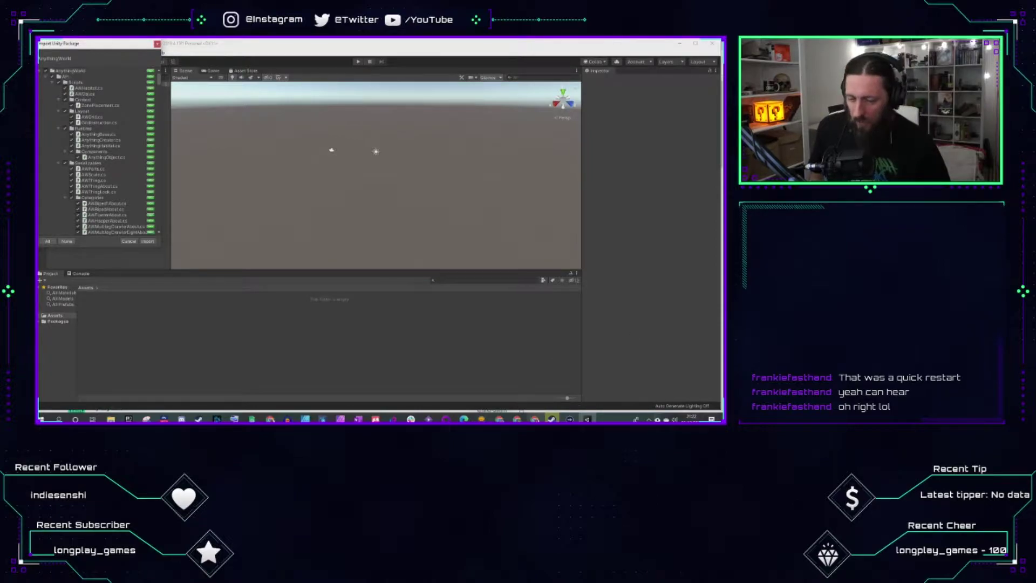
# Step: Switch to the browser to read the Anything World homepage headline, and return to Unity
pyautogui.click(499, 419)
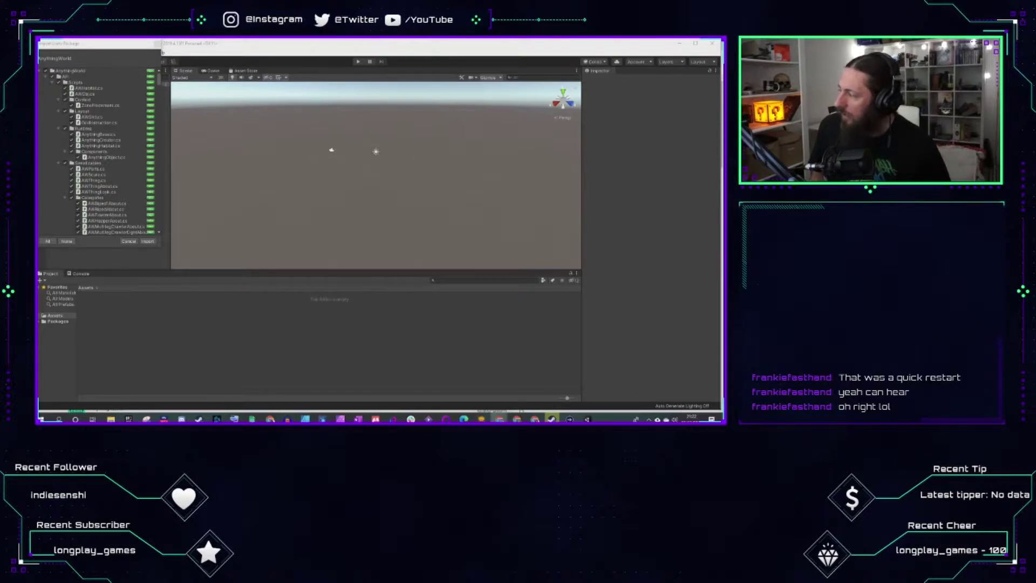
pyautogui.moveTo(39, 129); pyautogui.dragTo(313, 50)
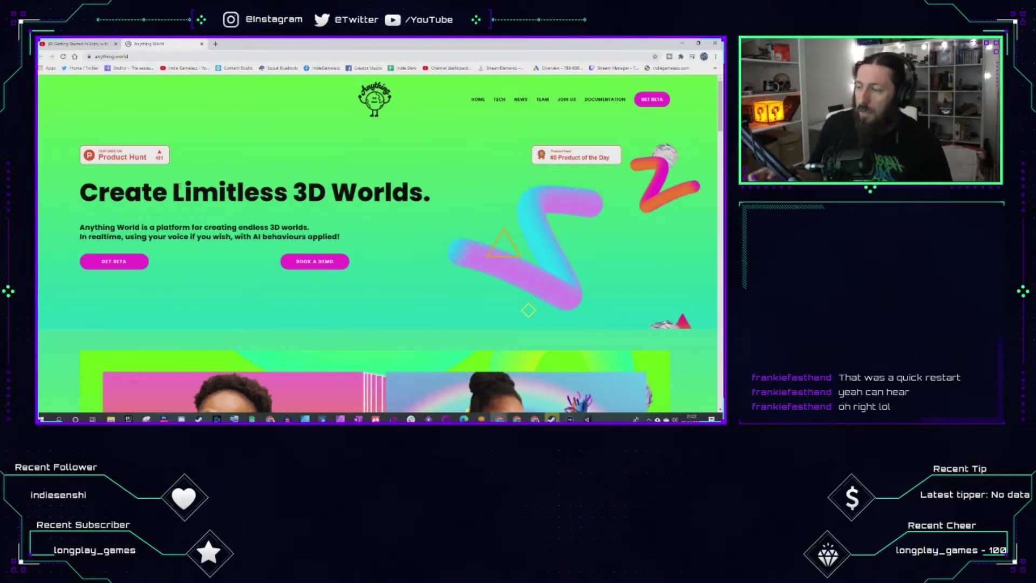
pyautogui.moveTo(219, 193); pyautogui.dragTo(472, 208)
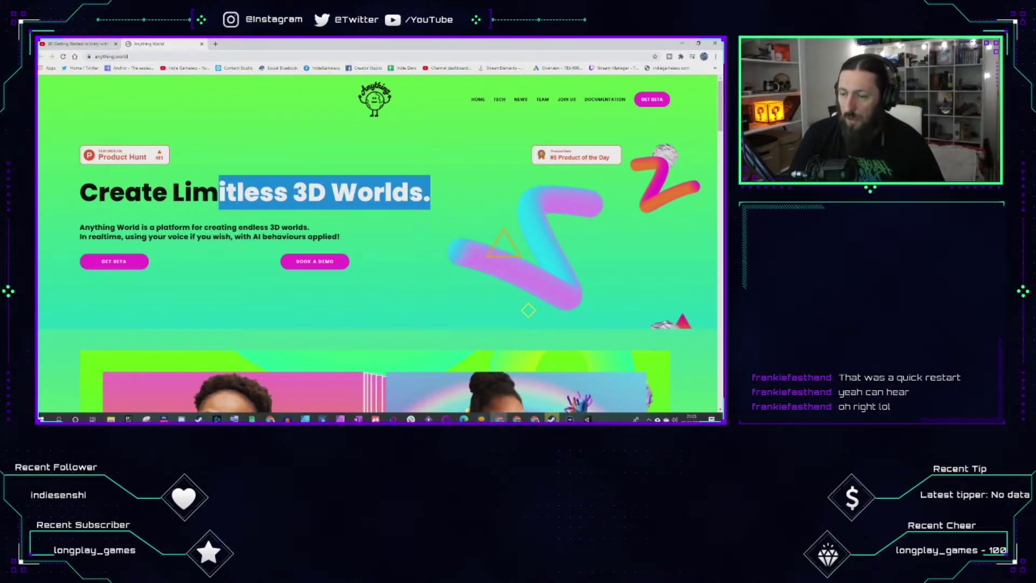
pyautogui.click(413, 193)
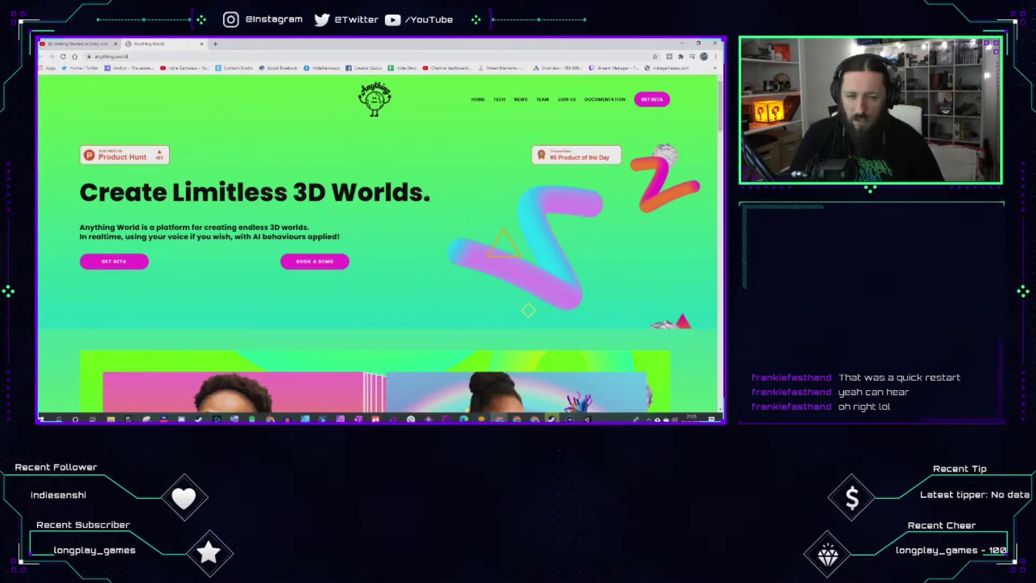
pyautogui.moveTo(431, 195); pyautogui.dragTo(79, 187)
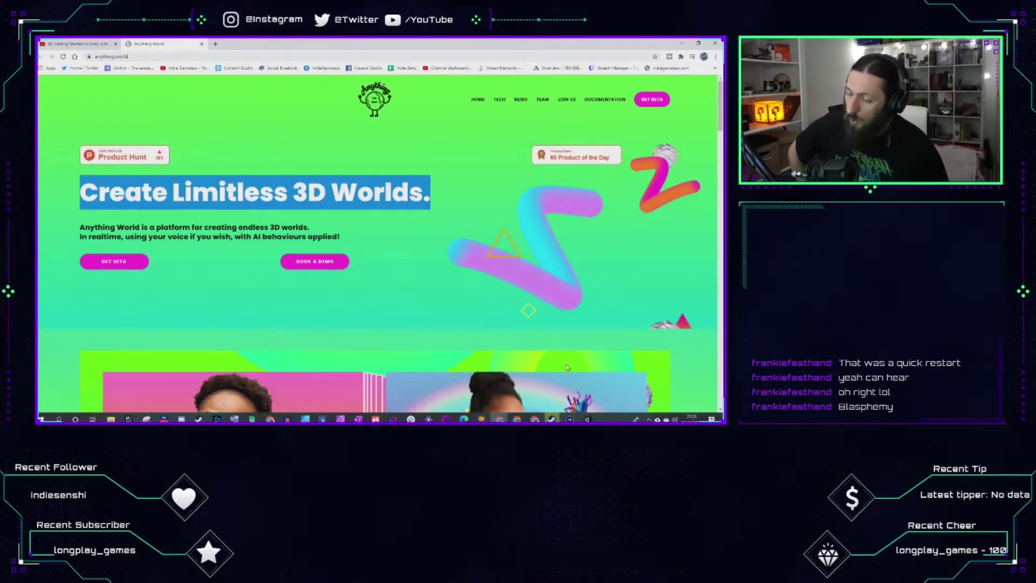
pyautogui.click(584, 418)
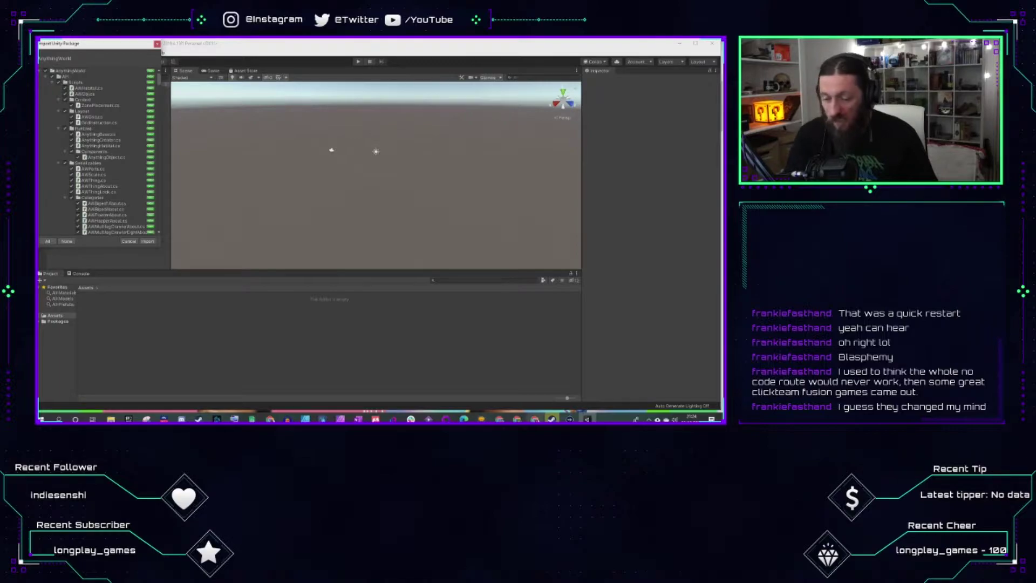
pyautogui.moveTo(587, 419)
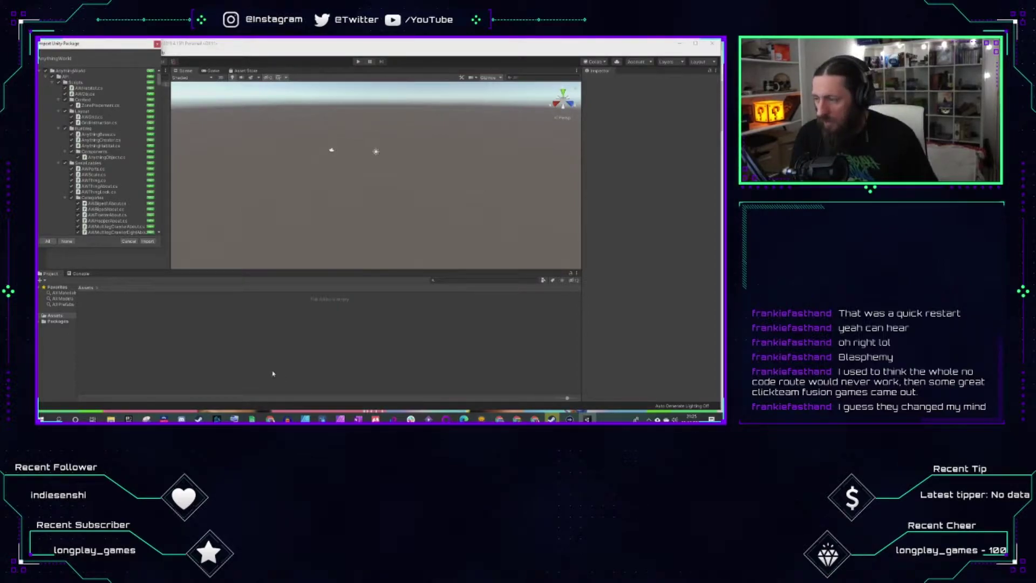
# Step: Switch to the browser and play the "Getting Started In Unity with Anything World" video, pausing it at the Graphics settings part
pyautogui.click(499, 419)
pyautogui.click(446, 389)
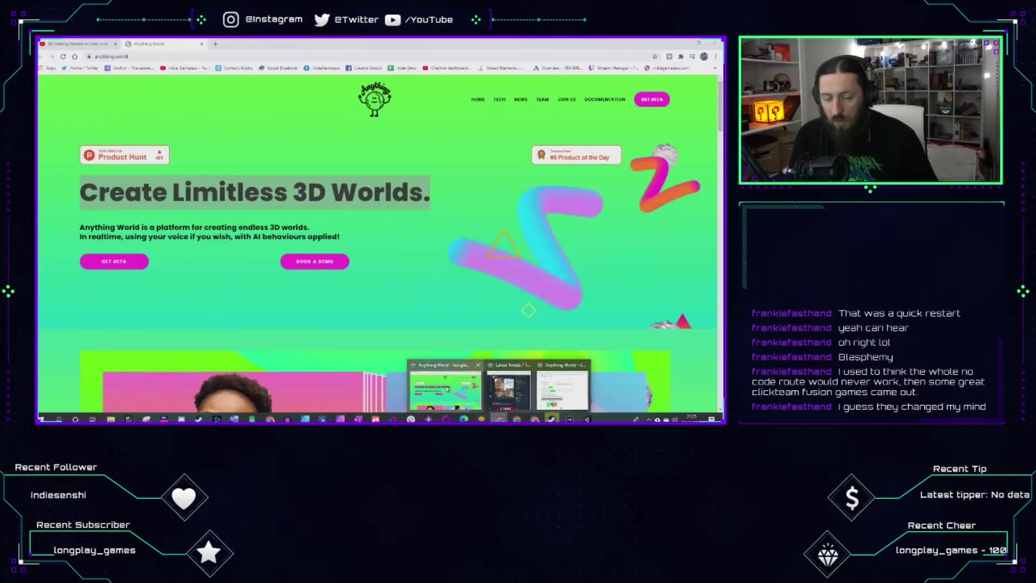
pyautogui.tripleClick(193, 175)
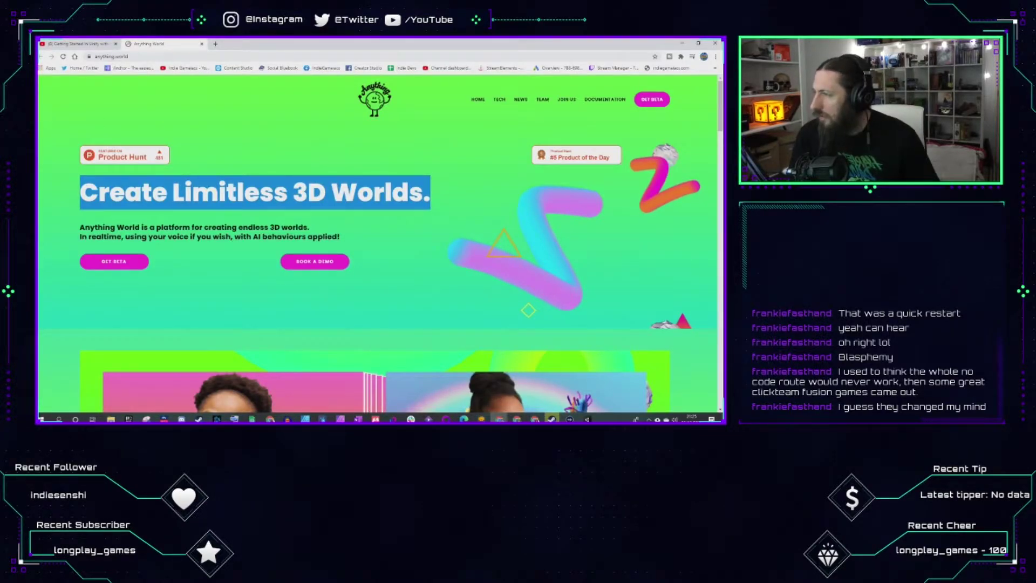
pyautogui.click(81, 43)
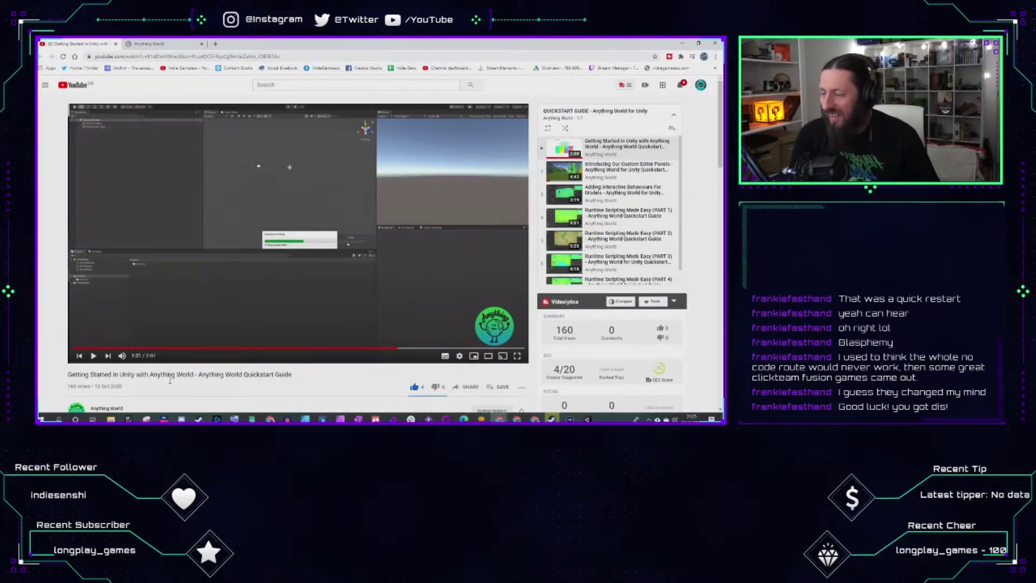
pyautogui.click(93, 356)
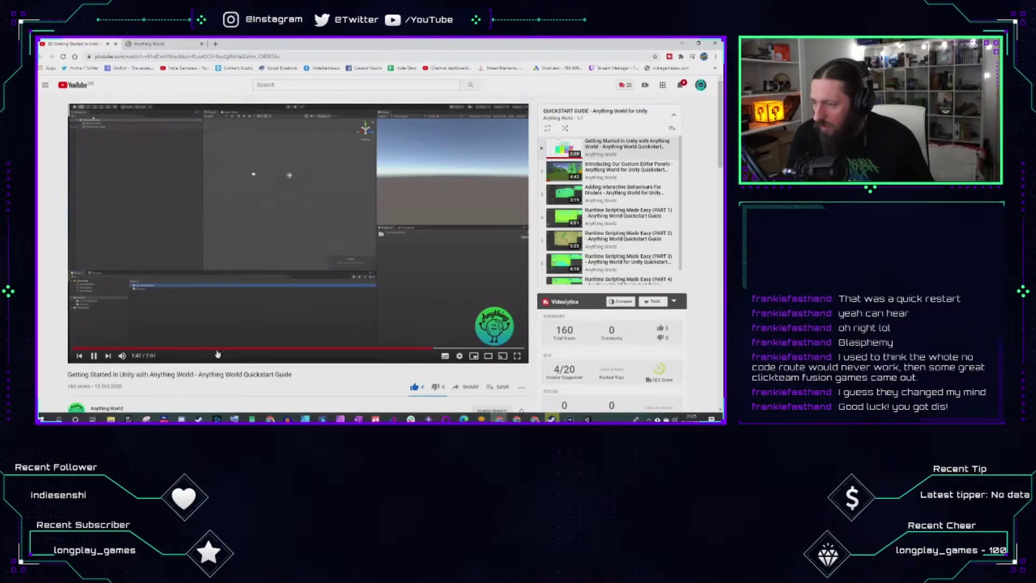
pyautogui.click(93, 356)
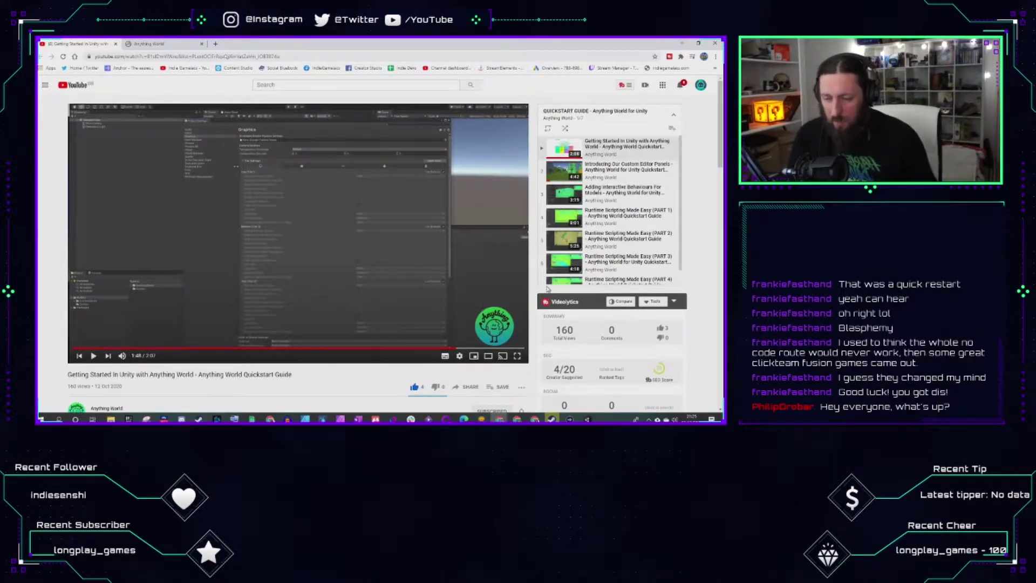
# Step: Switch to Unity and move the Import Unity Package window down so that it no longer covers the main menu
pyautogui.click(590, 418)
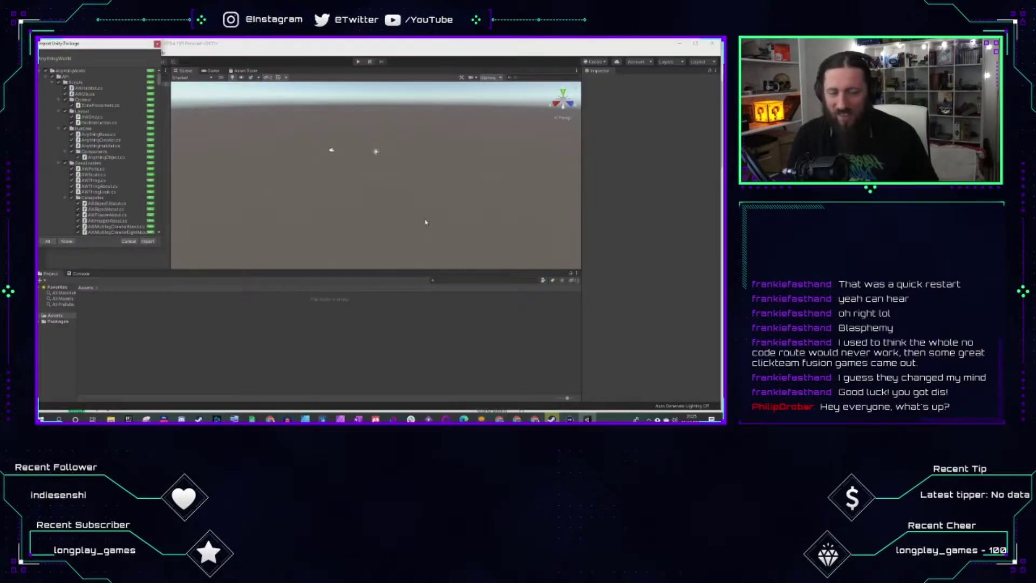
pyautogui.moveTo(85, 48); pyautogui.dragTo(101, 127)
pyautogui.click(41, 52)
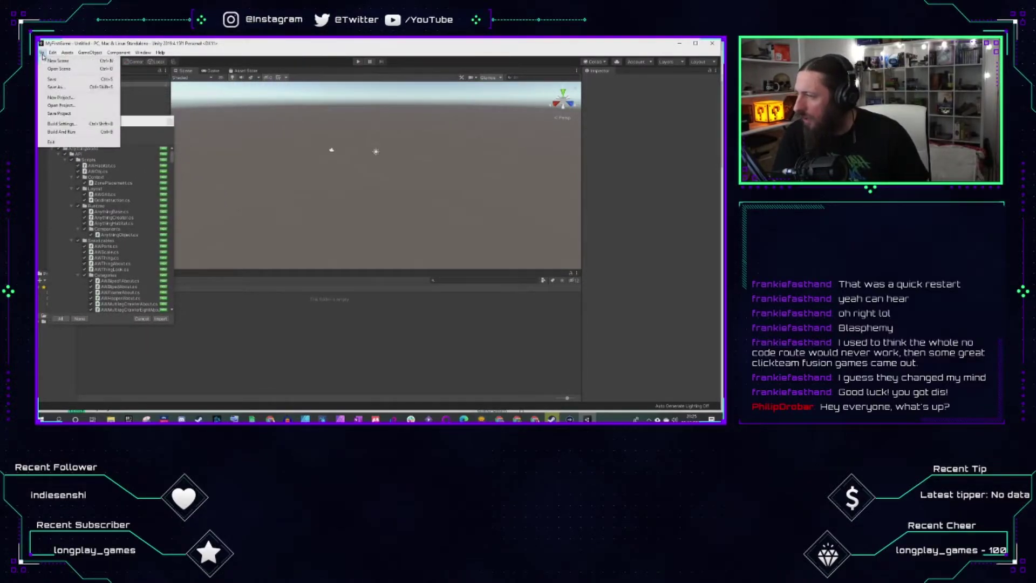
pyautogui.click(67, 52)
pyautogui.click(89, 52)
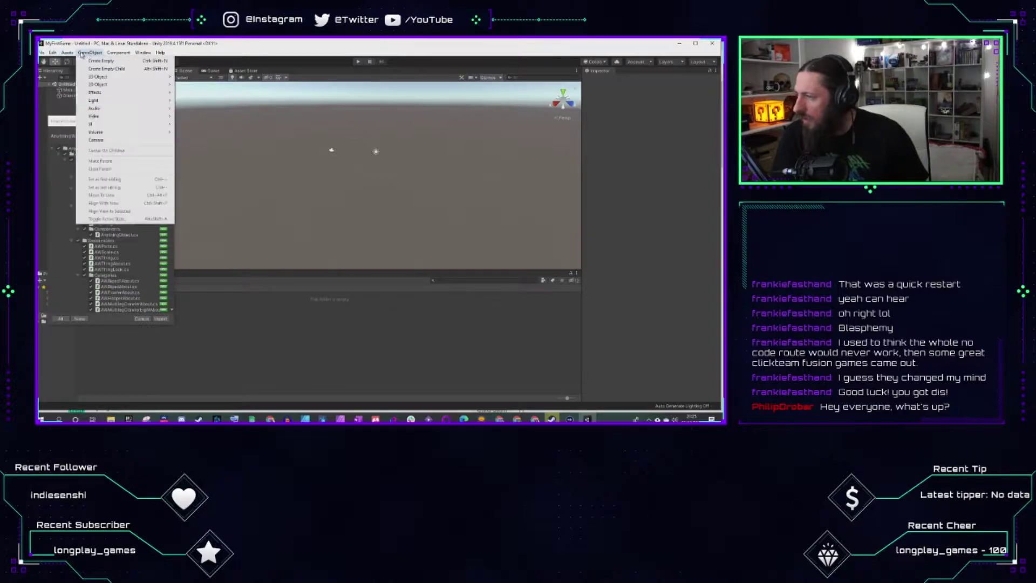
pyautogui.moveTo(119, 53)
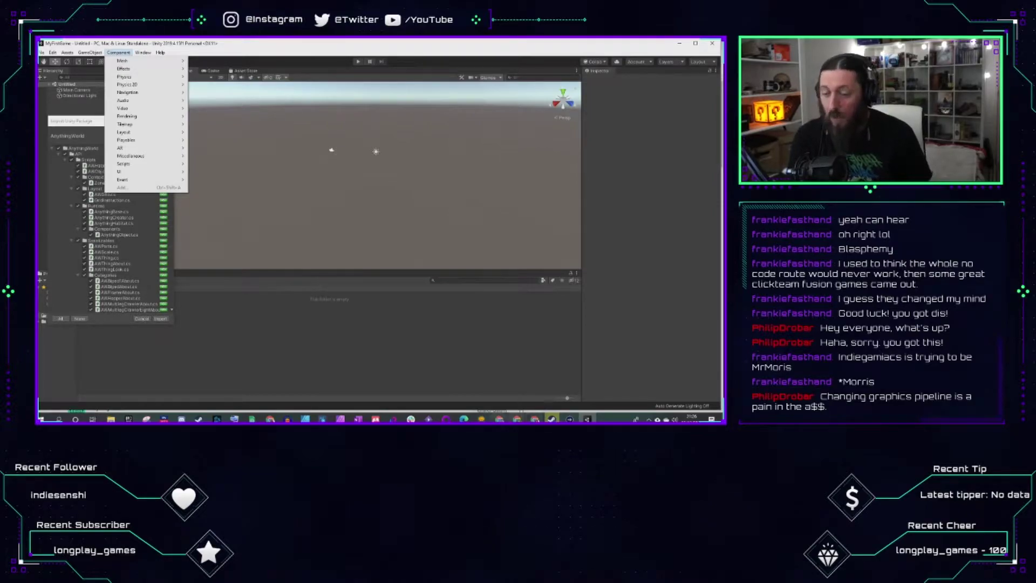
# Step: Switch to the browser and set the tutorial video's playback quality to 1080p60
pyautogui.click(500, 420)
pyautogui.click(443, 385)
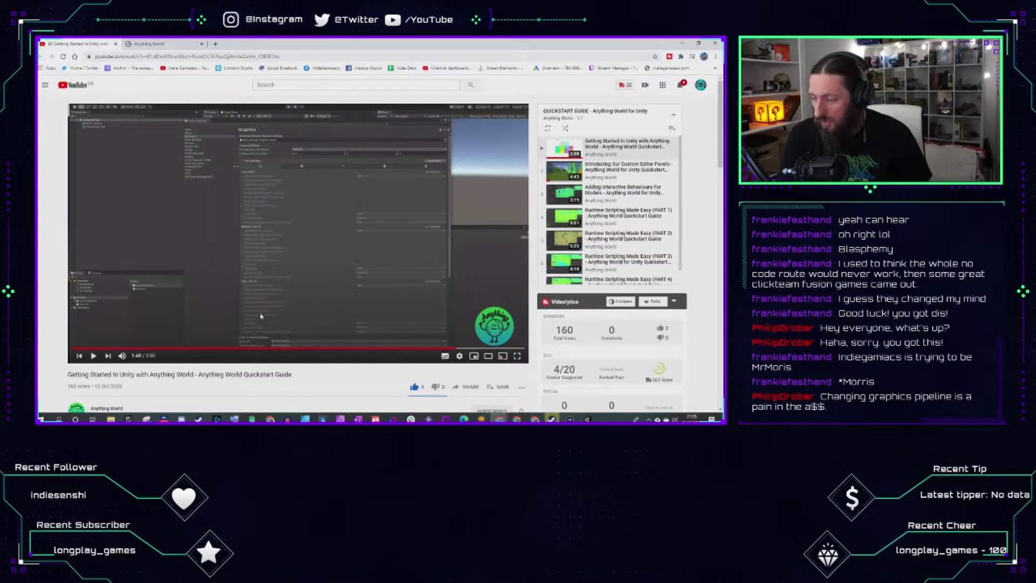
pyautogui.click(459, 356)
pyautogui.click(489, 335)
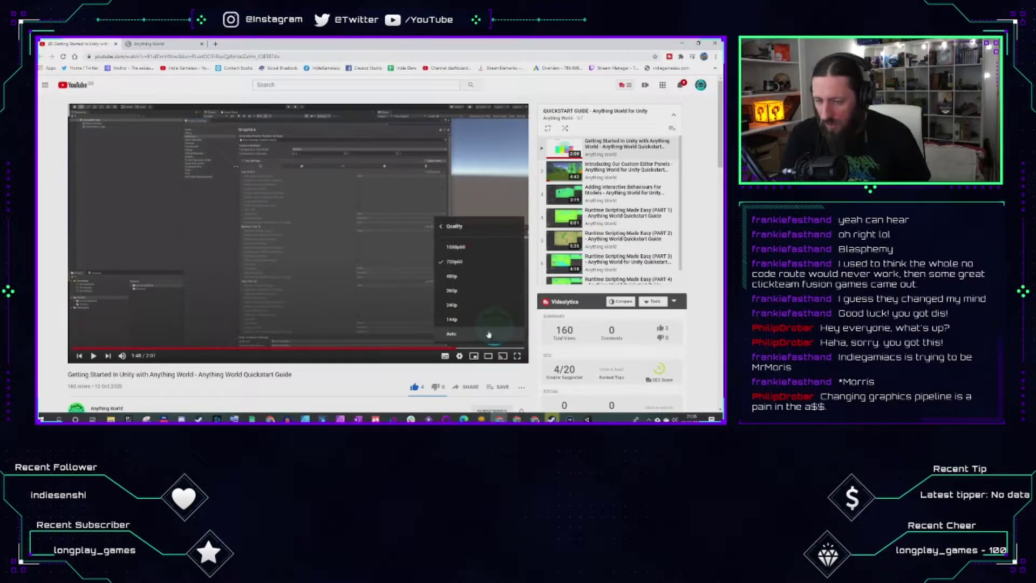
pyautogui.click(473, 251)
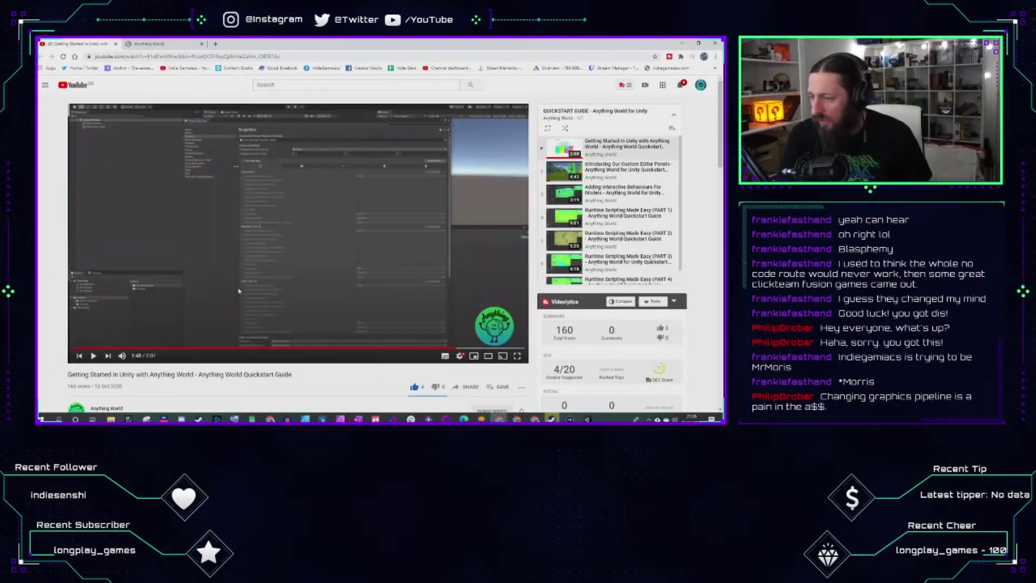
# Step: Rewatch the tutorial's Graphics settings passage in full screen, pause it and leave full screen
pyautogui.click(450, 348)
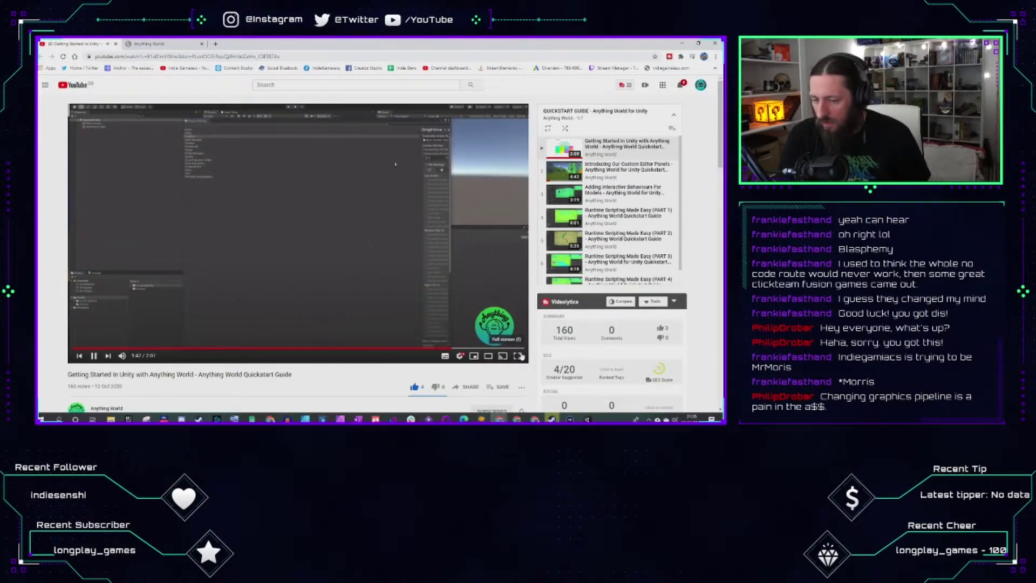
pyautogui.click(520, 355)
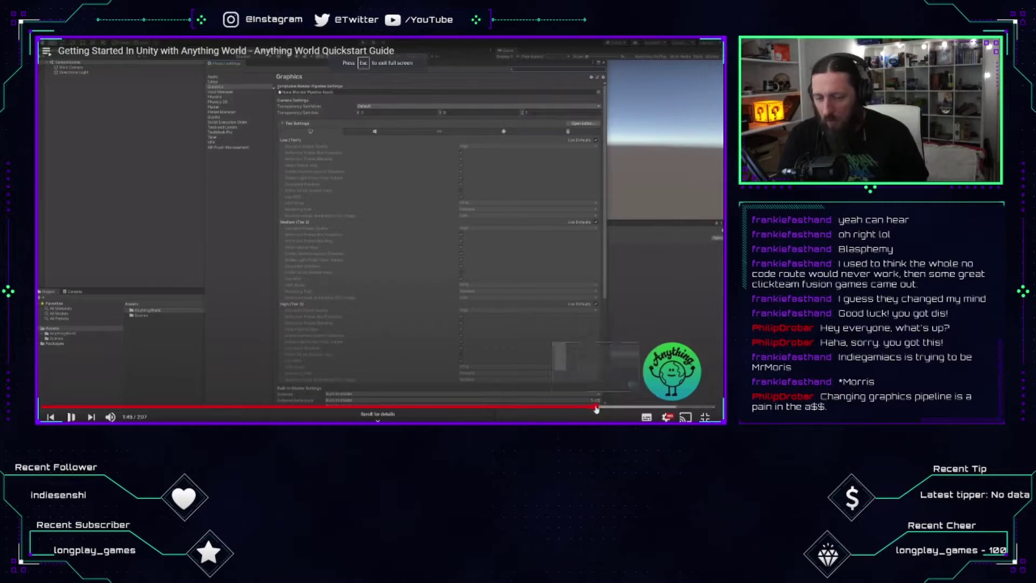
pyautogui.click(585, 407)
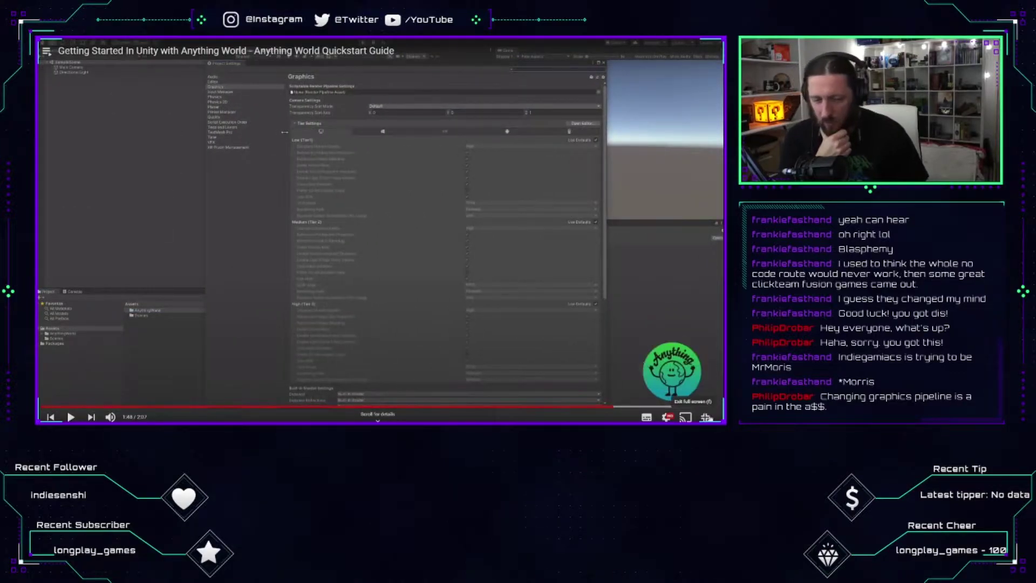
pyautogui.click(705, 417)
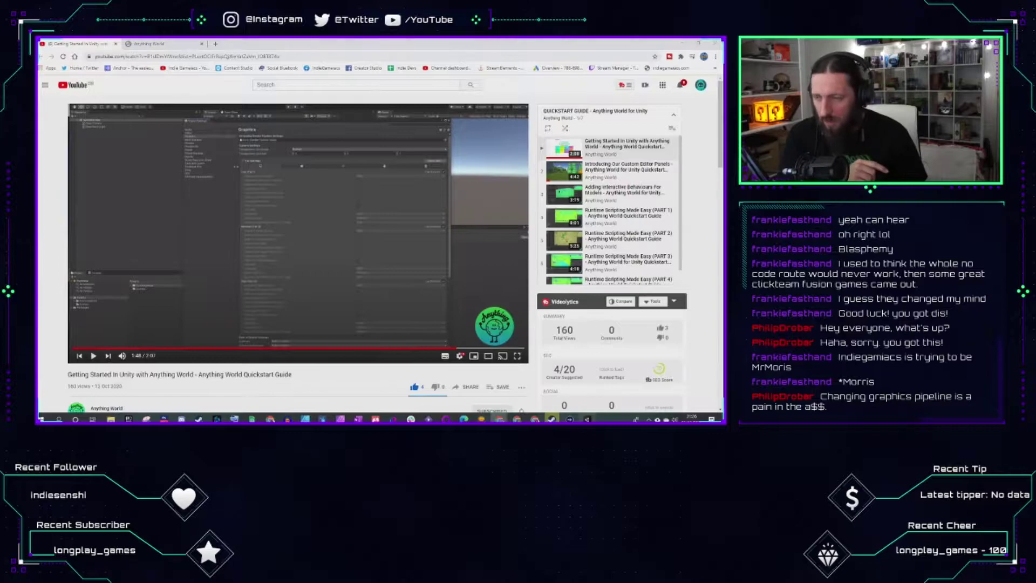
# Step: Switch to Unity, open the Graphics page of the Project Settings, and move and widen the settings window
pyautogui.click(587, 420)
pyautogui.click(41, 52)
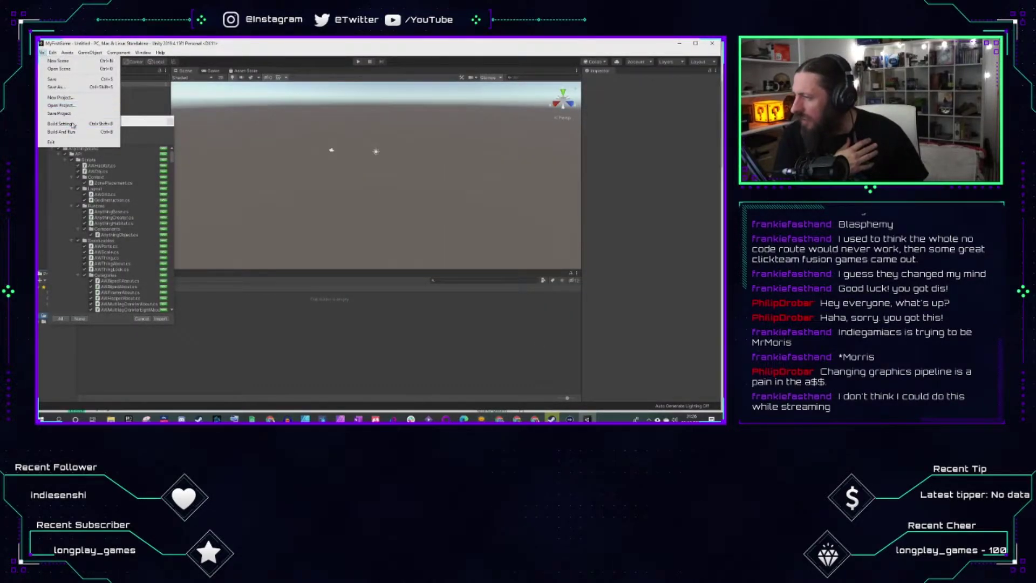
pyautogui.moveTo(53, 55)
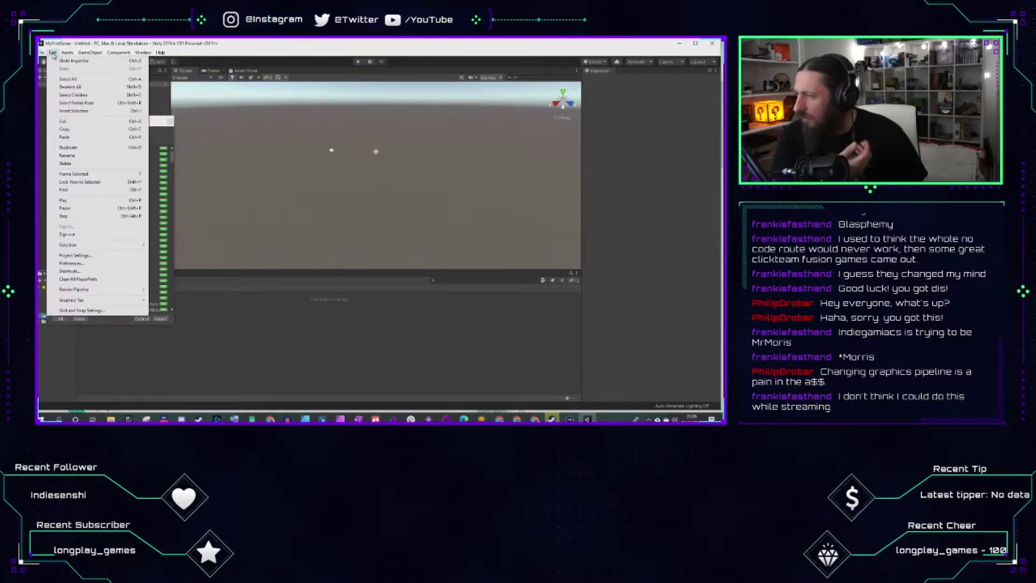
pyautogui.click(76, 255)
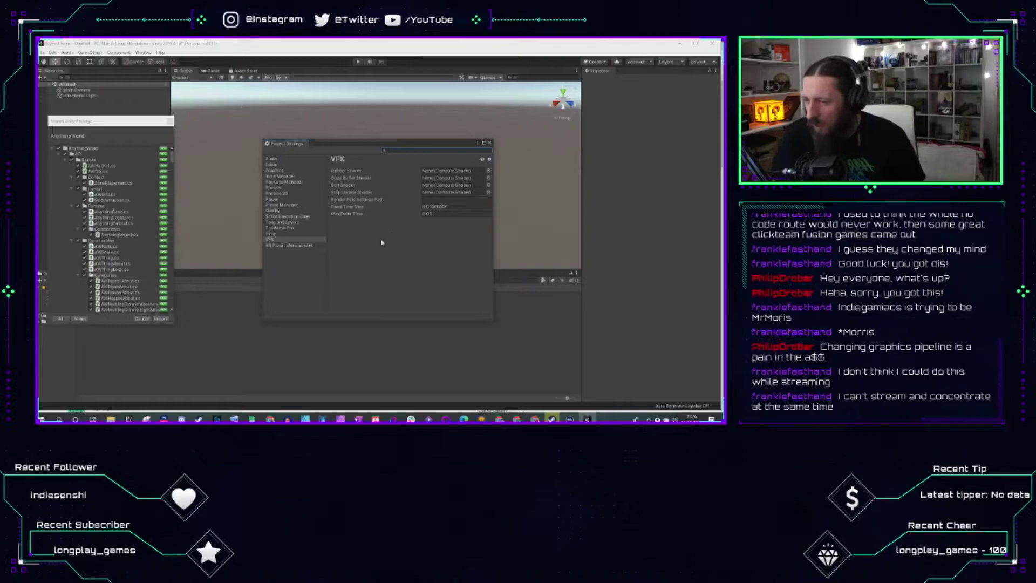
pyautogui.click(275, 171)
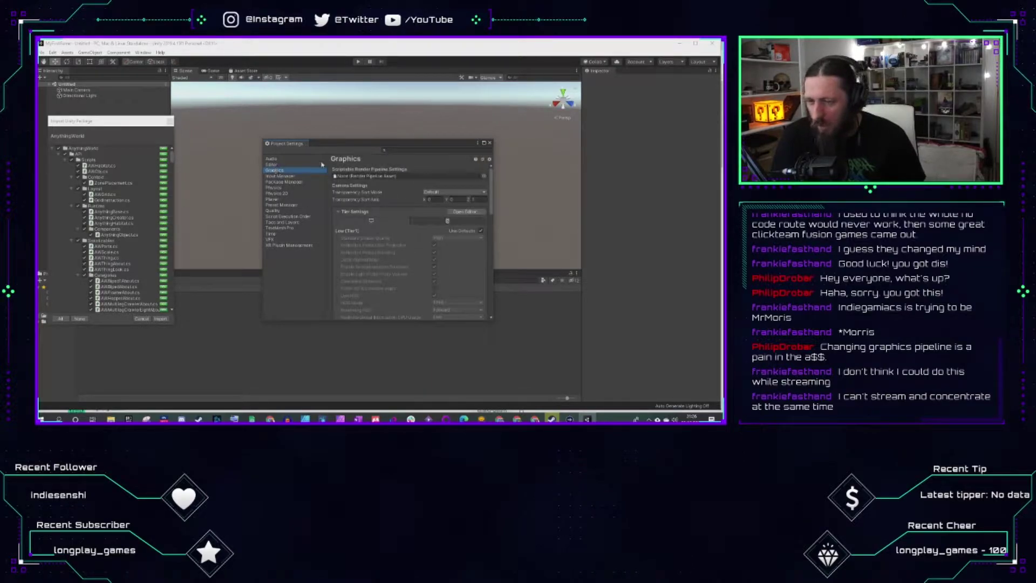
pyautogui.moveTo(453, 145); pyautogui.dragTo(453, 106)
pyautogui.moveTo(494, 206); pyautogui.dragTo(573, 250)
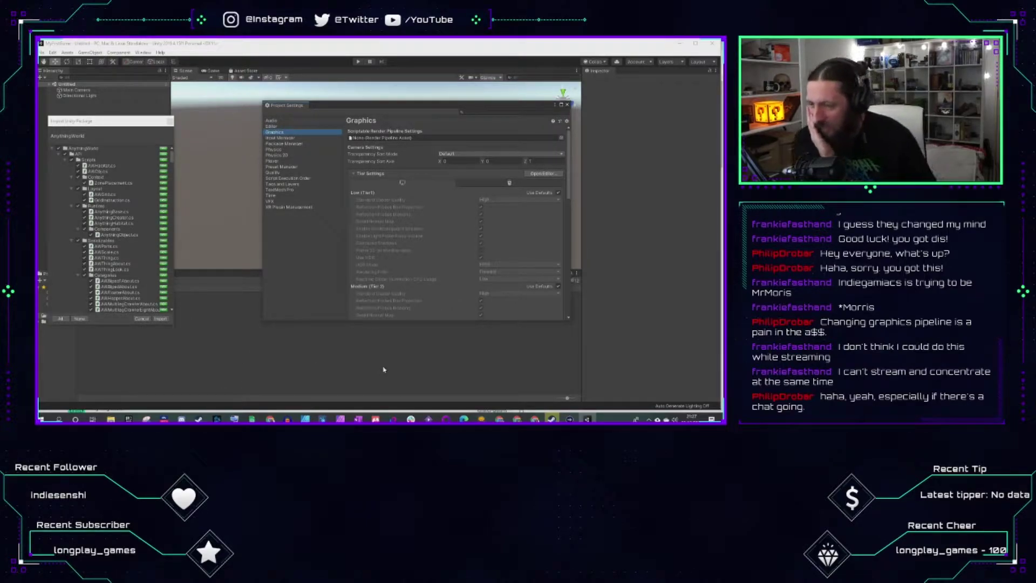
# Step: Switch to the browser and replay the tutorial's passage on the Graphics project settings, pausing at 1:51
pyautogui.moveTo(587, 420)
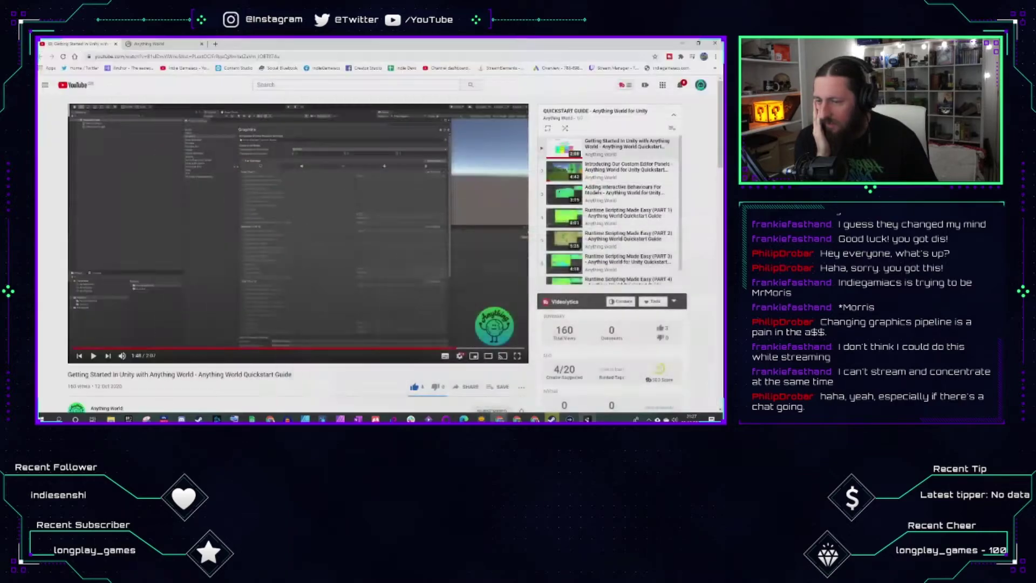
pyautogui.click(94, 357)
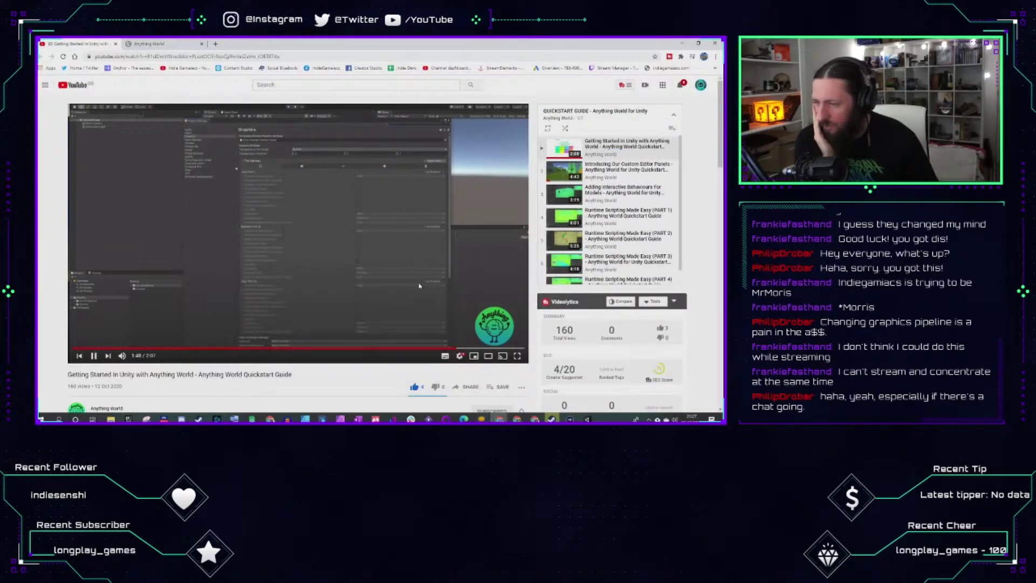
pyautogui.click(94, 357)
pyautogui.click(94, 357)
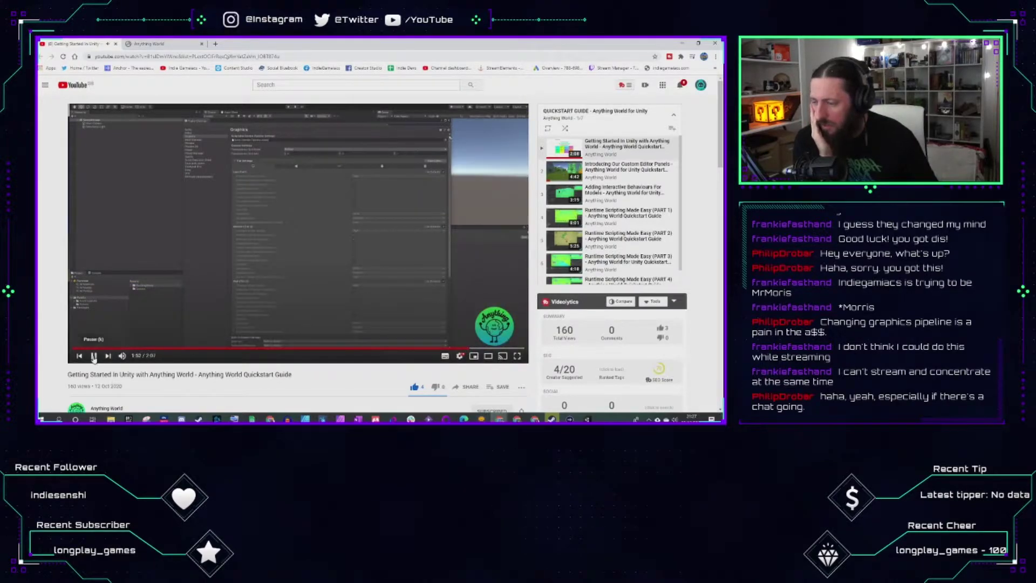
pyautogui.click(288, 279)
pyautogui.click(289, 279)
pyautogui.click(457, 348)
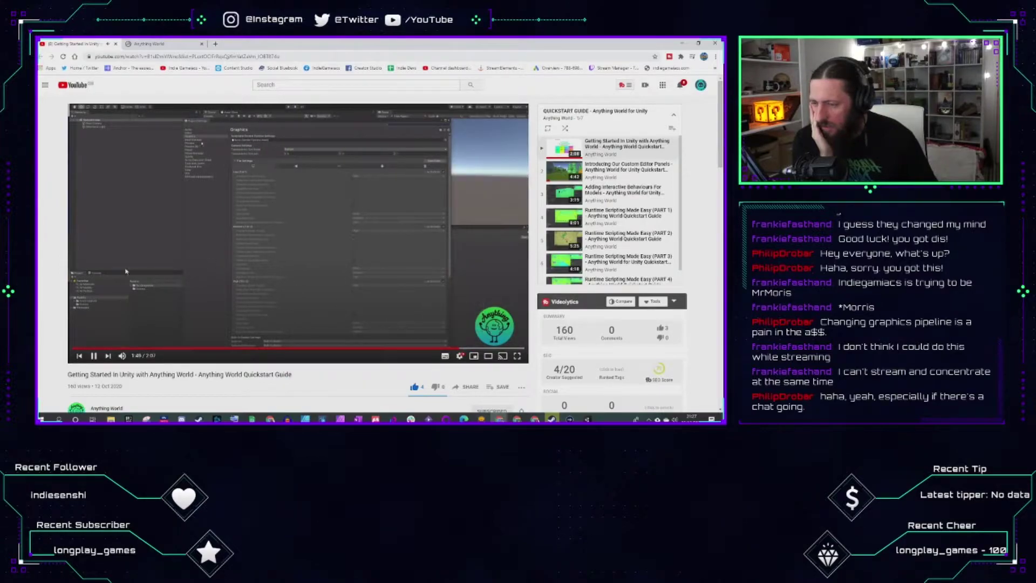
pyautogui.click(93, 357)
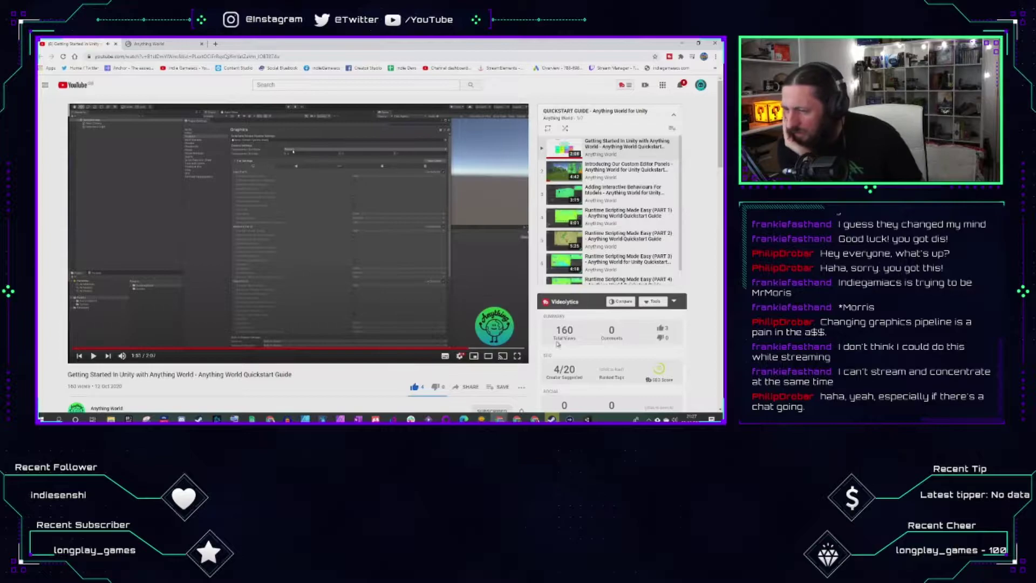
# Step: Return to Unity and enlarge the Project Settings window to show more of the Graphics tier settings
pyautogui.click(588, 419)
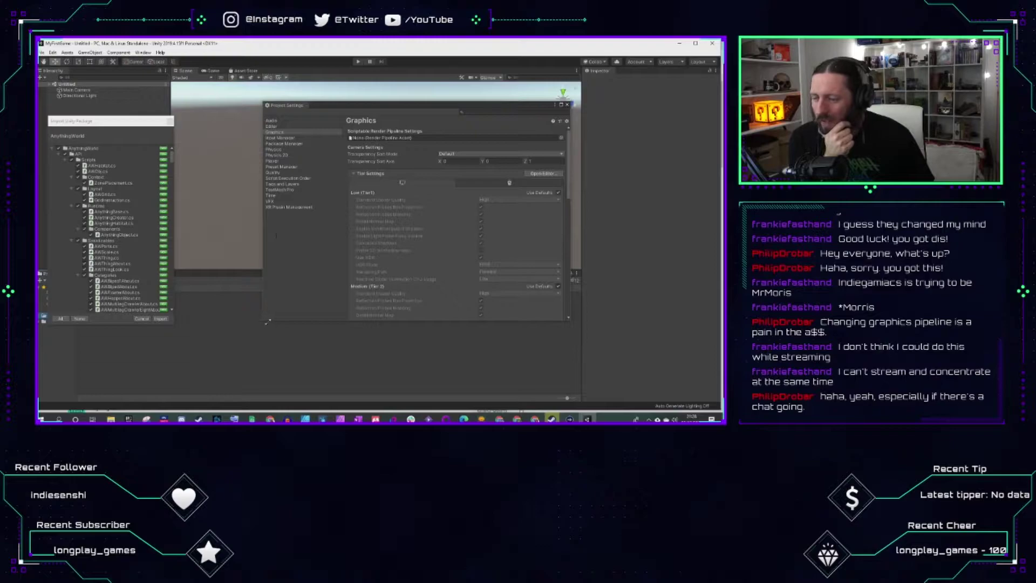
pyautogui.moveTo(268, 321); pyautogui.dragTo(105, 386)
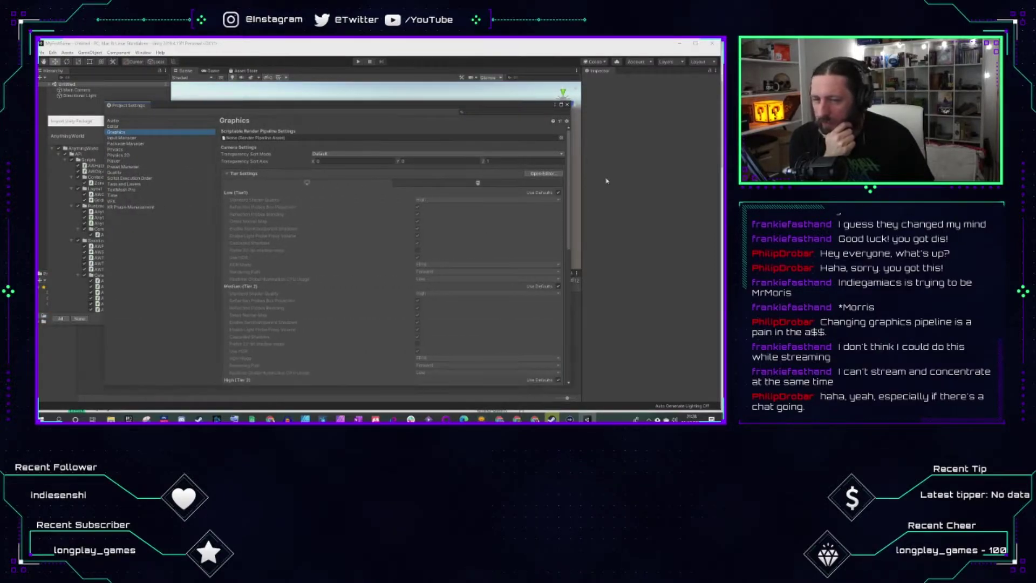
# Step: Check the Transparency Sort settings and the render pipeline assets available for the Scriptable Render Pipeline Settings, and close the asset picker
pyautogui.click(403, 161)
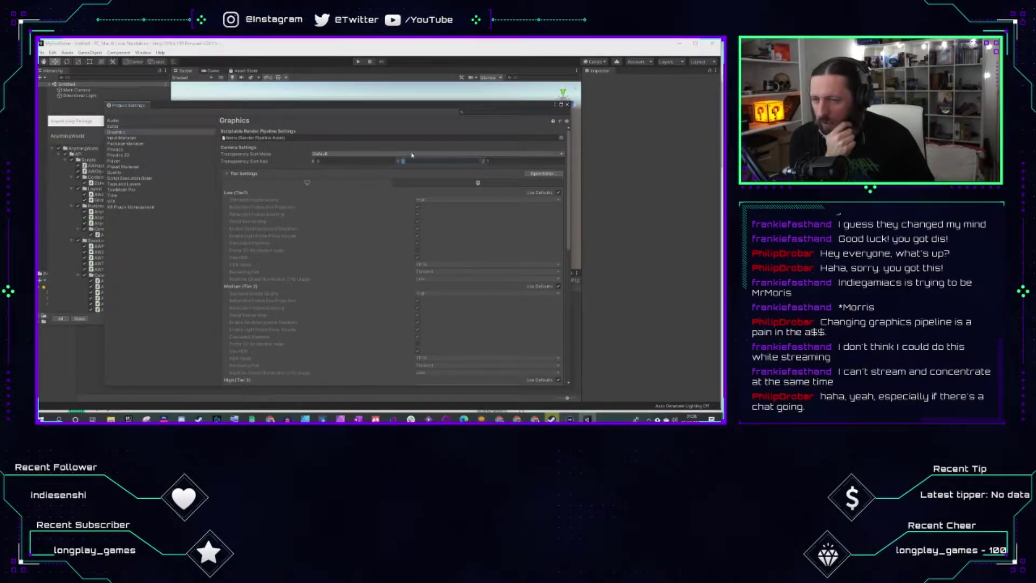
pyautogui.click(411, 155)
pyautogui.click(412, 155)
pyautogui.click(471, 138)
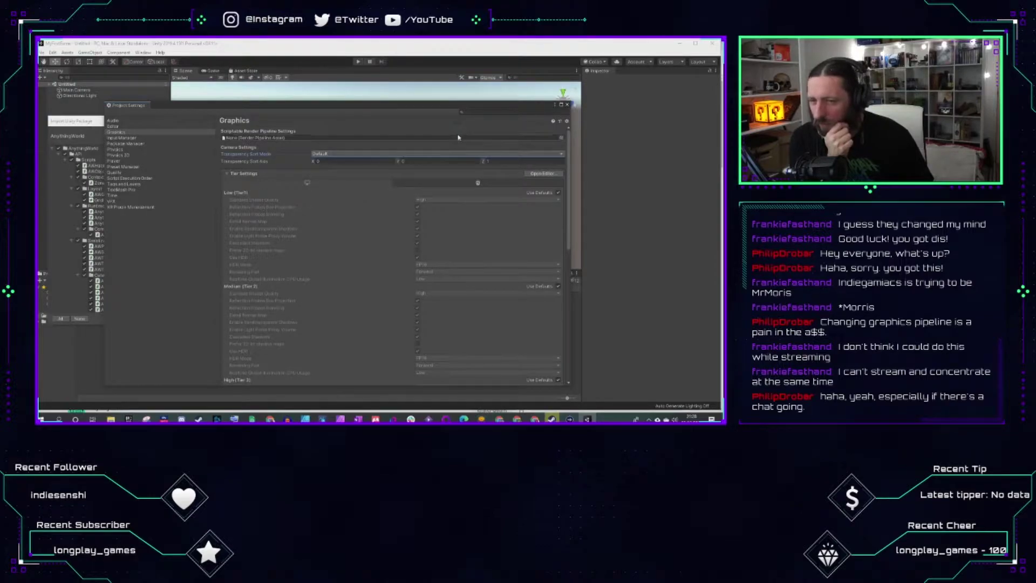
pyautogui.click(563, 139)
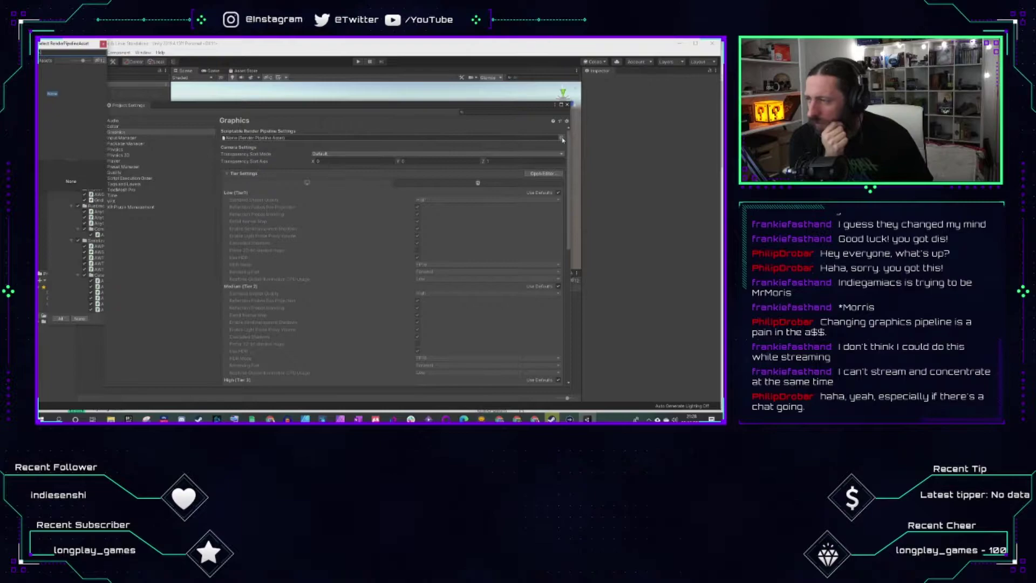
pyautogui.click(103, 44)
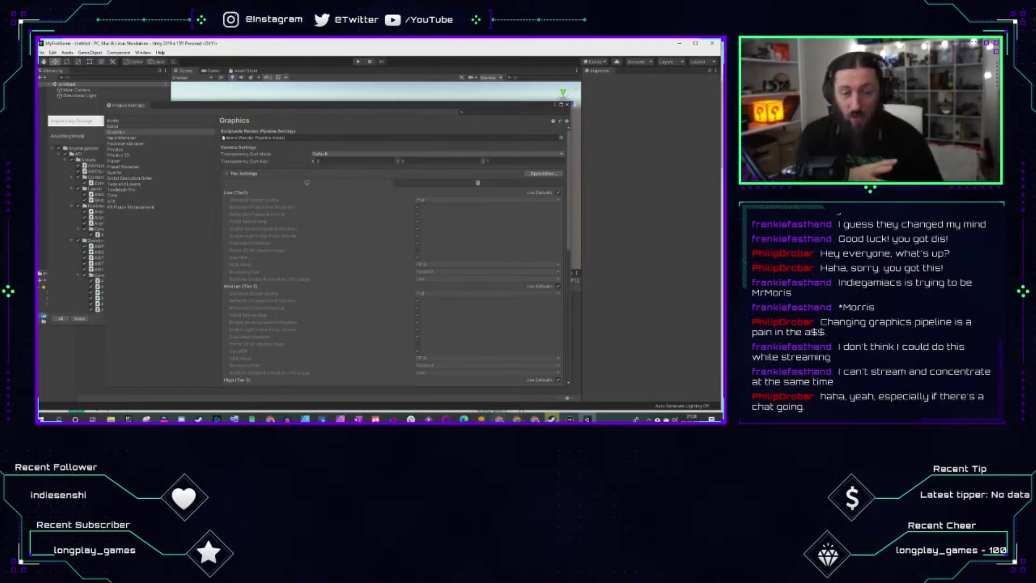
# Step: Switch to the browser and watch the tutorial's render pipeline asset selection in full screen, pausing at 1:53 and leaving full screen
pyautogui.moveTo(500, 419)
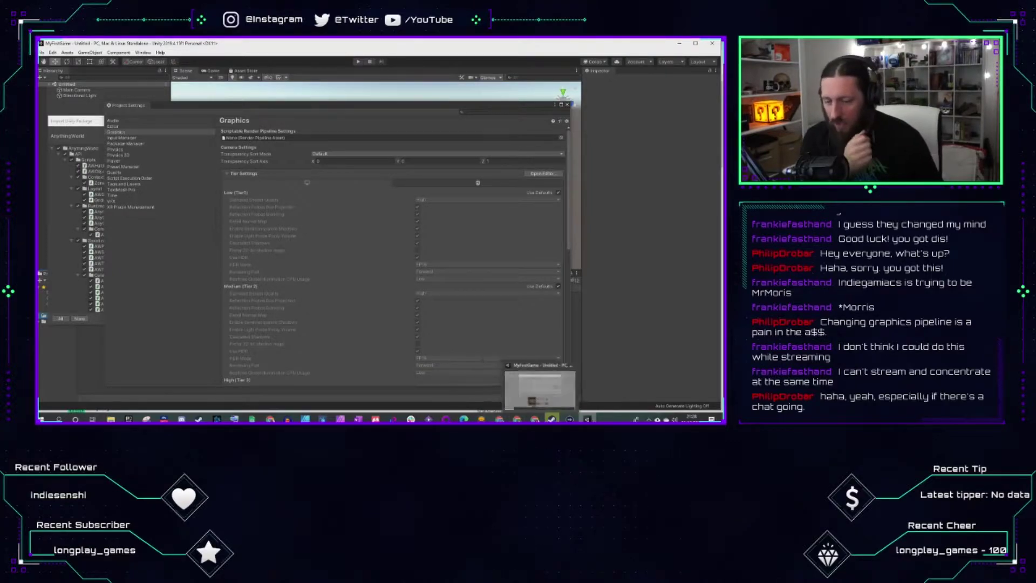
pyautogui.click(442, 395)
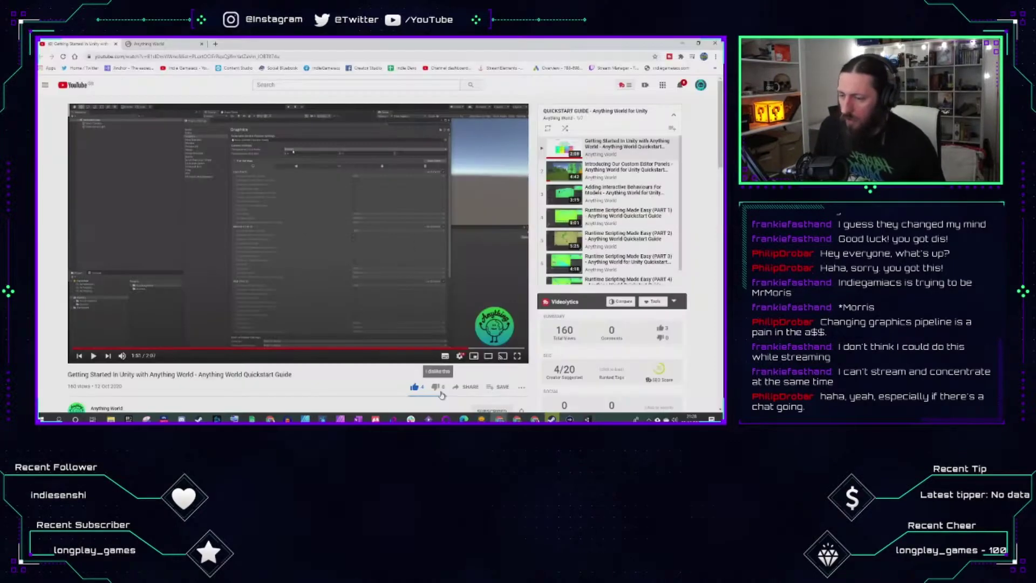
pyautogui.click(517, 356)
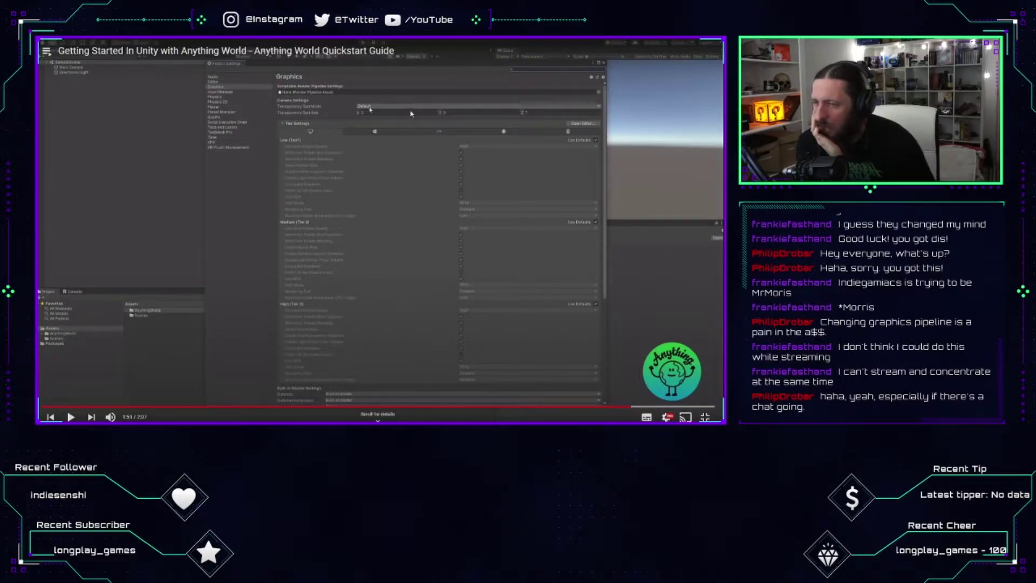
pyautogui.click(333, 205)
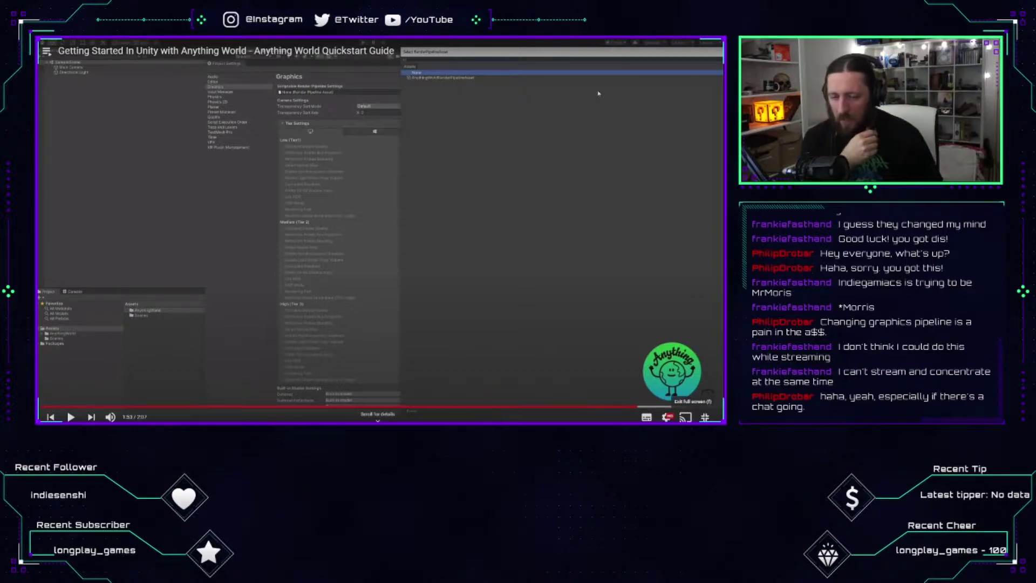
pyautogui.click(705, 417)
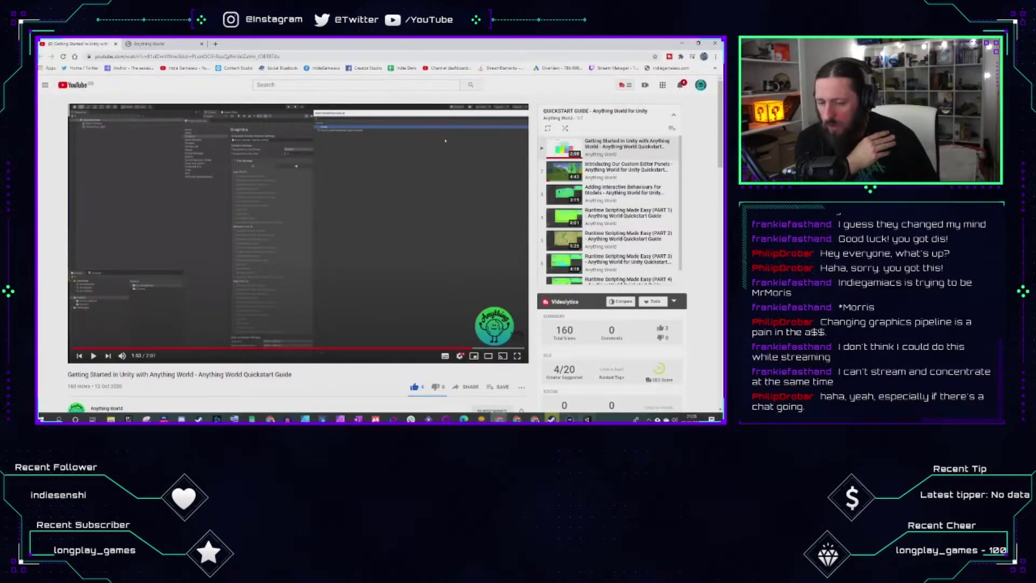
# Step: Return to Unity, reopen the render pipeline asset picker, move and enlarge it to examine its assets, and close it
pyautogui.click(587, 419)
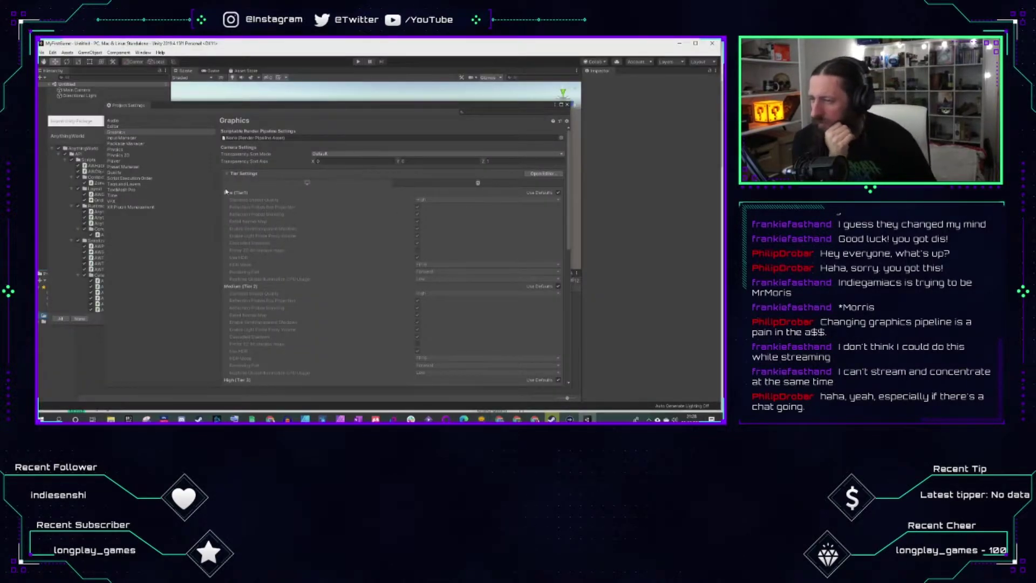
pyautogui.click(561, 137)
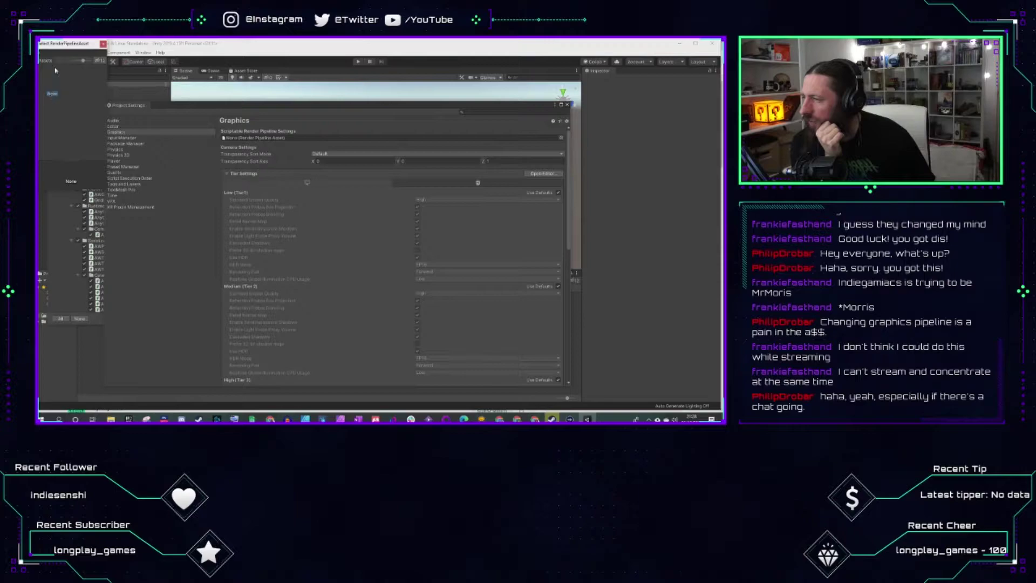
pyautogui.moveTo(64, 45); pyautogui.dragTo(390, 148)
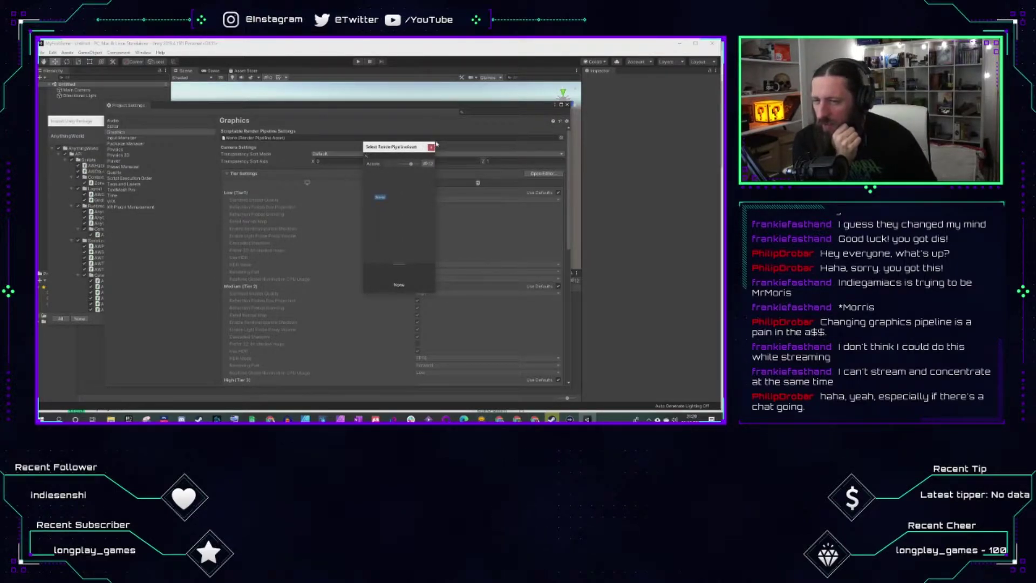
pyautogui.moveTo(436, 144); pyautogui.dragTo(546, 108)
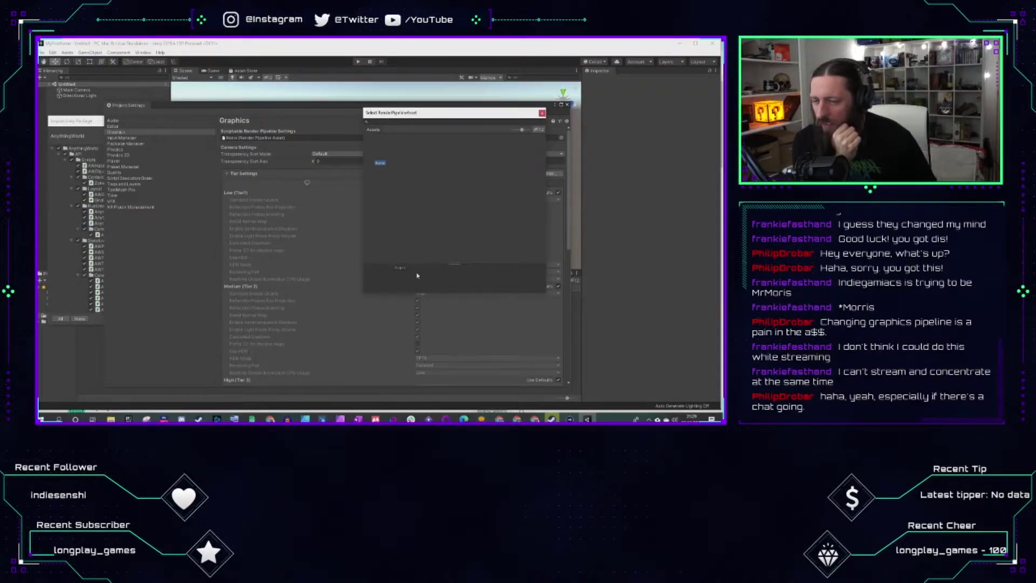
pyautogui.moveTo(455, 264)
pyautogui.mouseDown()
pyautogui.moveTo(446, 216)
pyautogui.moveTo(450, 263)
pyautogui.mouseUp()
pyautogui.click(542, 113)
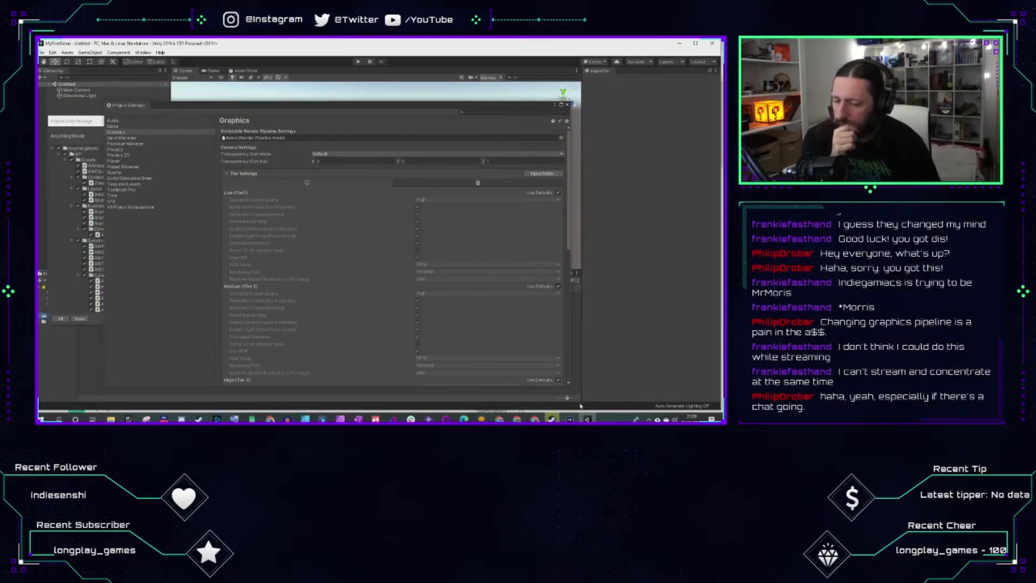
# Step: Switch to the browser and back to Unity to compare the paused tutorial frame with the Graphics settings
pyautogui.click(500, 420)
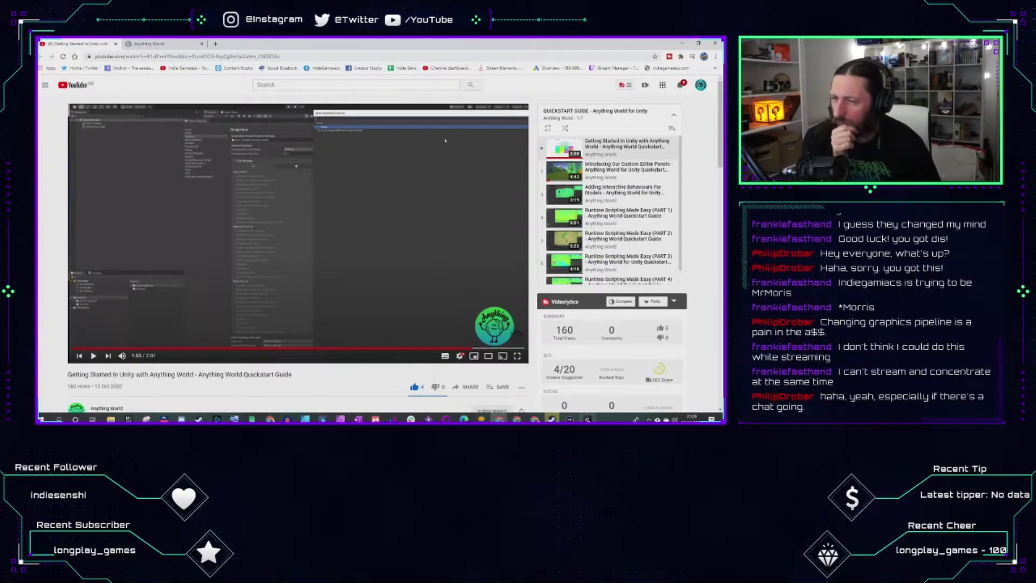
pyautogui.hotkey('alt', 'Tab')
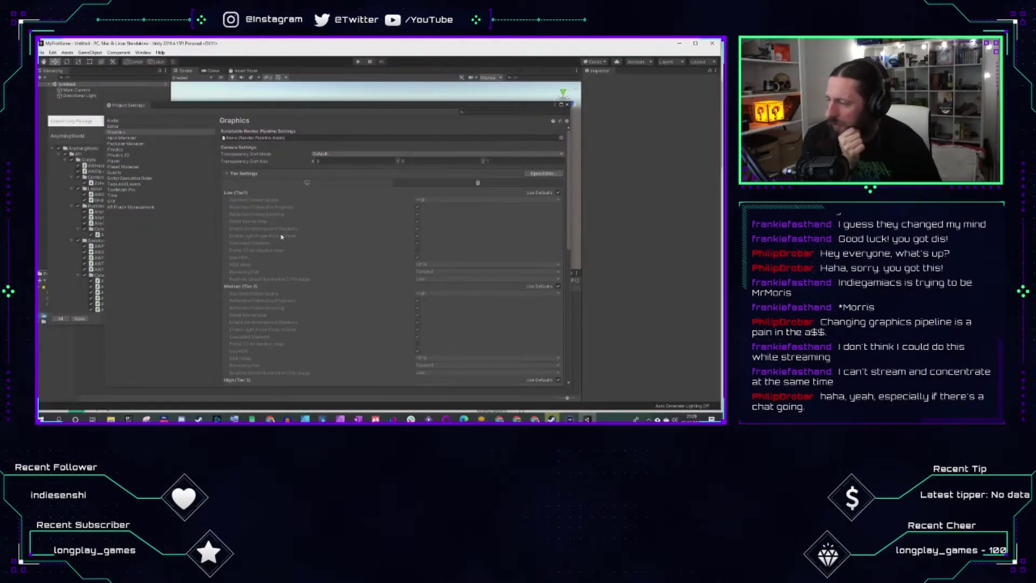
pyautogui.click(587, 419)
pyautogui.scroll(-3, 569, 404)
pyautogui.click(587, 420)
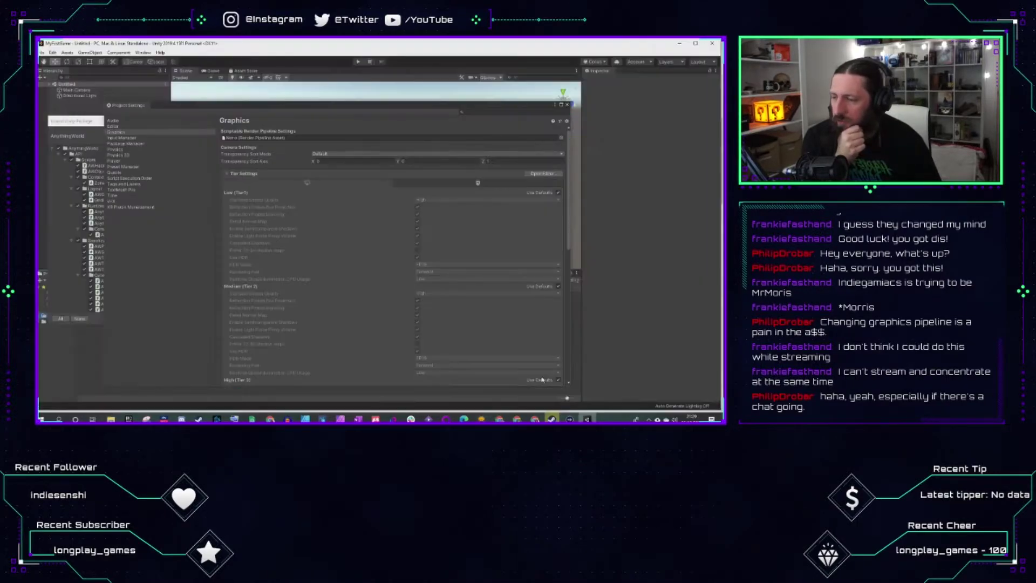
# Step: Close the Project Settings, move the Import Unity Package window into clear view, and import the AnythingWorld package
pyautogui.click(567, 106)
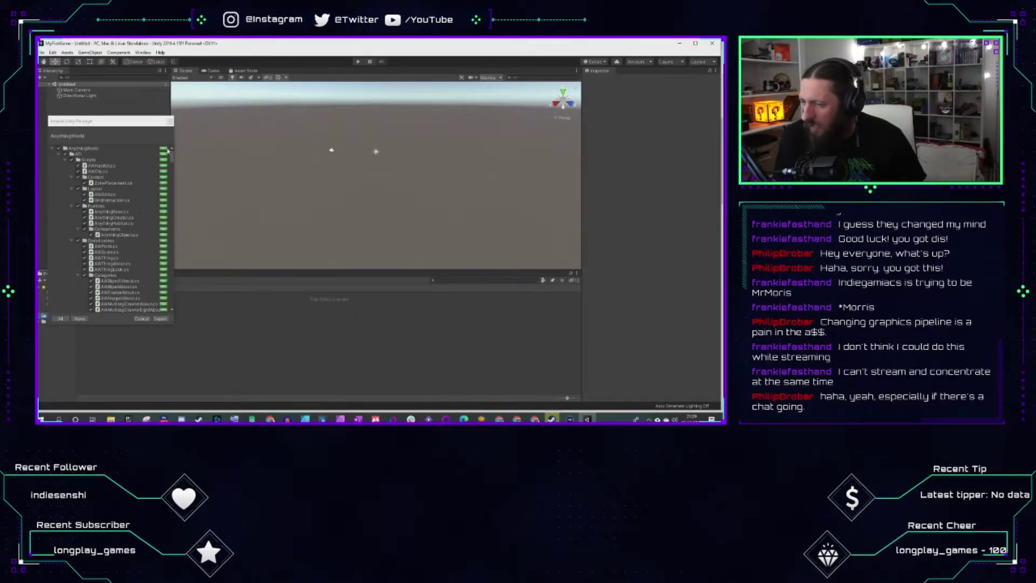
pyautogui.moveTo(110, 122); pyautogui.dragTo(309, 103)
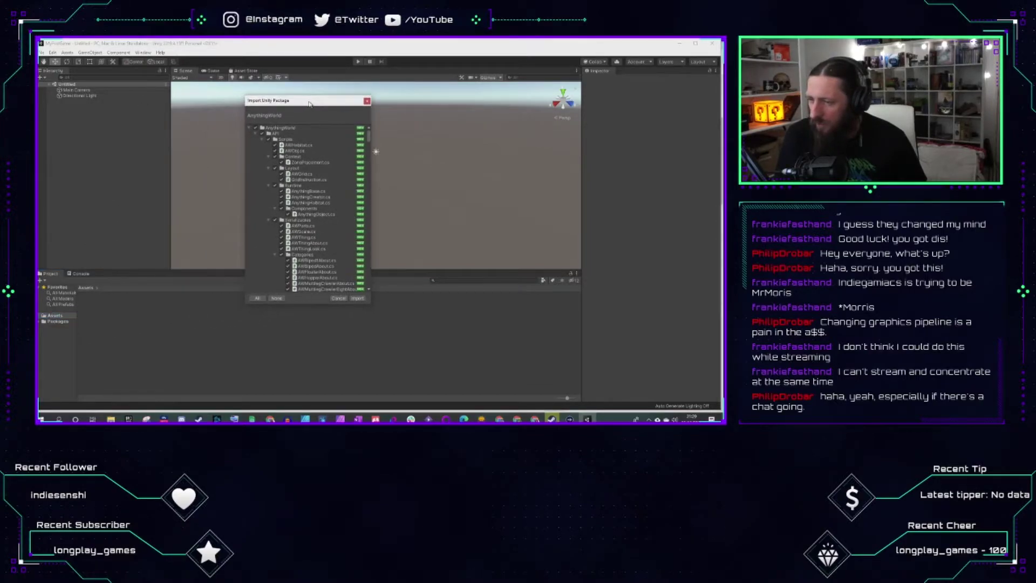
pyautogui.click(358, 298)
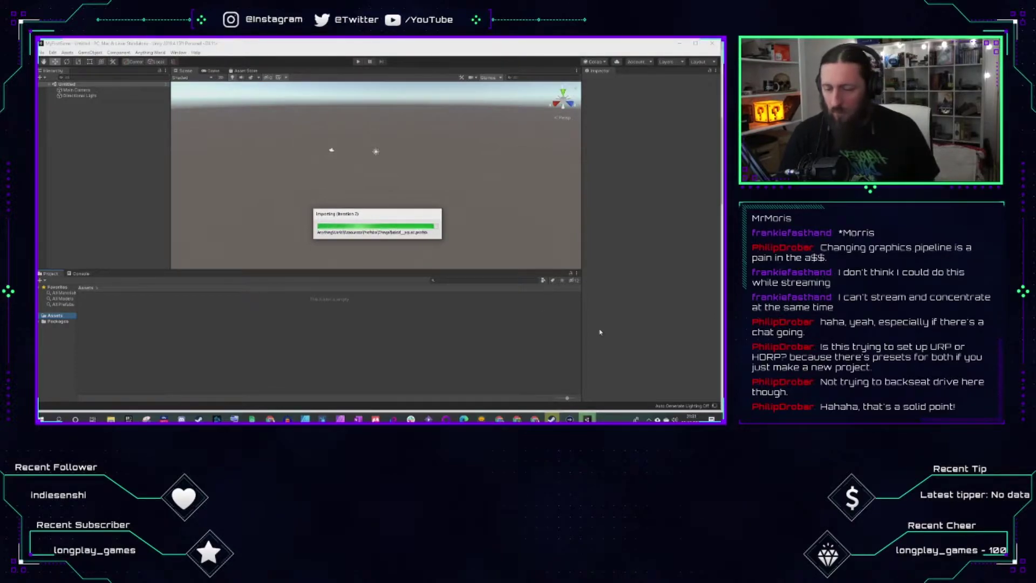
# Step: Reopen the Graphics project settings and assign AnythingWorldRenderPipelineAsset as the Scriptable Render Pipeline asset
pyautogui.moveTo(587, 418)
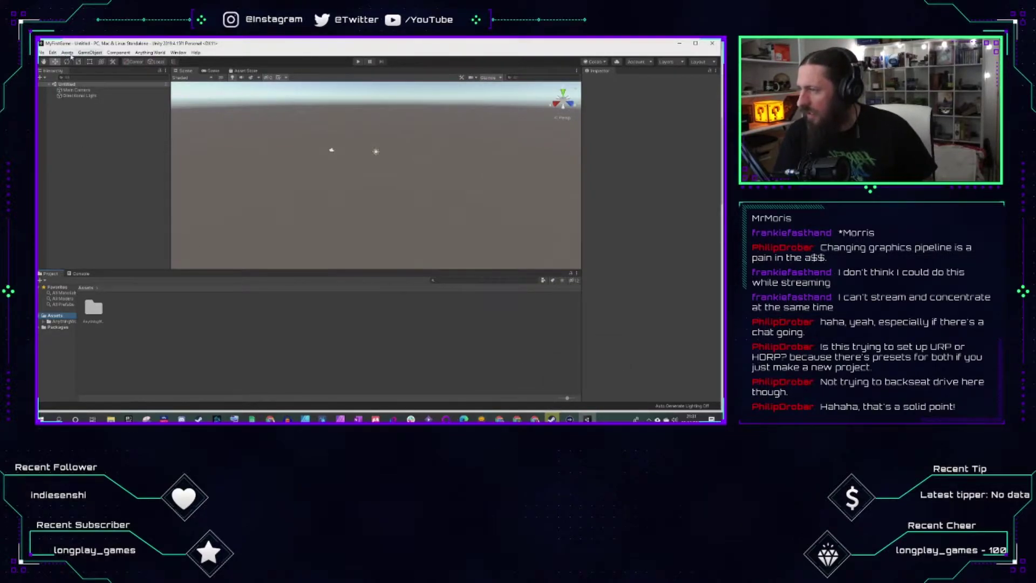
pyautogui.click(53, 53)
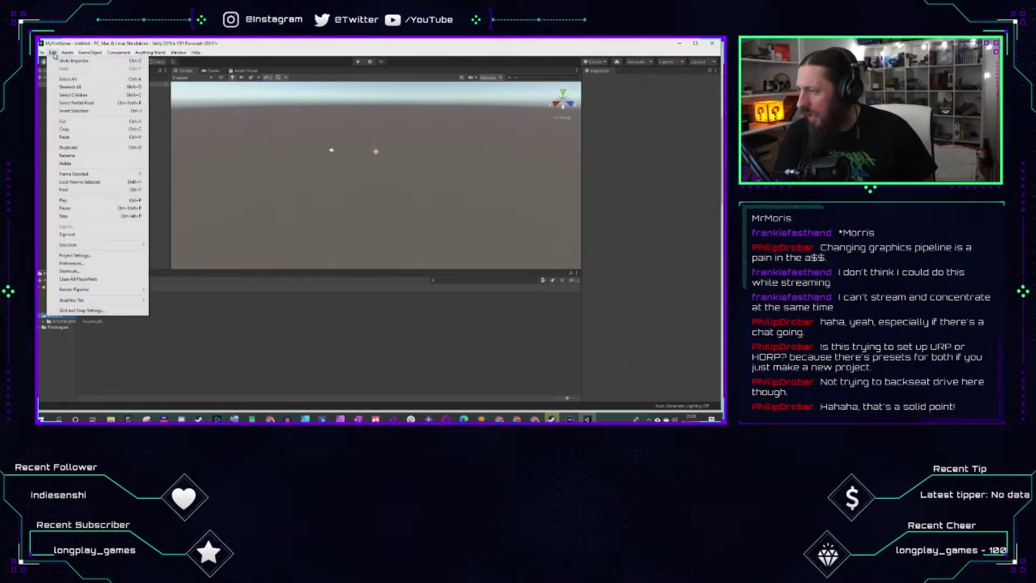
pyautogui.click(75, 255)
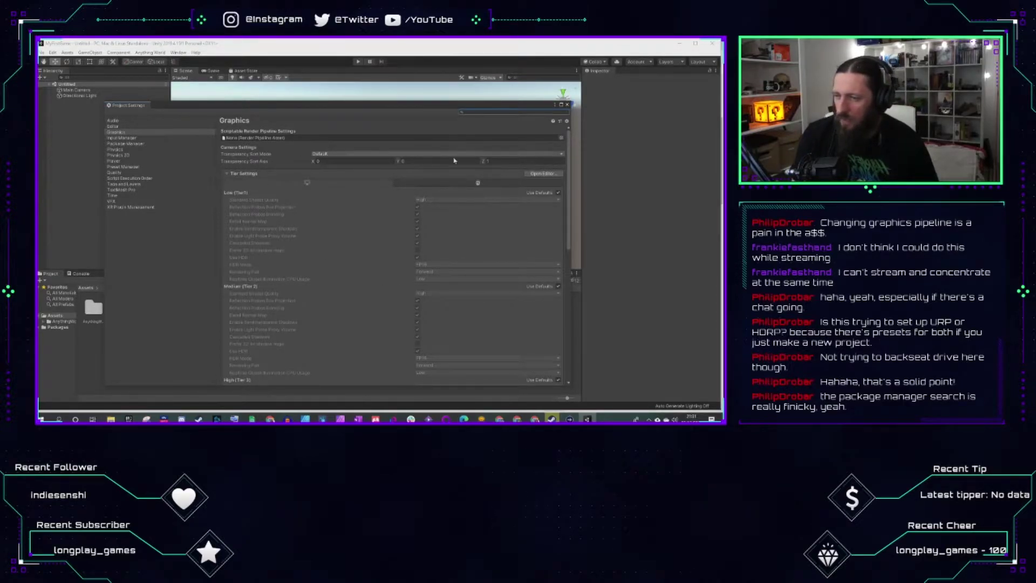
pyautogui.click(545, 138)
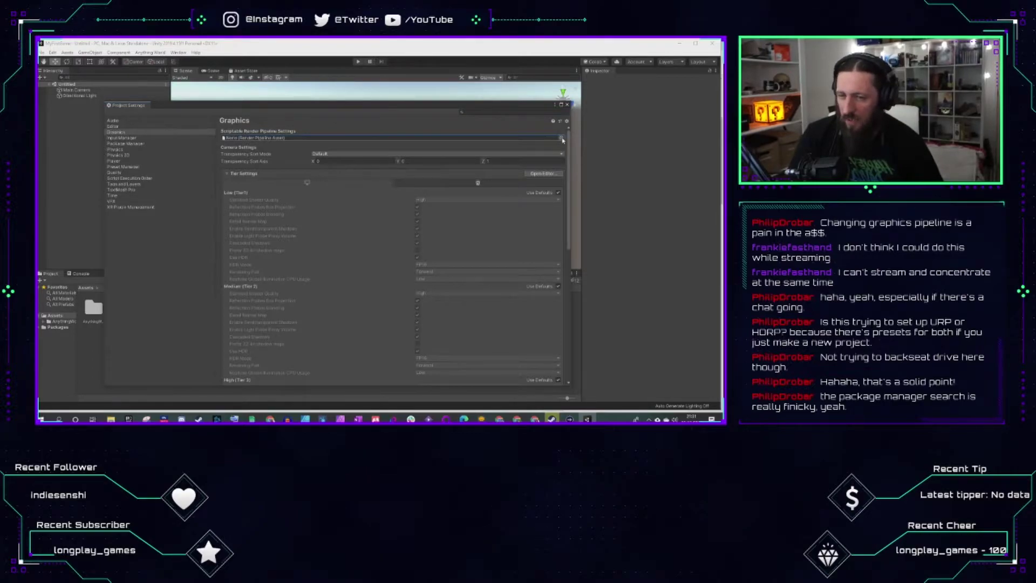
pyautogui.click(561, 139)
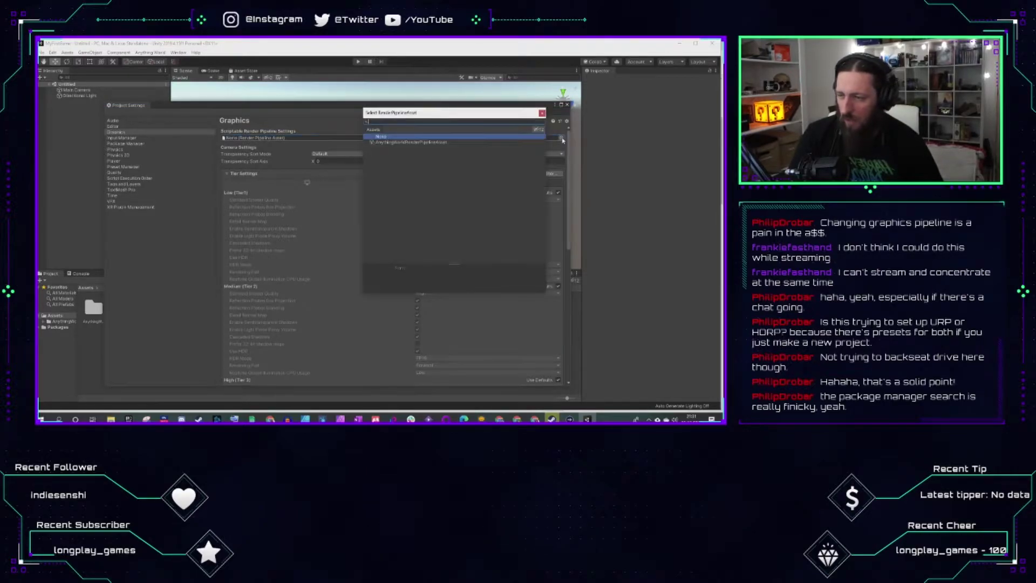
pyautogui.click(422, 143)
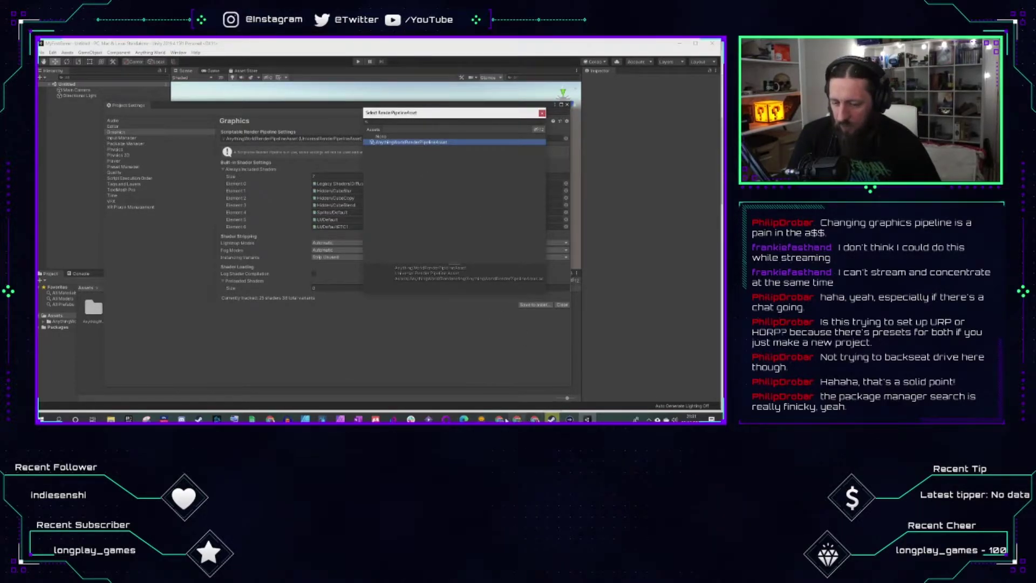
# Step: Switch to the browser and play the tutorial past the render pipeline selection, raising the volume and pausing at the example scene
pyautogui.moveTo(507, 421)
pyautogui.click(458, 398)
pyautogui.click(366, 338)
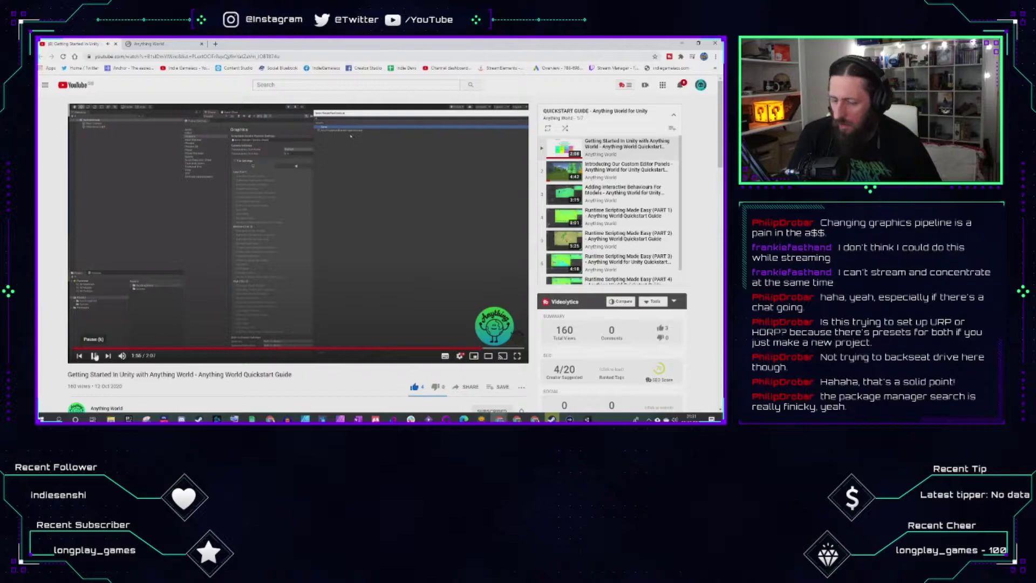
pyautogui.press('XF86AudioRaiseVolume')
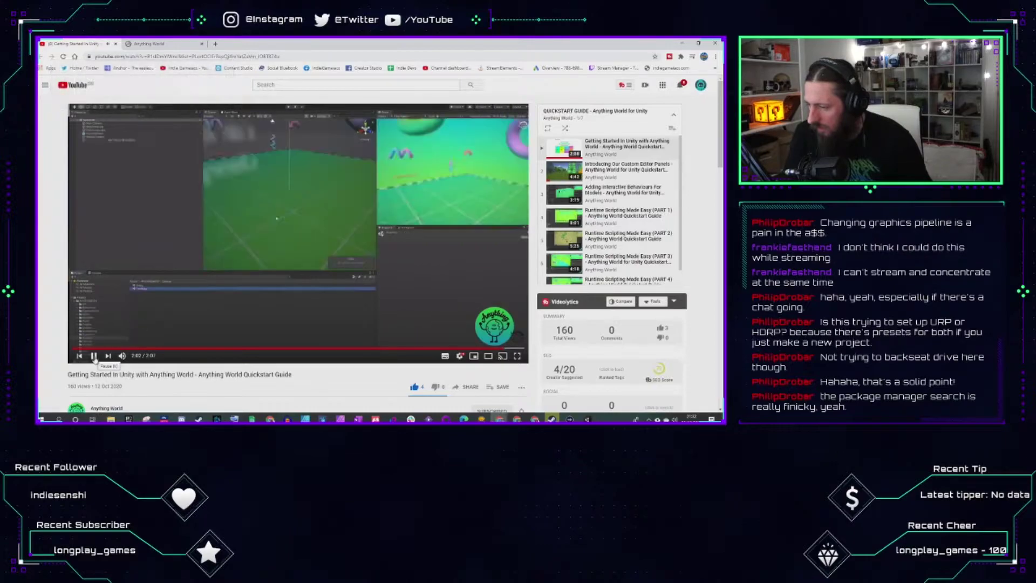
pyautogui.click(94, 359)
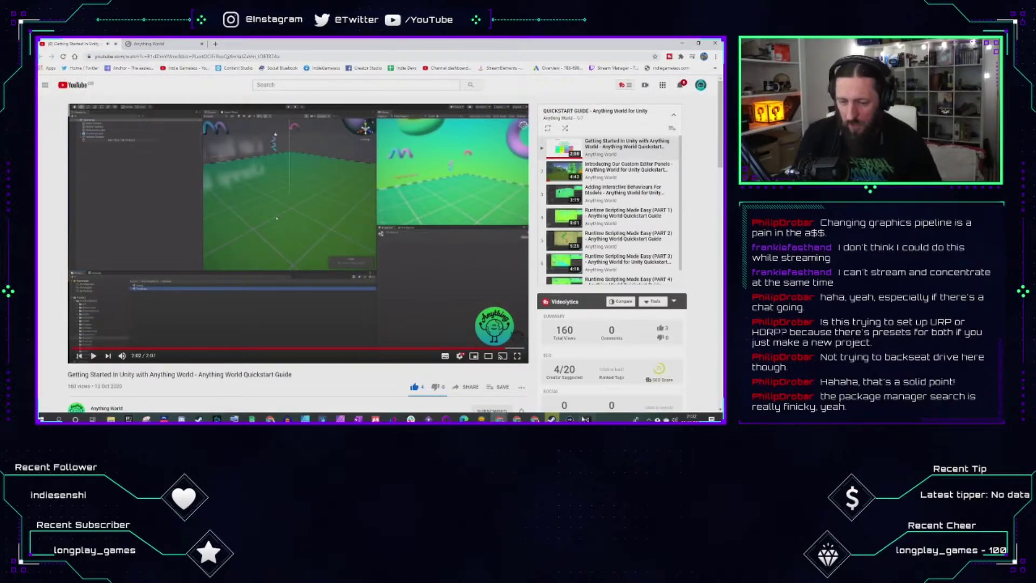
# Step: Return to Unity, close the Project Settings, open the AnythingWorld package's Scenes folder, and widen the project folder tree
pyautogui.hotkey('alt', 'Tab')
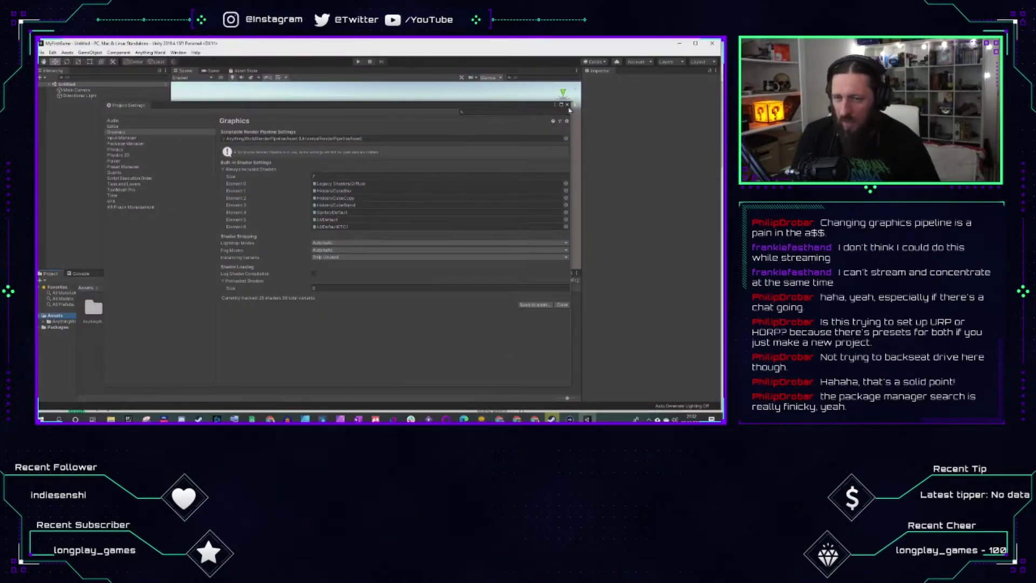
pyautogui.click(567, 105)
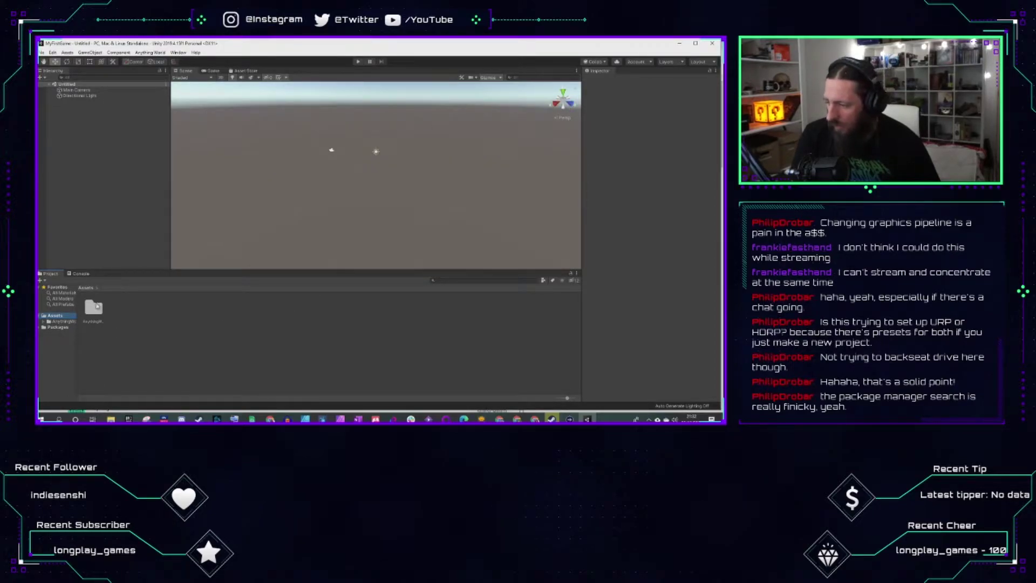
pyautogui.doubleClick(97, 312)
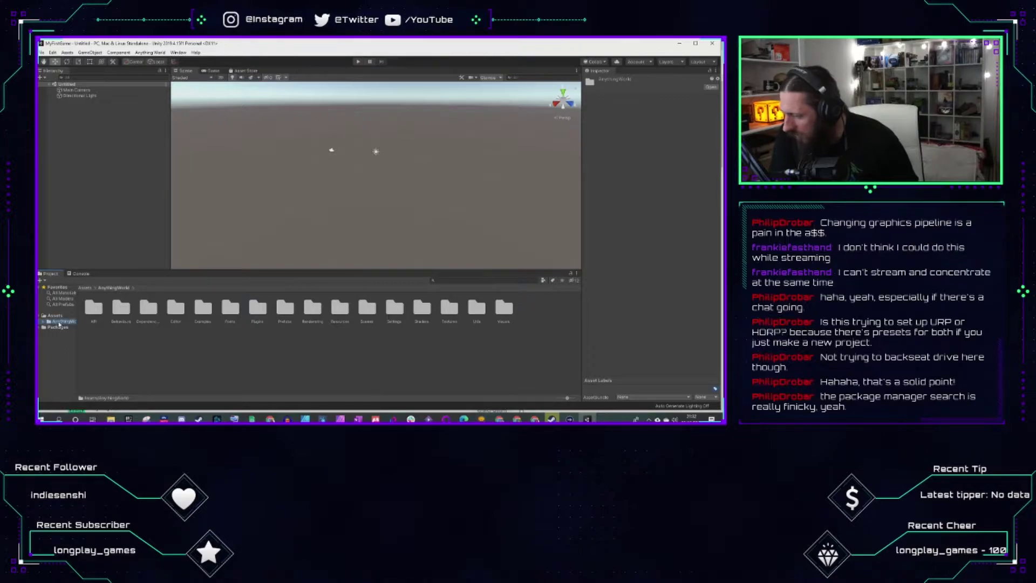
pyautogui.click(132, 349)
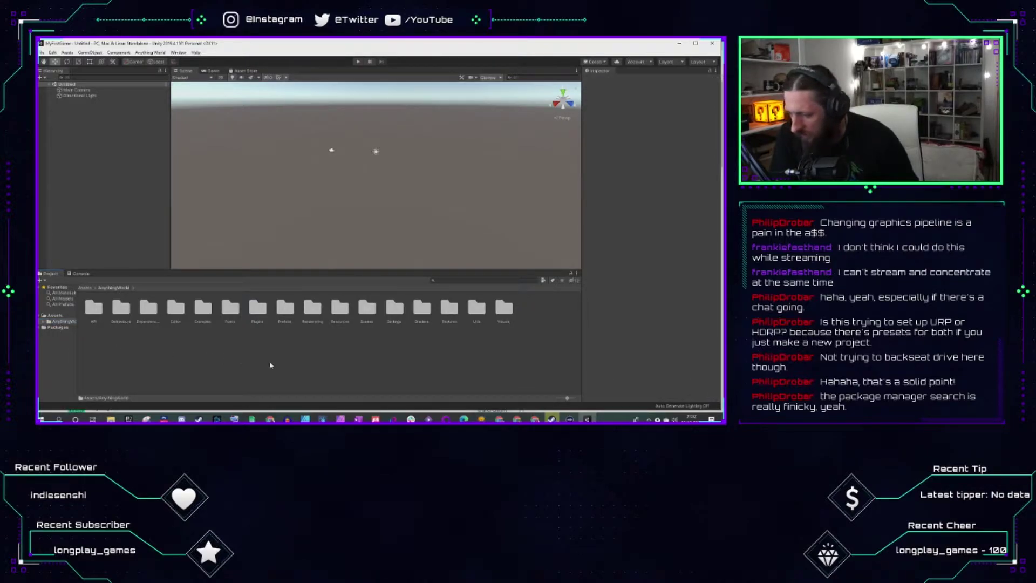
pyautogui.doubleClick(368, 308)
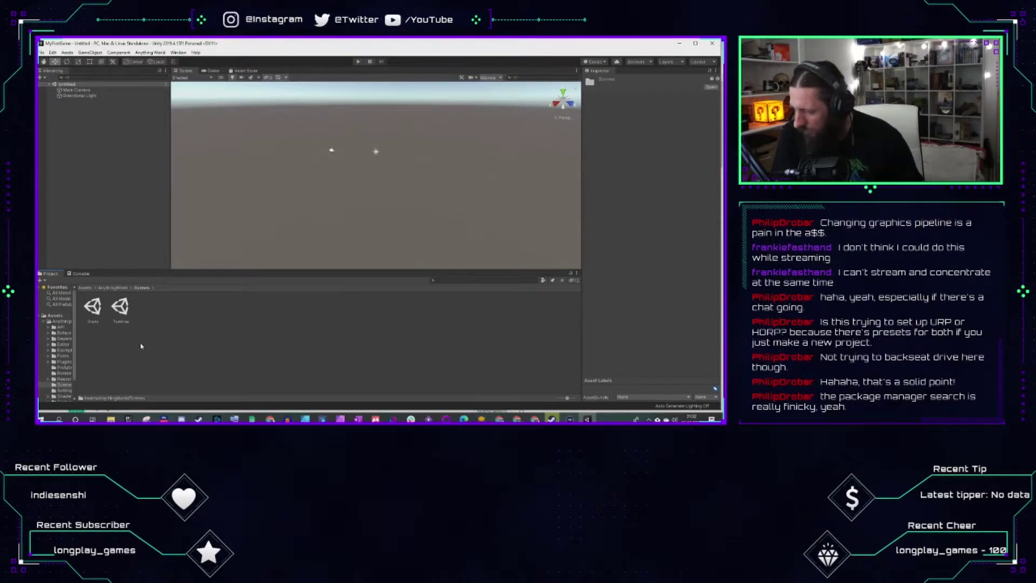
pyautogui.moveTo(79, 299); pyautogui.dragTo(114, 302)
pyautogui.scroll(-2, 86, 356)
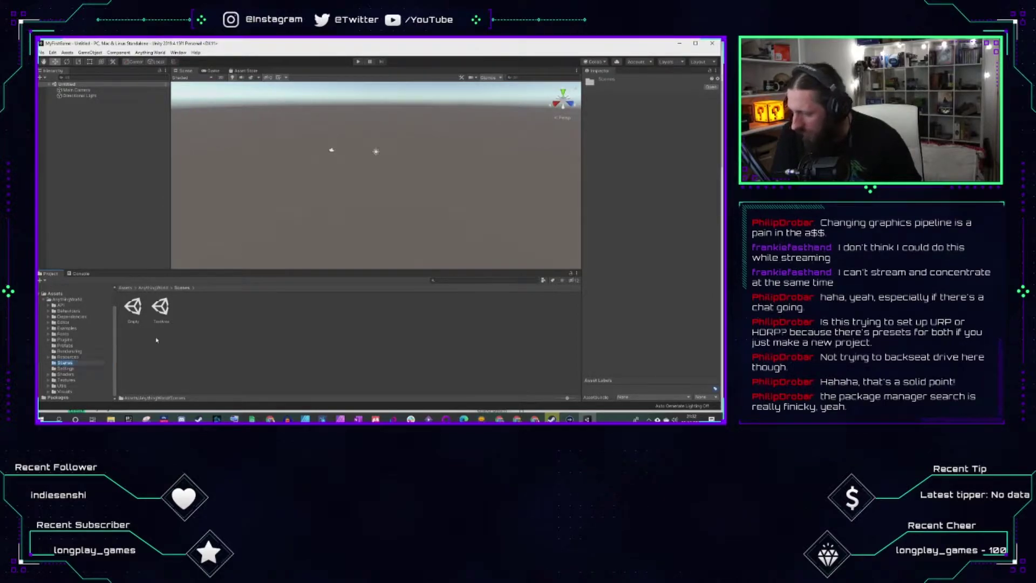
# Step: Open the TestArea scene from the AnythingWorld Scenes folder and view it from different axis directions
pyautogui.doubleClick(164, 311)
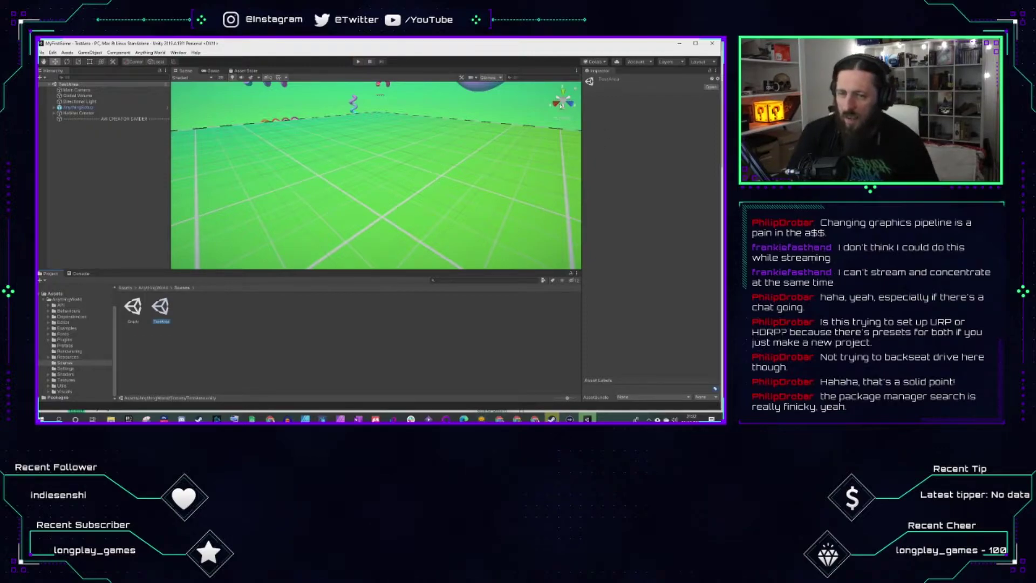
pyautogui.click(566, 109)
pyautogui.click(563, 101)
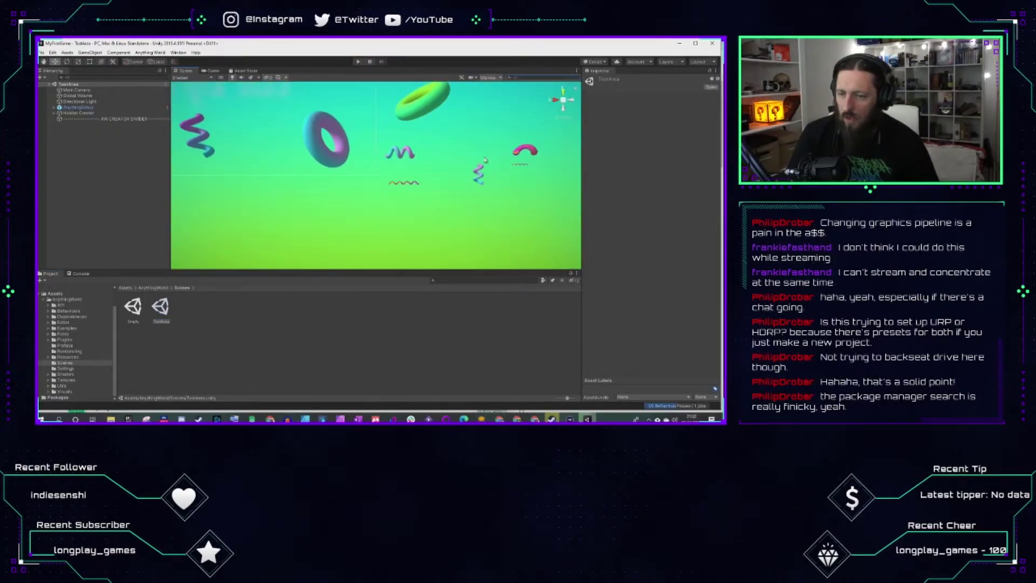
pyautogui.click(464, 246)
pyautogui.scroll(-2, 356, 198)
pyautogui.scroll(5, 359, 221)
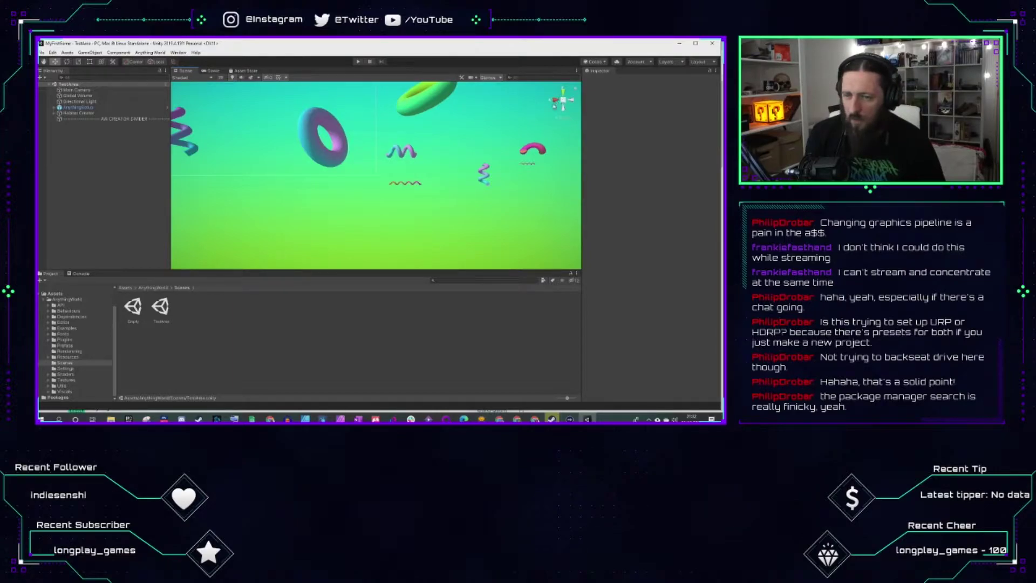
pyautogui.click(555, 102)
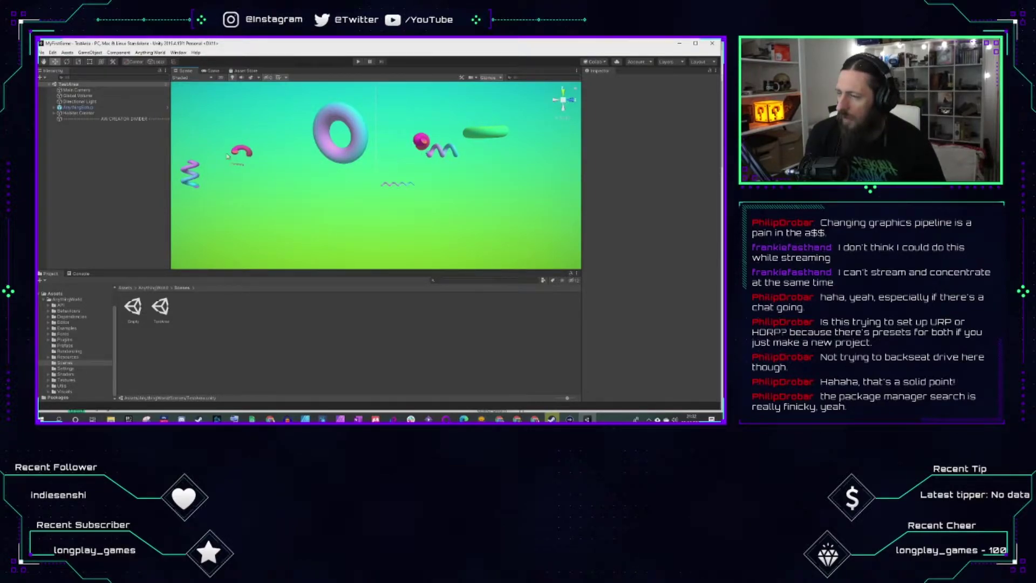
# Step: Check the scene through the Game view, return to the Scene view and select the Ground object
pyautogui.click(212, 71)
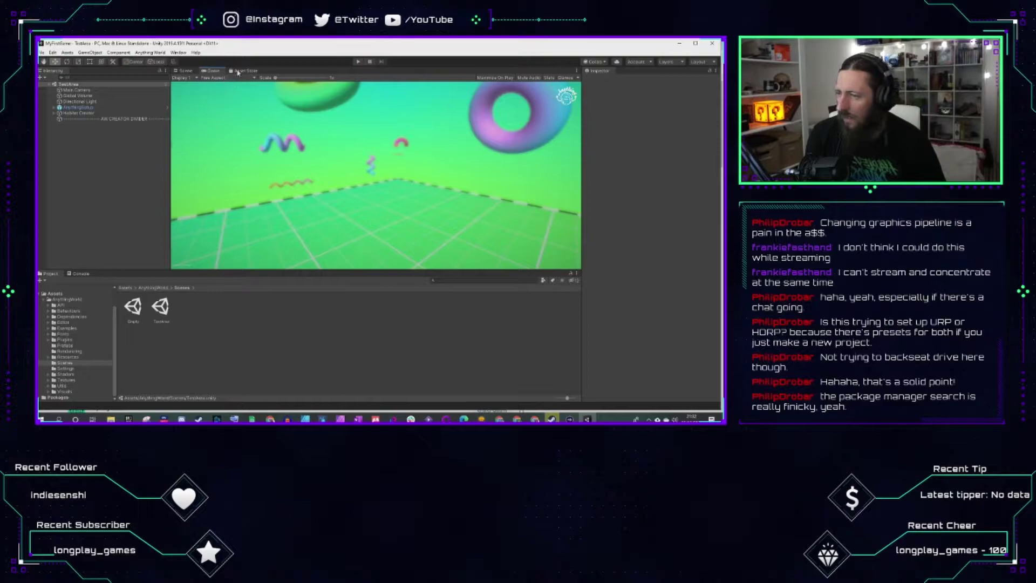
pyautogui.click(184, 71)
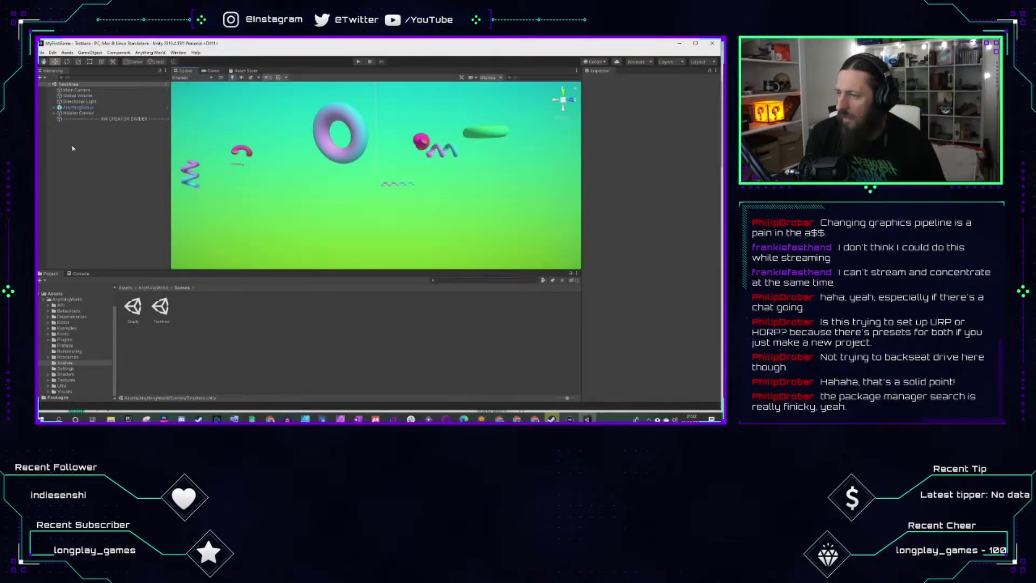
pyautogui.click(431, 227)
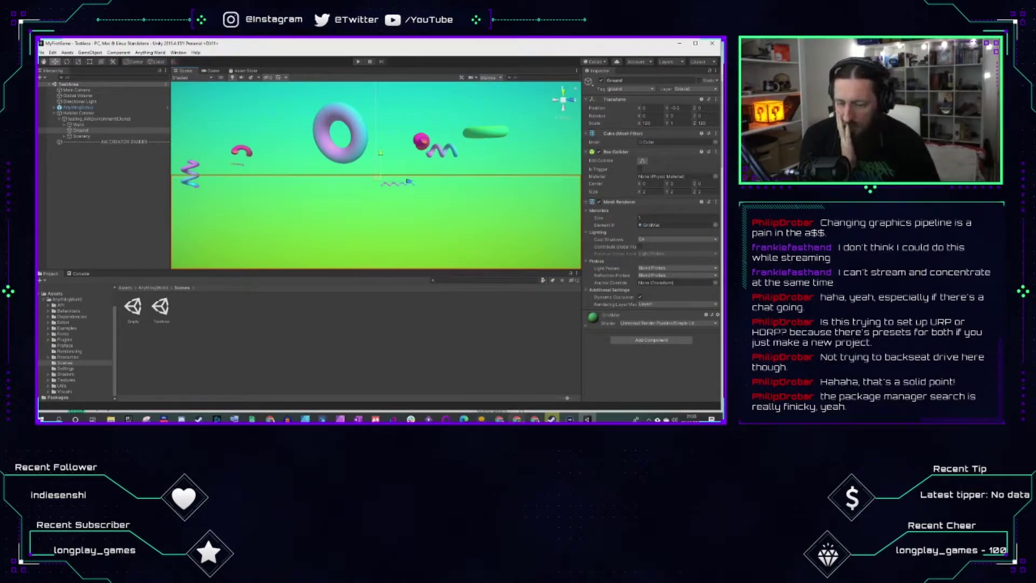
# Step: Switch to the browser, pause the "Introducing Our Custom Editor Panels" video at its start, and return to Unity
pyautogui.click(413, 373)
pyautogui.click(316, 223)
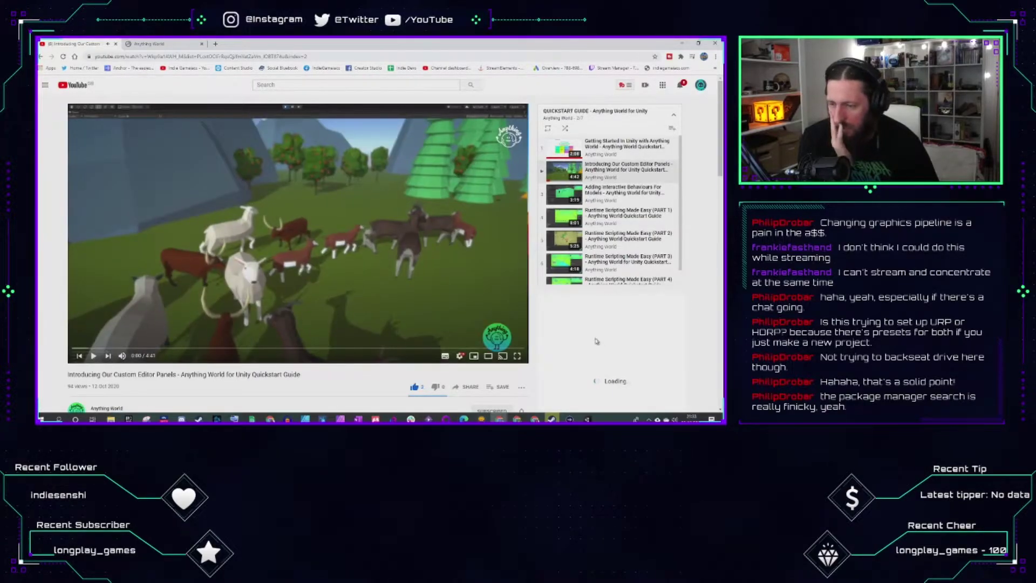
pyautogui.click(551, 420)
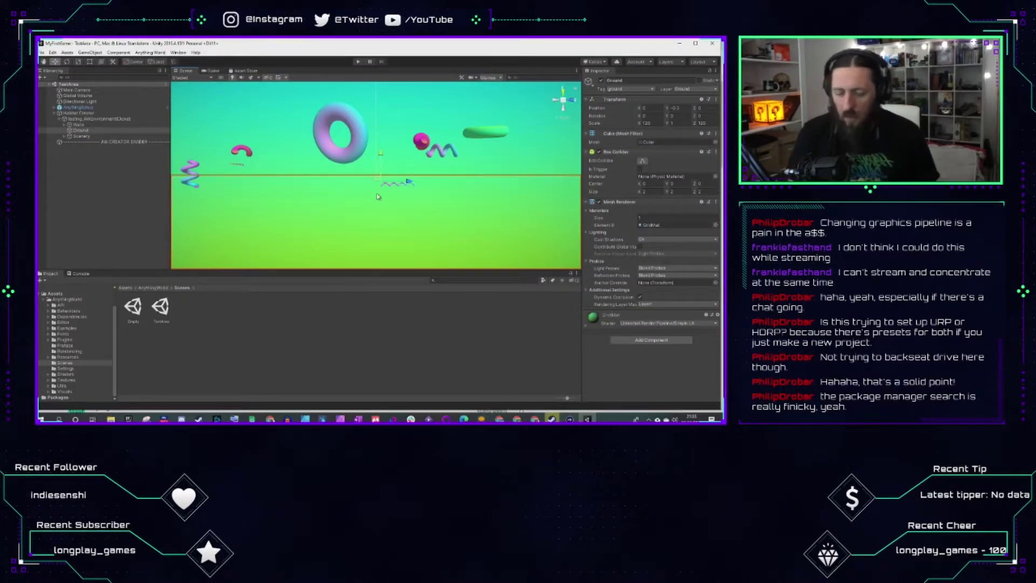
# Step: Examine the TestArea environment from above and from several sides, near and far, to see its floor and scenery
pyautogui.press('Down')
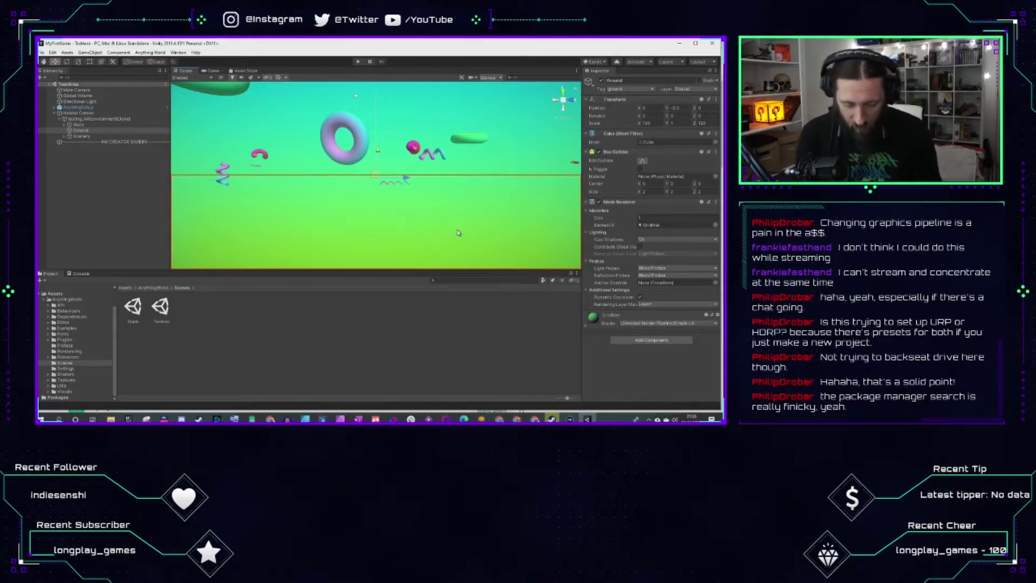
pyautogui.click(427, 208)
pyautogui.scroll(10, 429, 193)
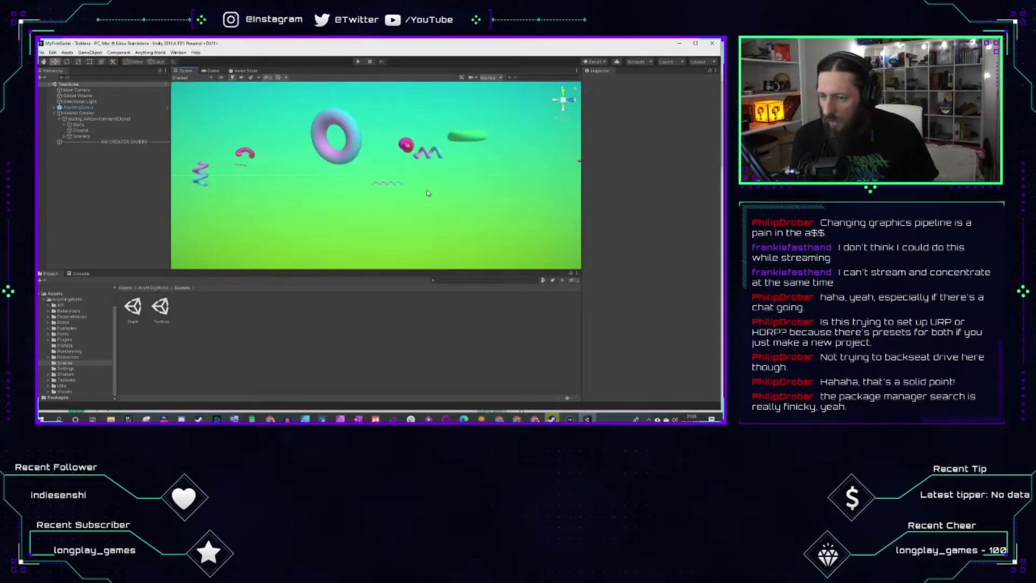
pyautogui.click(556, 110)
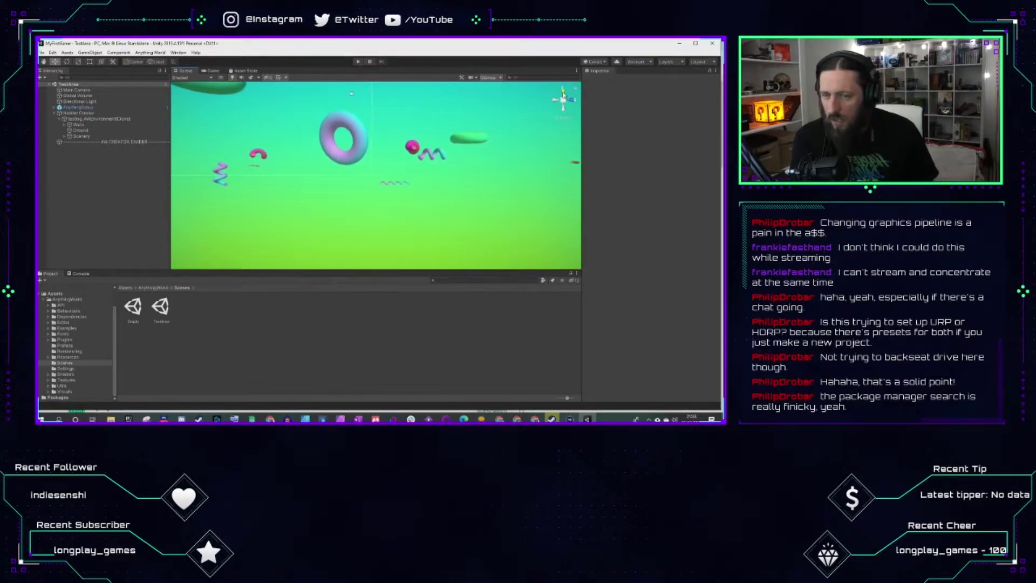
pyautogui.scroll(-15, 492, 165)
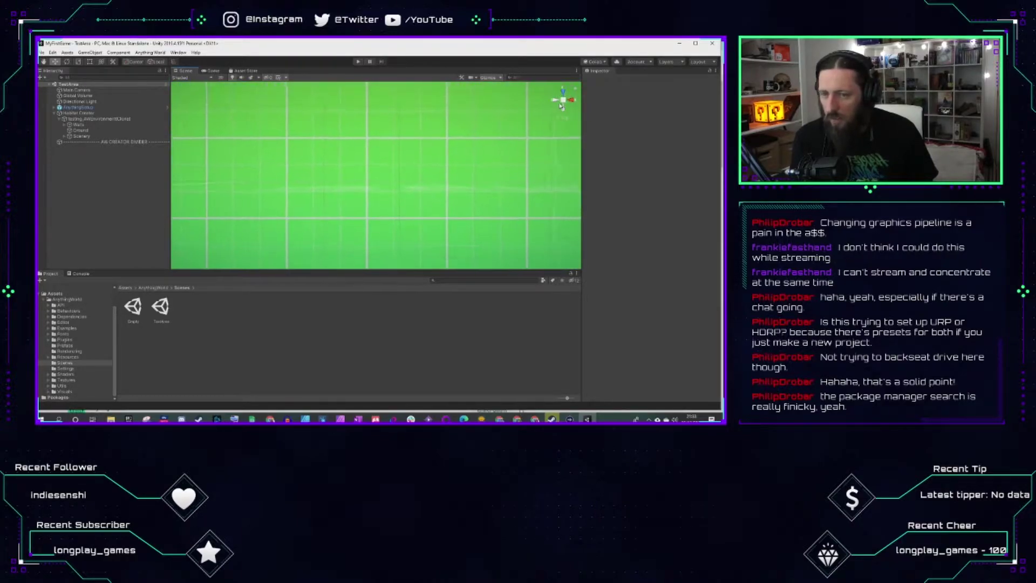
pyautogui.click(557, 104)
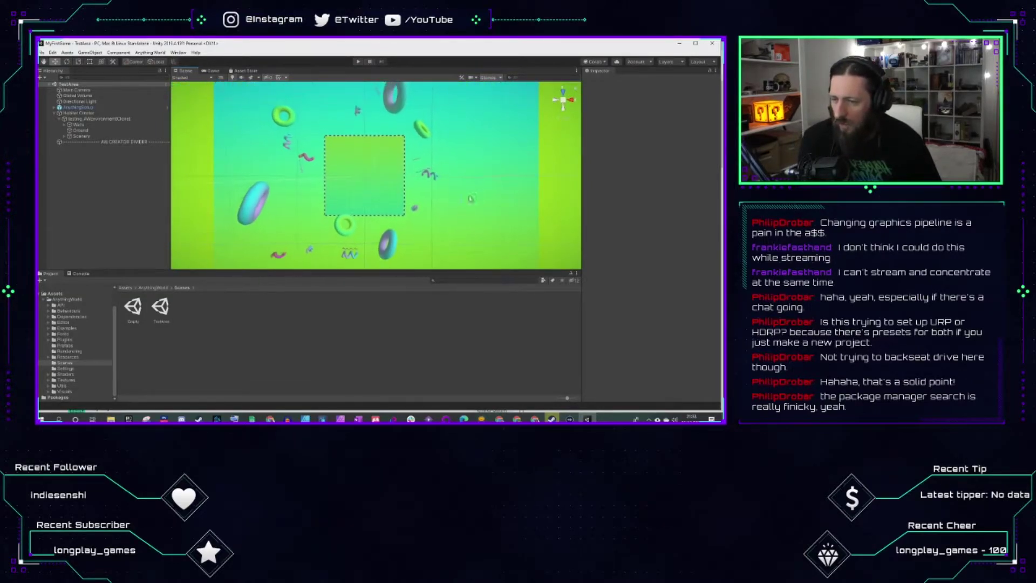
pyautogui.click(564, 112)
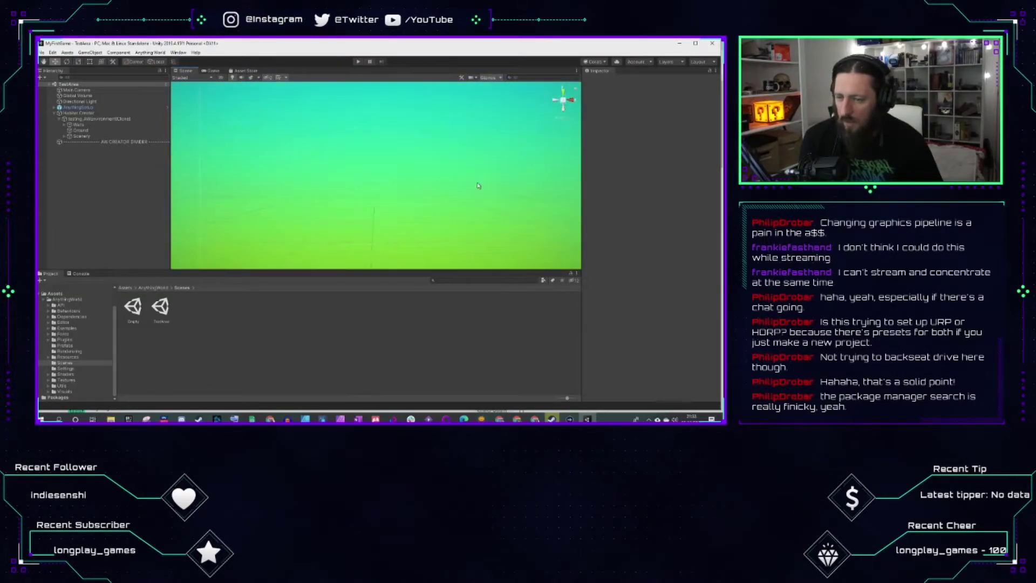
pyautogui.click(561, 101)
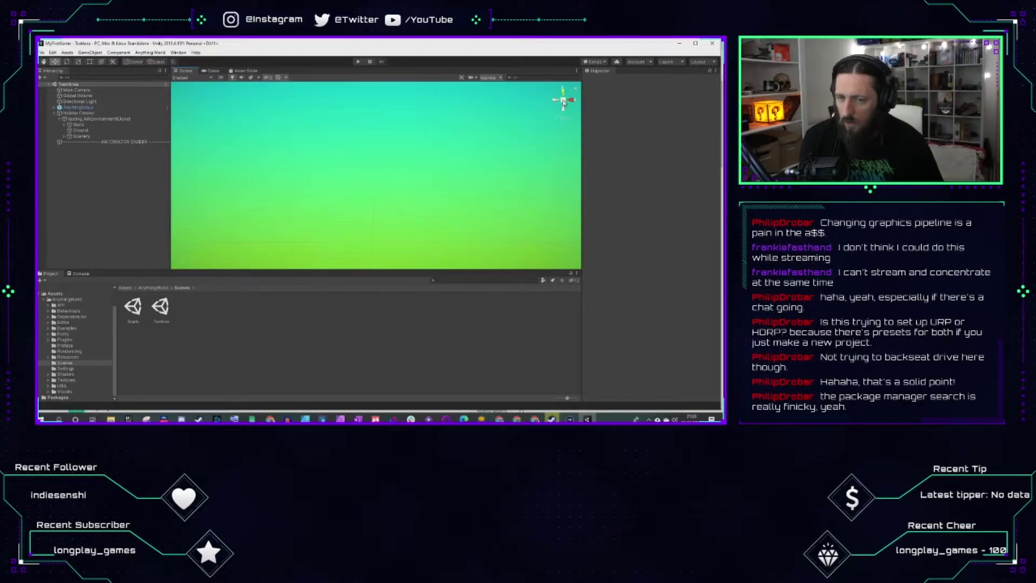
pyautogui.click(562, 100)
pyautogui.click(567, 102)
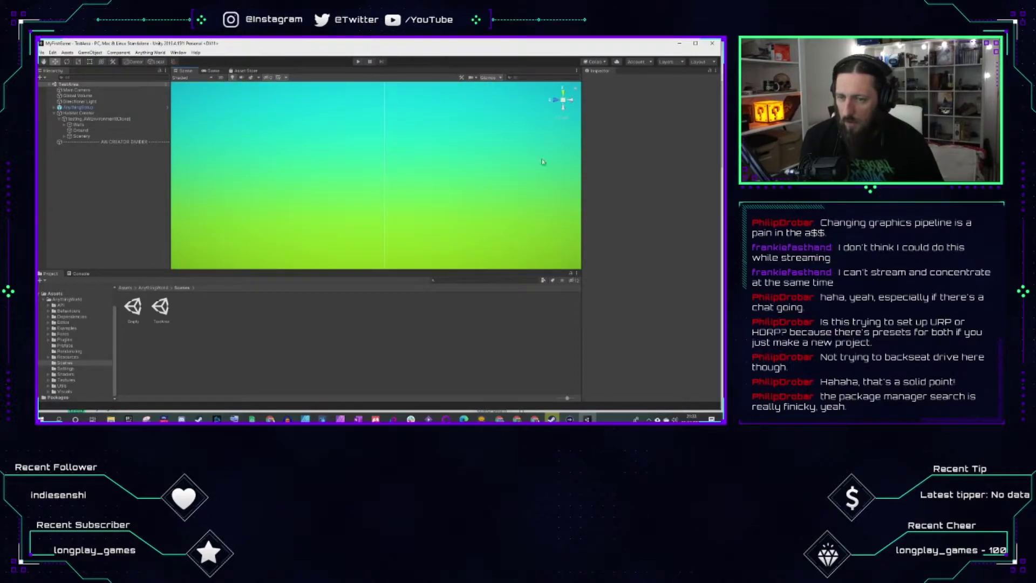
pyautogui.scroll(-10, 462, 252)
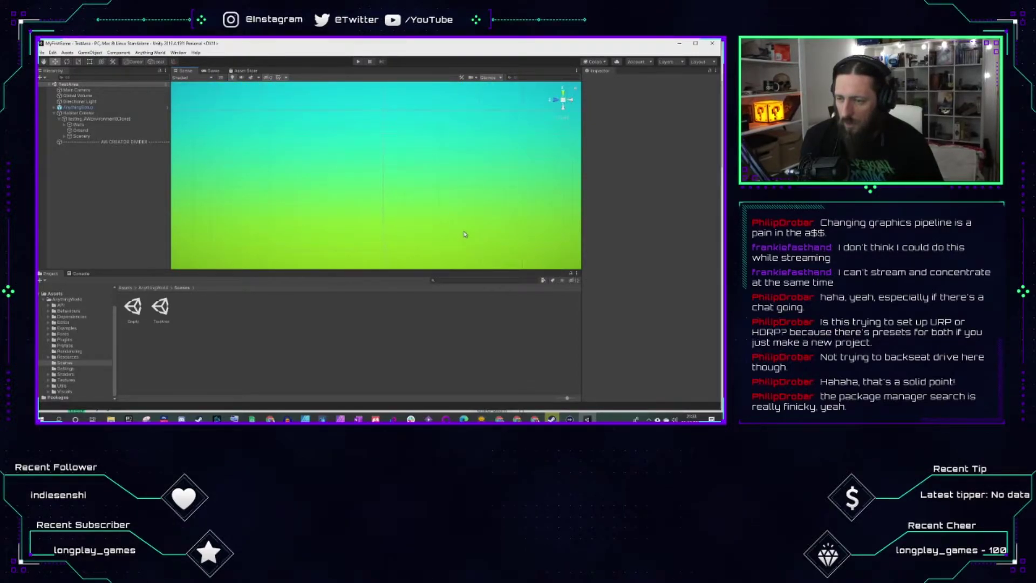
pyautogui.scroll(-5, 467, 231)
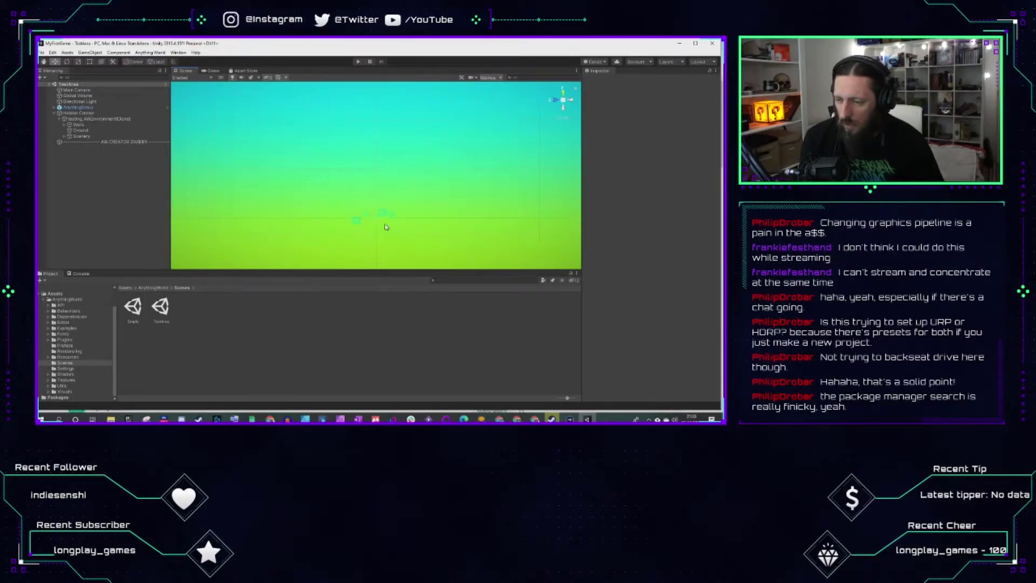
# Step: Select scenery and ground objects in the Scene view, undo the last change, and clear the selection
pyautogui.click(387, 227)
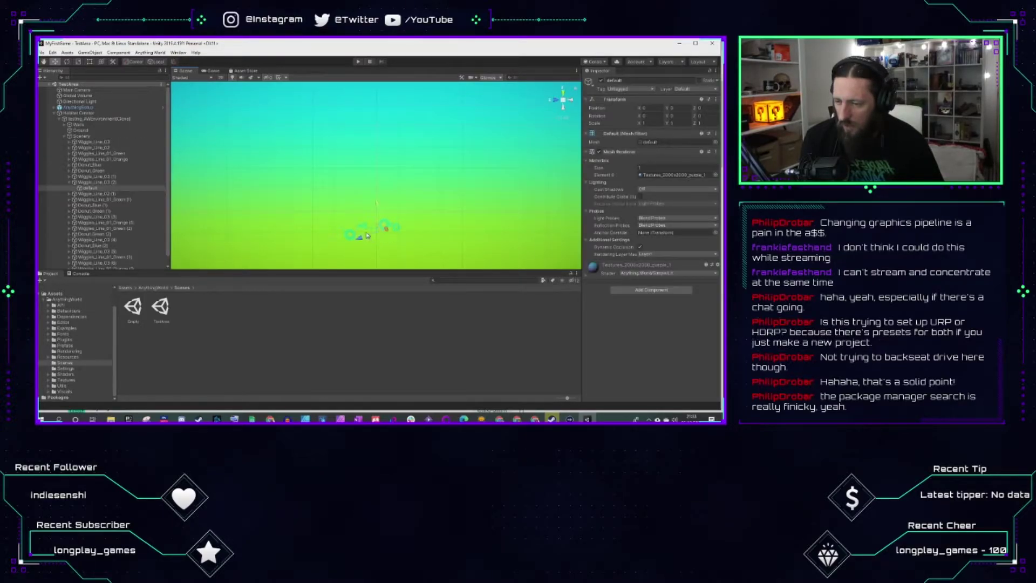
pyautogui.click(367, 235)
pyautogui.hotkey('ctrl', 'z')
pyautogui.scroll(4, 371, 236)
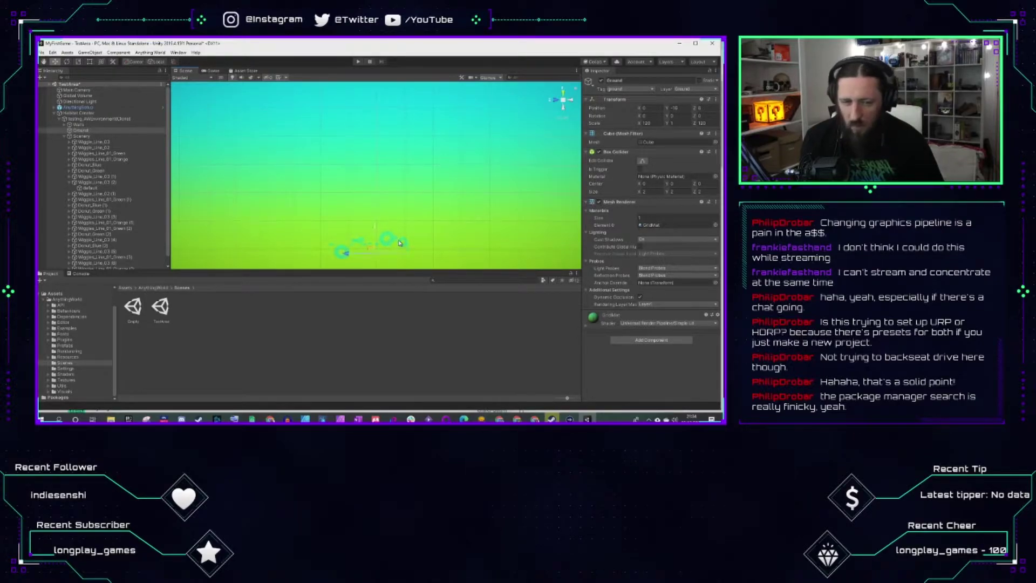
pyautogui.click(405, 254)
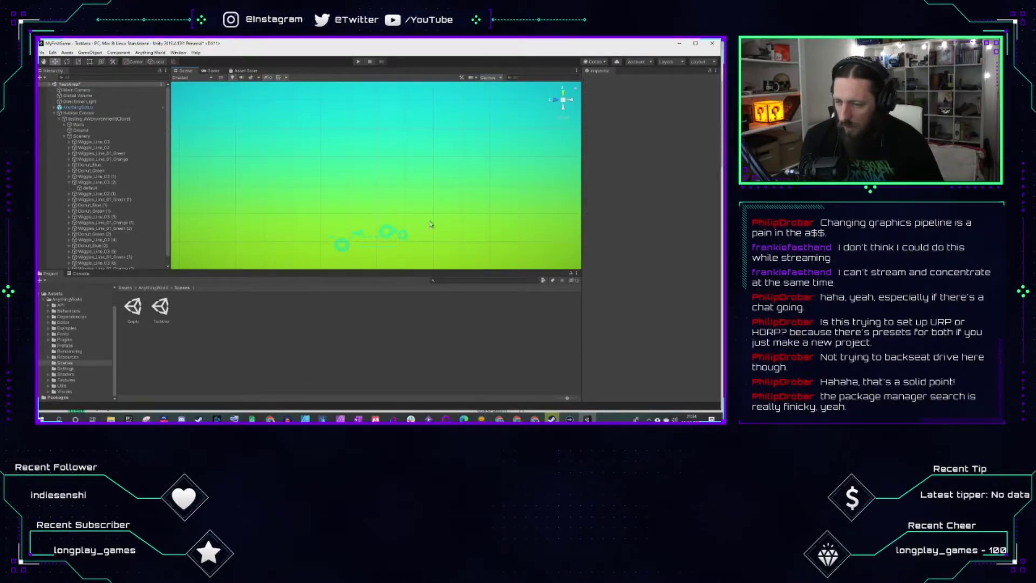
pyautogui.scroll(3, 394, 255)
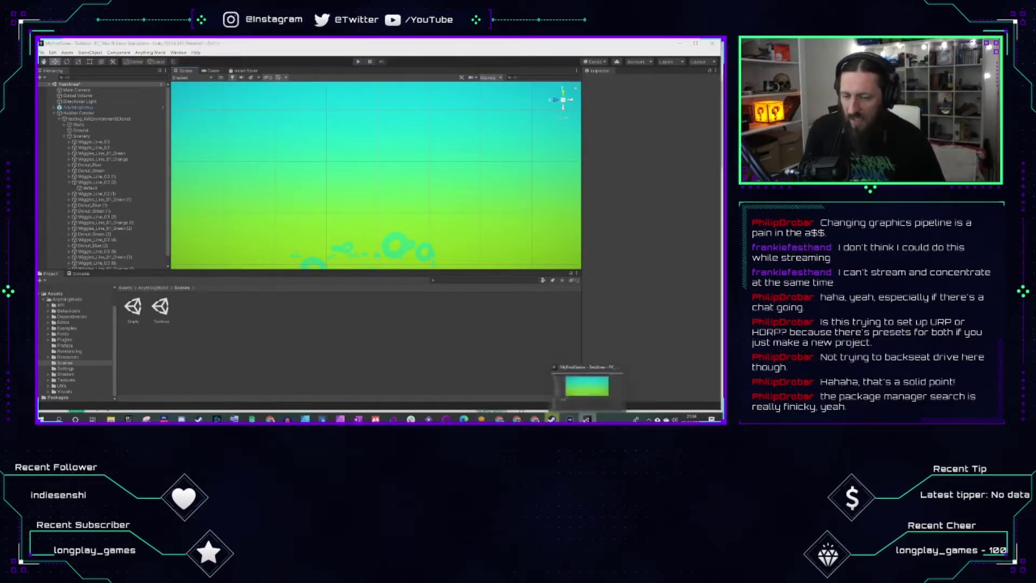
# Step: Switch to the browser, watch the custom editor panels video in full screen, pause it at the hierarchy view, and exit full screen
pyautogui.click(588, 420)
pyautogui.click(400, 237)
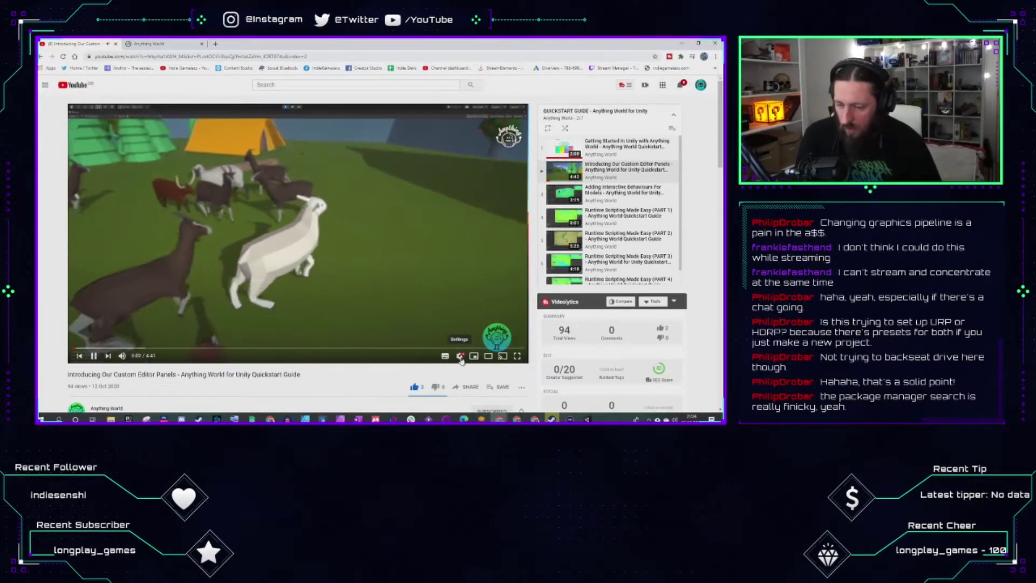
pyautogui.click(461, 359)
pyautogui.click(461, 360)
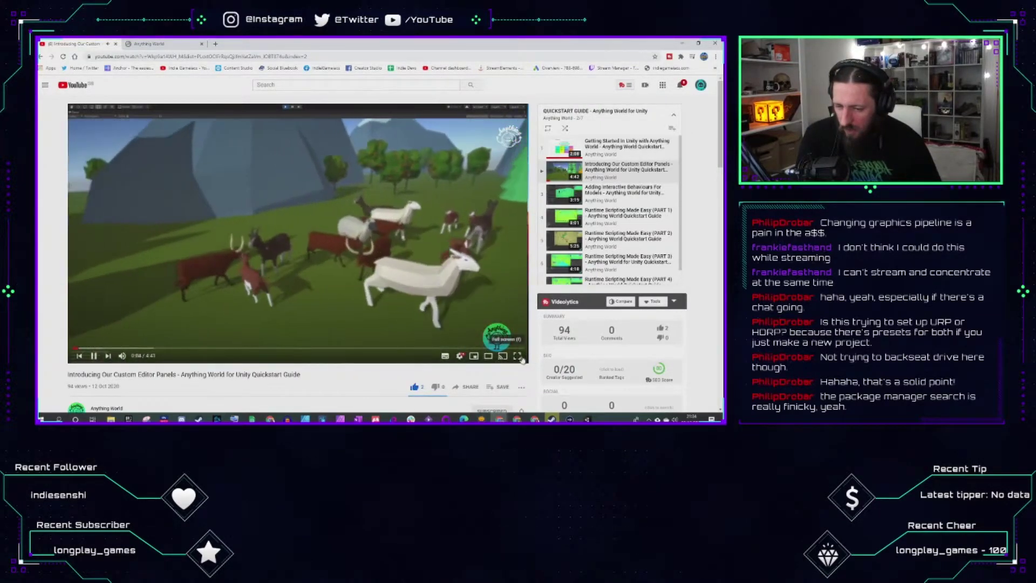
pyautogui.click(518, 356)
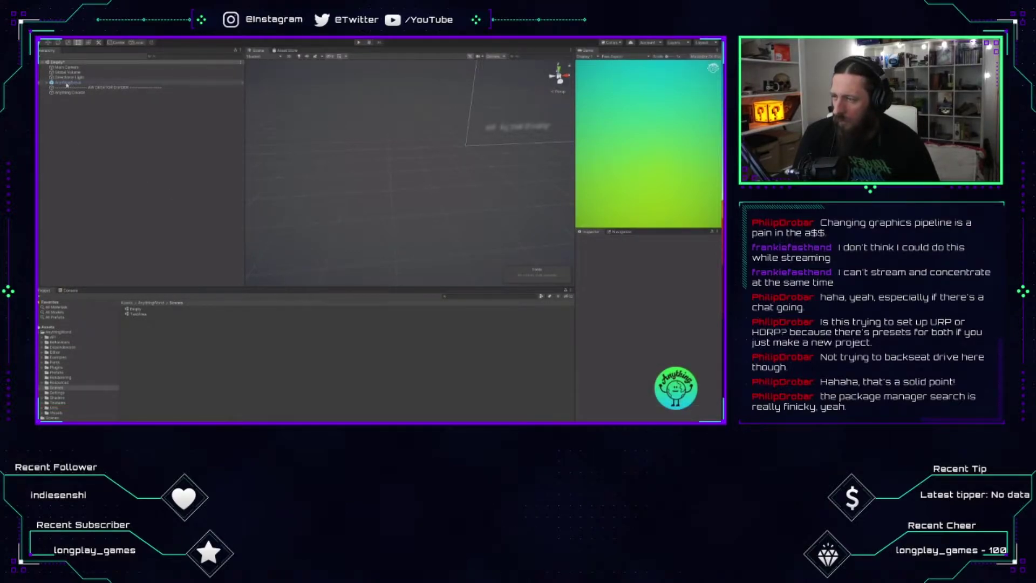
pyautogui.click(426, 359)
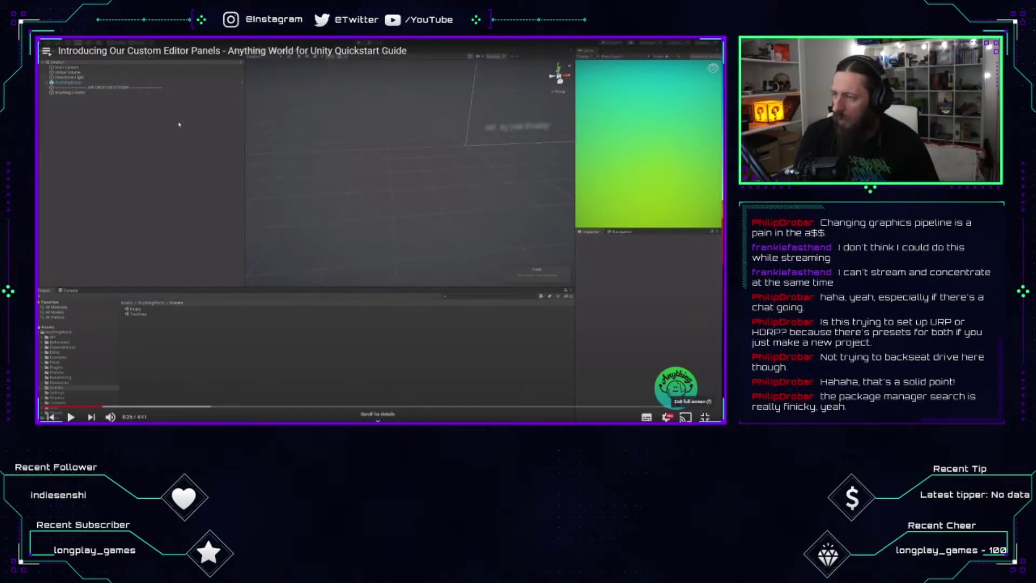
pyautogui.press('Escape')
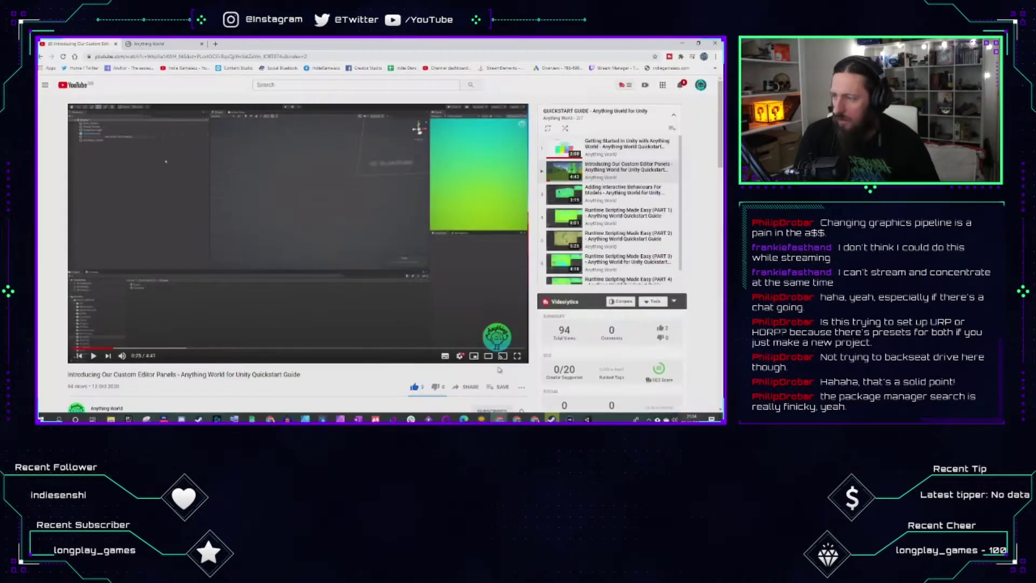
# Step: Return to Unity and select the AnythingSetup object in the scene hierarchy to show its components
pyautogui.hotkey('alt', 'Tab')
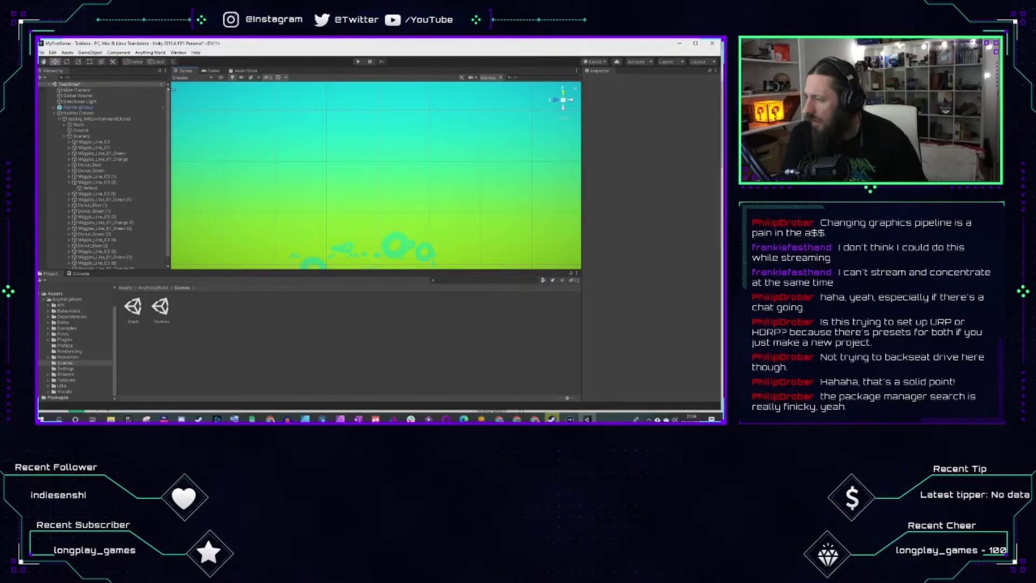
pyautogui.scroll(-1, 111, 127)
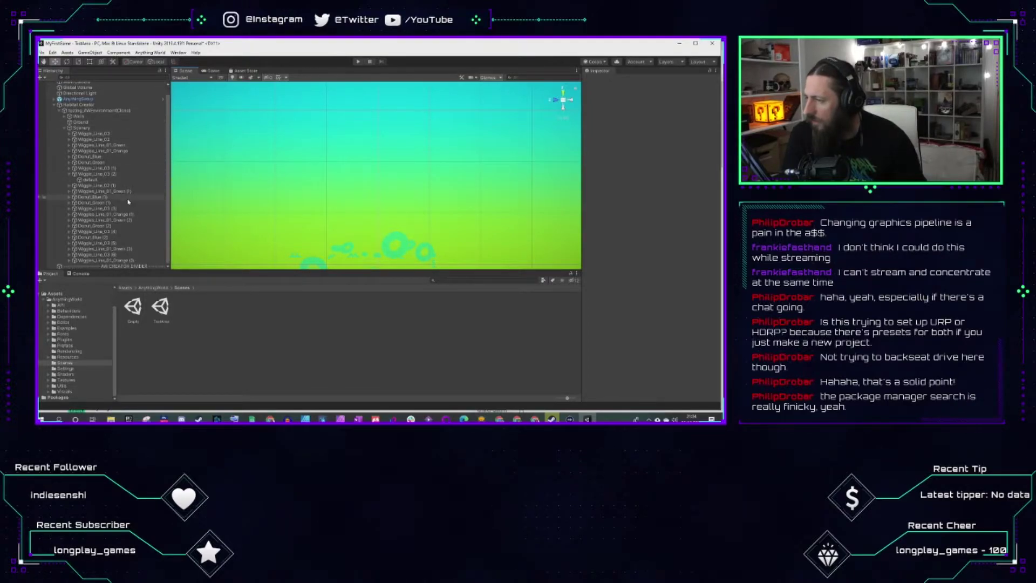
pyautogui.click(69, 99)
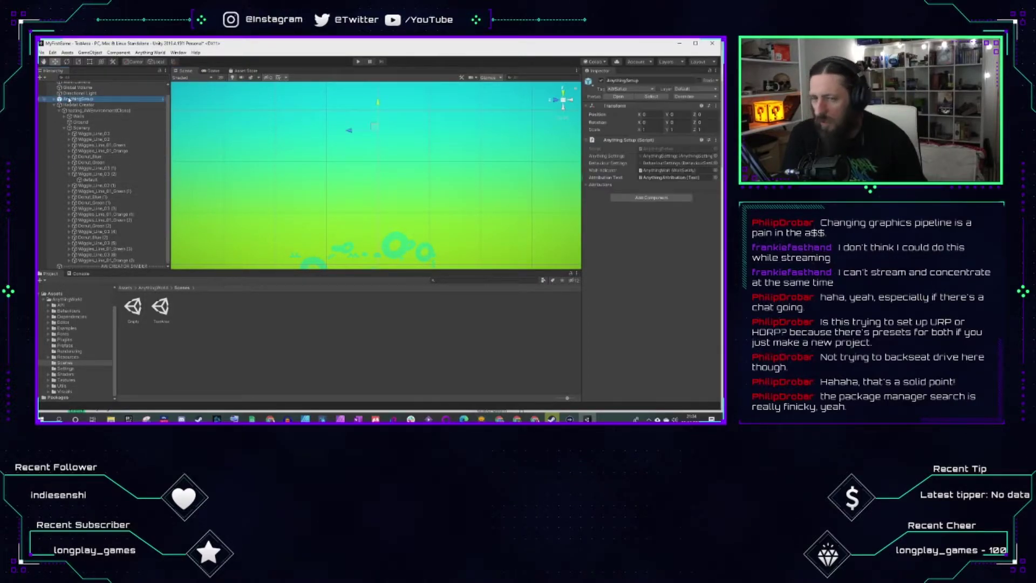
# Step: Recheck the paused tutorial frame in full screen in the browser, then return to Unity and frame the AnythingSetup object
pyautogui.hotkey('alt', 'Tab')
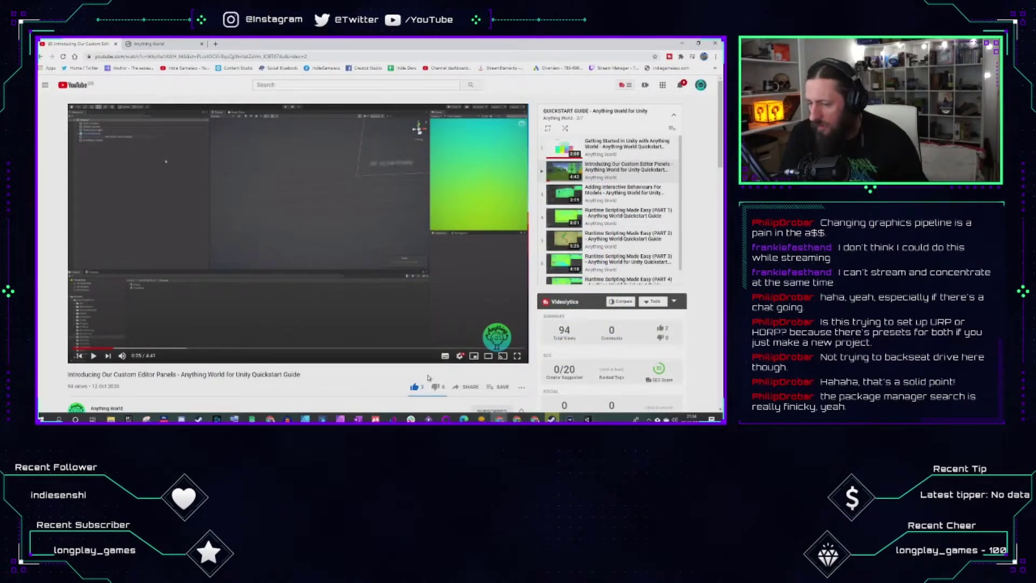
pyautogui.click(517, 356)
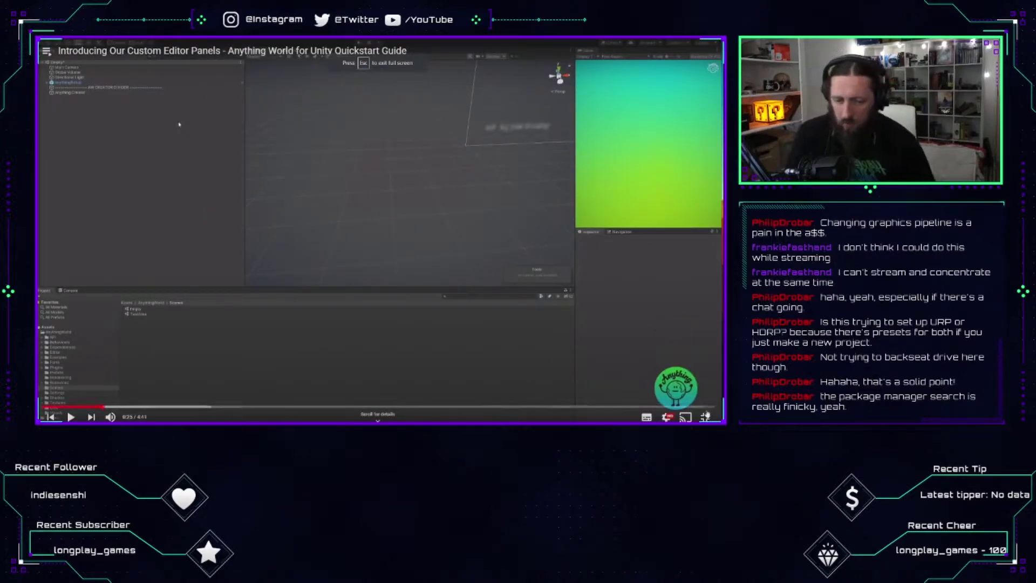
pyautogui.press('Escape')
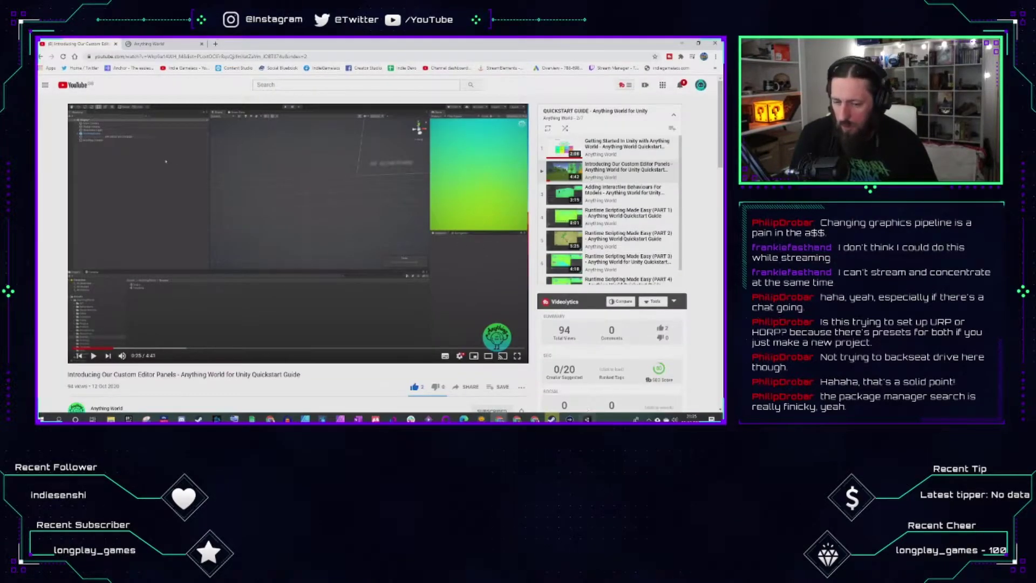
pyautogui.hotkey('alt', 'Tab')
pyautogui.doubleClick(79, 99)
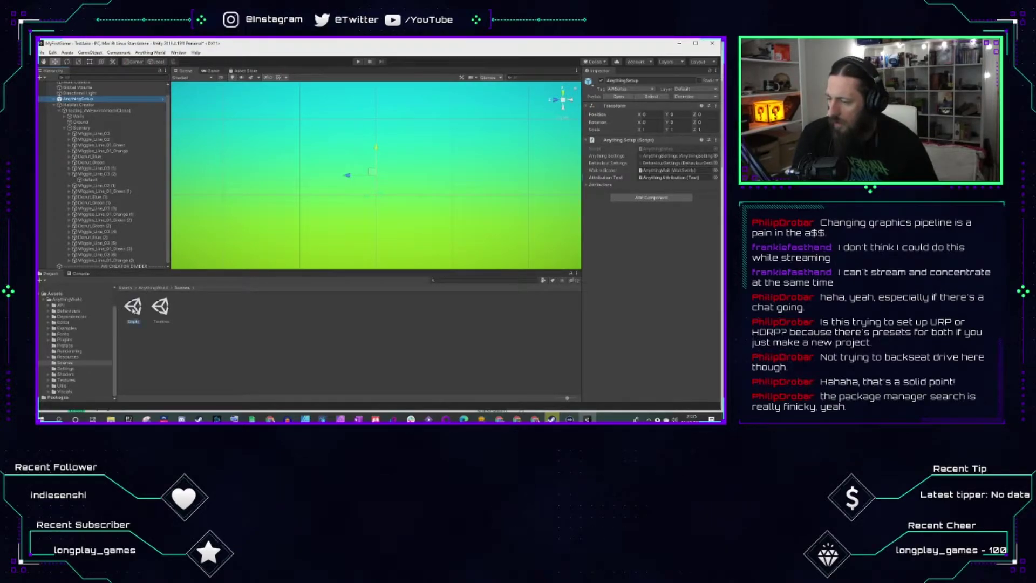
# Step: Open the Empty scene from the AnythingWorld Scenes folder, discarding the unsaved changes to the current scene
pyautogui.click(133, 308)
pyautogui.doubleClick(133, 307)
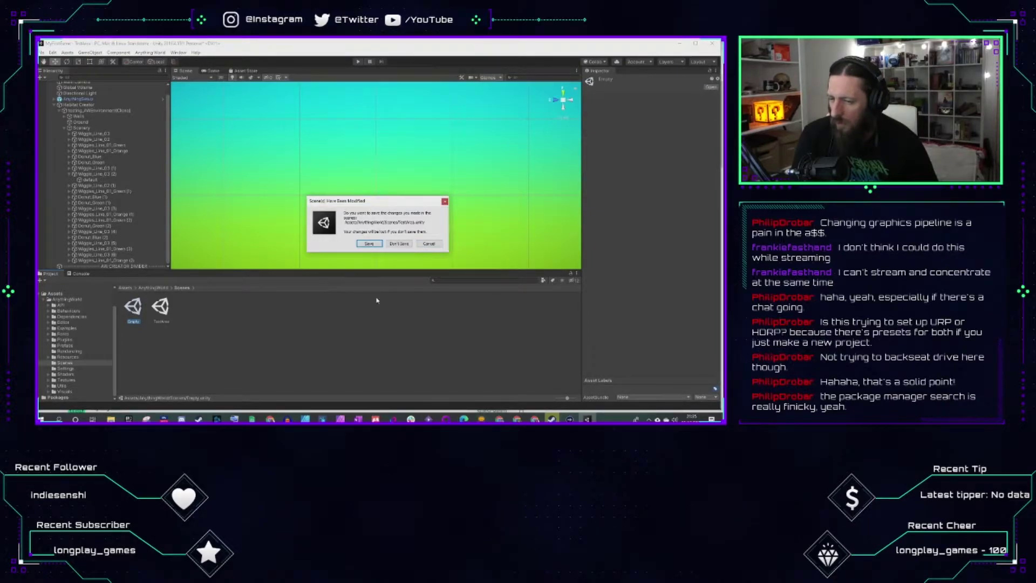
pyautogui.click(402, 244)
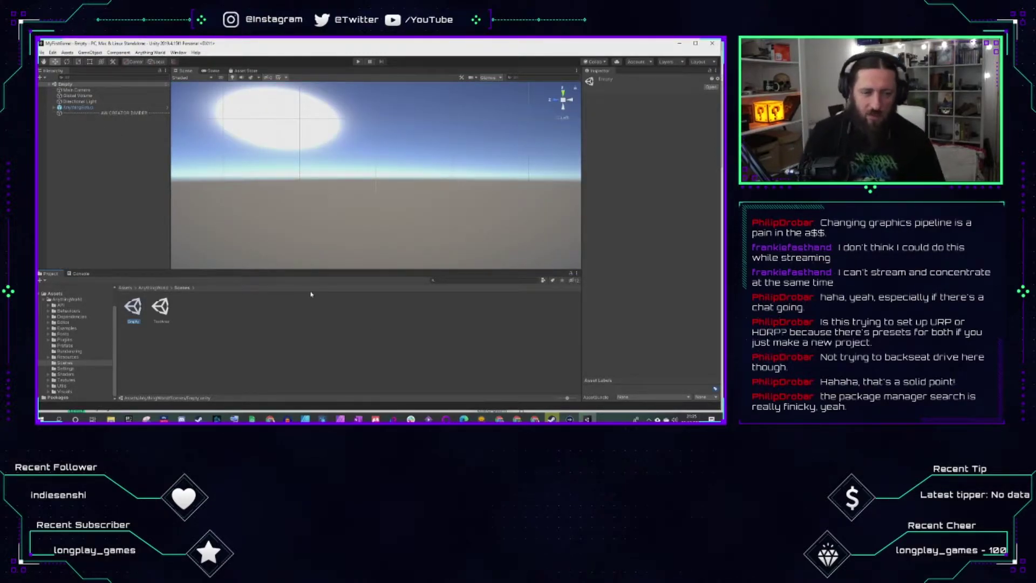
# Step: Switch to the browser, play the custom editor panels video in full screen, replay from about 0:32, pause it, and exit full screen
pyautogui.click(551, 420)
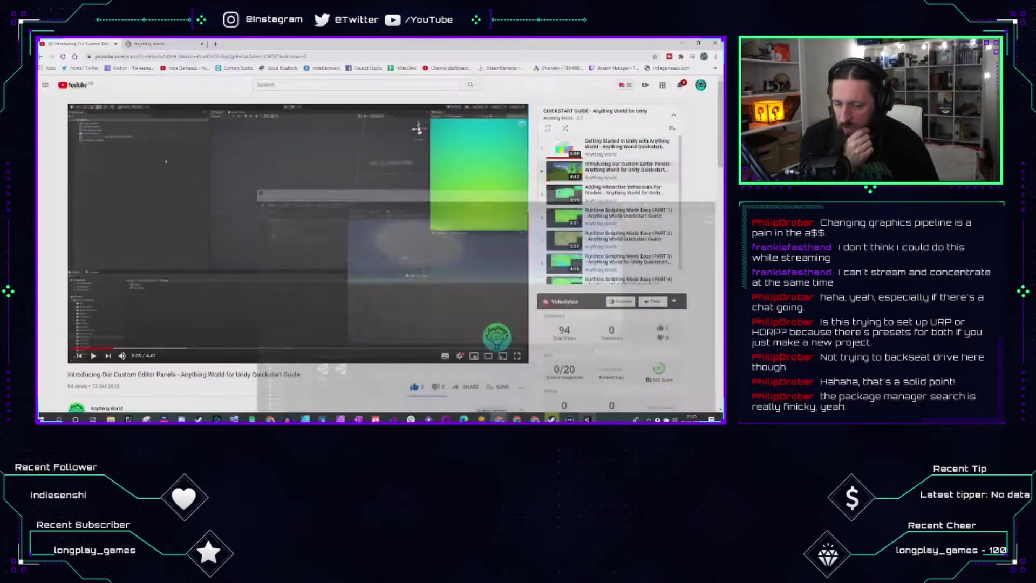
pyautogui.click(376, 228)
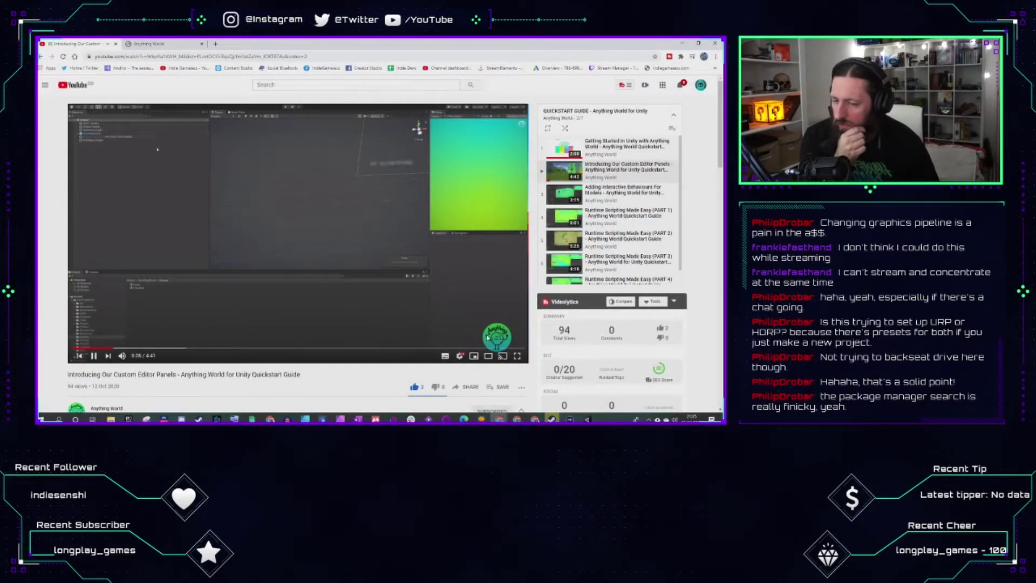
pyautogui.click(517, 356)
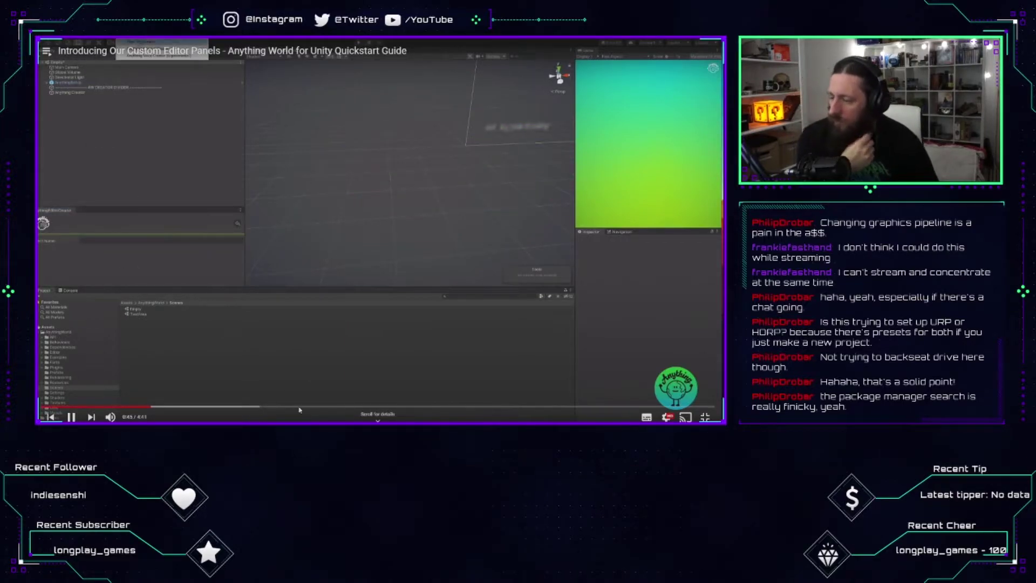
pyautogui.click(133, 405)
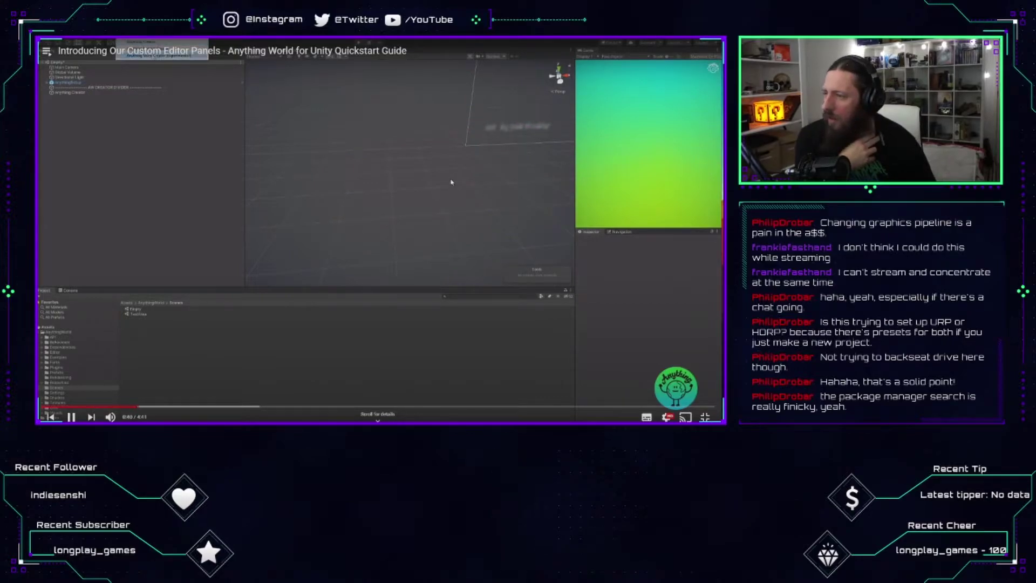
pyautogui.click(120, 406)
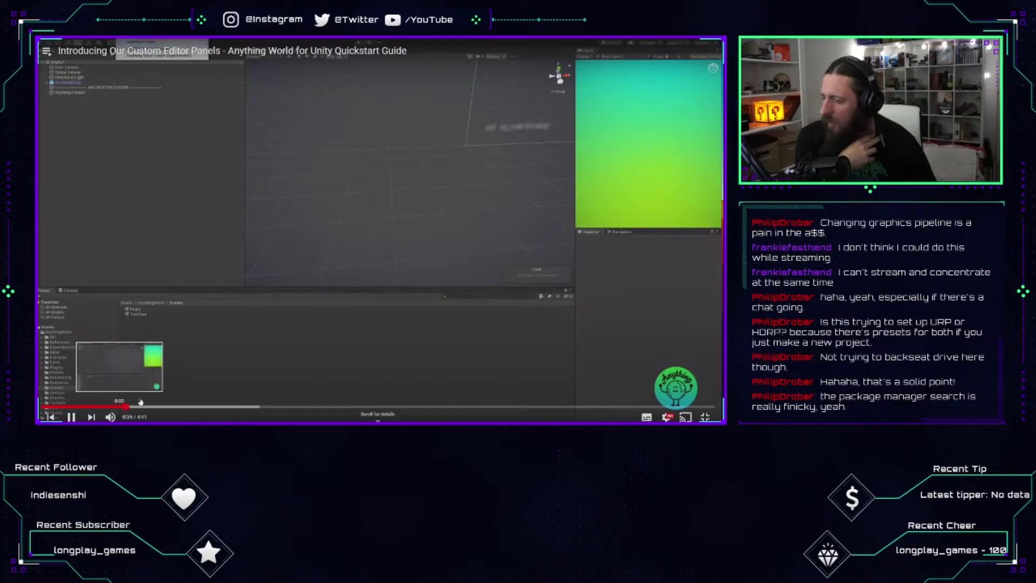
pyautogui.click(494, 215)
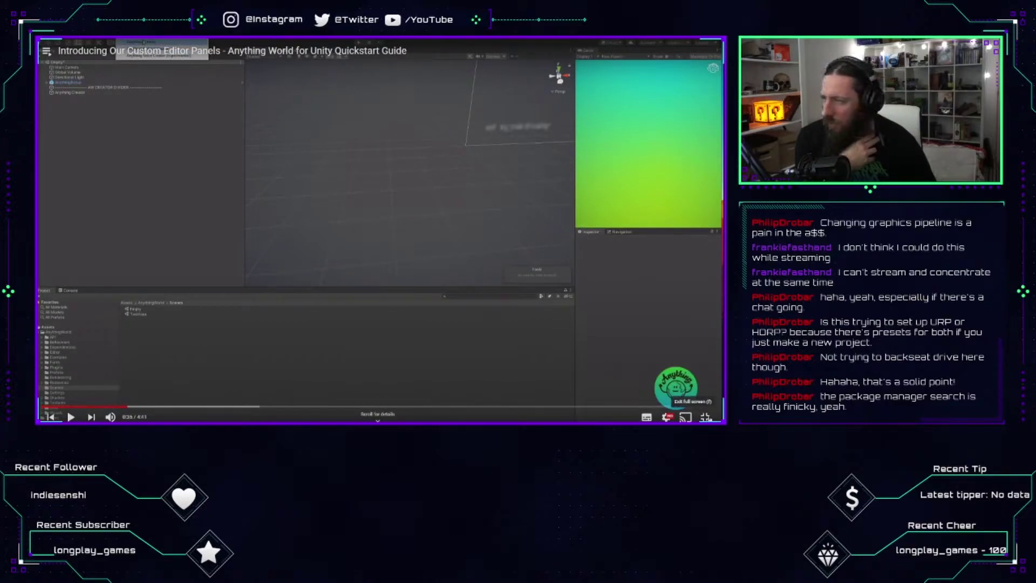
pyautogui.click(706, 417)
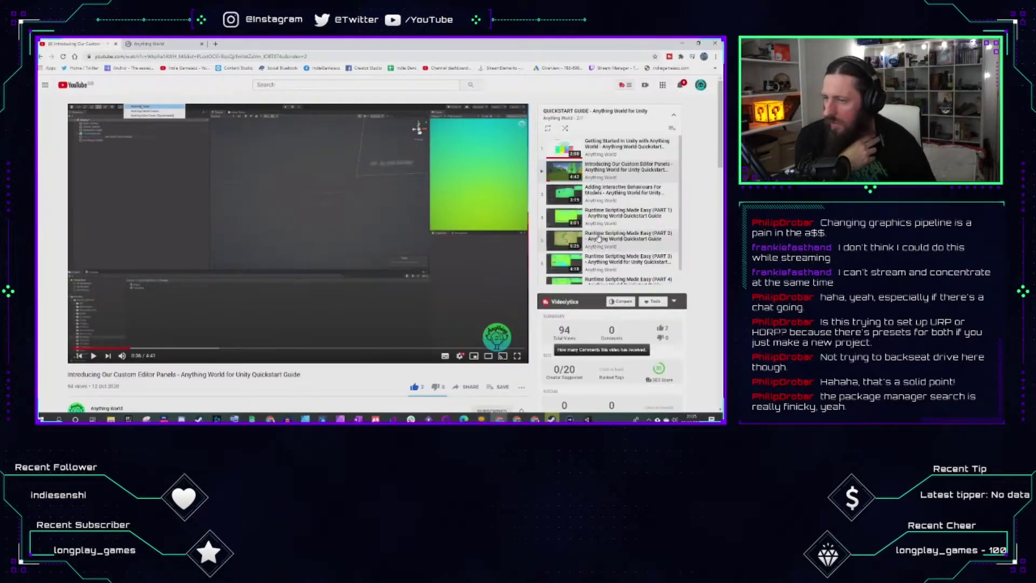
# Step: Return to Unity, open the Anything Creator panel, and place it over the empty area of the scene hierarchy
pyautogui.click(587, 419)
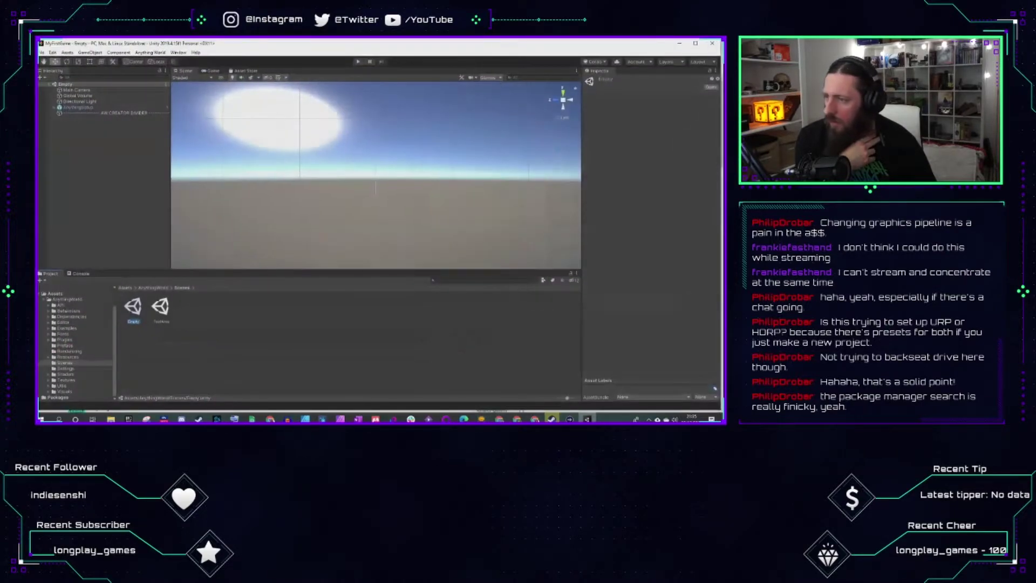
pyautogui.click(150, 52)
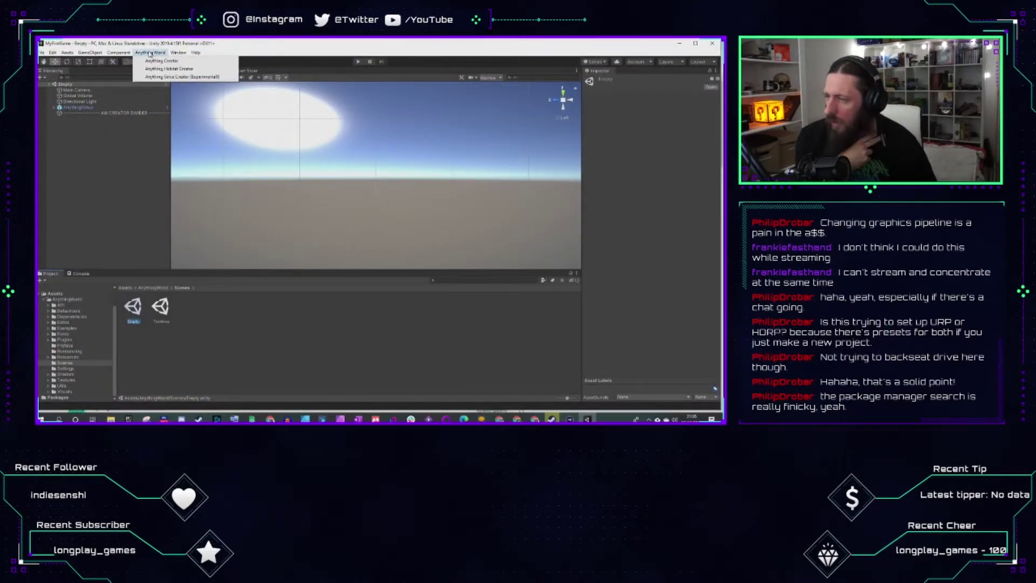
pyautogui.click(154, 60)
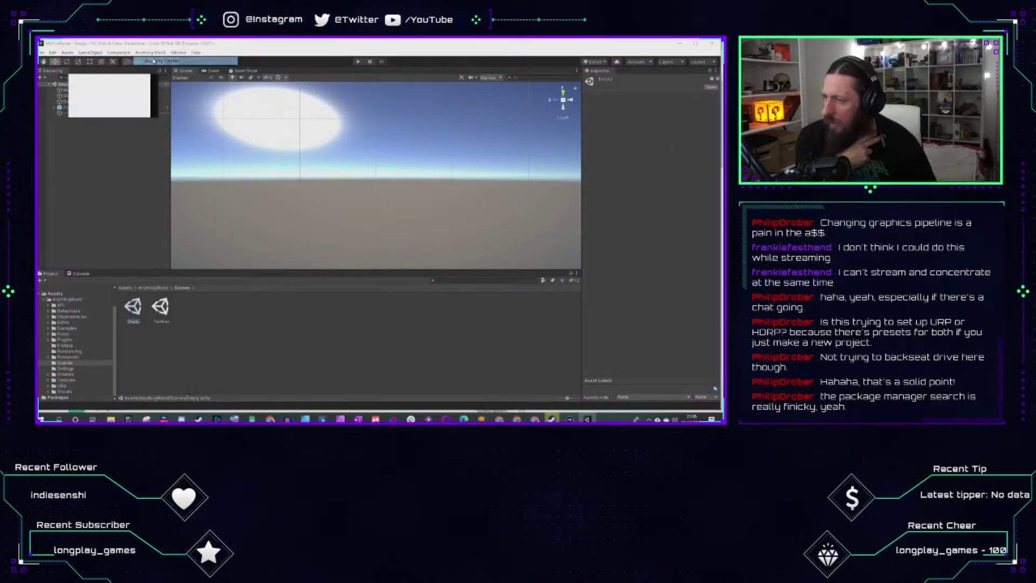
pyautogui.moveTo(121, 80); pyautogui.dragTo(117, 149)
pyautogui.click(129, 182)
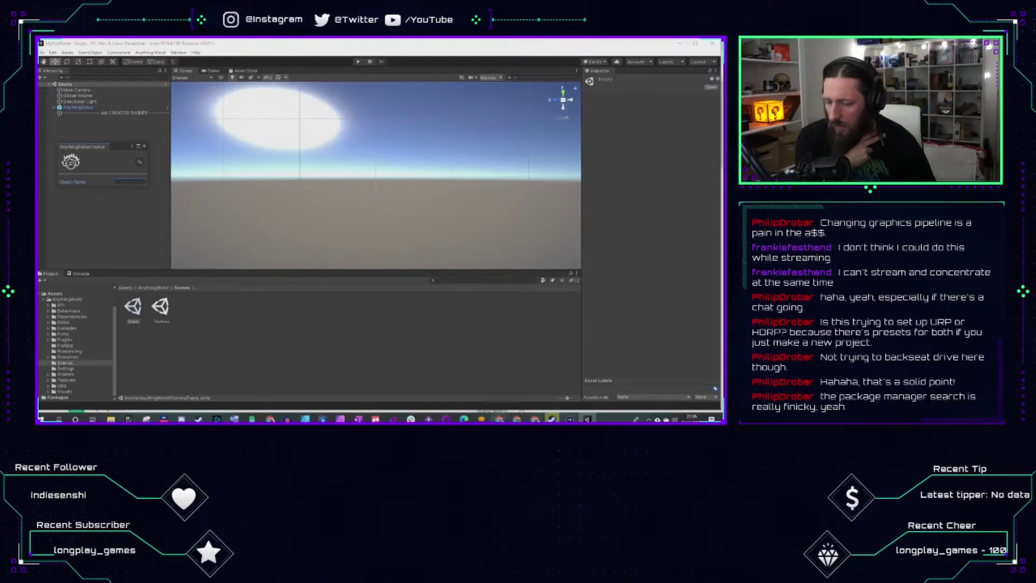
# Step: Switch to the browser, play more of the custom editor panels video, and pause it where both creator panels are shown
pyautogui.moveTo(502, 419)
pyautogui.click(505, 388)
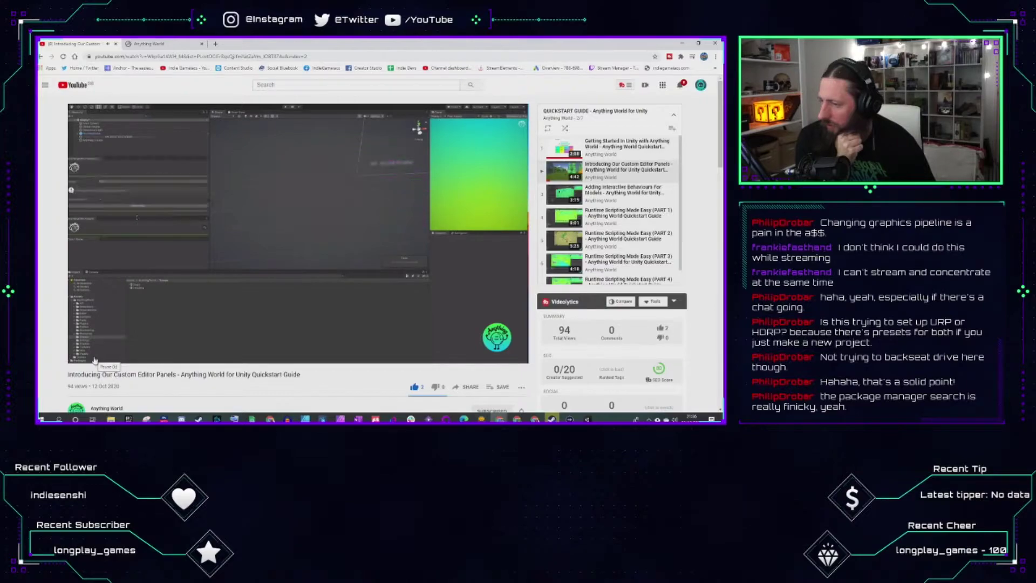
pyautogui.click(94, 361)
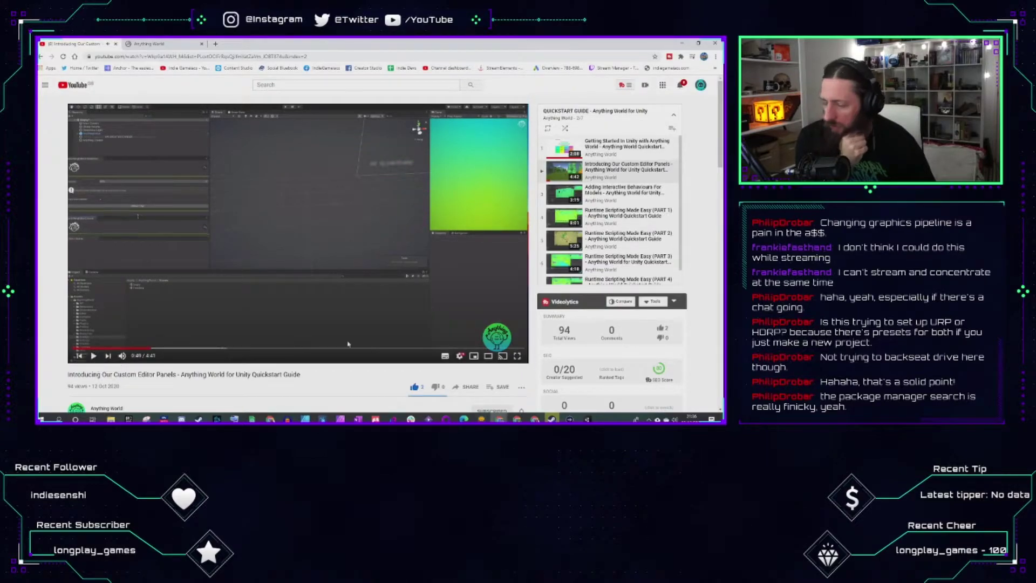
# Step: Back in Unity, lower the Anything Creator panel, then open the Anything Habitat Creator panel and fit it above, within the hierarchy column
pyautogui.click(587, 419)
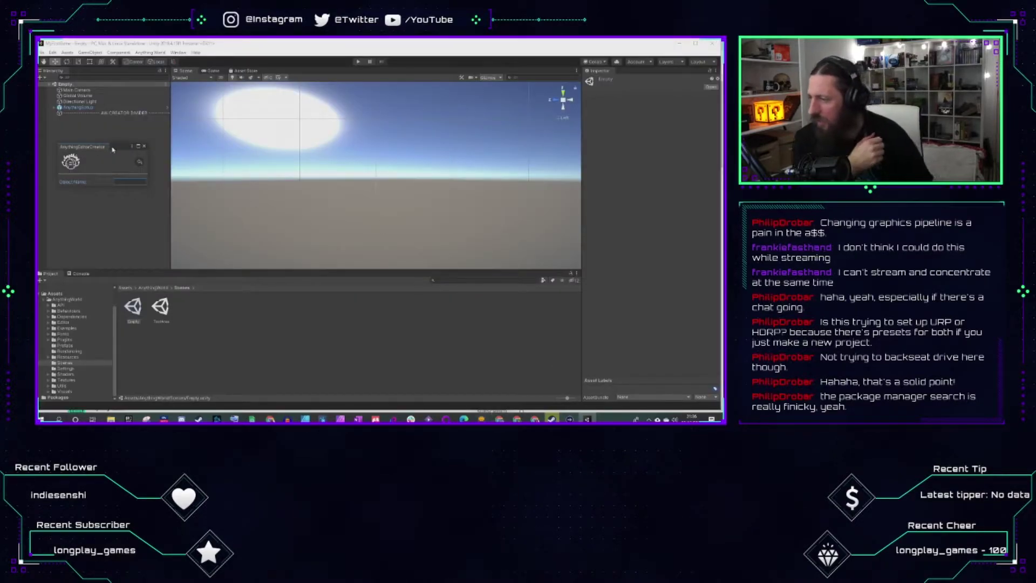
pyautogui.moveTo(118, 229)
pyautogui.mouseDown()
pyautogui.moveTo(121, 294)
pyautogui.moveTo(172, 246)
pyautogui.moveTo(133, 227)
pyautogui.moveTo(121, 207)
pyautogui.moveTo(109, 219)
pyautogui.moveTo(133, 195)
pyautogui.moveTo(120, 224)
pyautogui.moveTo(159, 270)
pyautogui.moveTo(168, 226)
pyautogui.moveTo(432, 198)
pyautogui.moveTo(132, 195)
pyautogui.moveTo(134, 227)
pyautogui.moveTo(124, 230)
pyautogui.mouseUp()
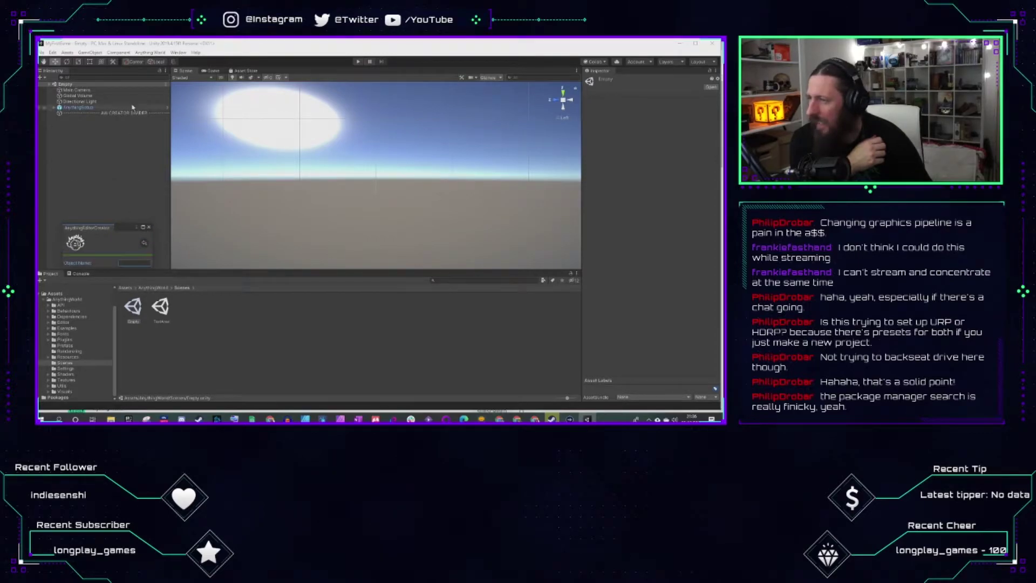
pyautogui.click(152, 54)
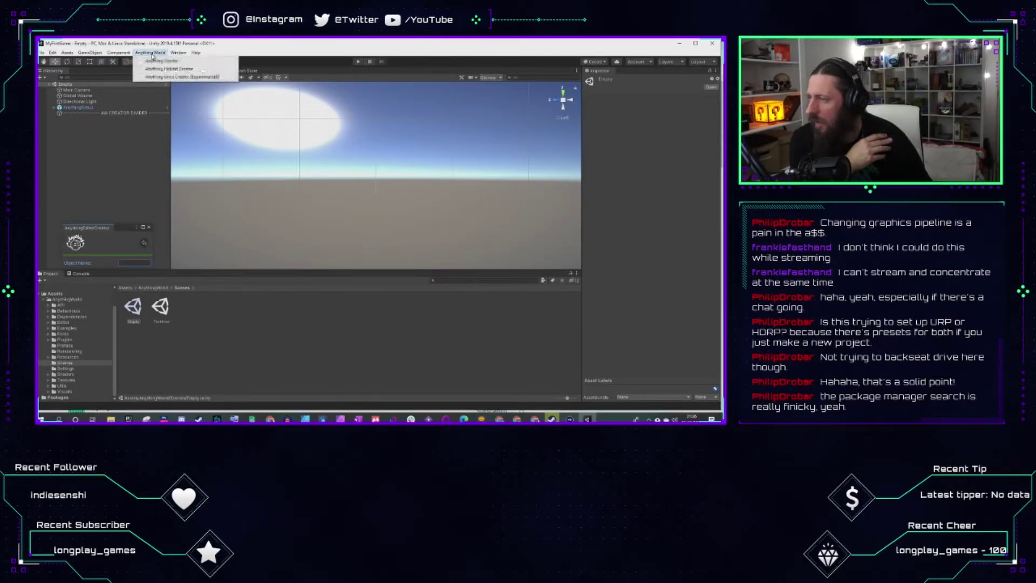
pyautogui.click(178, 69)
pyautogui.moveTo(226, 186); pyautogui.dragTo(162, 188)
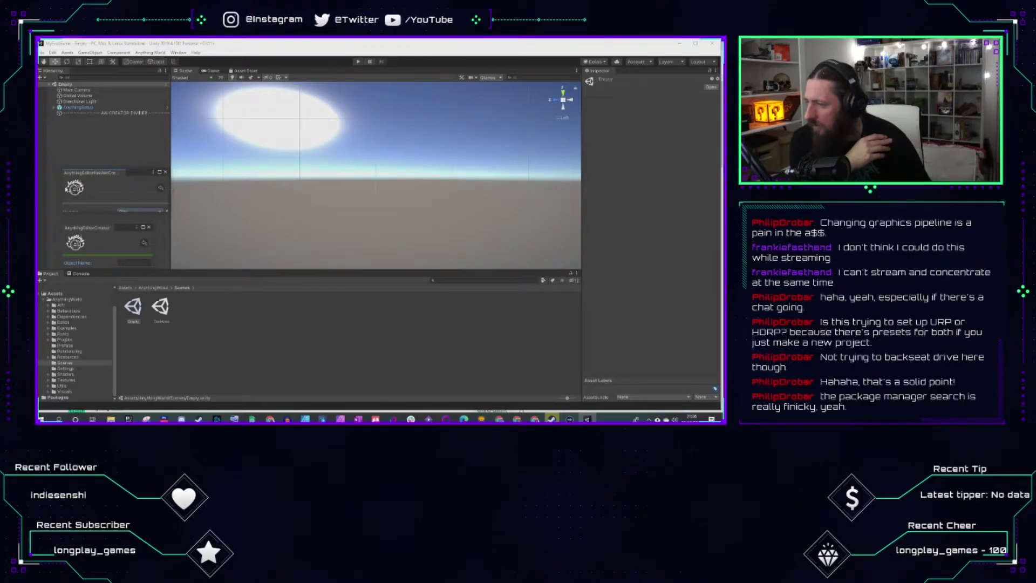
pyautogui.moveTo(61, 186); pyautogui.dragTo(43, 188)
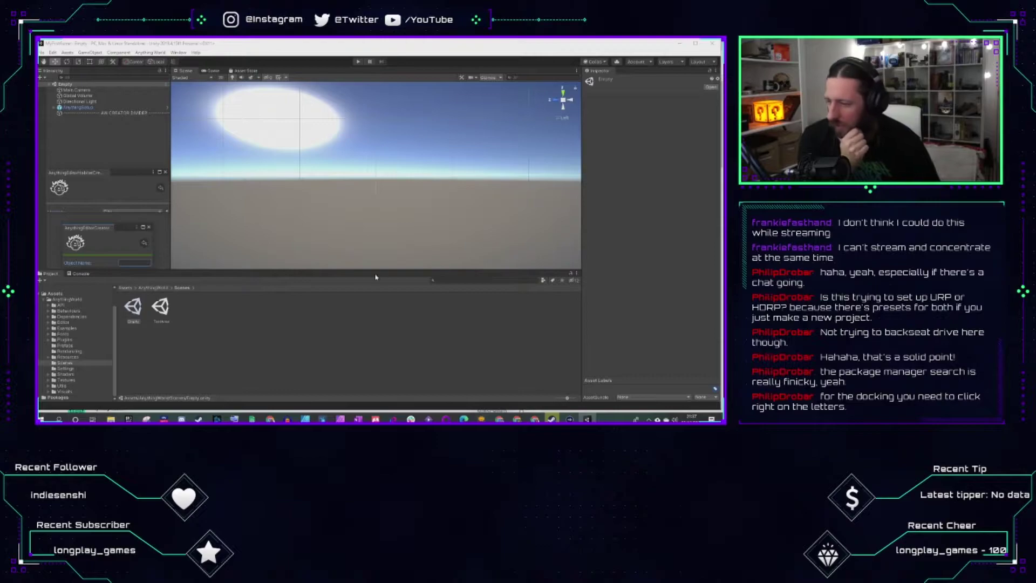
# Step: Try to dock the floating Anything Creator panel into the editor layout beneath the Anything Habitat Creator panel
pyautogui.rightClick(106, 231)
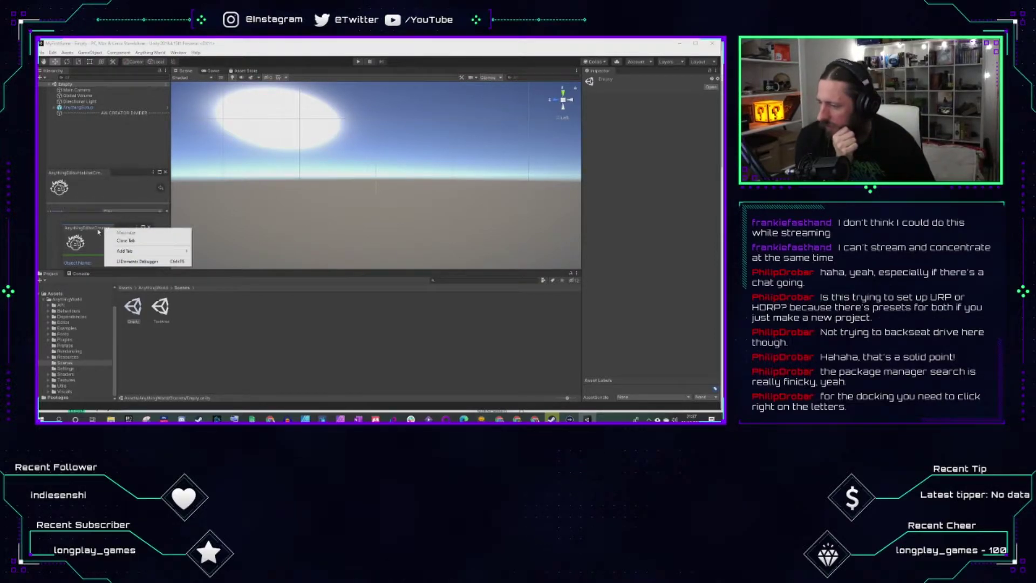
pyautogui.click(93, 233)
pyautogui.rightClick(94, 233)
pyautogui.click(73, 267)
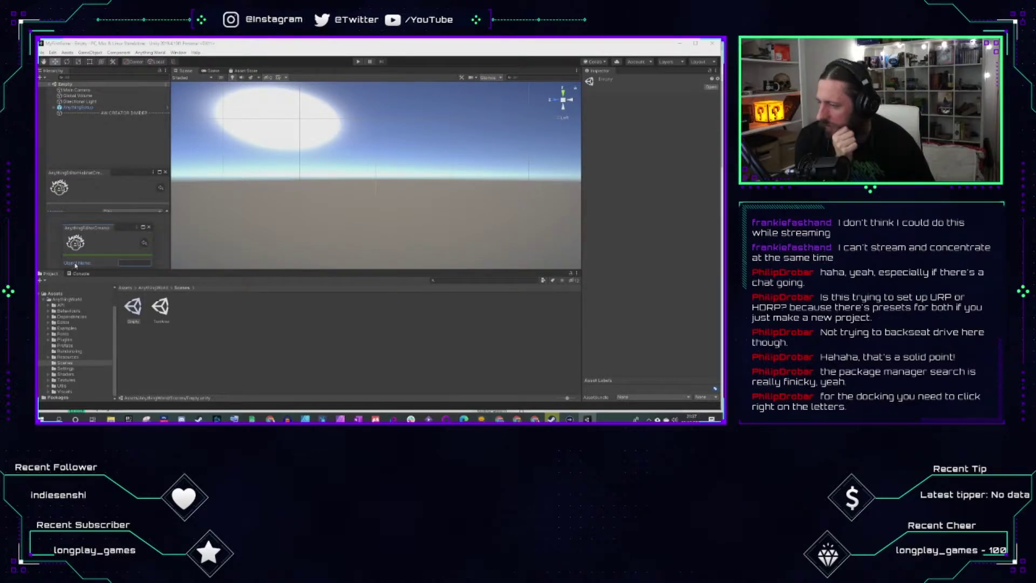
pyautogui.click(85, 215)
pyautogui.rightClick(94, 229)
pyautogui.click(88, 228)
pyautogui.rightClick(82, 231)
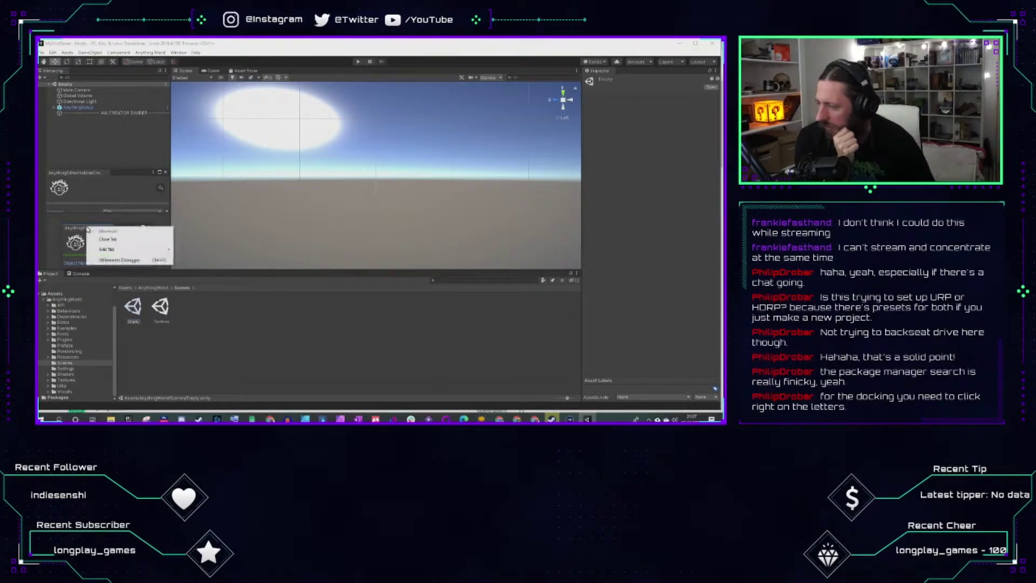
pyautogui.click(84, 230)
pyautogui.moveTo(84, 230); pyautogui.dragTo(111, 231)
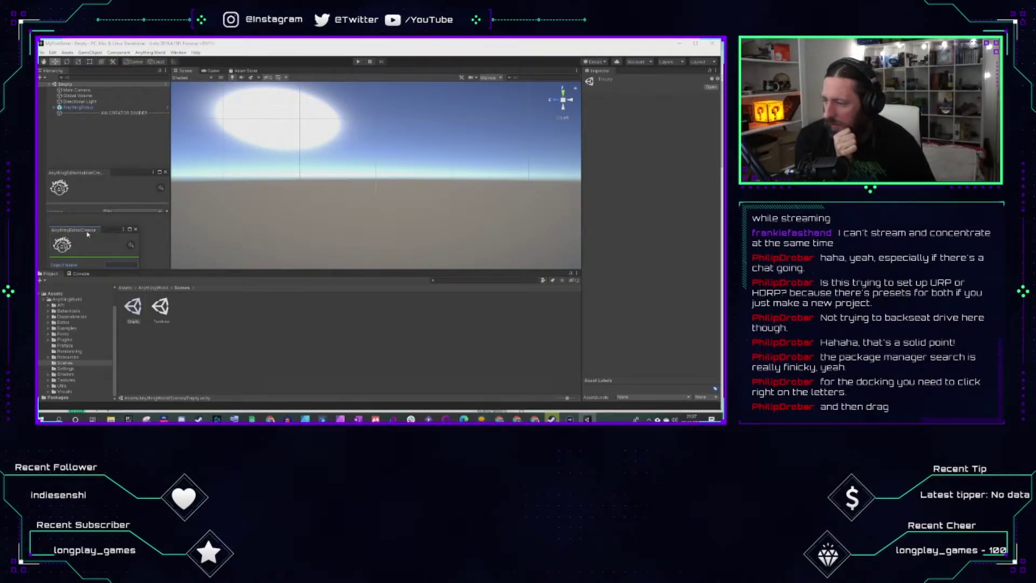
pyautogui.rightClick(108, 265)
pyautogui.click(87, 234)
pyautogui.rightClick(85, 232)
pyautogui.click(80, 232)
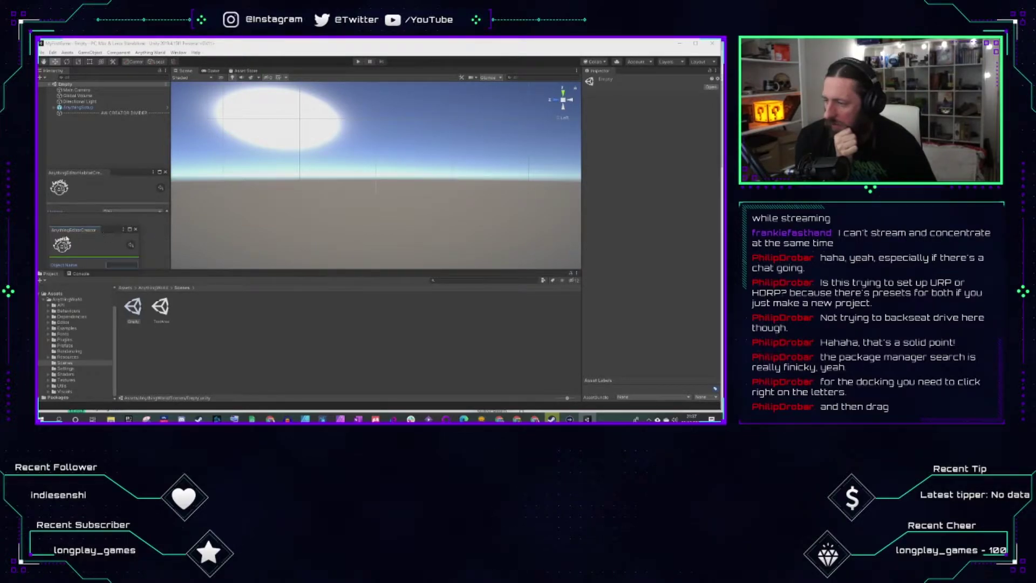
pyautogui.rightClick(74, 234)
pyautogui.click(68, 209)
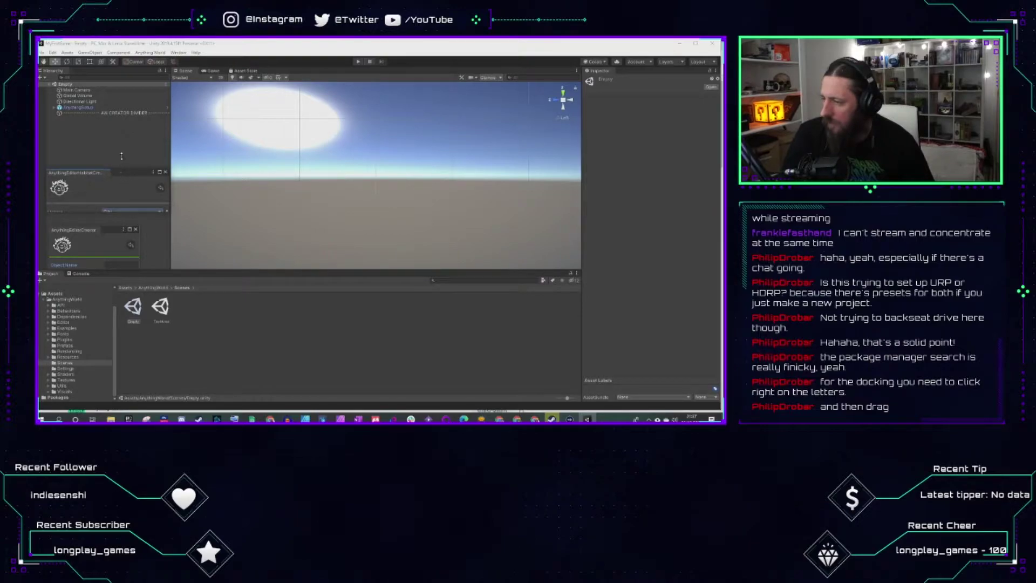
# Step: Position and size the Anything Creator panel to fit the hierarchy column directly below the Anything Habitat Creator panel
pyautogui.moveTo(93, 226); pyautogui.dragTo(45, 242)
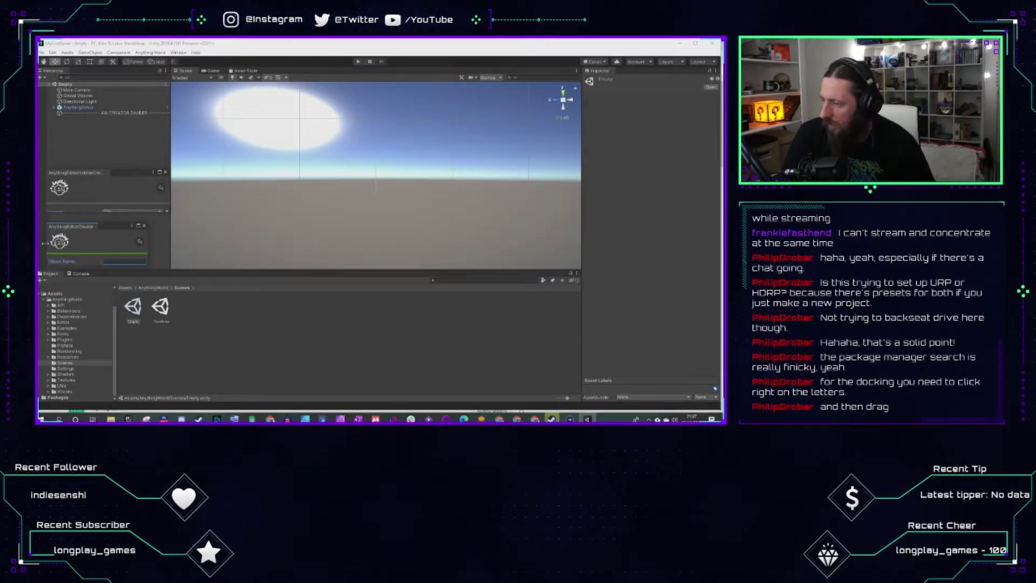
pyautogui.moveTo(147, 239); pyautogui.dragTo(122, 231)
pyautogui.click(126, 146)
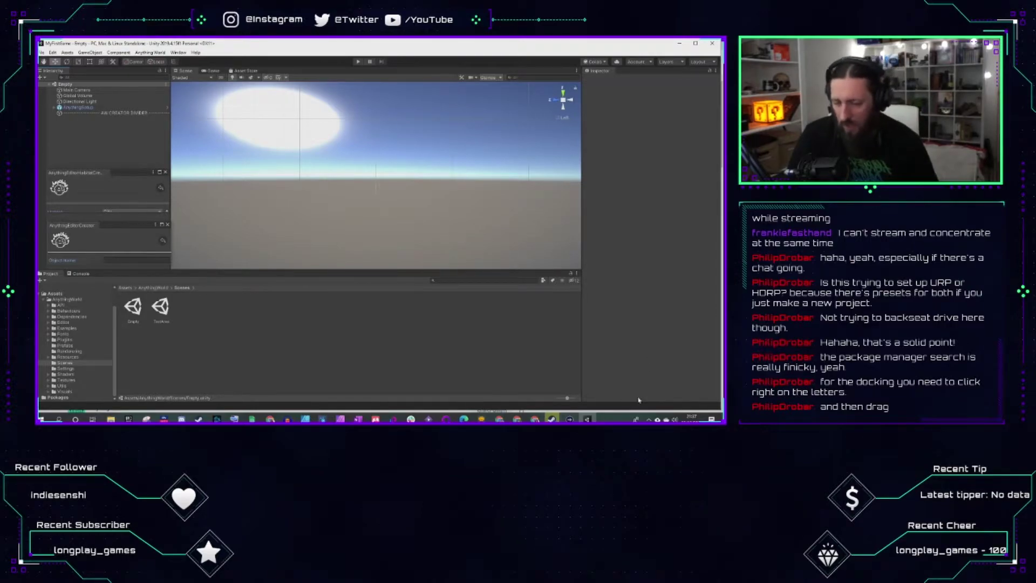
pyautogui.hotkey('alt', 'Tab')
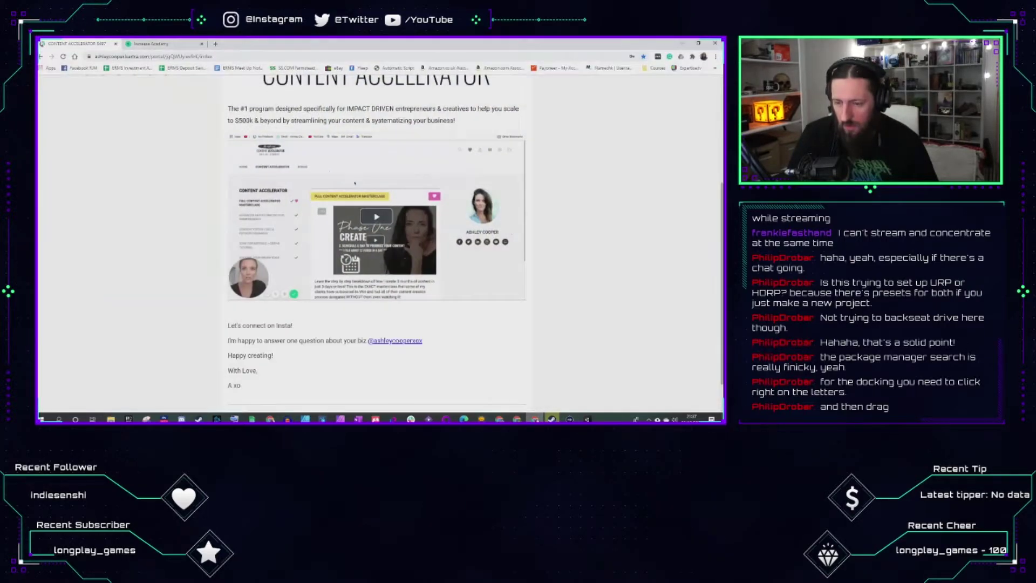
pyautogui.hotkey('alt', 'Tab')
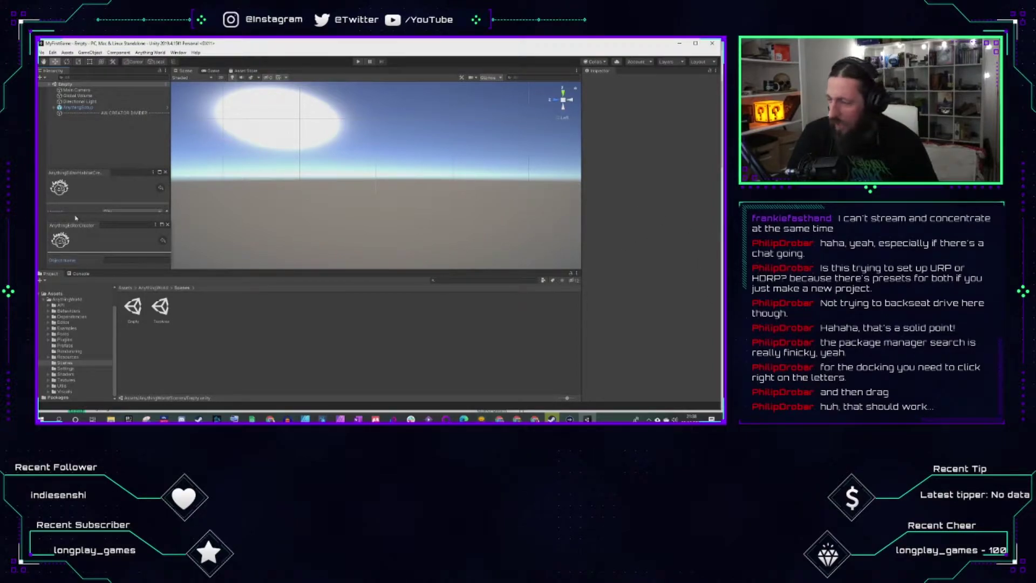
# Step: Try to dock the floating Anything Habitat Creator panel into the editor layout below the scene hierarchy
pyautogui.rightClick(93, 173)
pyautogui.rightClick(93, 174)
pyautogui.click(86, 174)
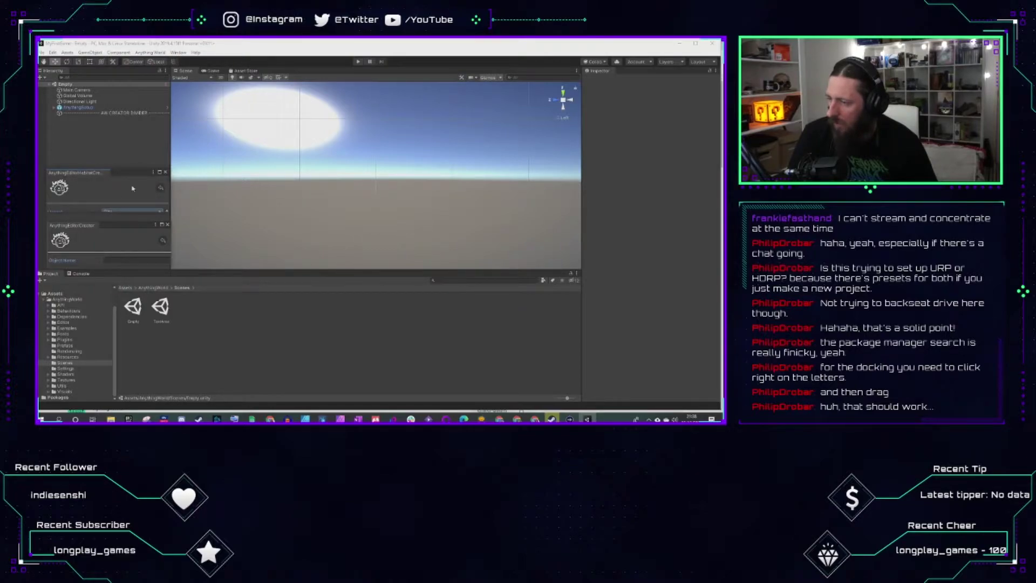
pyautogui.rightClick(100, 172)
pyautogui.click(179, 198)
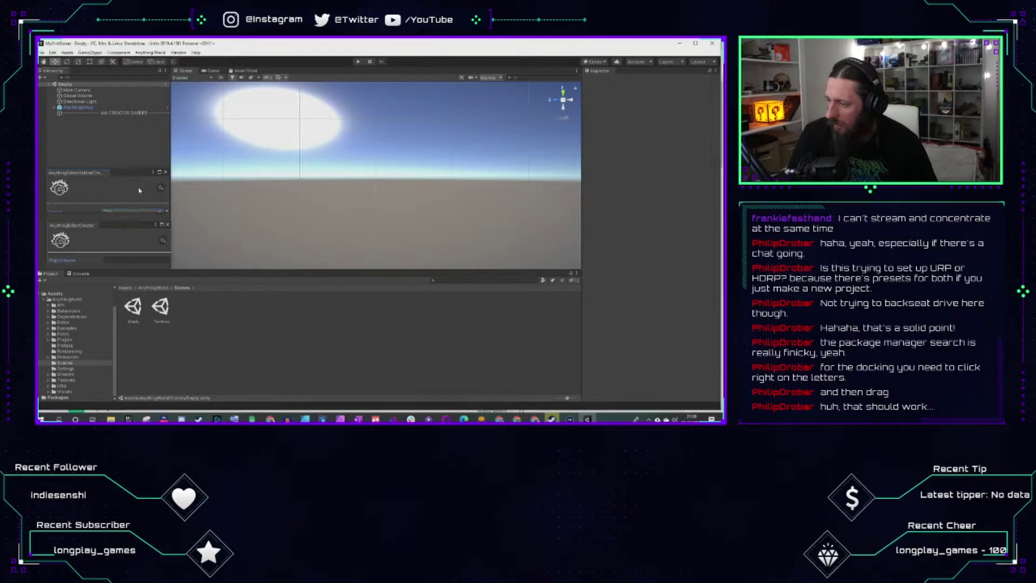
pyautogui.click(132, 210)
pyautogui.click(162, 222)
# Step: Switch to the browser and resume the custom editor panels video from where it was paused
pyautogui.moveTo(587, 419)
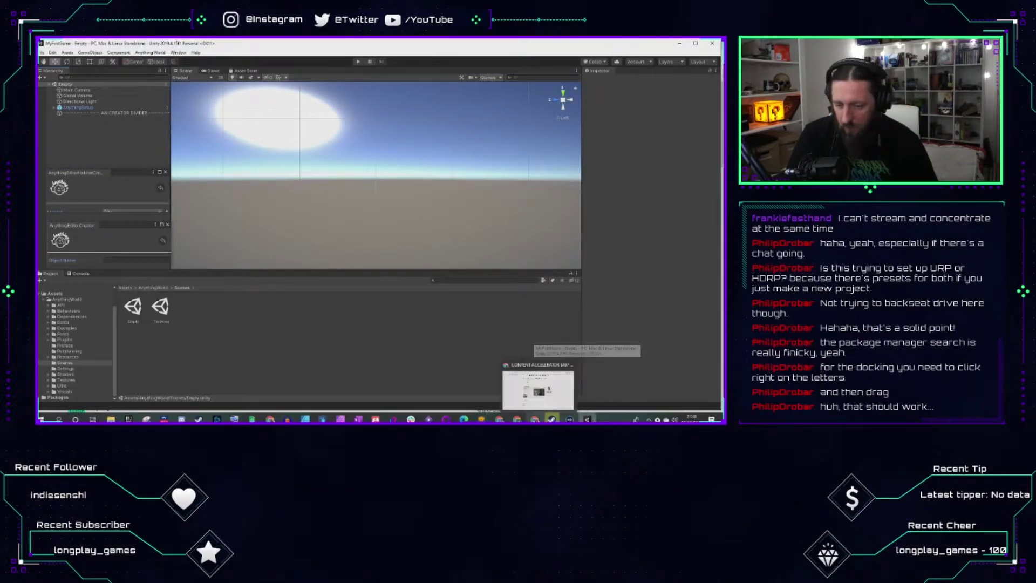
pyautogui.click(457, 369)
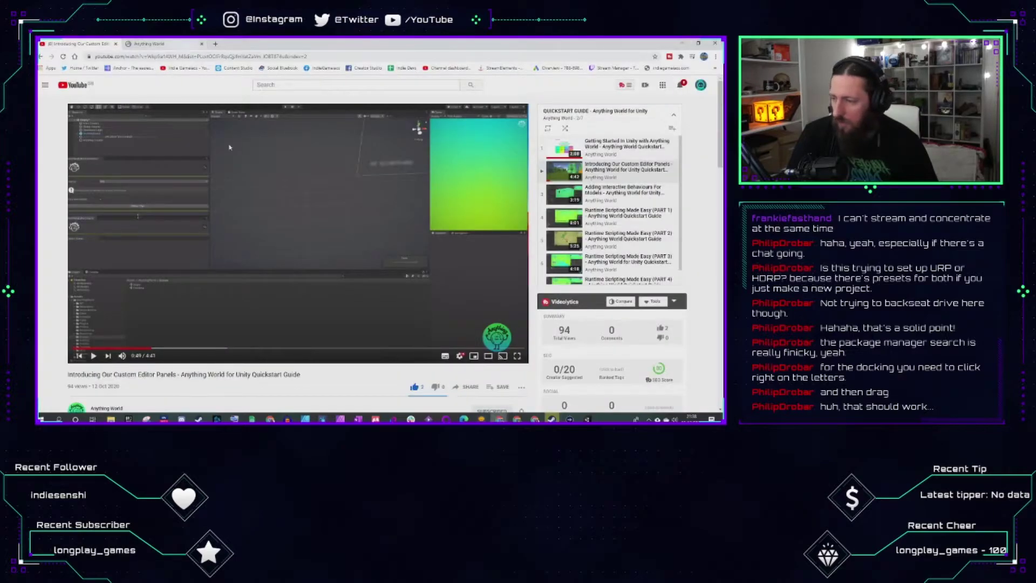
pyautogui.click(308, 186)
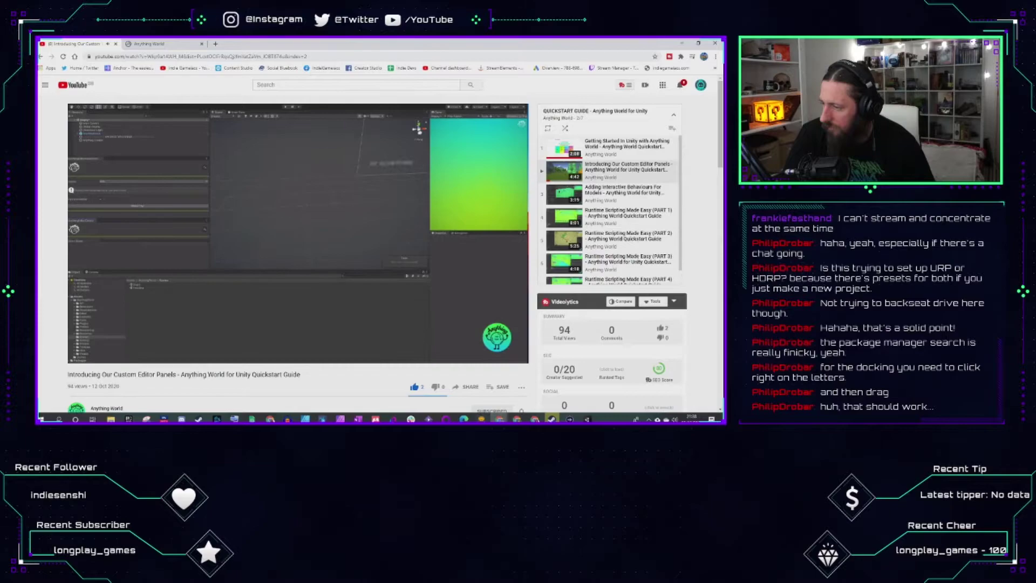
# Step: Pause the video, switch to Unity and dock the Anything Creator panel below the scene hierarchy with the Anything Habitat Creator panel between them
pyautogui.click(327, 214)
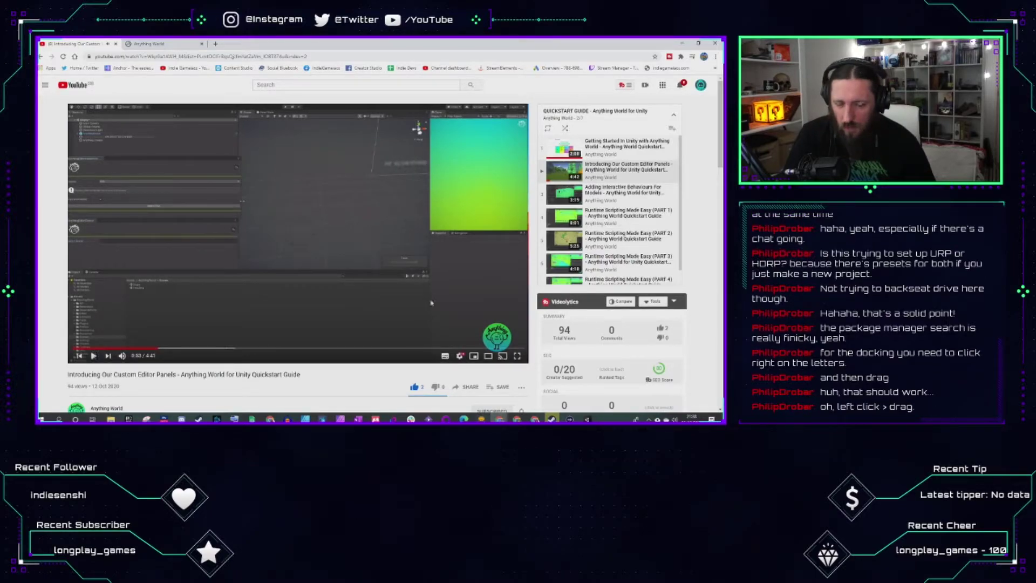
pyautogui.click(587, 420)
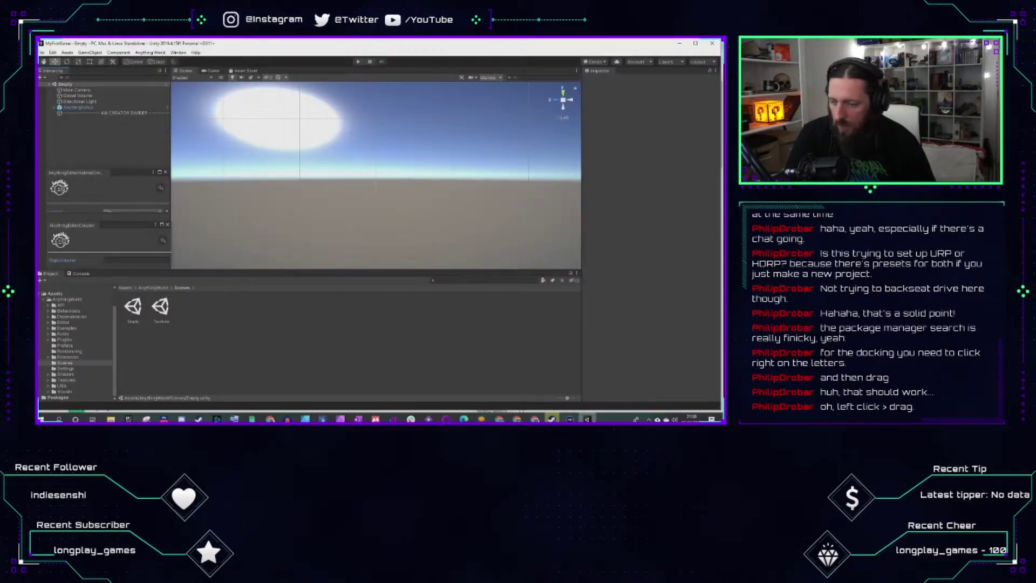
pyautogui.click(118, 225)
pyautogui.moveTo(132, 174); pyautogui.dragTo(107, 192)
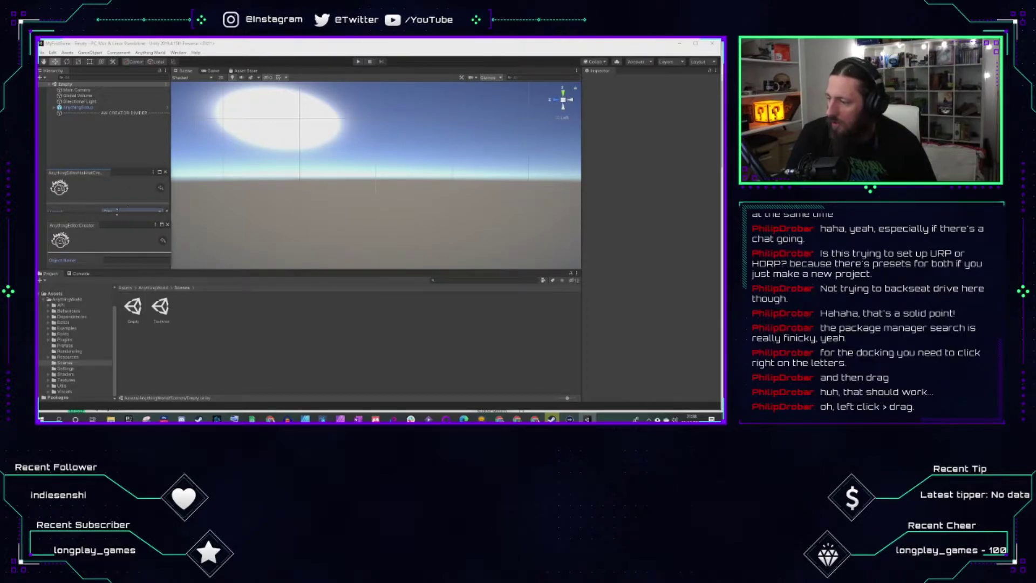
pyautogui.moveTo(125, 173); pyautogui.dragTo(130, 130)
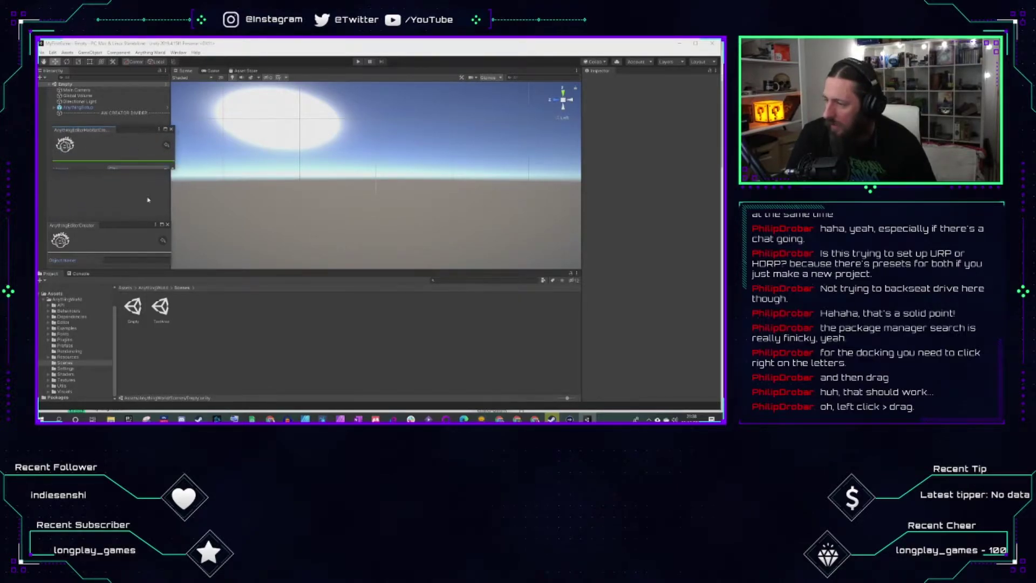
pyautogui.moveTo(85, 226); pyautogui.dragTo(50, 236)
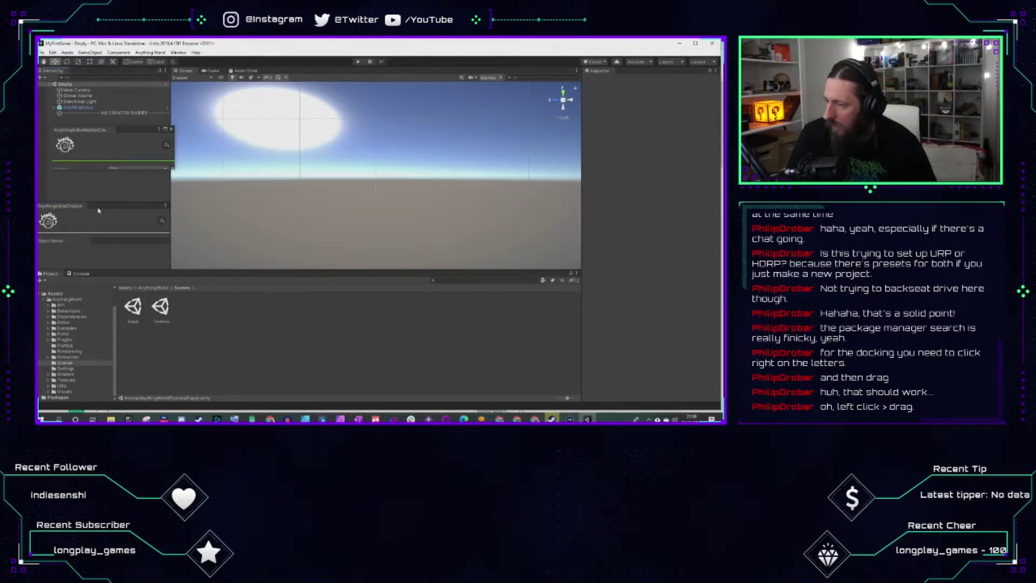
pyautogui.moveTo(88, 130); pyautogui.dragTo(80, 188)
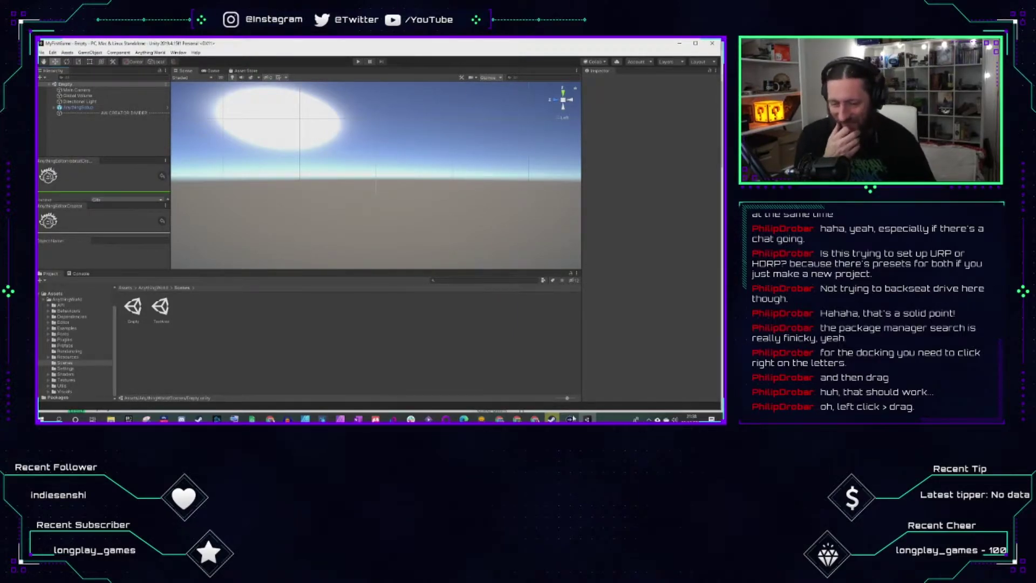
# Step: Switch to the browser and watch the custom editor panels video in theater mode, pausing at 1:30
pyautogui.moveTo(587, 419)
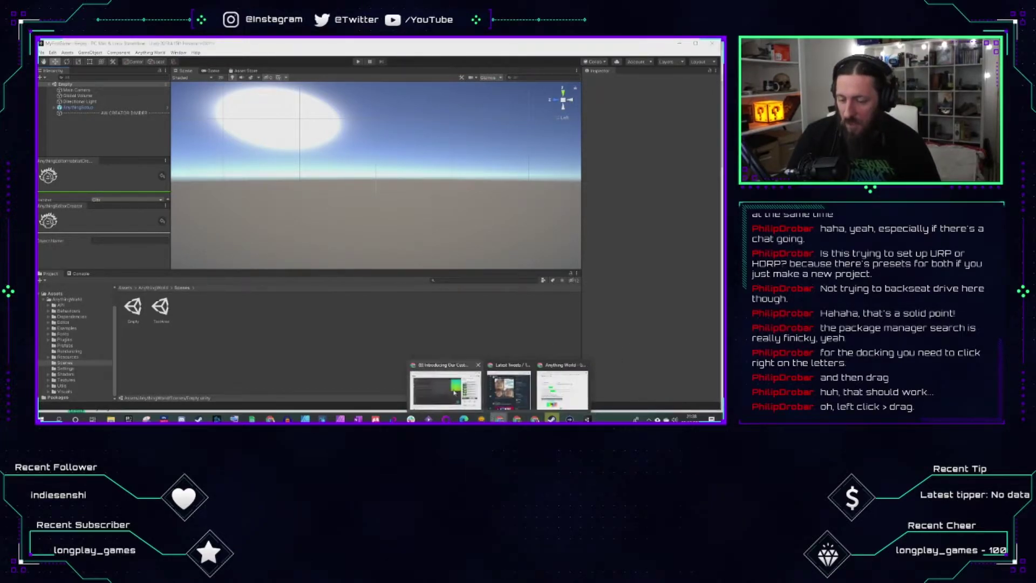
pyautogui.click(455, 393)
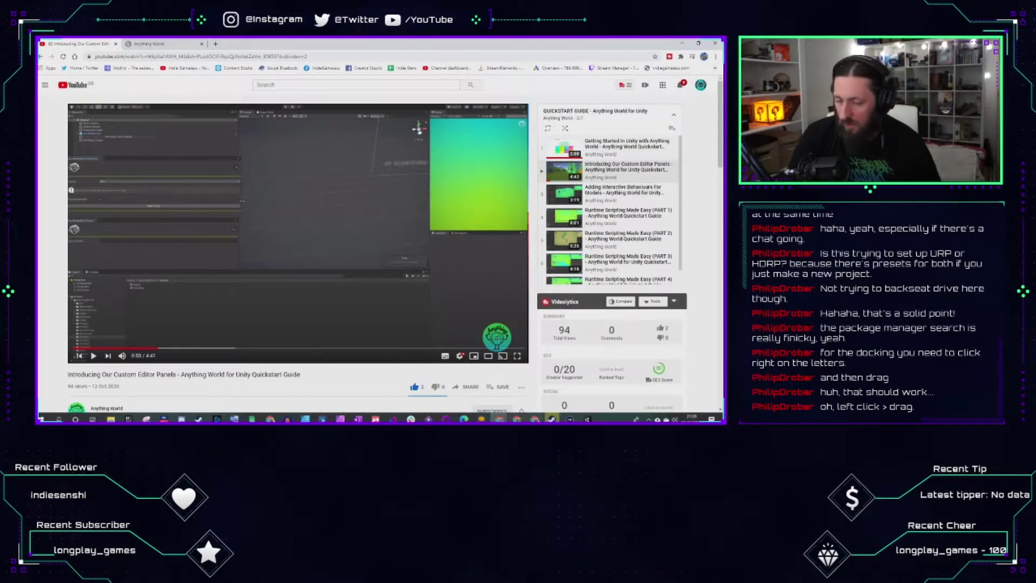
pyautogui.click(350, 253)
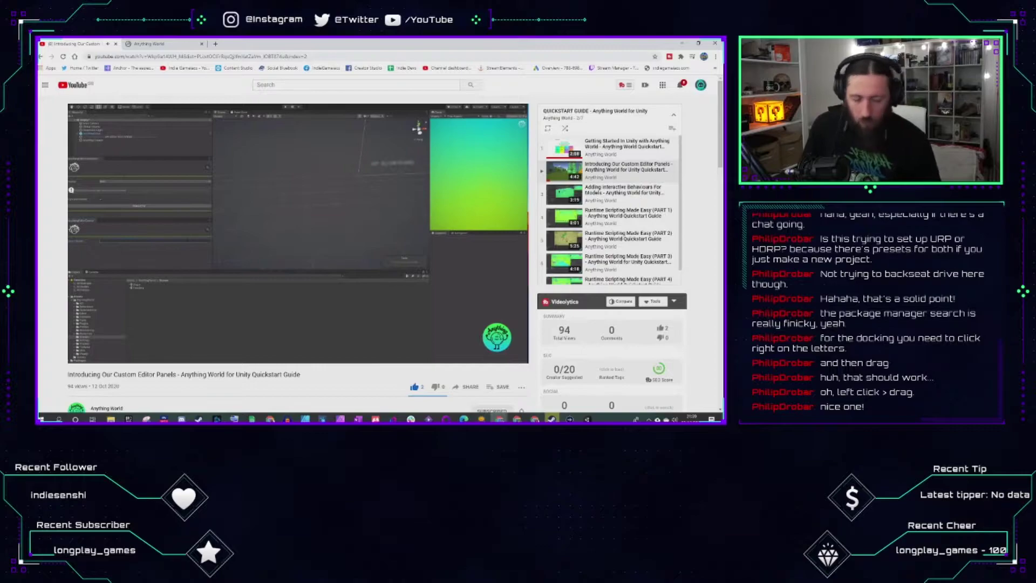
pyautogui.moveTo(367, 291)
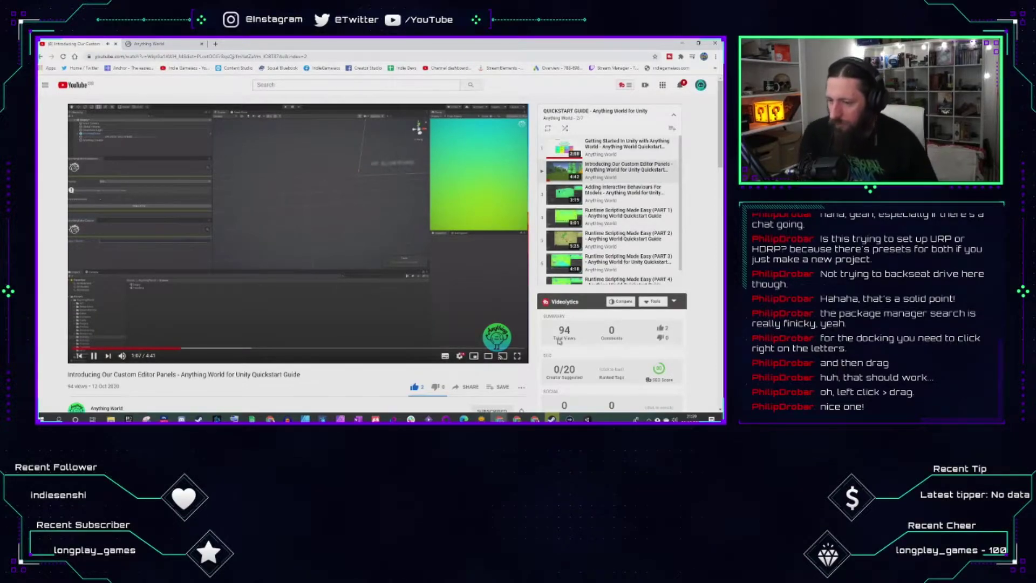
pyautogui.moveTo(410, 335)
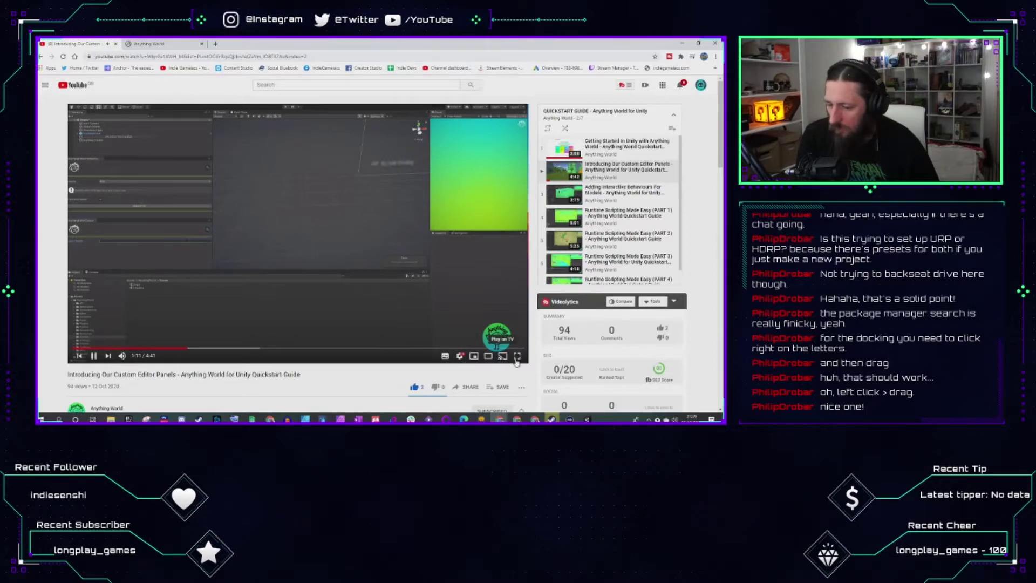
pyautogui.click(487, 357)
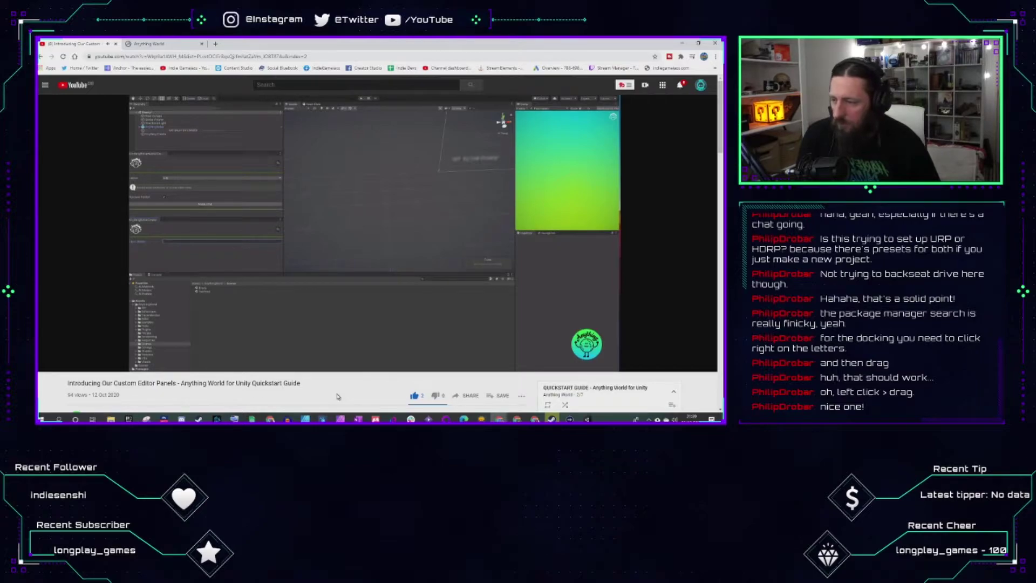
pyautogui.moveTo(327, 363)
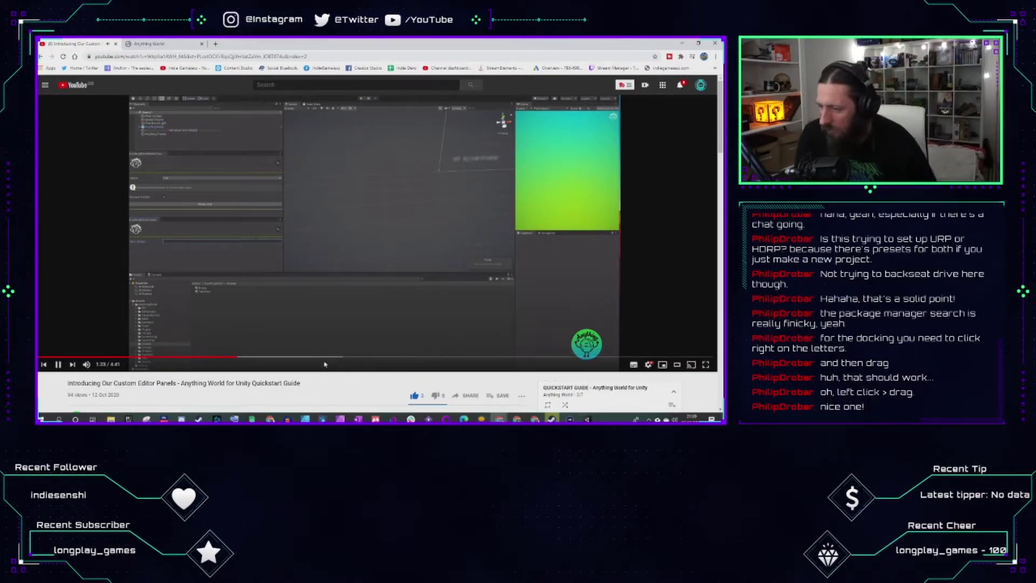
pyautogui.click(351, 331)
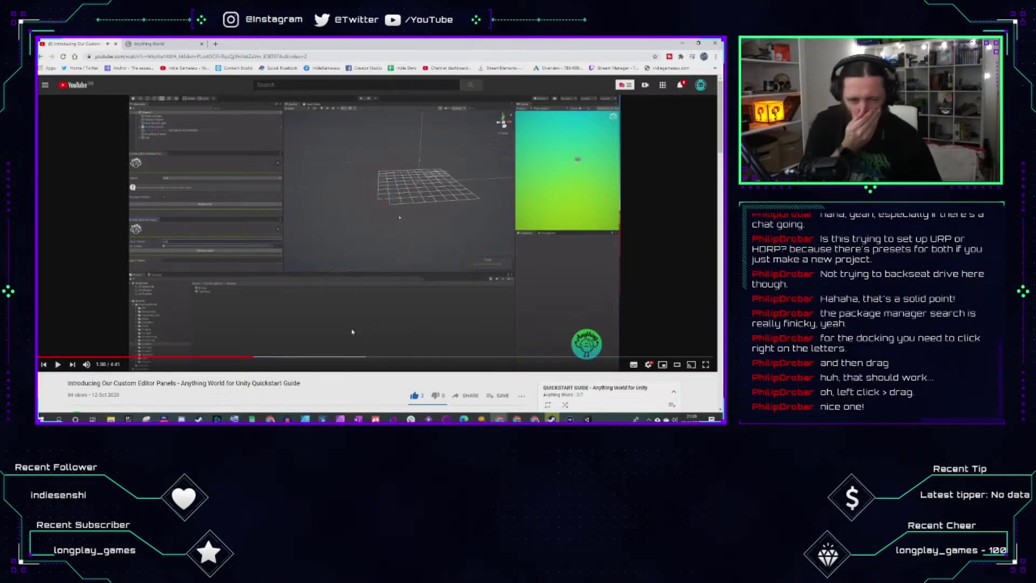
# Step: Switch to Unity and make an object named sausage with the Anything Creator, dismissing the app name dialog
pyautogui.click(587, 419)
pyautogui.click(95, 240)
pyautogui.write('cat')
pyautogui.press('BackSpace')
pyautogui.press('BackSpace')
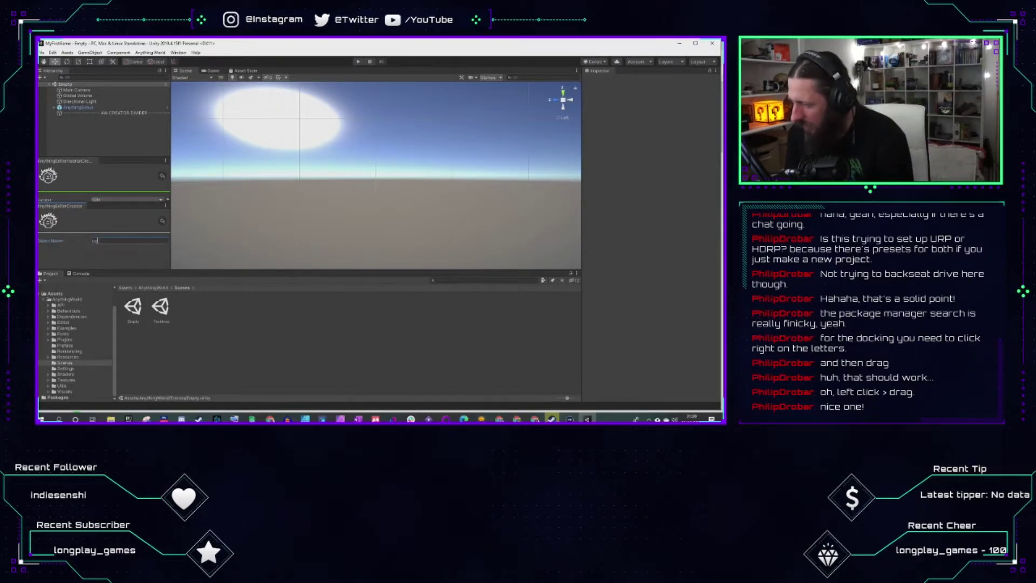
pyautogui.write('squi')
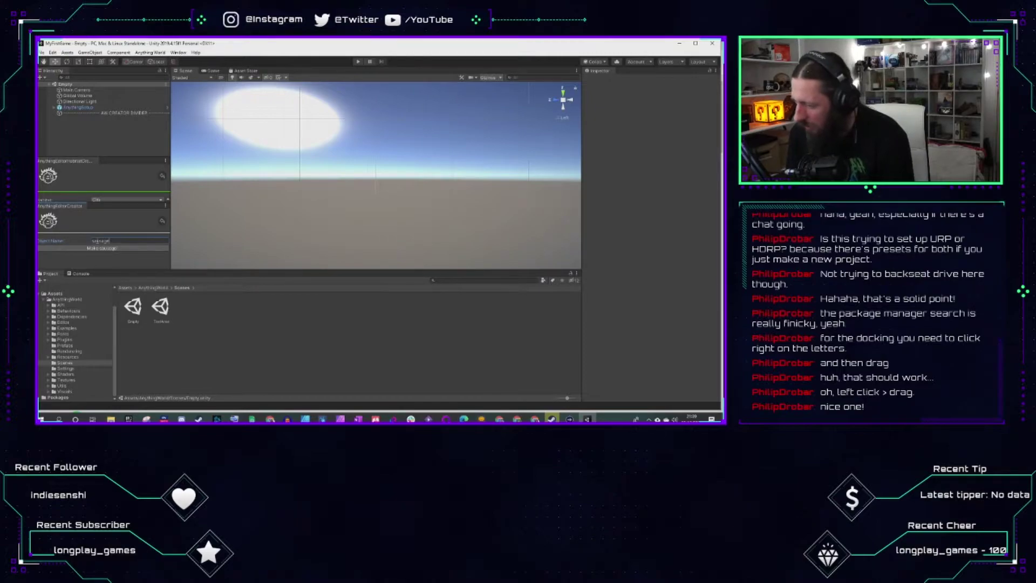
pyautogui.click(97, 246)
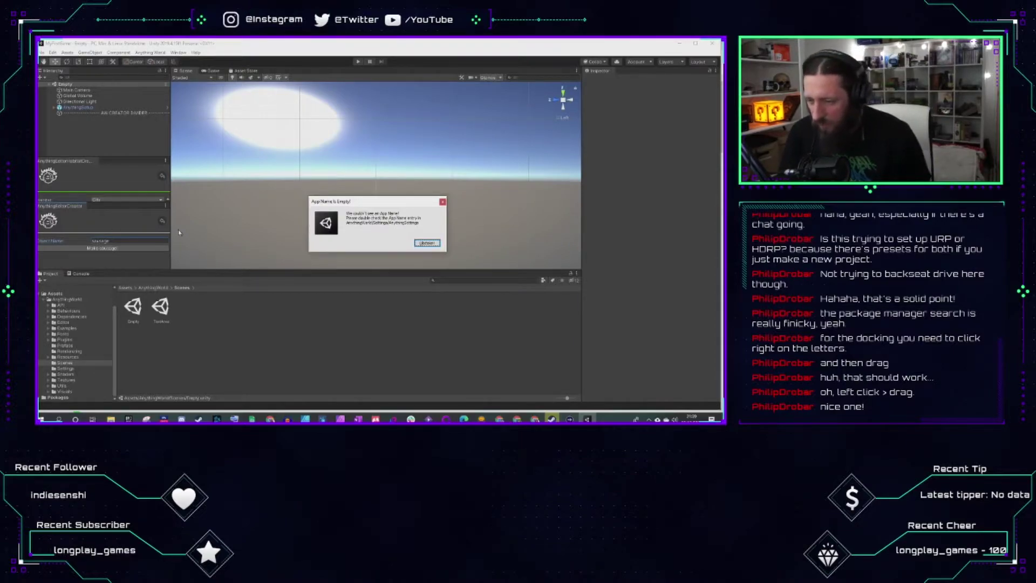
pyautogui.click(428, 244)
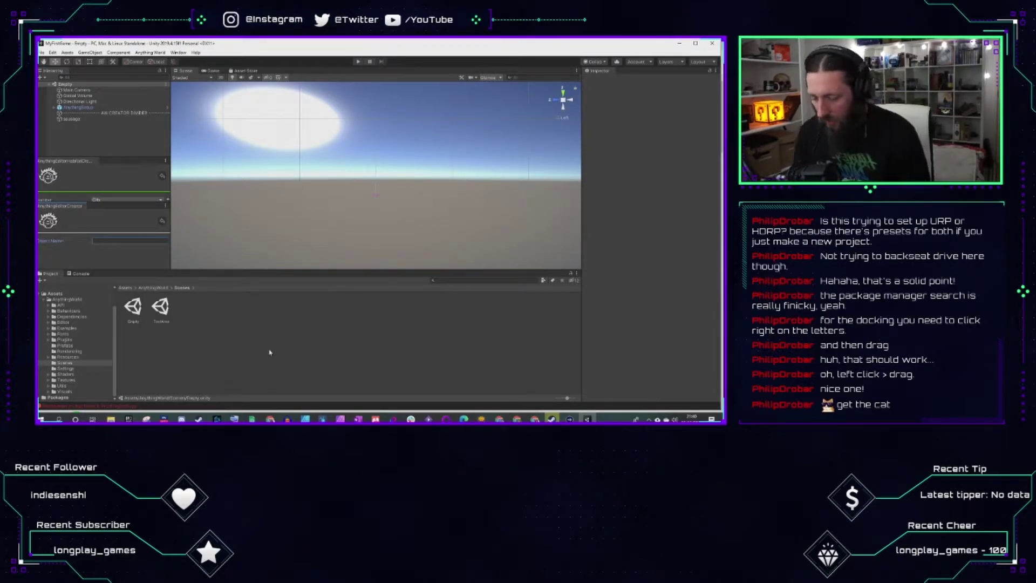
# Step: Make a Goat object with the Anything Creator and dismiss the app name dialog
pyautogui.write('Goal')
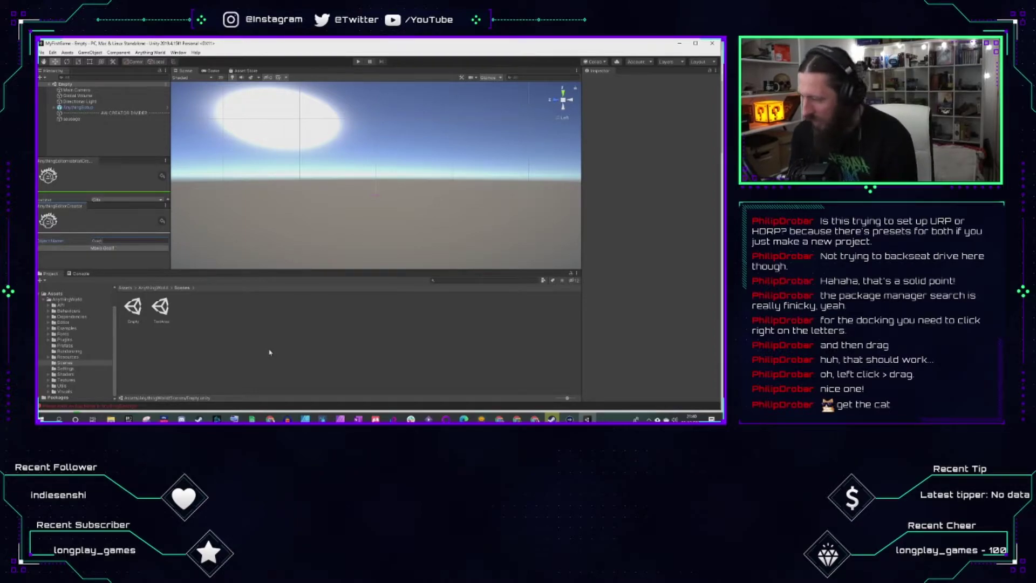
pyautogui.click(110, 250)
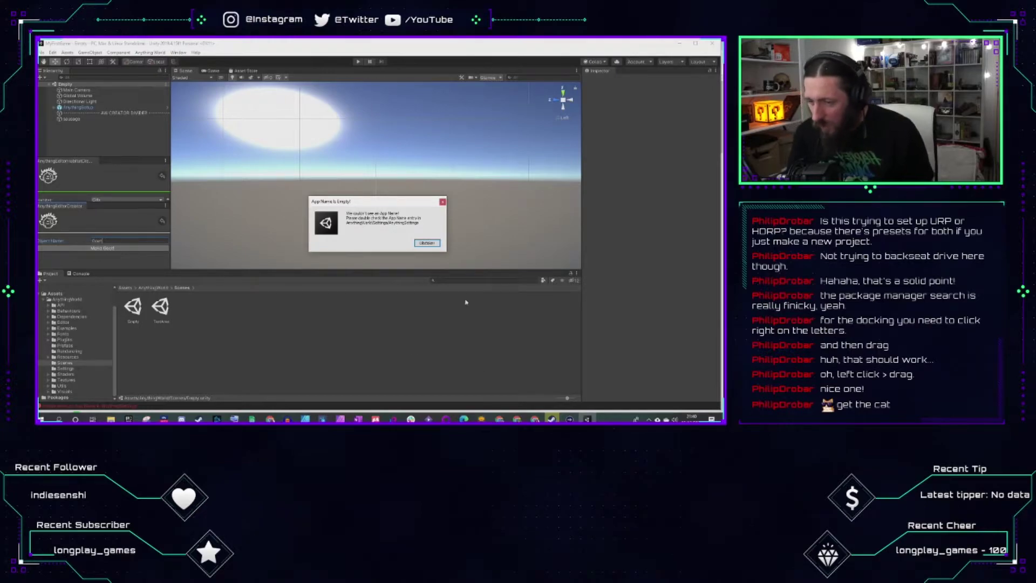
pyautogui.click(427, 244)
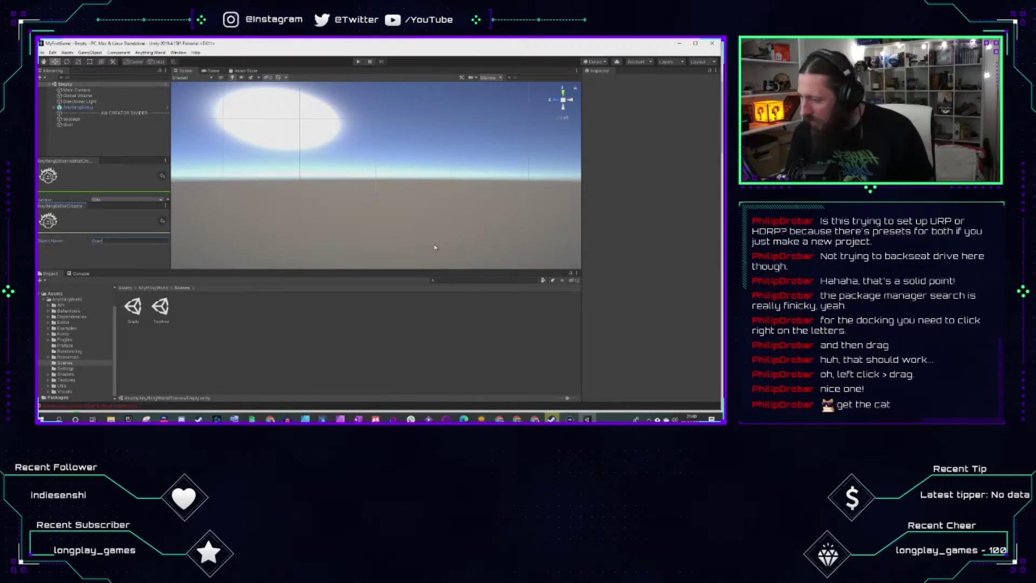
# Step: Make a monkey object and a cat object with the Anything Creator
pyautogui.moveTo(112, 242); pyautogui.dragTo(79, 243)
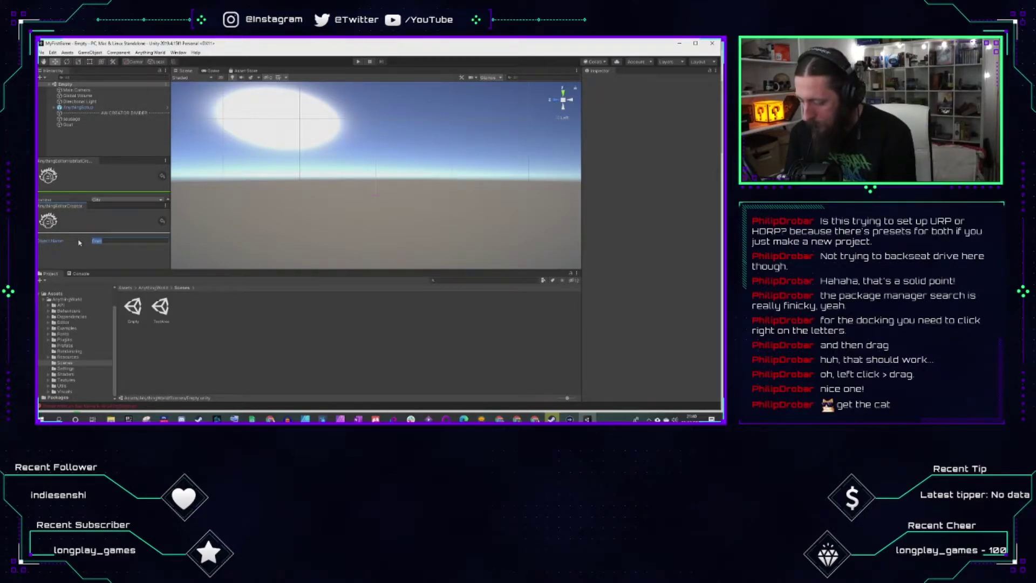
pyautogui.write('desk')
pyautogui.click(80, 243)
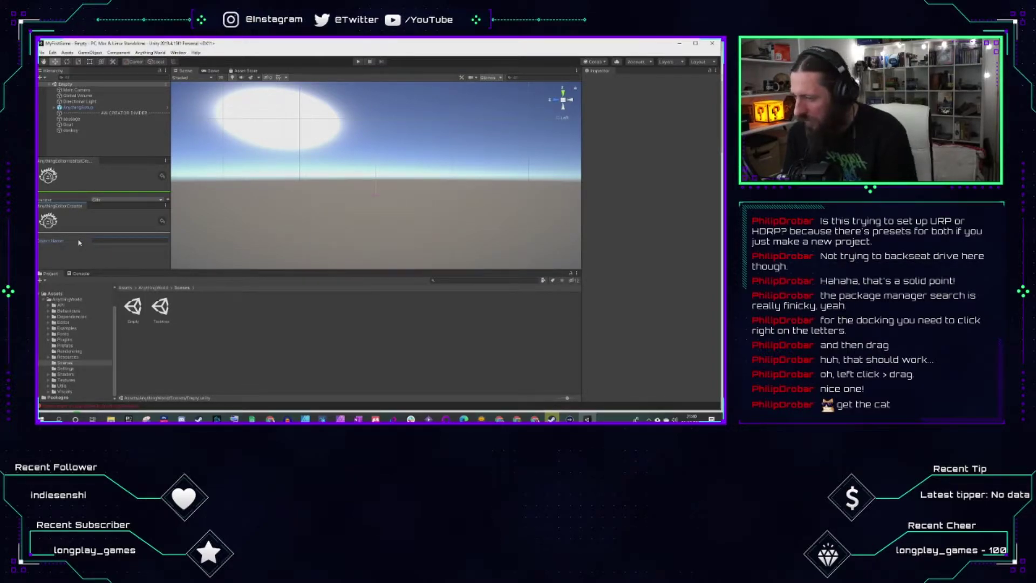
pyautogui.write('cat')
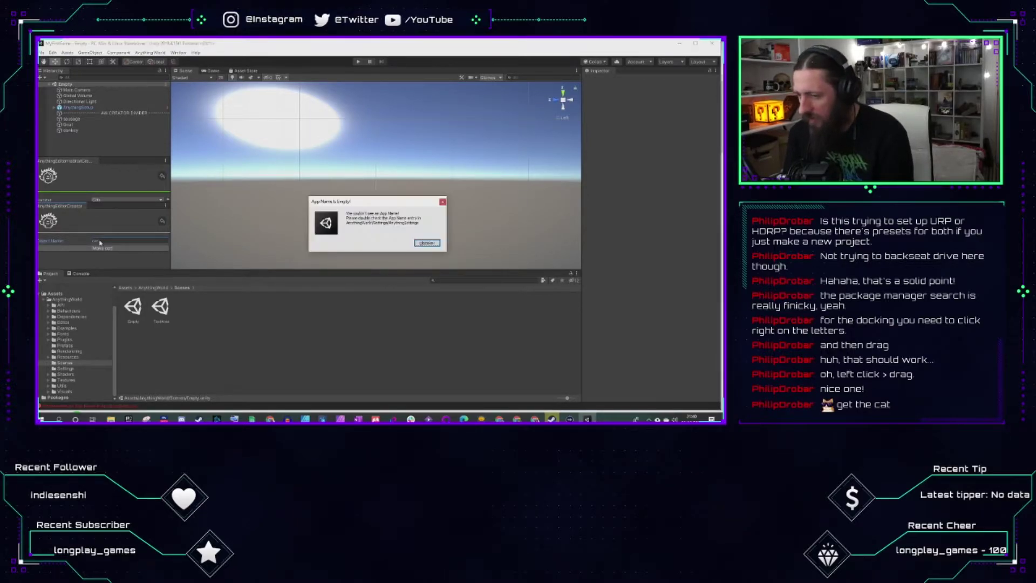
pyautogui.press('Return')
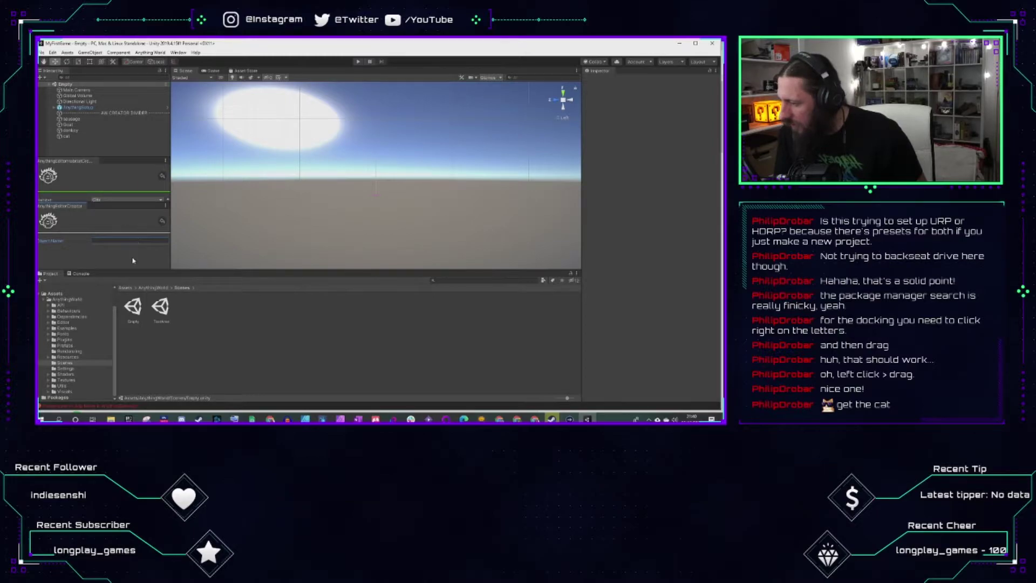
# Step: Select the cat object in the hierarchy and inspect it in the Scene view
pyautogui.click(69, 136)
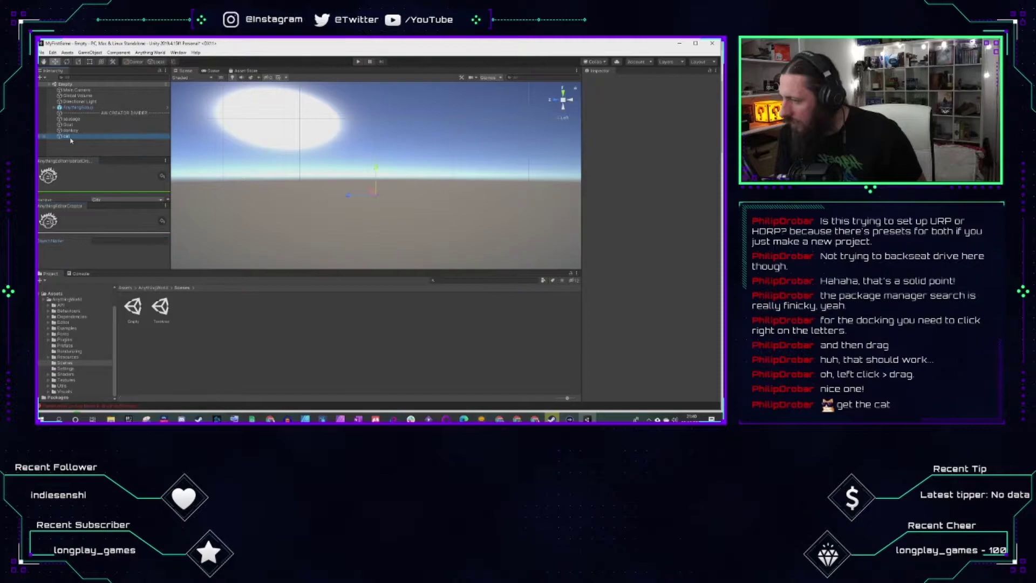
pyautogui.scroll(6, 382, 206)
pyautogui.scroll(3, 394, 233)
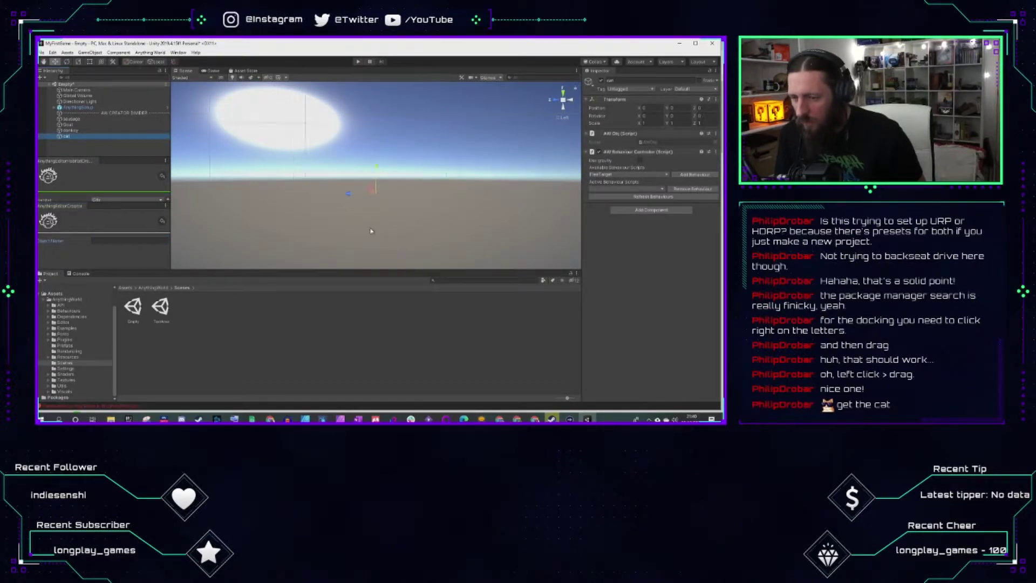
pyautogui.scroll(-6, 377, 256)
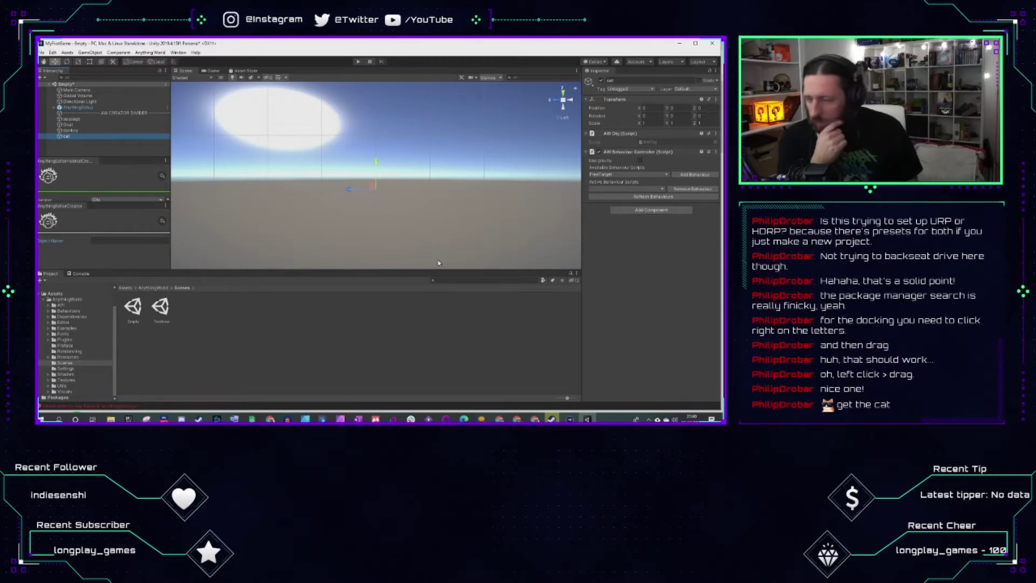
# Step: Switch to the browser and play the custom editor panels video further, pausing at 1:37
pyautogui.moveTo(587, 419)
pyautogui.moveTo(500, 420)
pyautogui.click(445, 391)
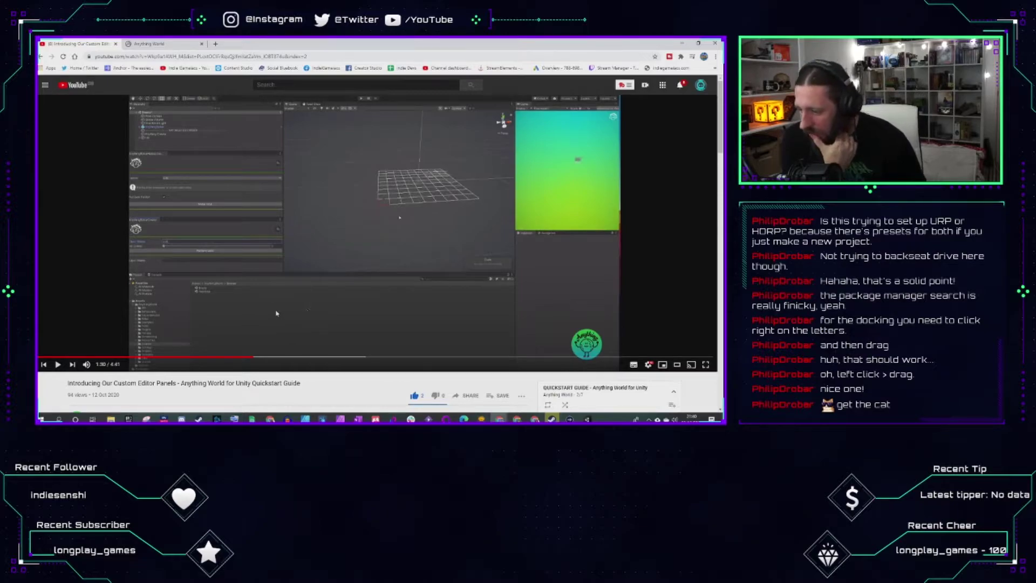
pyautogui.click(58, 365)
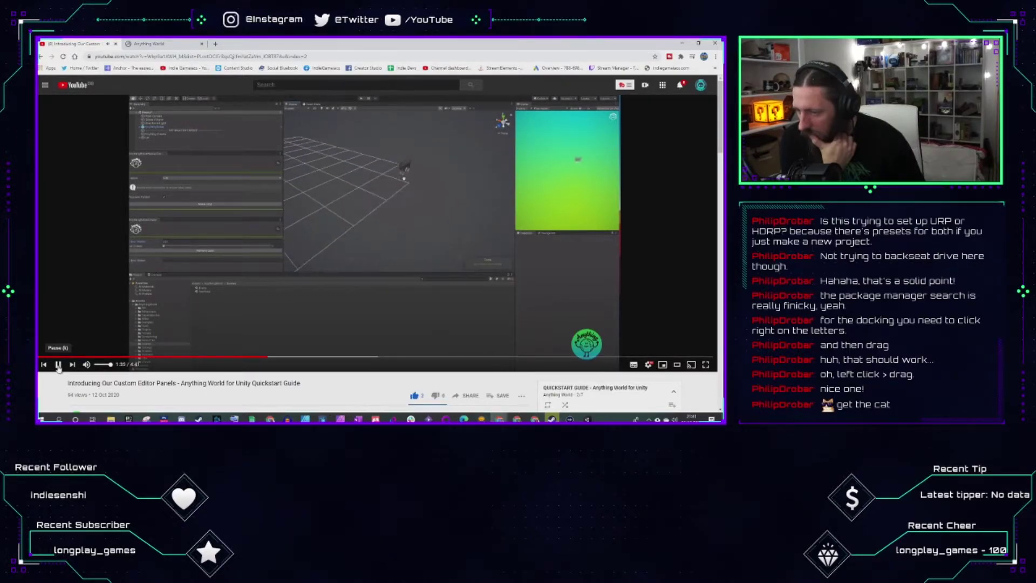
pyautogui.click(59, 365)
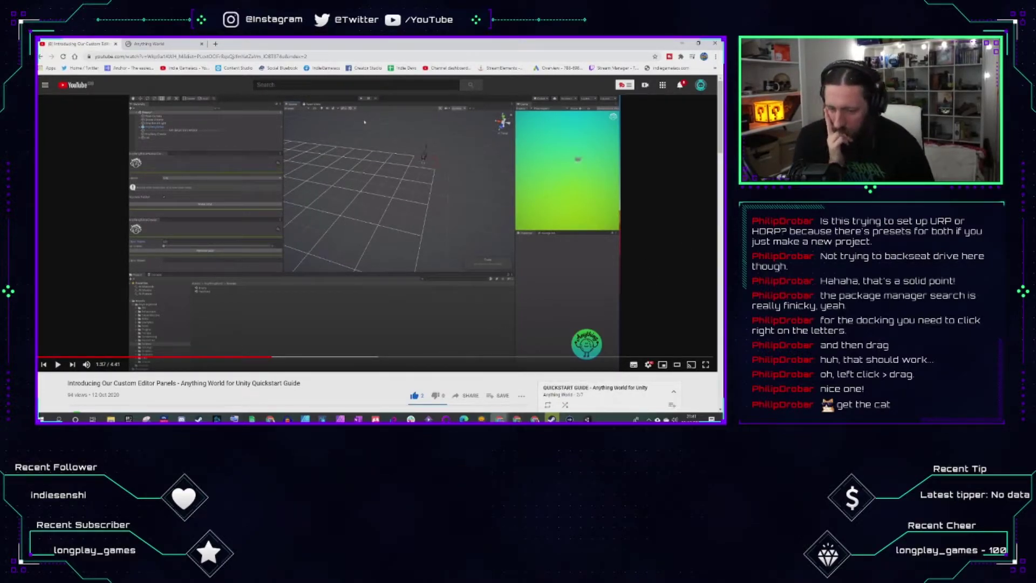
# Step: Switch to Unity and enlarge the Habitat Creator panel to make room for its habitat options
pyautogui.moveTo(551, 419)
pyautogui.click(588, 419)
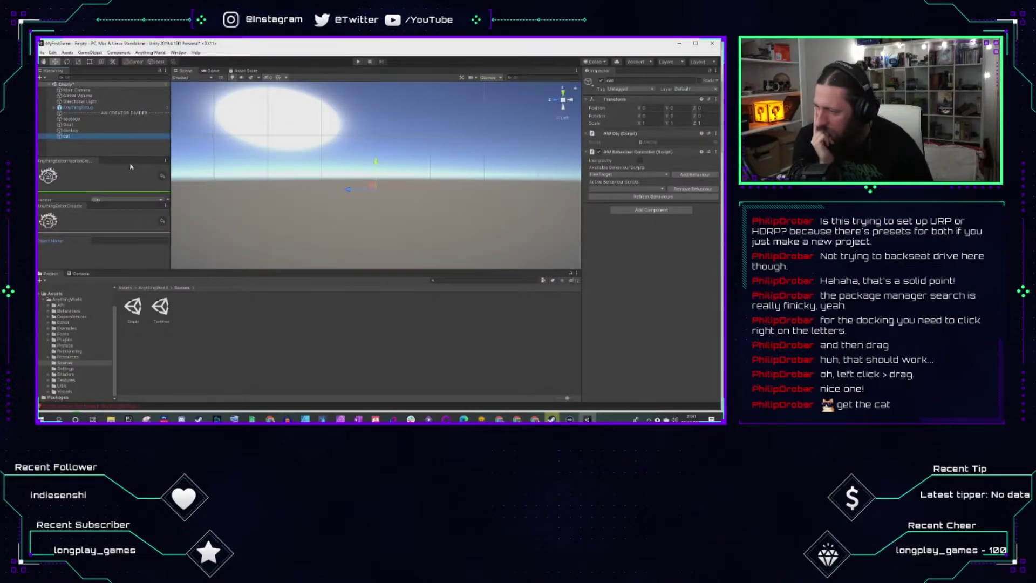
pyautogui.click(132, 191)
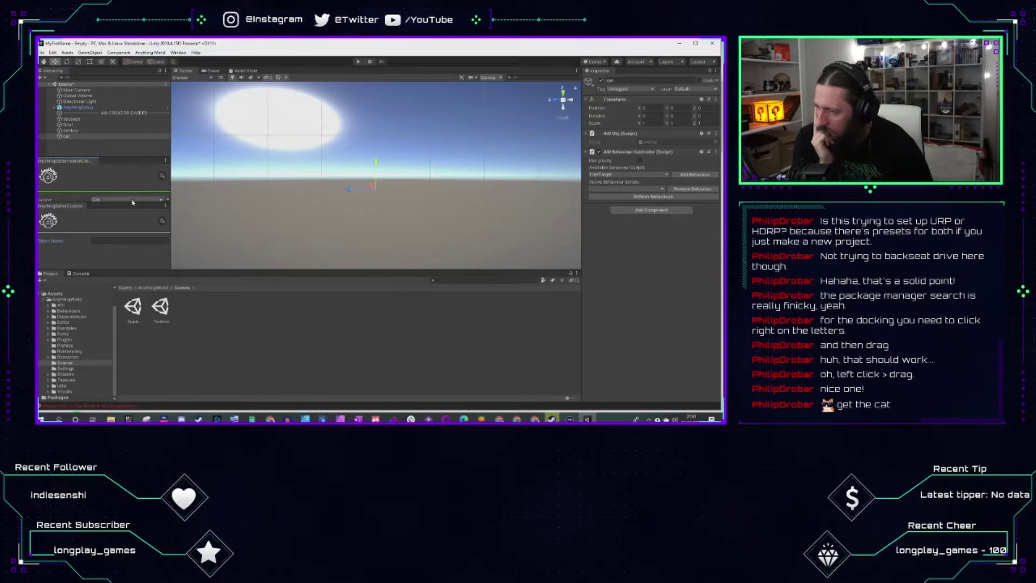
pyautogui.moveTo(131, 202); pyautogui.dragTo(131, 241)
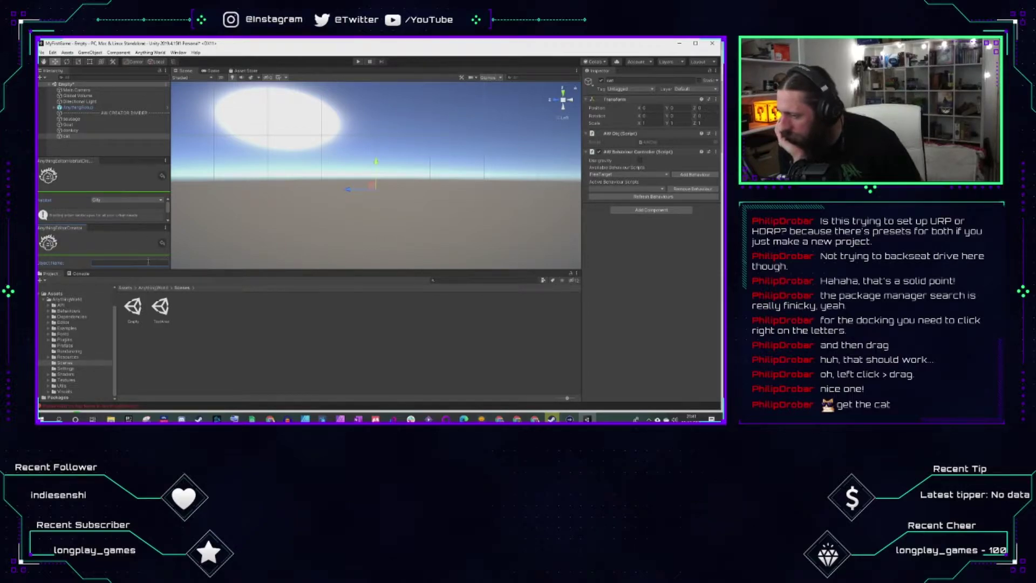
pyautogui.moveTo(168, 209); pyautogui.dragTo(168, 205)
# Step: Make a Mountain habitat with the Habitat Creator, dismissing the app name dialog, and select the Habitat Creator object in the hierarchy
pyautogui.click(127, 200)
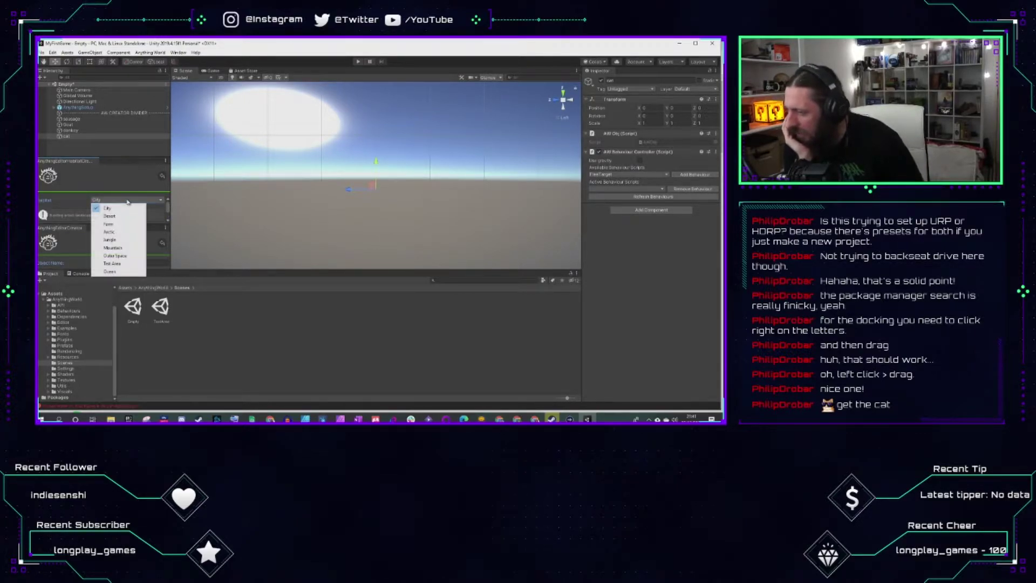
pyautogui.click(128, 249)
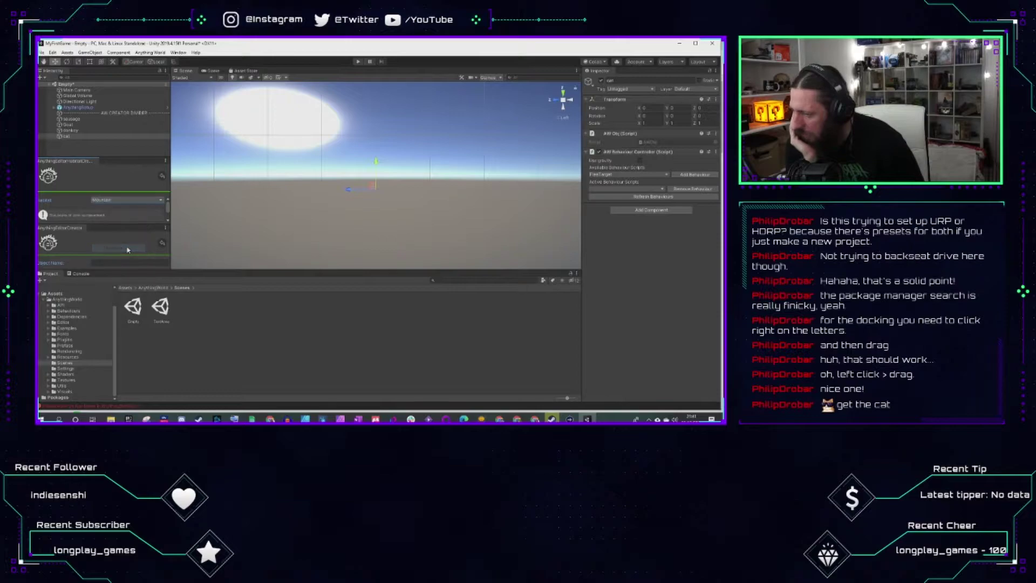
pyautogui.moveTo(168, 205); pyautogui.dragTo(169, 213)
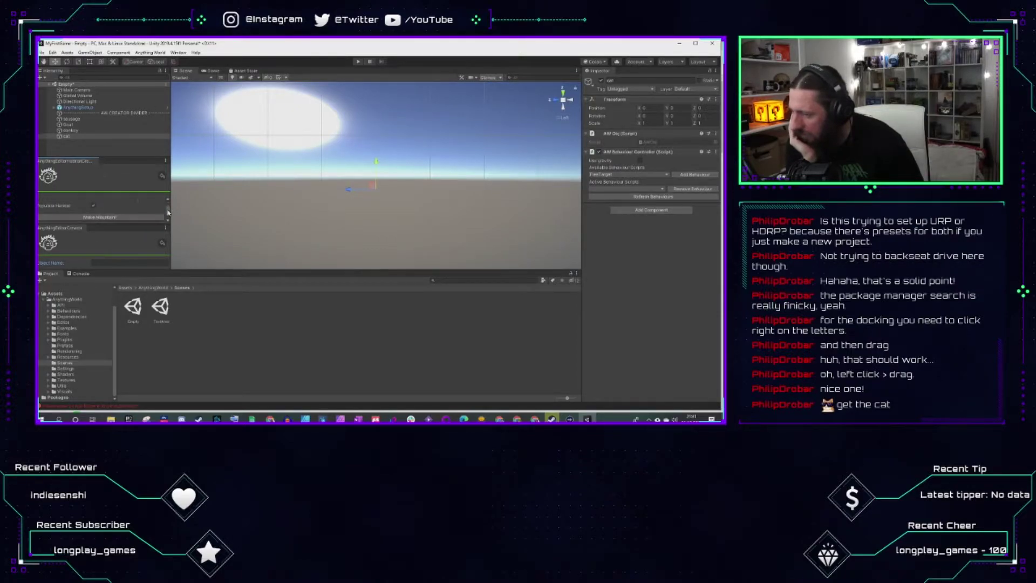
pyautogui.click(105, 218)
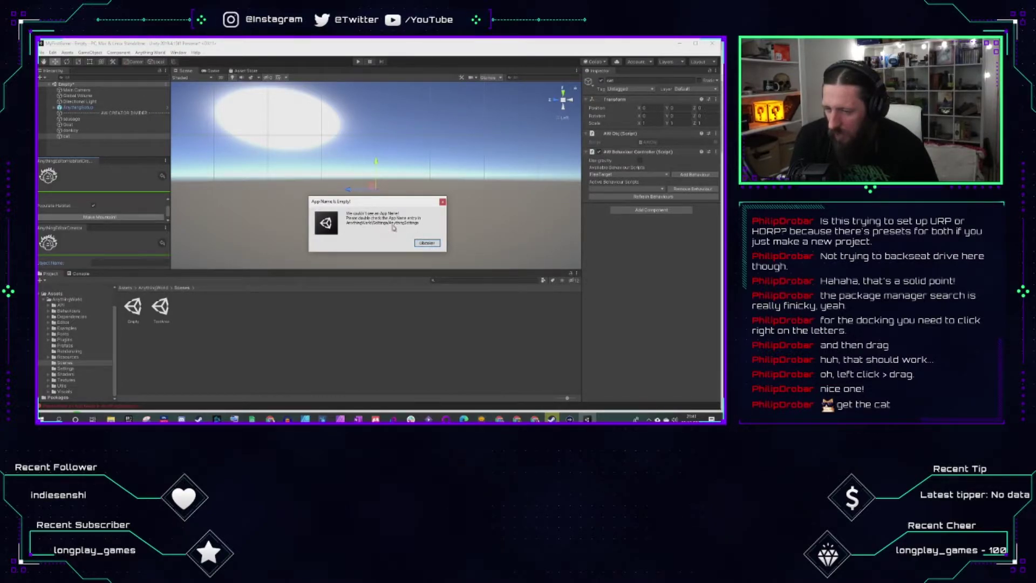
pyautogui.click(427, 243)
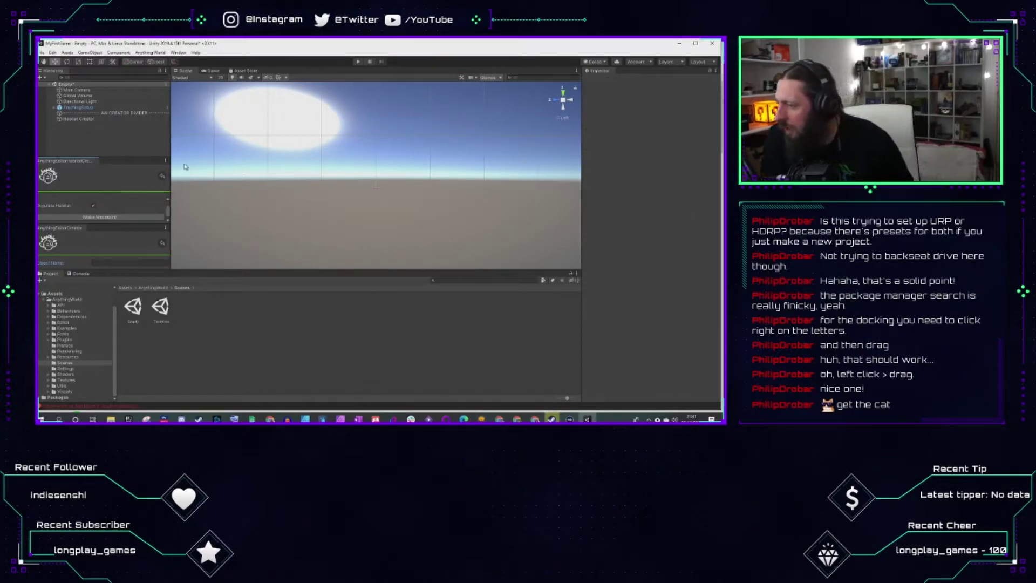
pyautogui.click(81, 119)
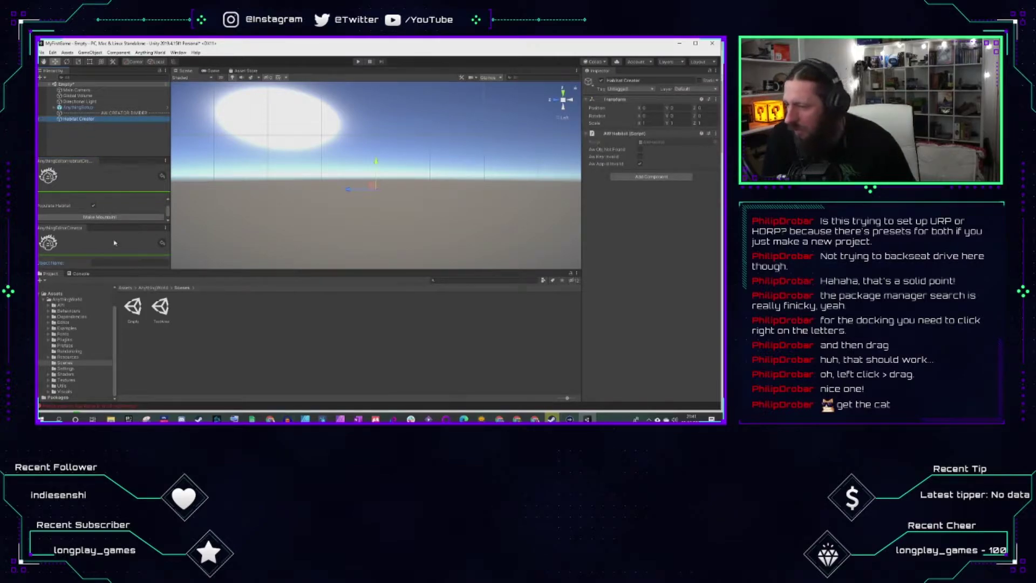
# Step: Make a cat object with the Anything Creator
pyautogui.click(117, 263)
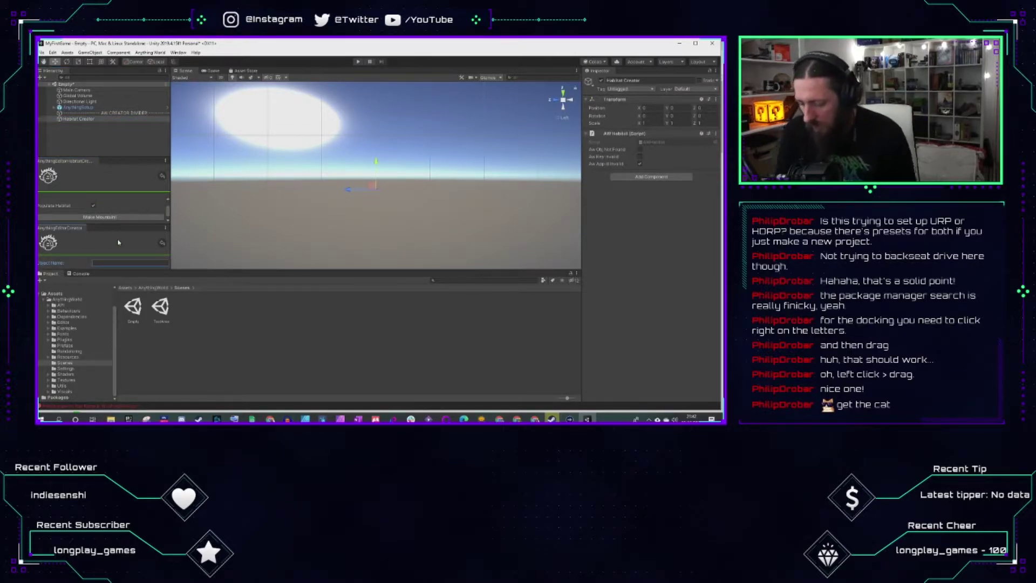
pyautogui.write('cat')
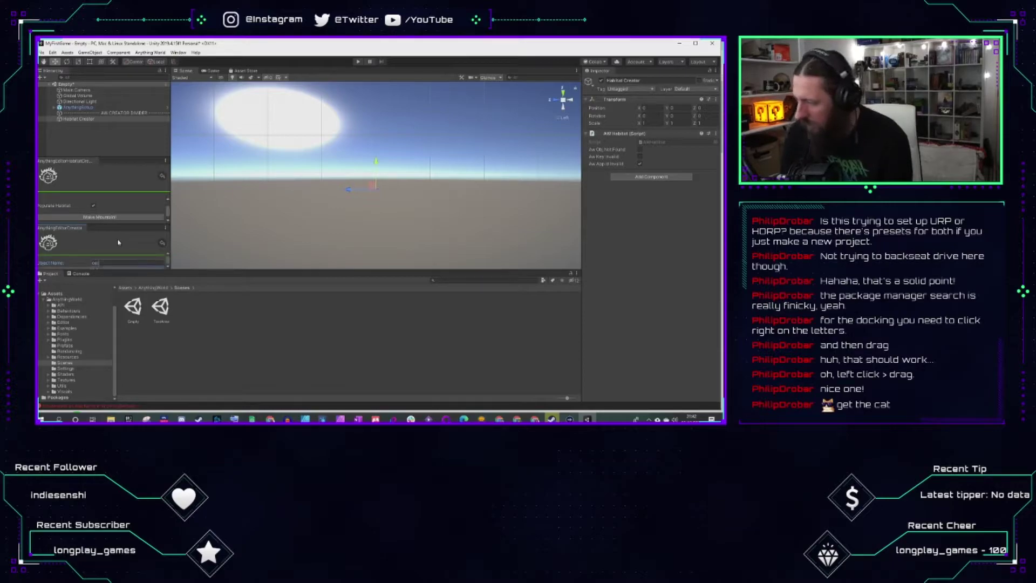
pyautogui.press('Return')
pyautogui.press('Return')
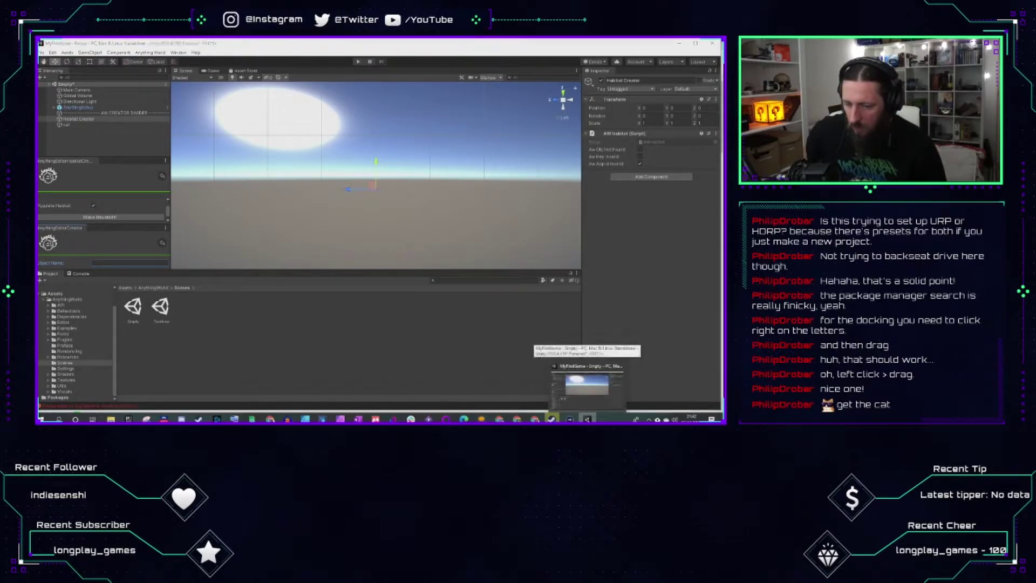
pyautogui.click(572, 377)
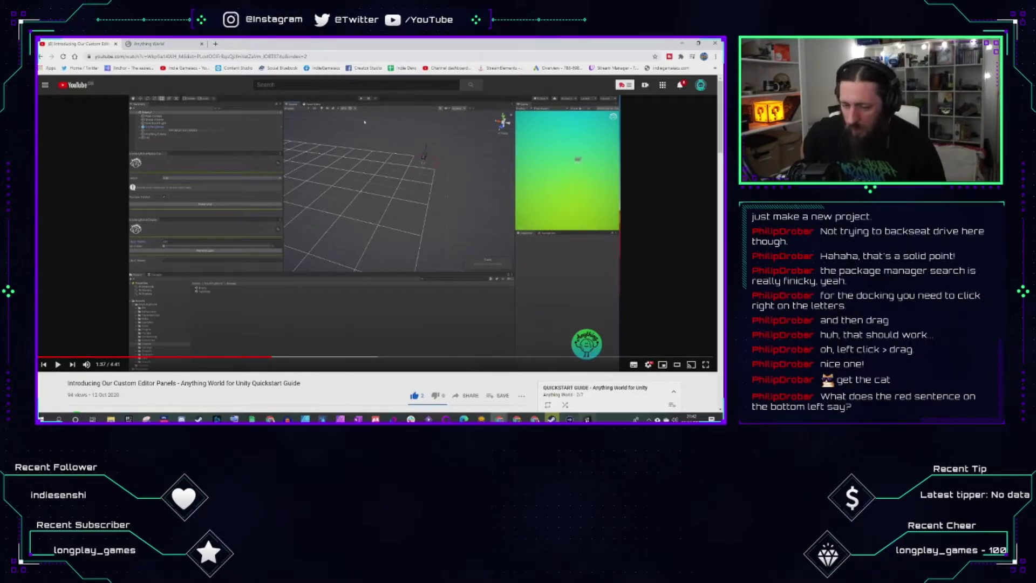
pyautogui.click(587, 419)
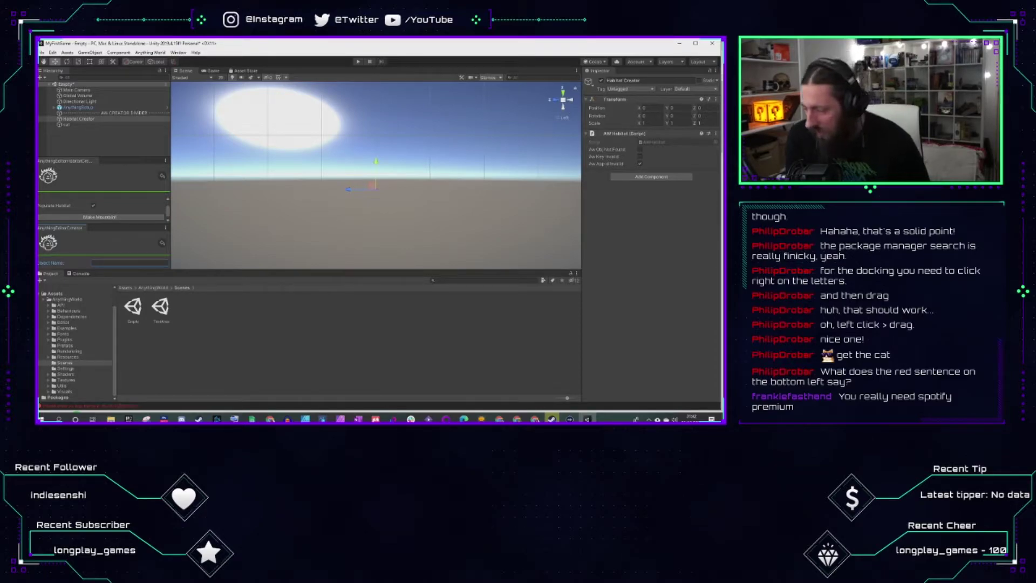
pyautogui.click(271, 419)
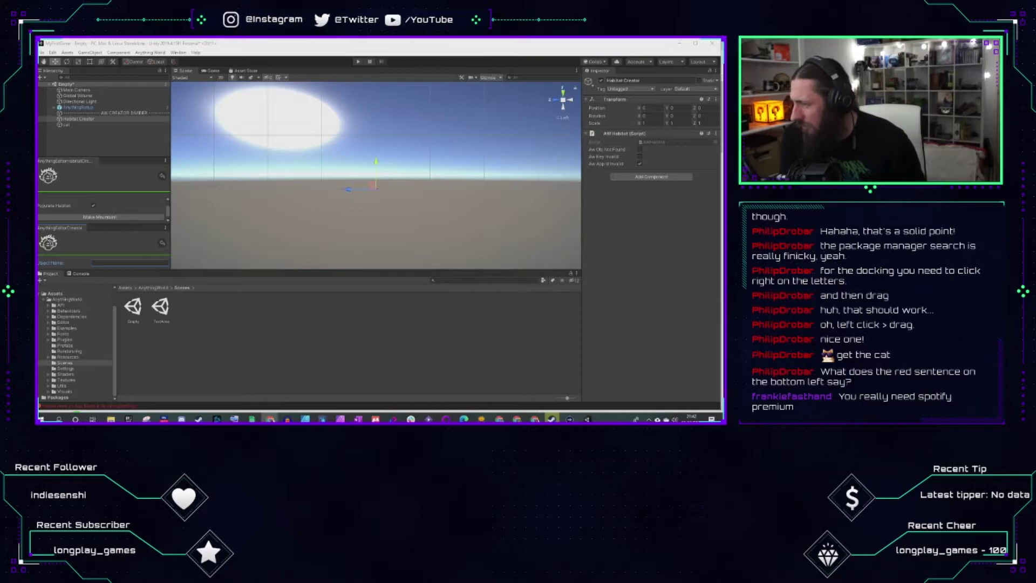
pyautogui.hotkey('alt', 'Tab')
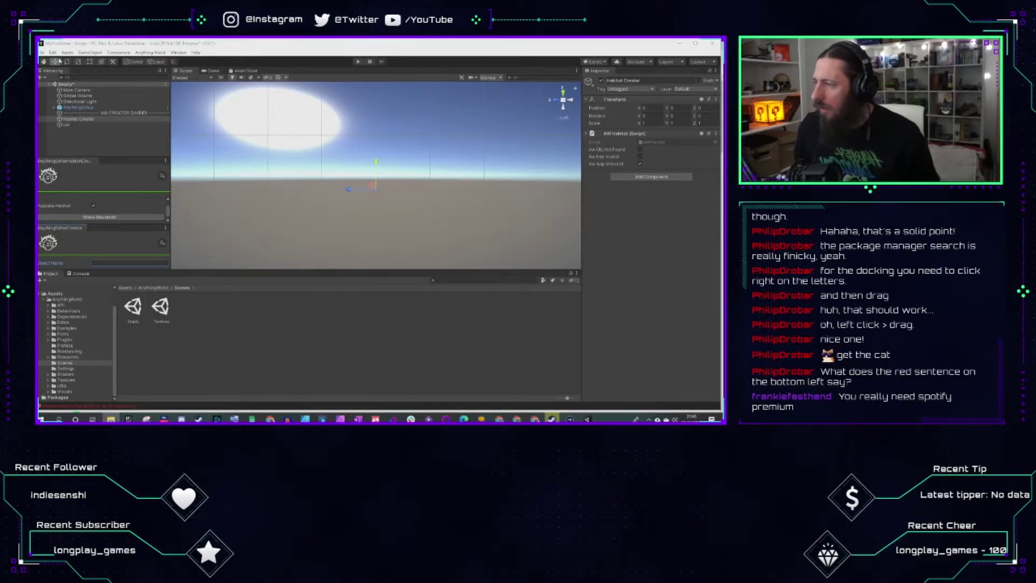
# Step: Look through the editor's commands for a place to set the Anything World app name
pyautogui.click(152, 52)
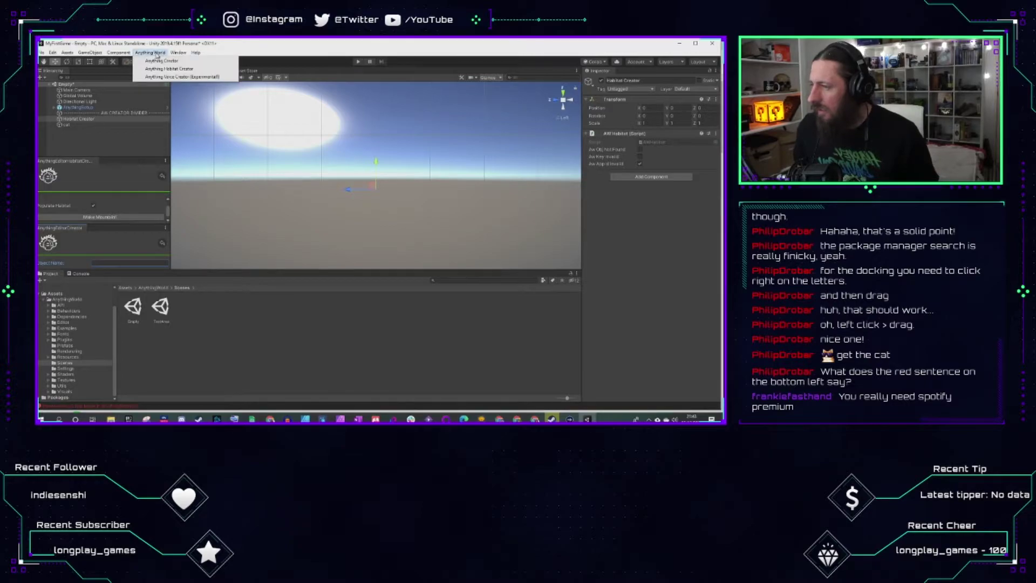
pyautogui.moveTo(45, 53)
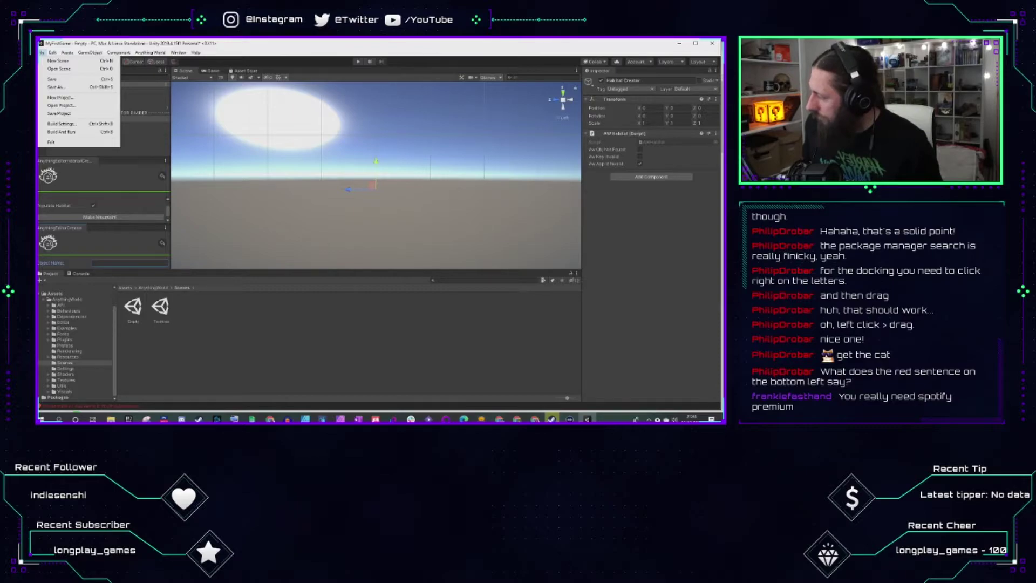
pyautogui.hotkey('alt', 'Tab')
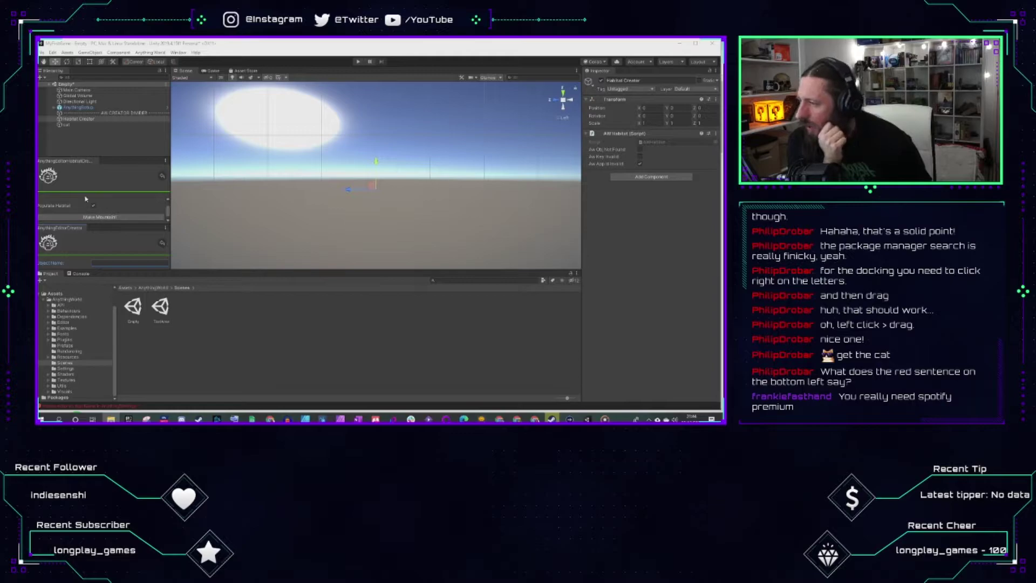
pyautogui.click(82, 52)
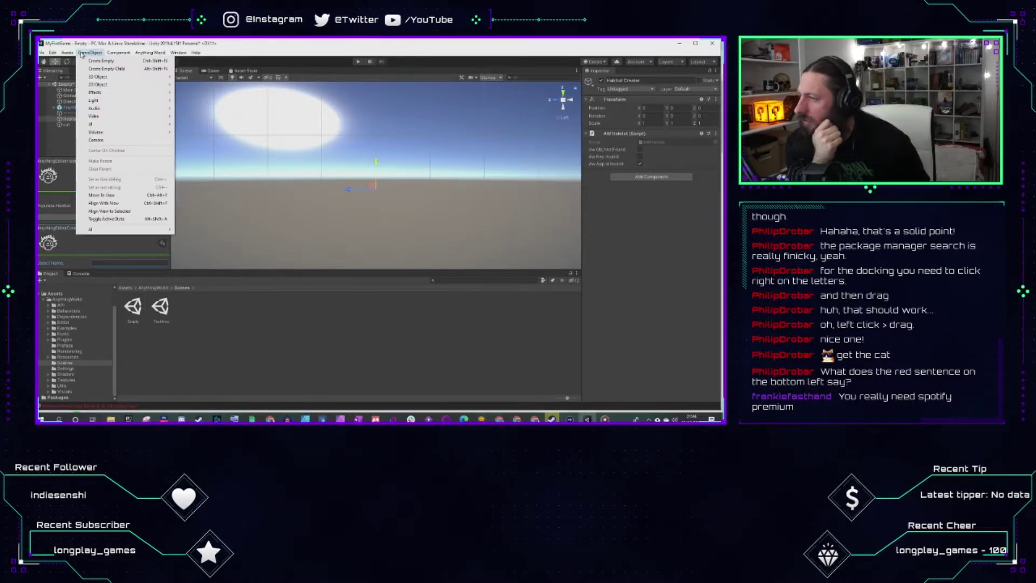
pyautogui.moveTo(150, 52)
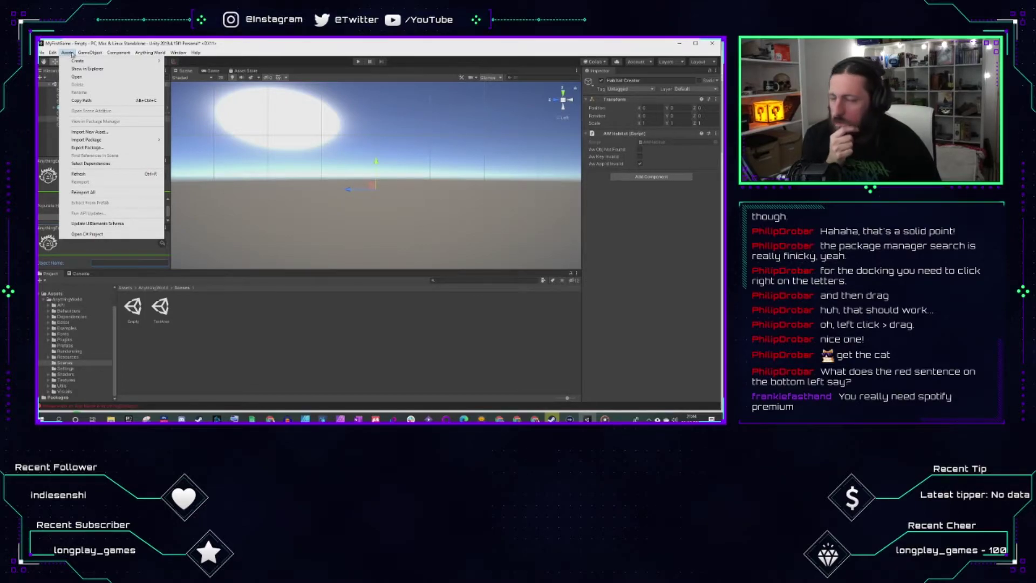
pyautogui.moveTo(125, 55)
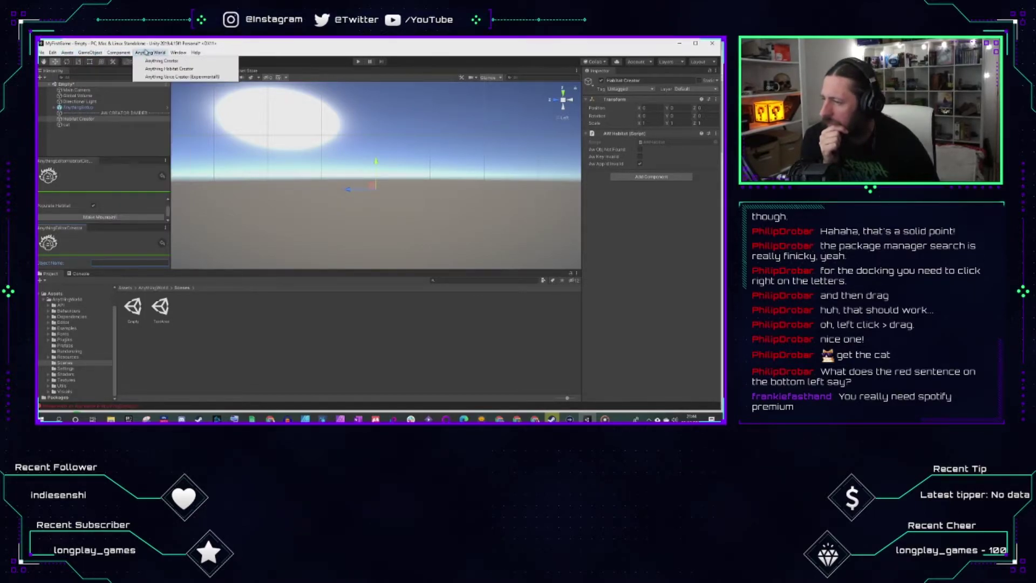
pyautogui.moveTo(179, 54)
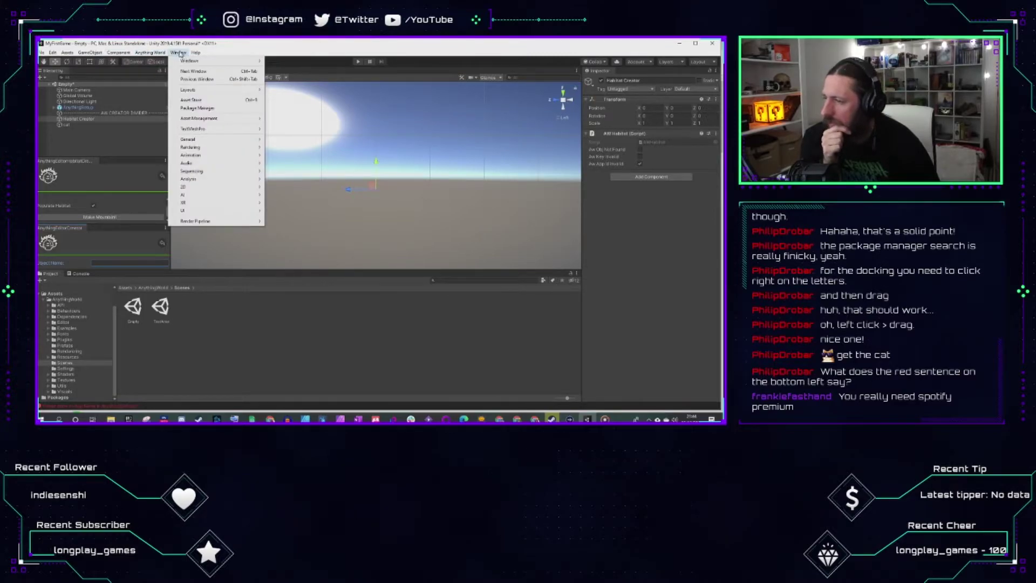
pyautogui.click(222, 343)
pyautogui.click(206, 303)
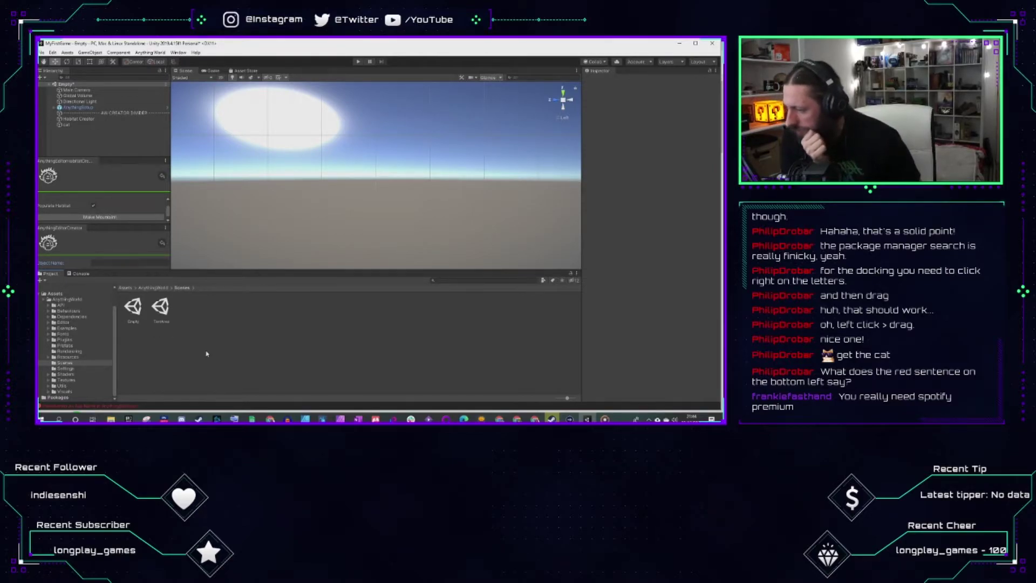
# Step: Open the Console and inspect the details of the first app name error
pyautogui.click(77, 407)
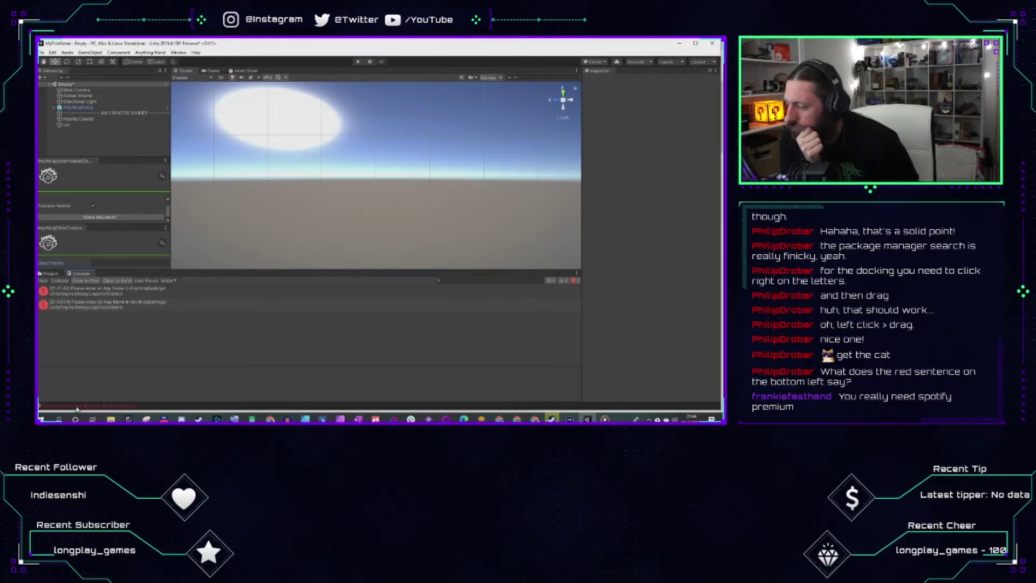
pyautogui.click(109, 295)
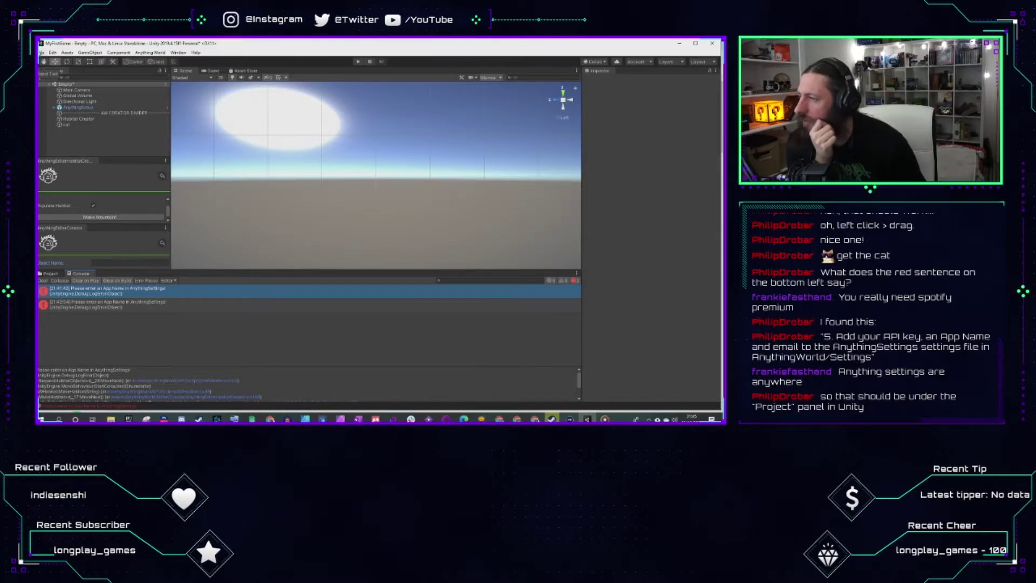
# Step: Look for the AnythingSettings file among the editor's file, asset, account and window options
pyautogui.click(42, 53)
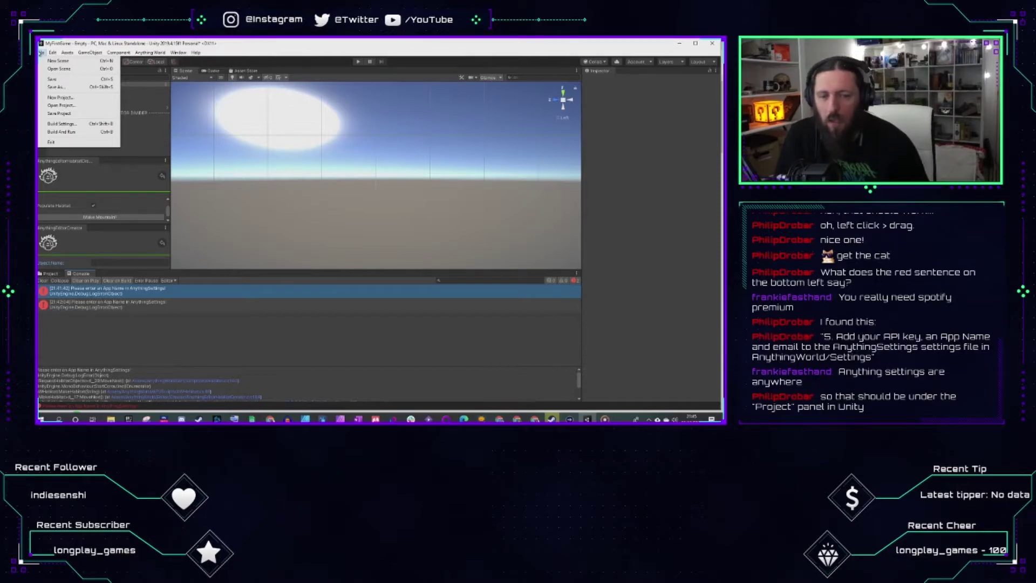
pyautogui.click(67, 53)
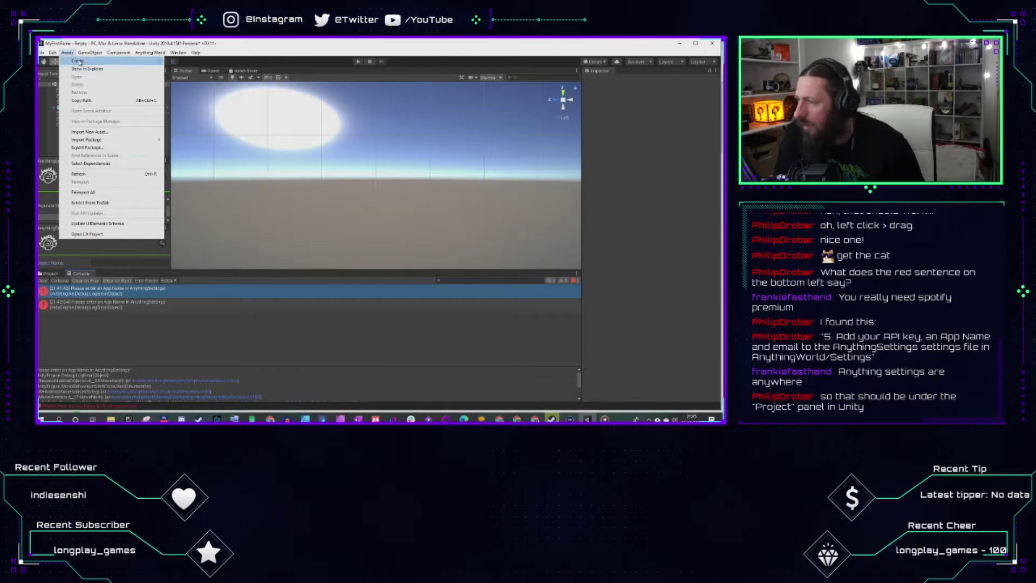
pyautogui.click(349, 323)
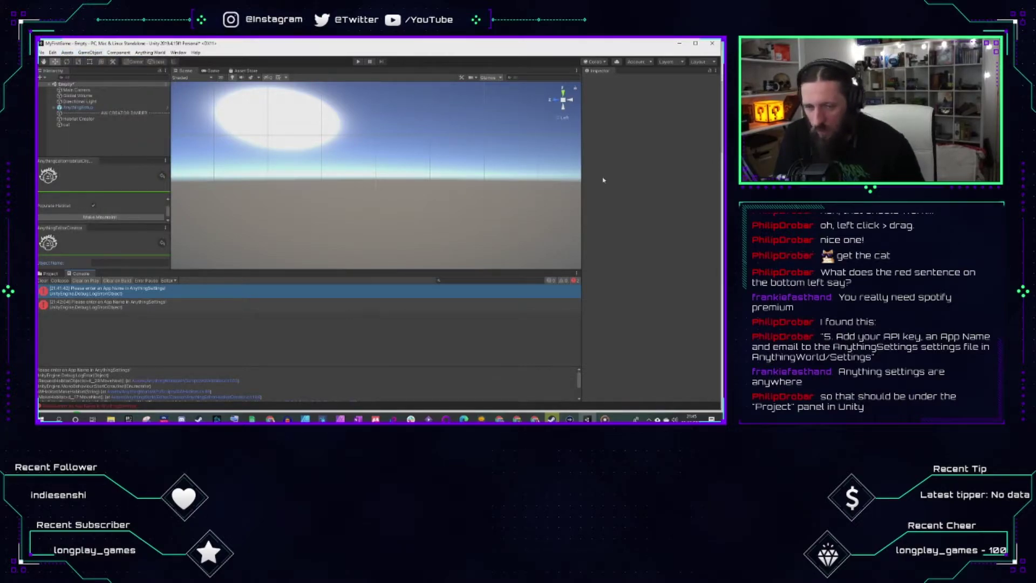
pyautogui.click(645, 63)
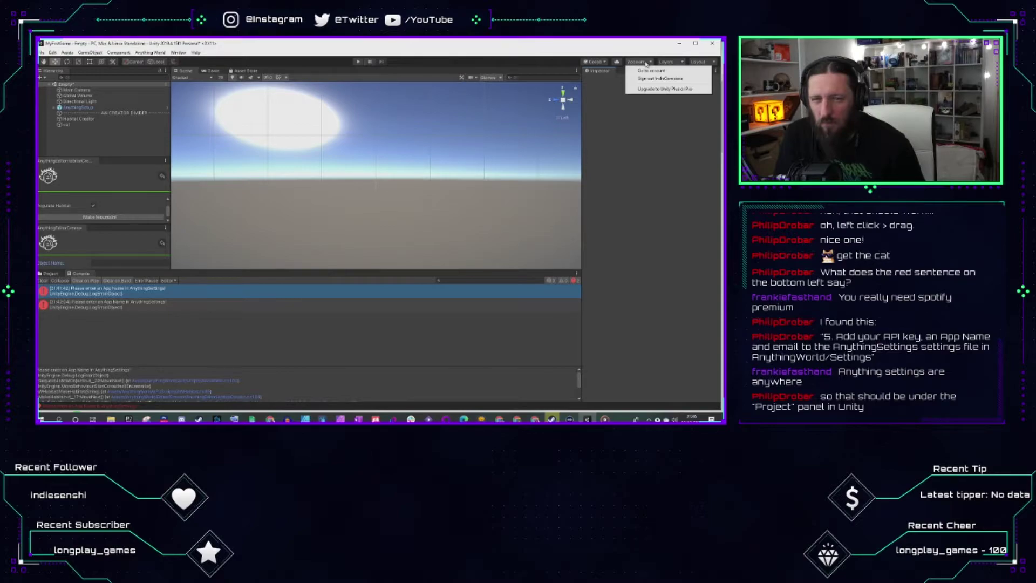
pyautogui.click(647, 64)
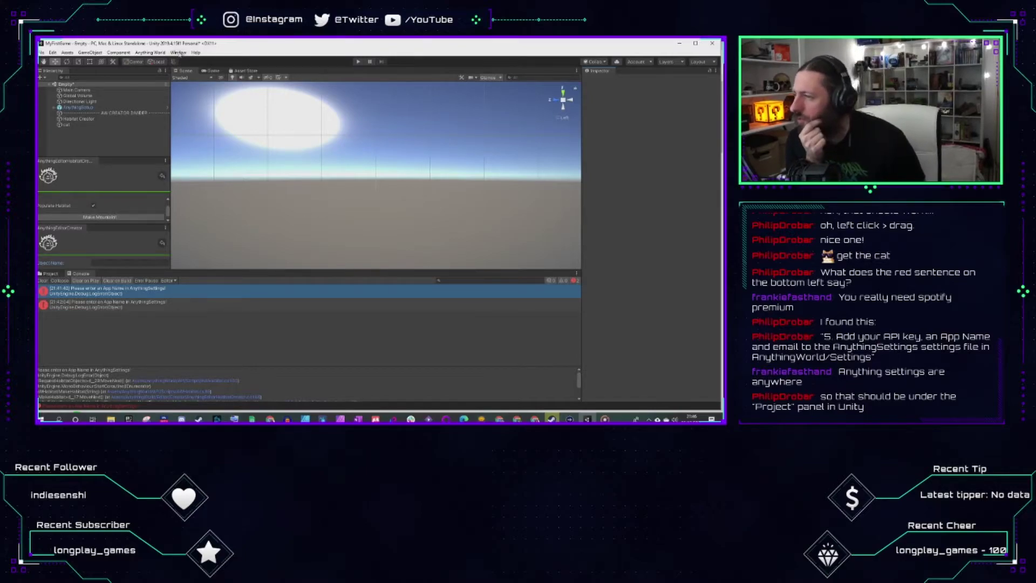
pyautogui.click(178, 52)
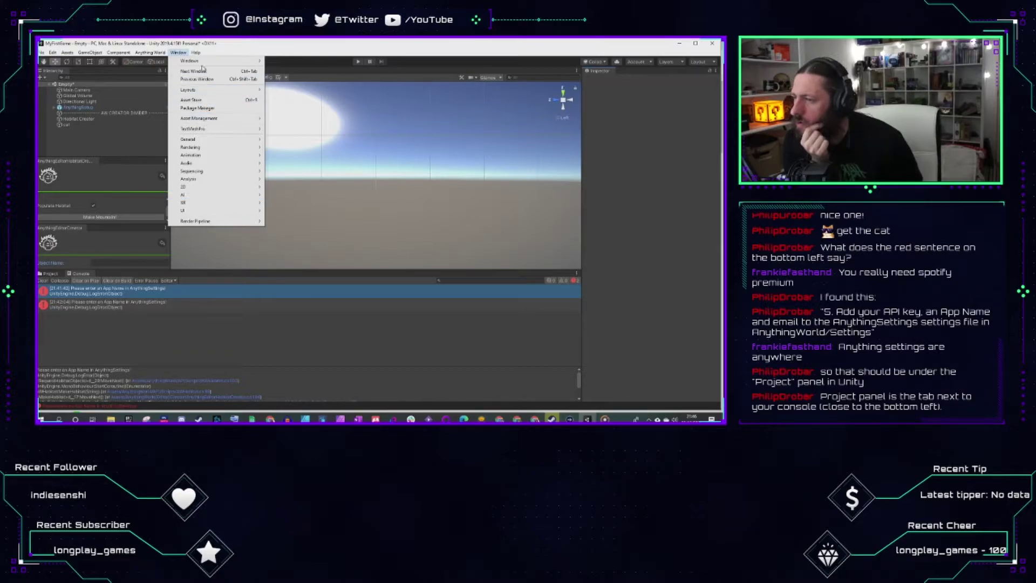
pyautogui.moveTo(227, 61)
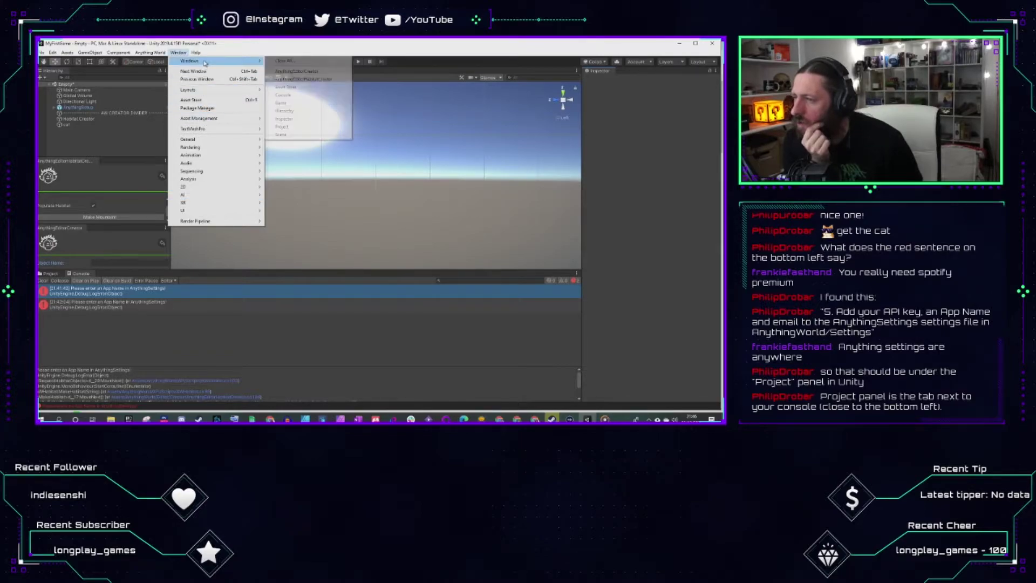
# Step: Open the AnythingSettings asset from the Settings folder of AnythingWorld in the project
pyautogui.click(286, 126)
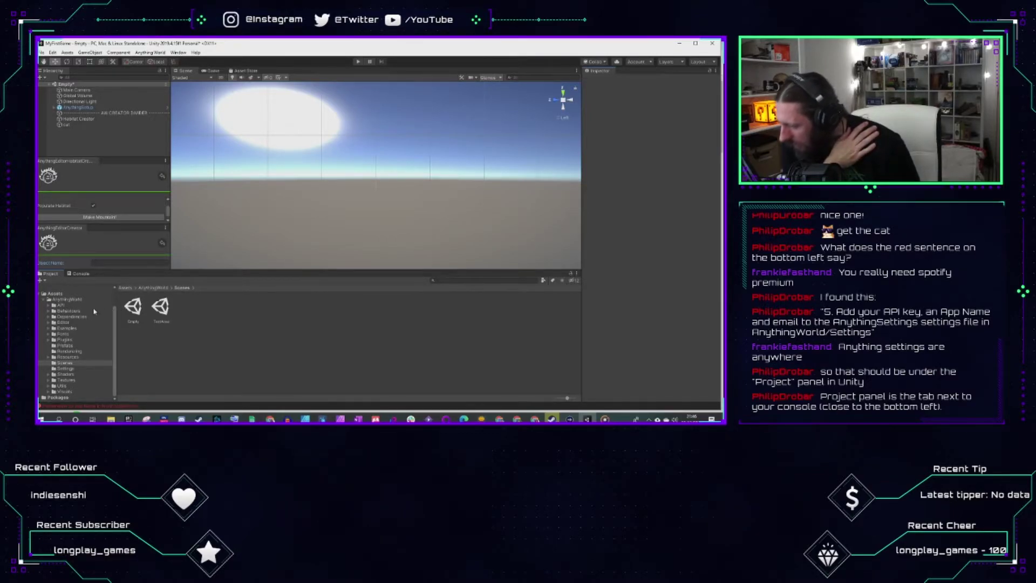
pyautogui.click(65, 369)
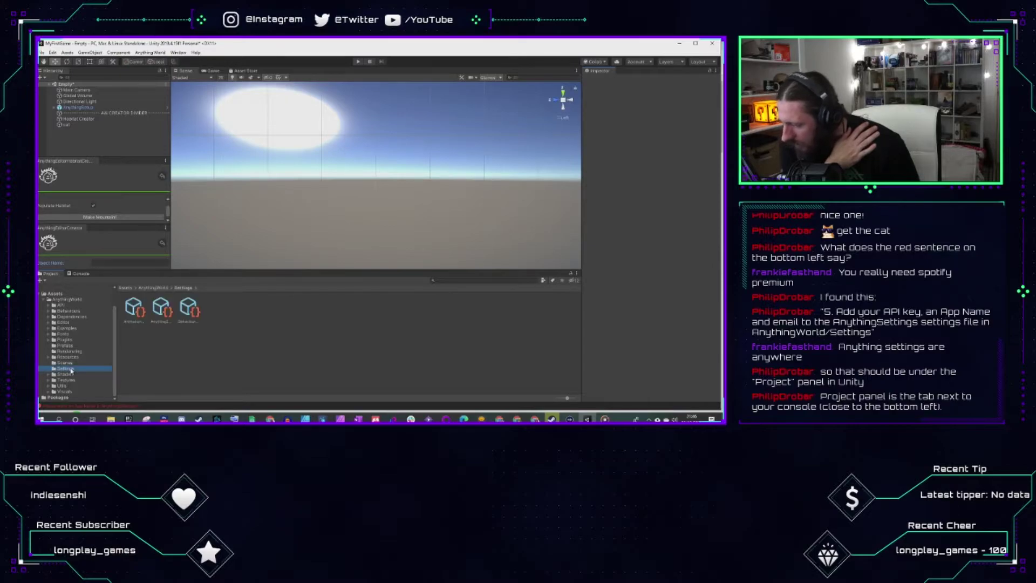
pyautogui.click(188, 308)
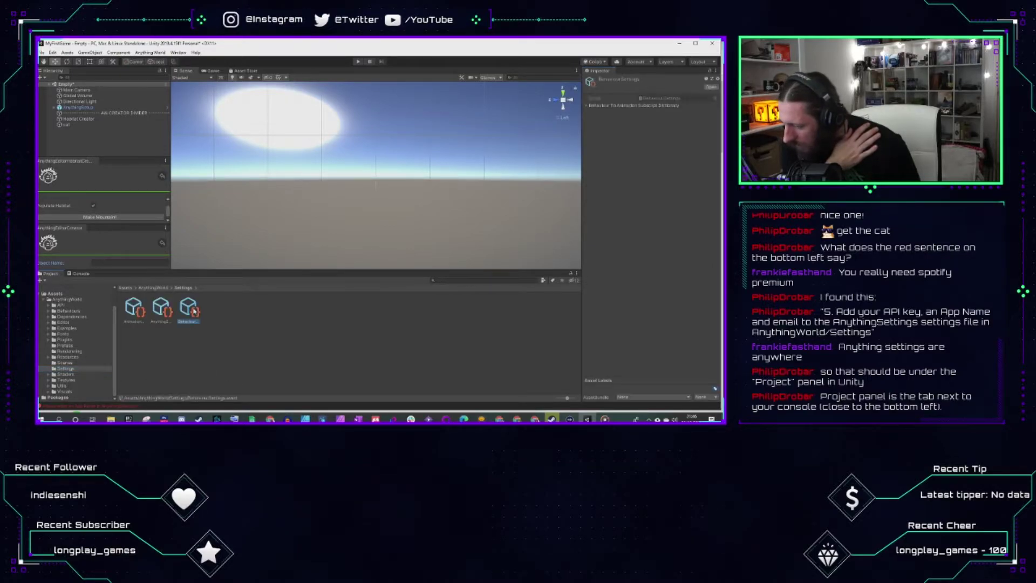
pyautogui.click(161, 308)
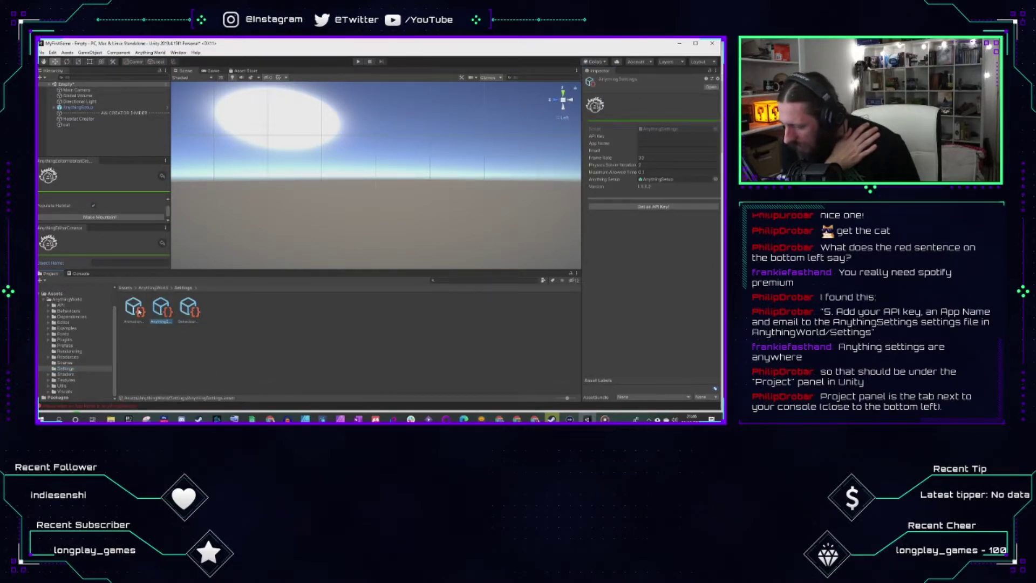
pyautogui.click(139, 311)
pyautogui.click(161, 308)
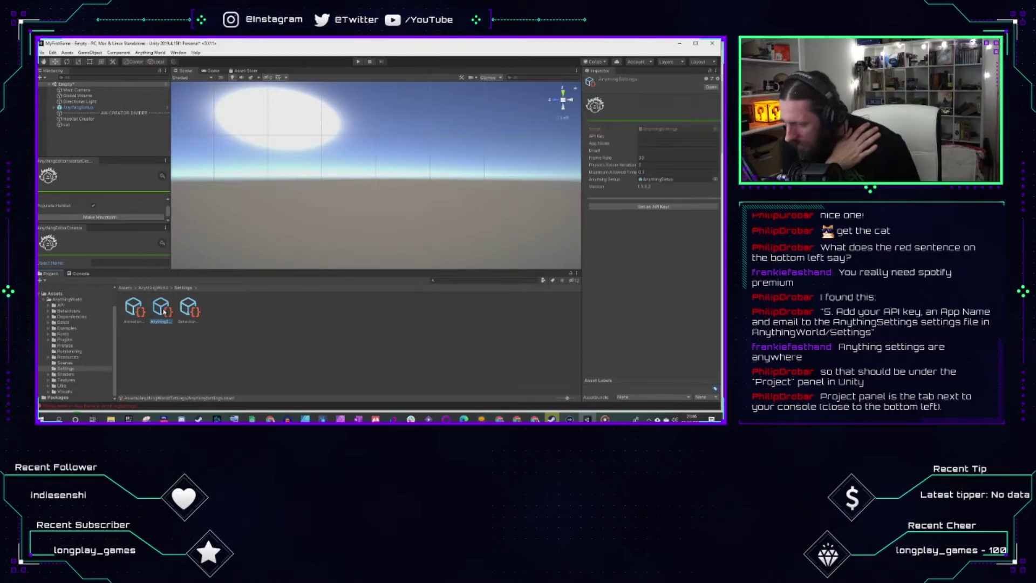
# Step: Paste the API key into the API Key field of the AnythingSettings asset
pyautogui.click(659, 135)
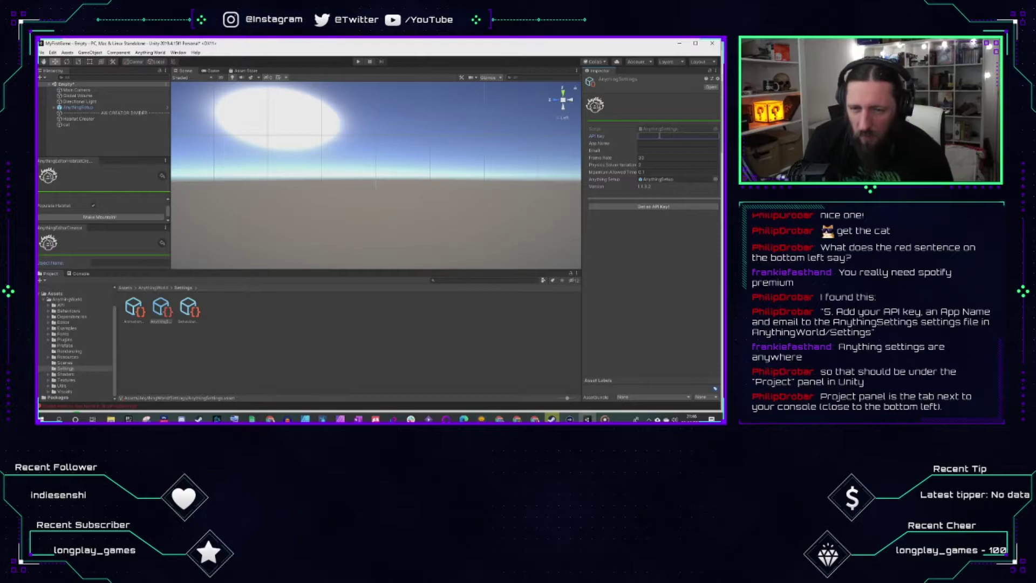
pyautogui.rightClick(656, 136)
pyautogui.click(668, 157)
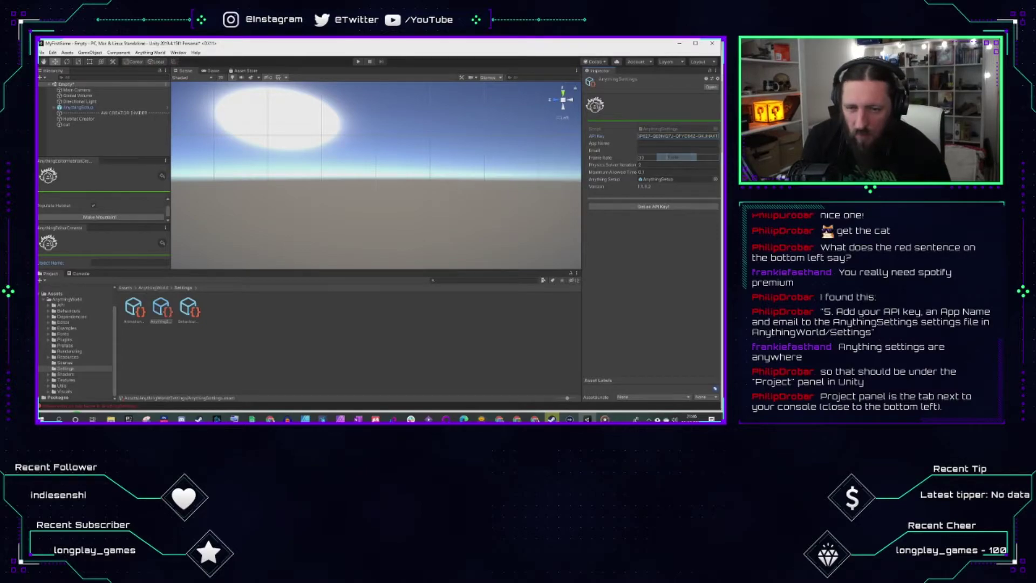
pyautogui.click(656, 144)
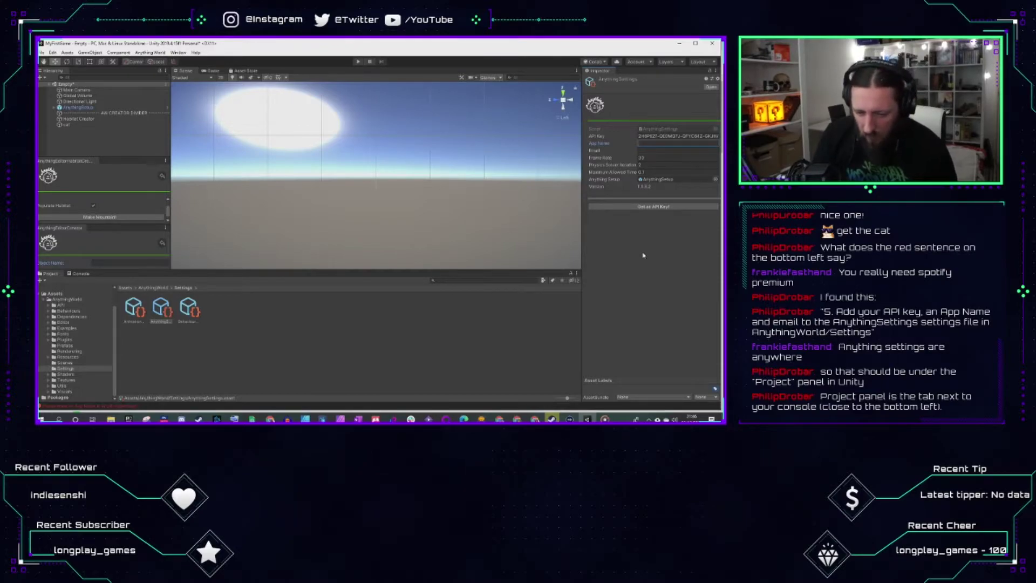
pyautogui.click(540, 332)
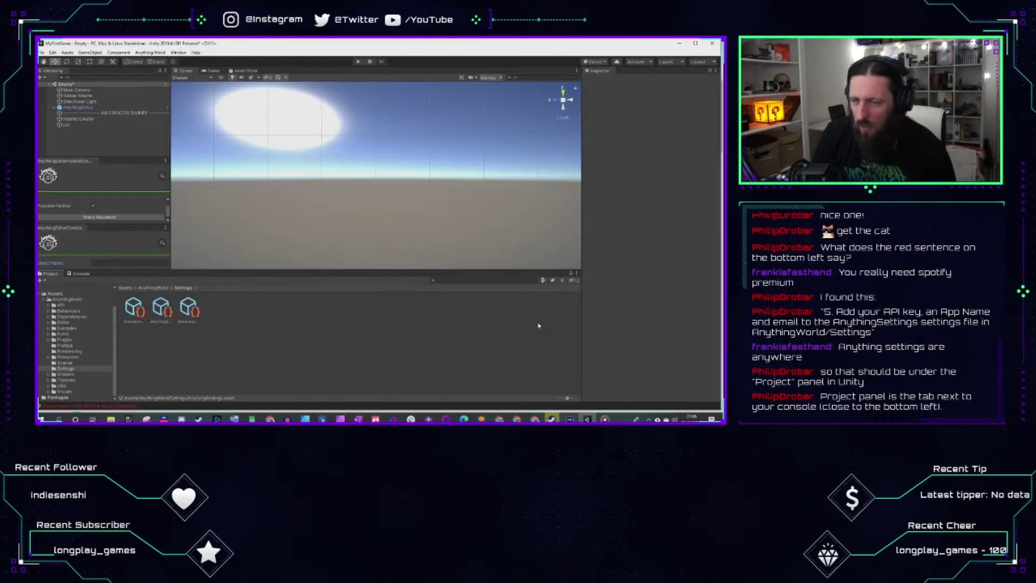
# Step: Try to create an object named cat with the Anything object creator
pyautogui.click(115, 264)
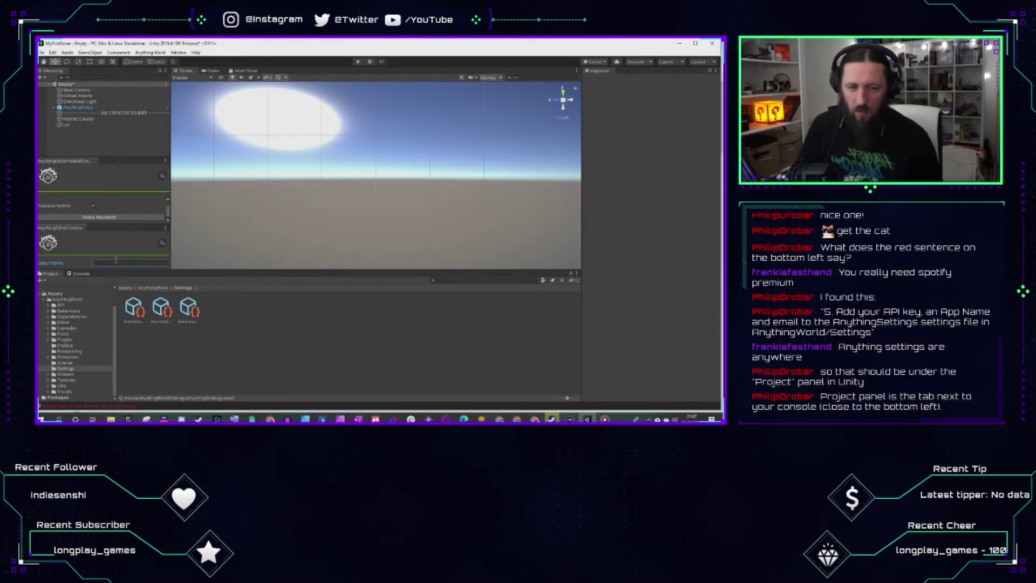
pyautogui.write('cat')
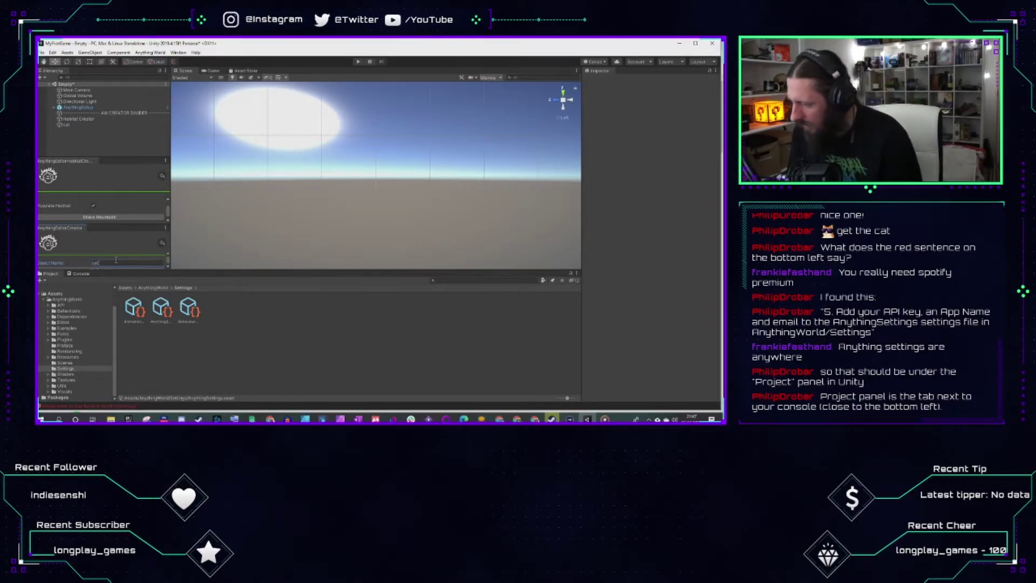
pyautogui.press('Return')
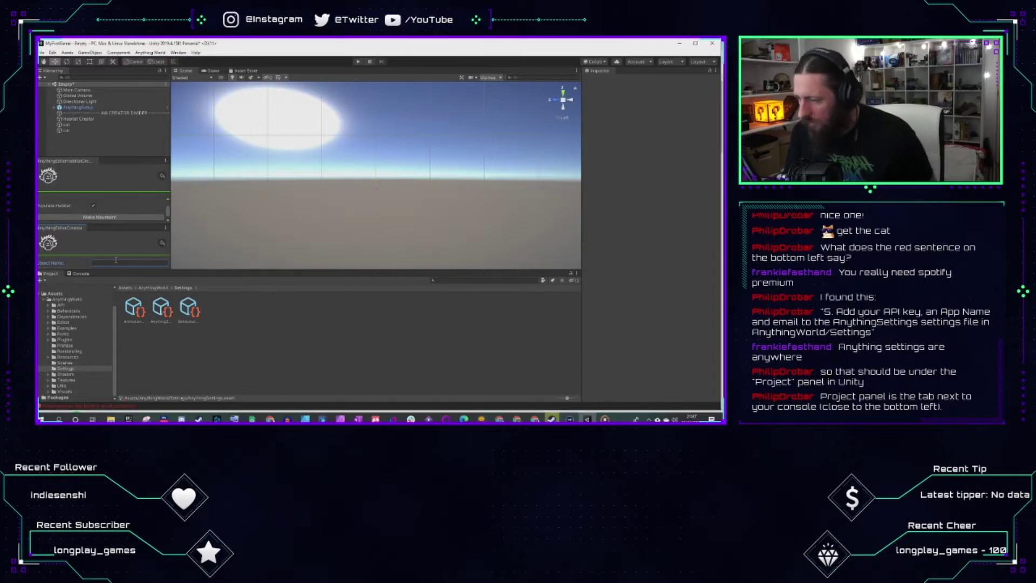
pyautogui.click(639, 61)
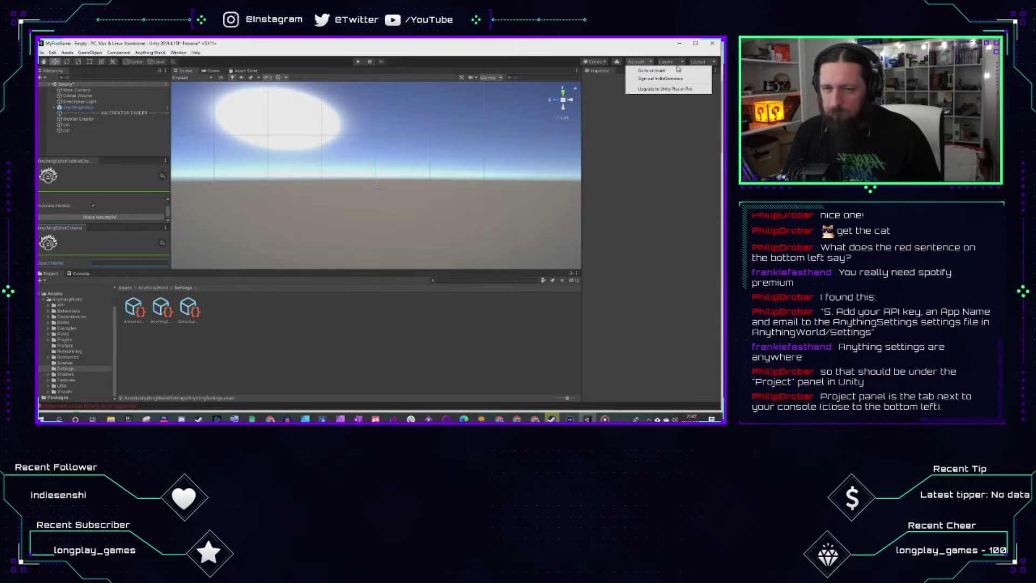
pyautogui.click(606, 120)
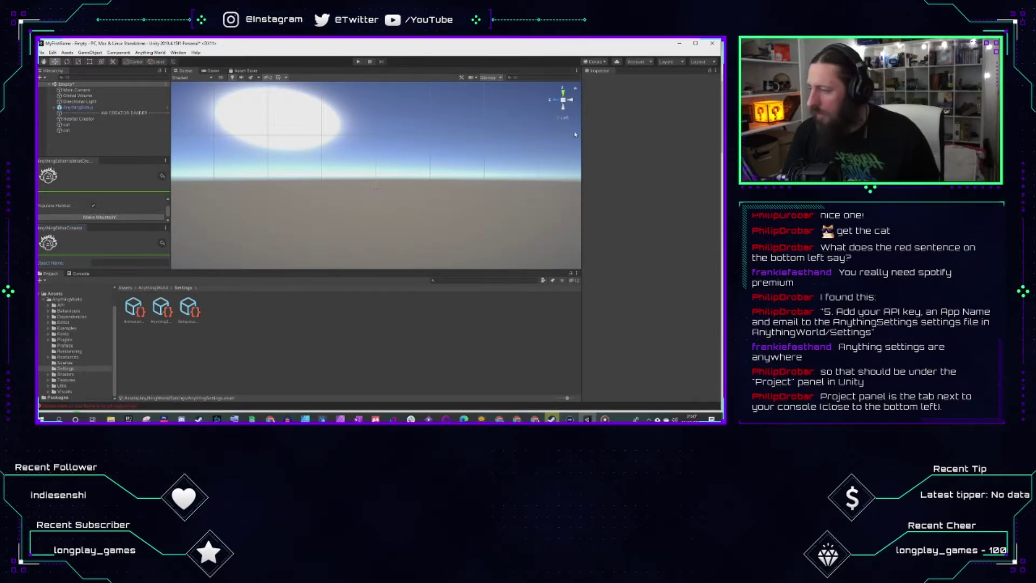
# Step: Reopen the AnythingSettings asset and enter an app name in its App Name field
pyautogui.click(161, 308)
pyautogui.click(645, 143)
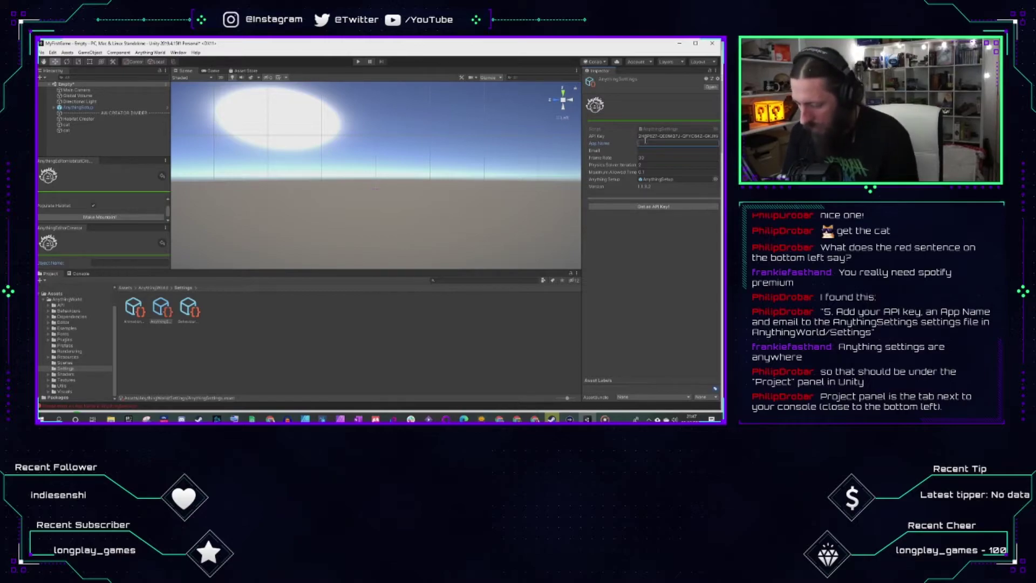
pyautogui.click(612, 280)
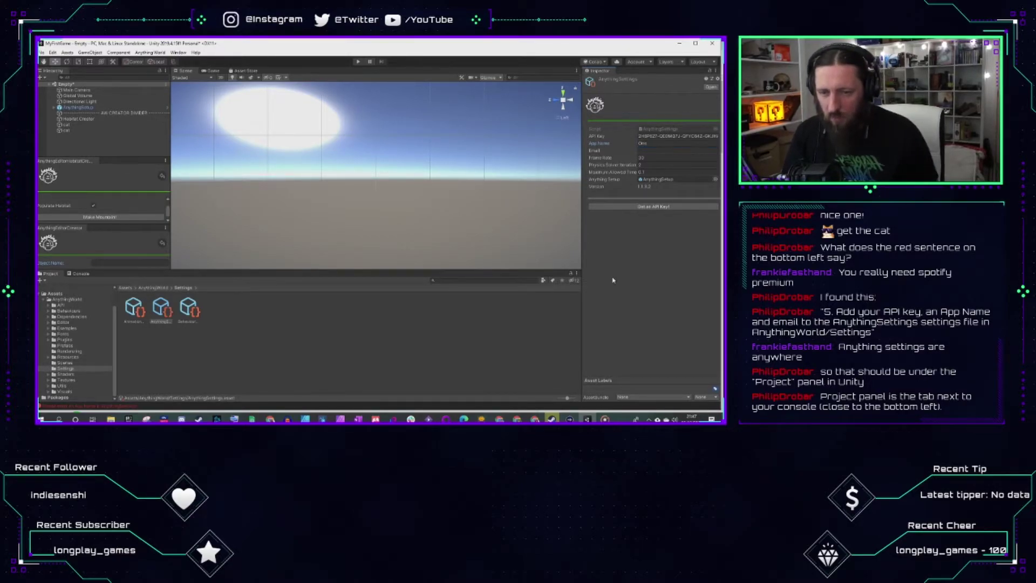
# Step: Request another cat object from the Anything object creator
pyautogui.click(199, 239)
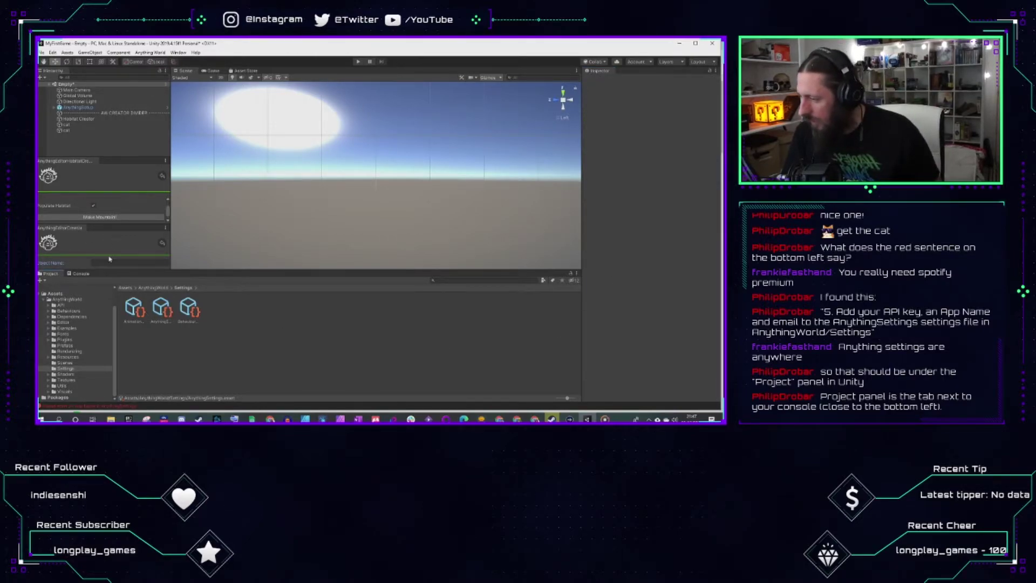
pyautogui.click(113, 260)
pyautogui.write('cat')
pyautogui.press('Return')
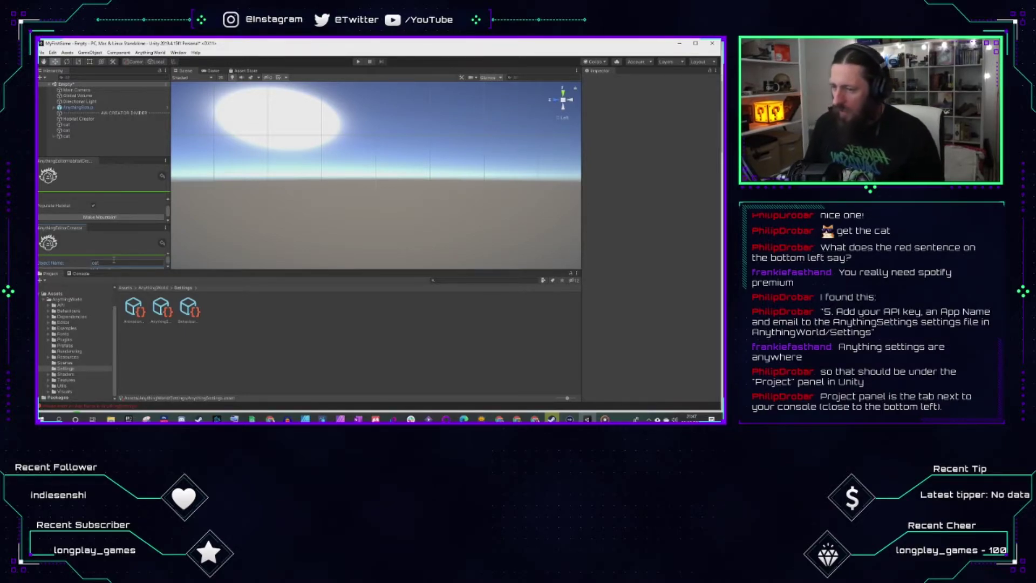
# Step: Give the creator panels more height and look for the cat in the scene
pyautogui.moveTo(152, 274); pyautogui.dragTo(148, 310)
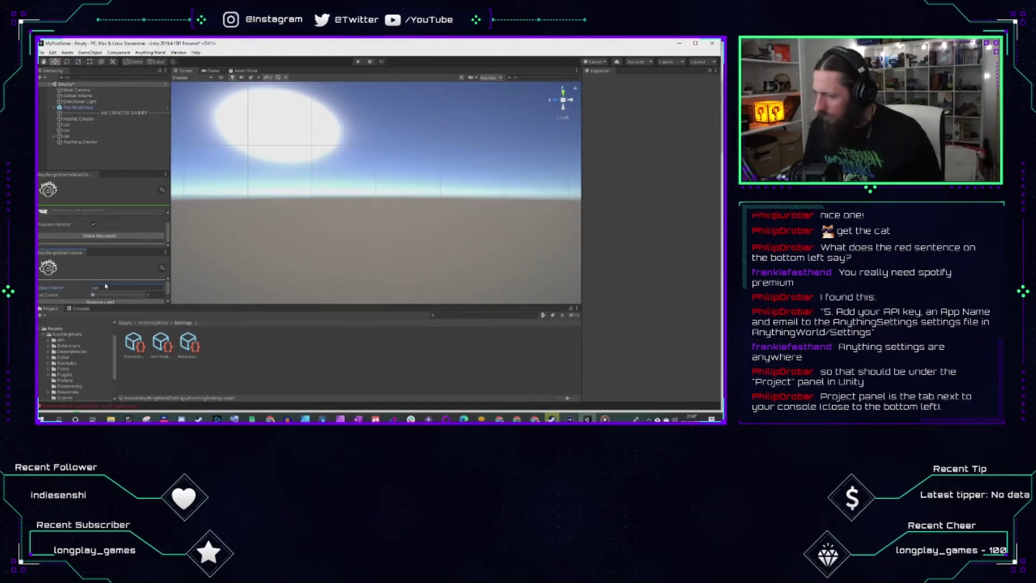
pyautogui.scroll(-15, 392, 238)
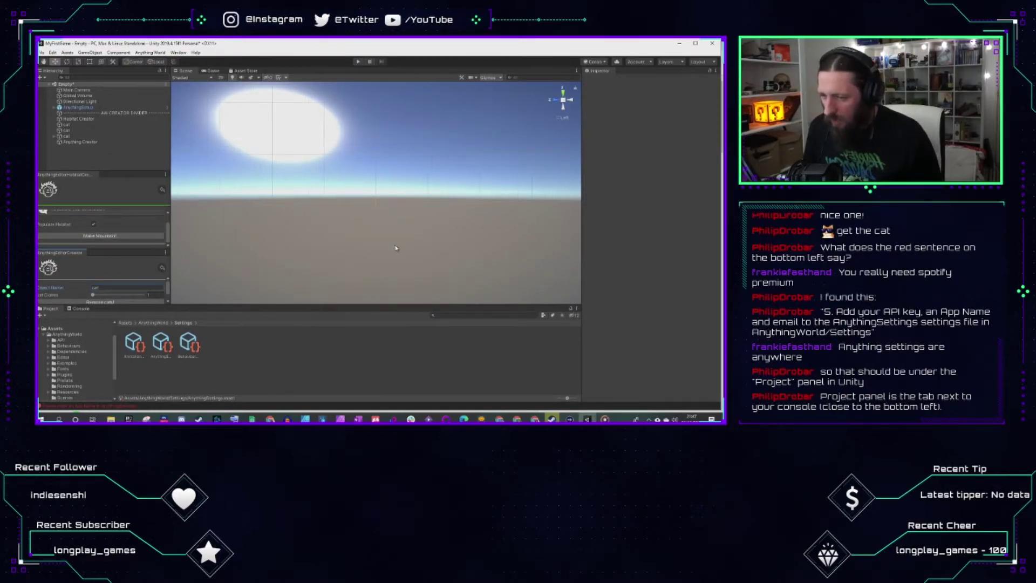
pyautogui.scroll(-10, 406, 236)
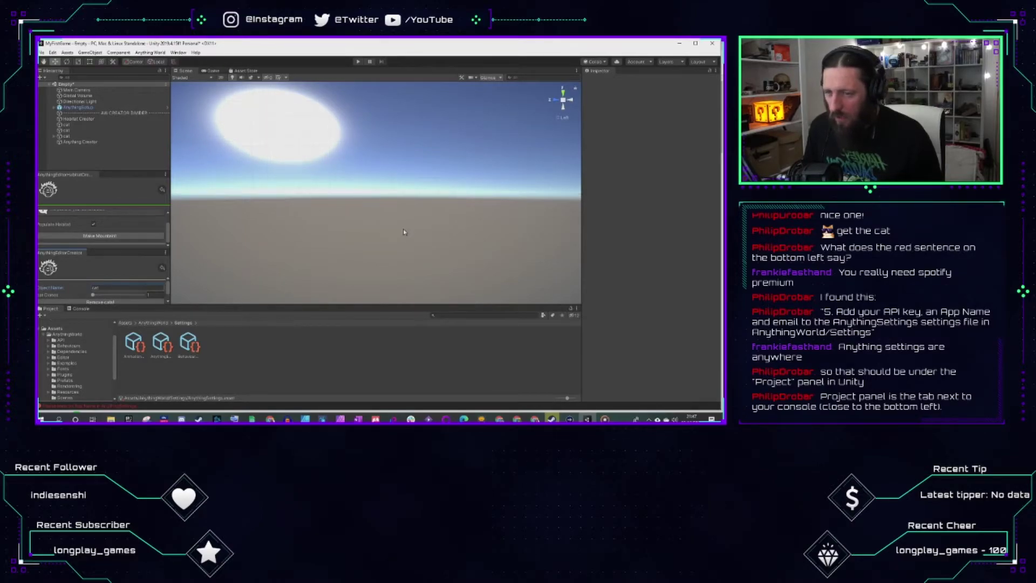
pyautogui.scroll(-5, 397, 236)
pyautogui.scroll(3, 395, 238)
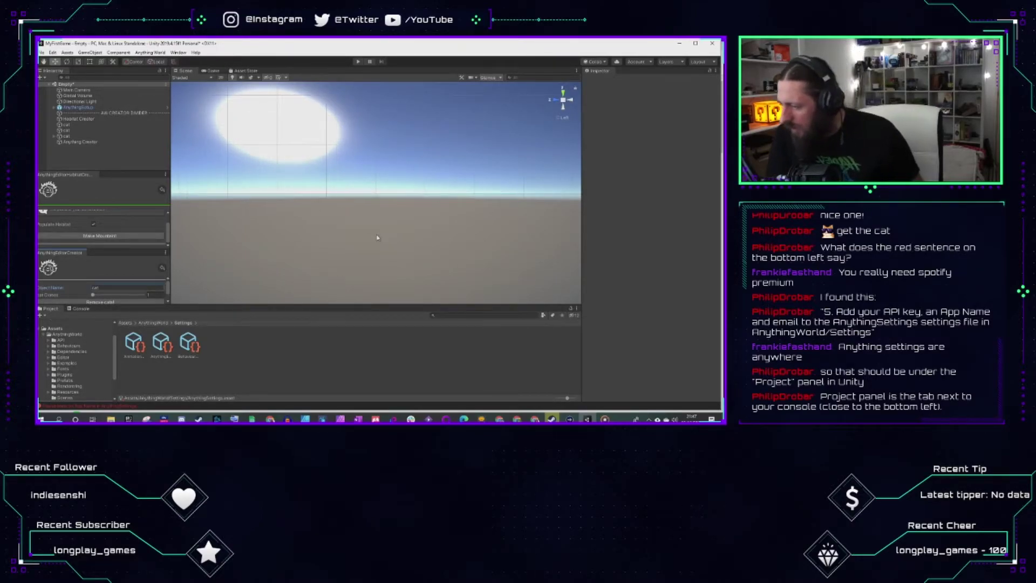
# Step: Generate a populated mountain habitat with the habitat creator and select its apple tree object
pyautogui.click(112, 237)
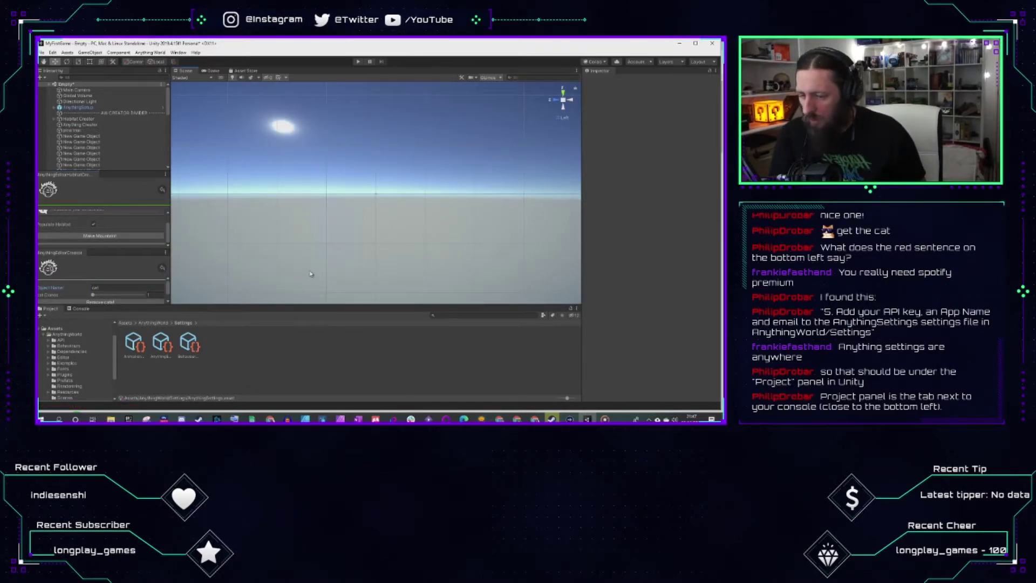
pyautogui.scroll(-4, 280, 245)
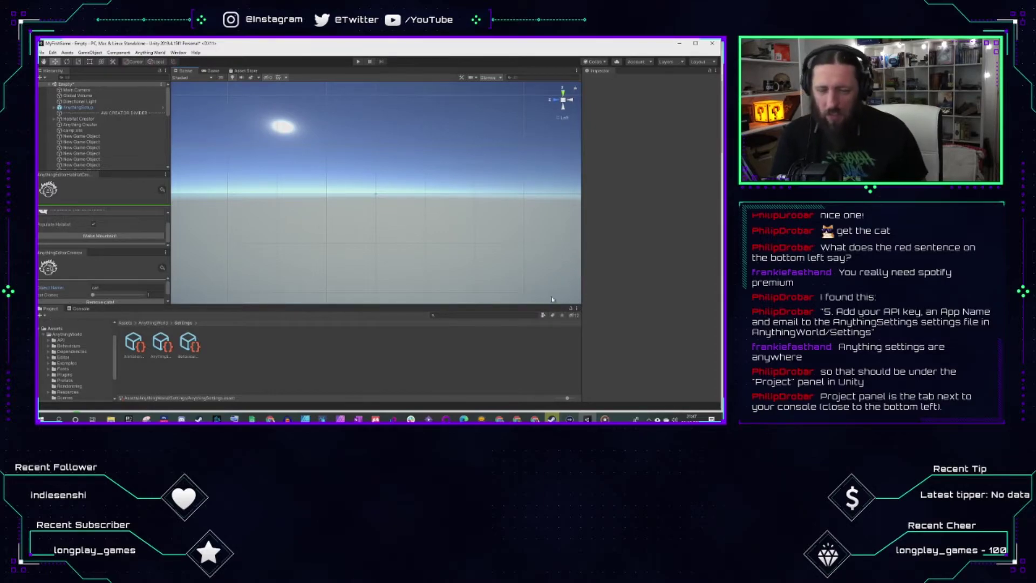
pyautogui.click(79, 130)
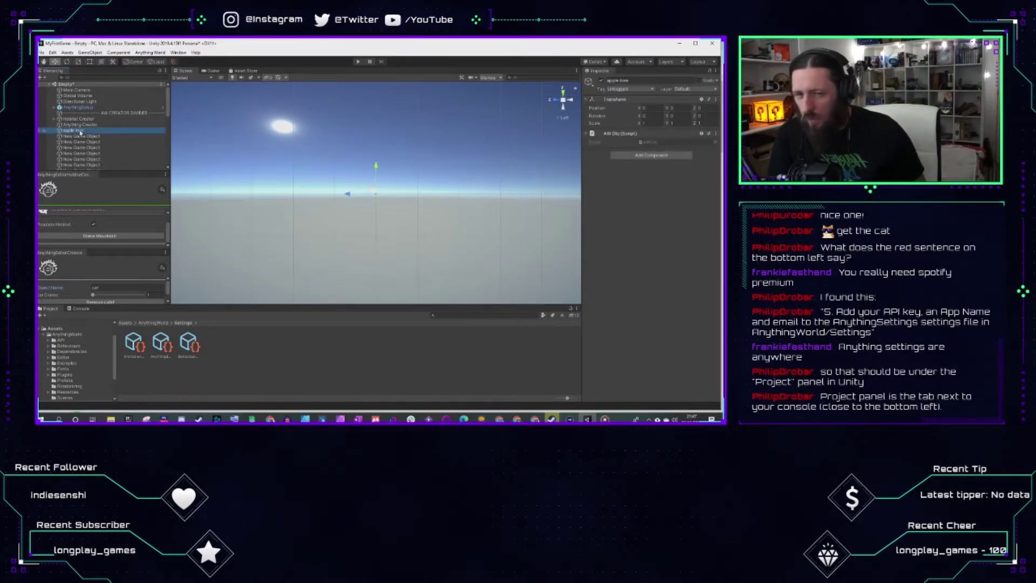
pyautogui.scroll(3, 378, 196)
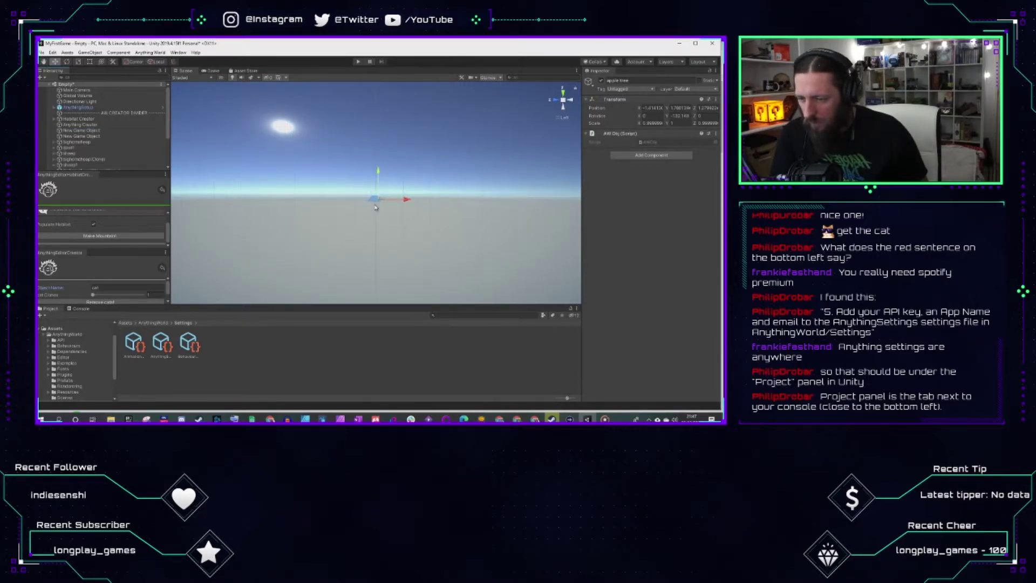
pyautogui.scroll(5, 396, 284)
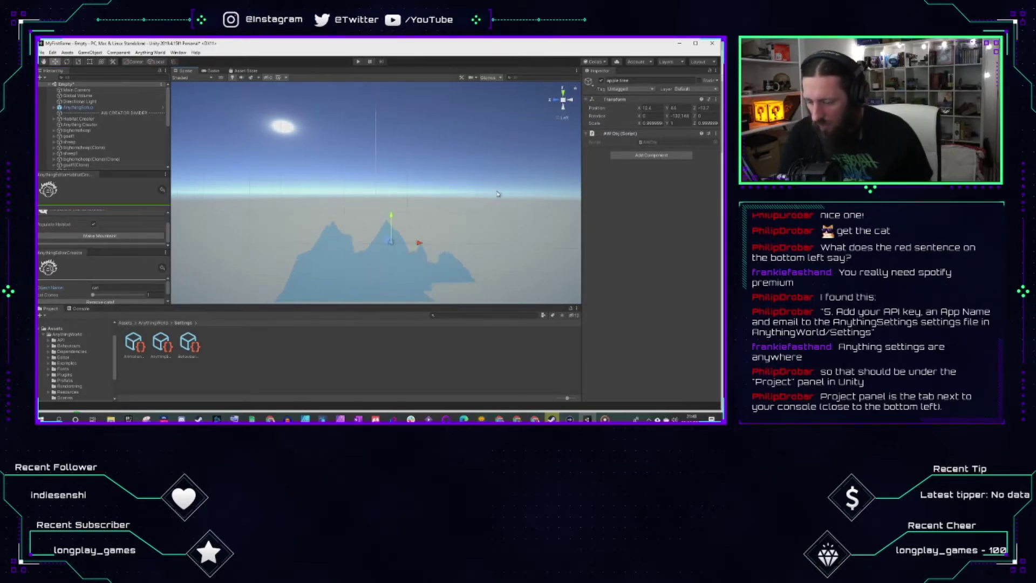
pyautogui.scroll(-2, 432, 259)
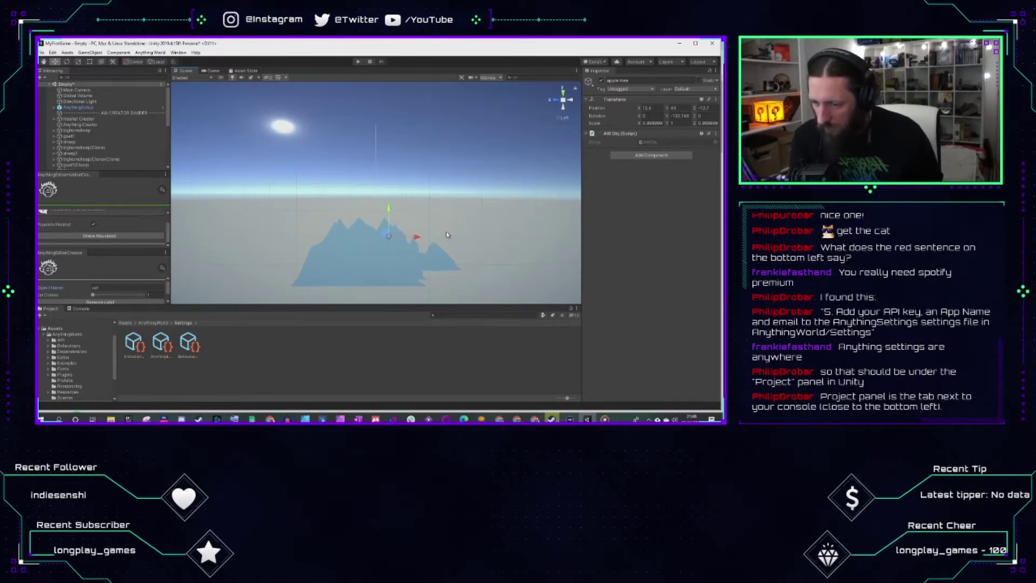
# Step: Examine the mountain habitat around the selected apple trees from different sides
pyautogui.keyDown('alt'); pyautogui.moveTo(436, 220); pyautogui.dragTo(310, 238); pyautogui.keyUp('alt')
pyautogui.scroll(3, 311, 238)
pyautogui.moveTo(311, 238); pyautogui.dragTo(348, 136, button='right')
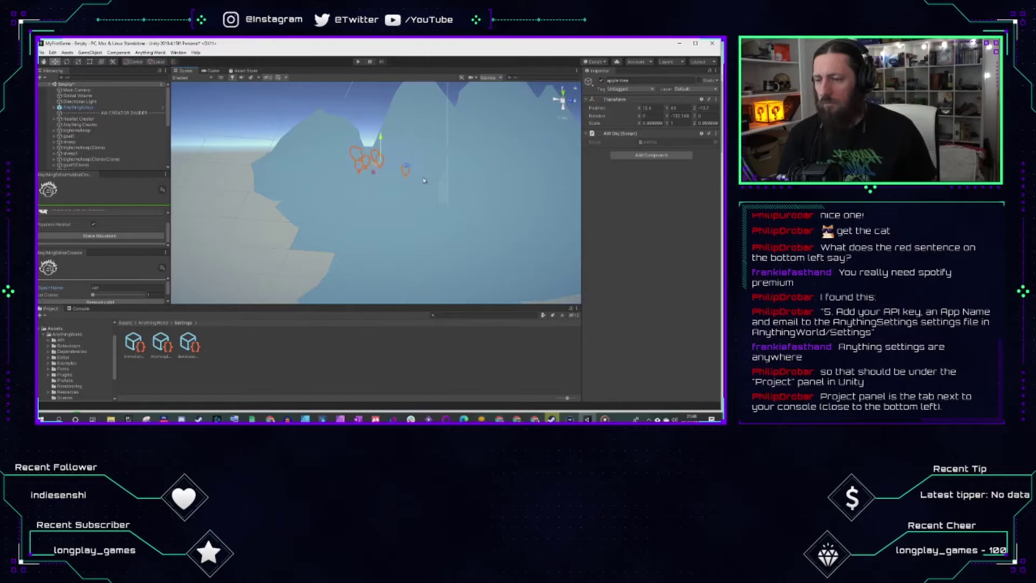
pyautogui.click(386, 170)
pyautogui.scroll(-5, 396, 145)
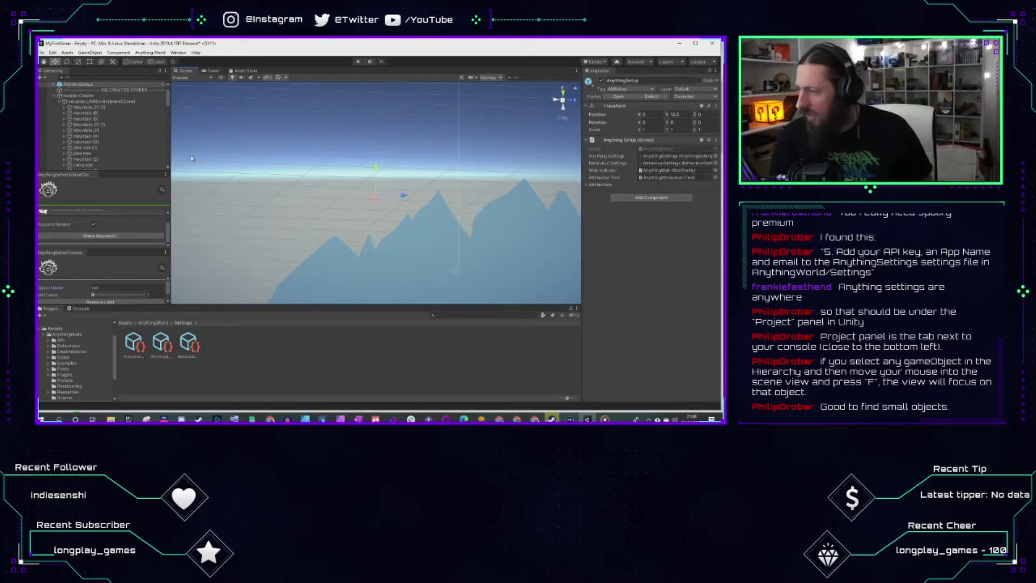
# Step: Focus the scene on the habitat's camp site object and examine its tent and surrounding trees
pyautogui.scroll(-2, 98, 141)
pyautogui.click(96, 144)
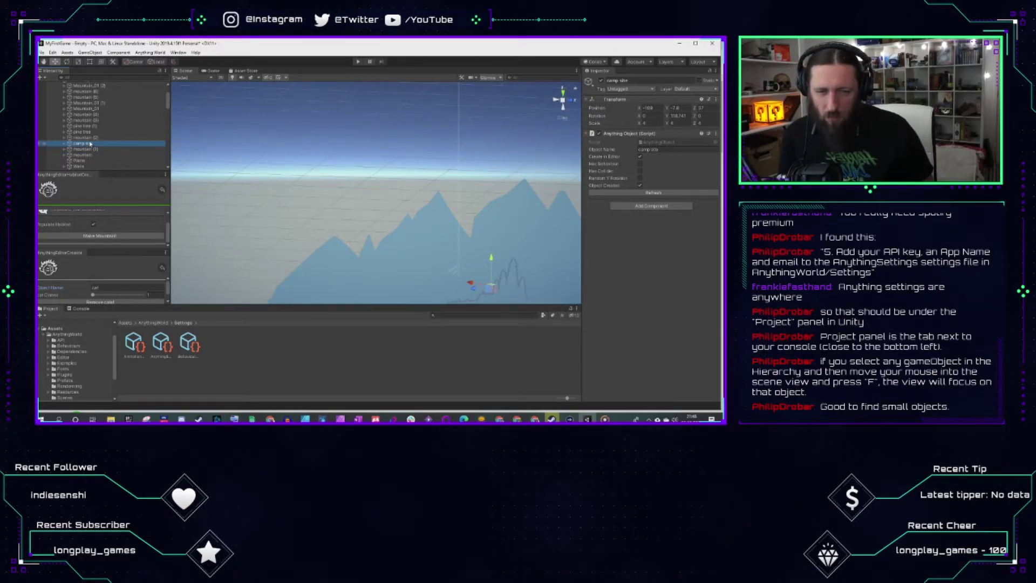
pyautogui.press('f')
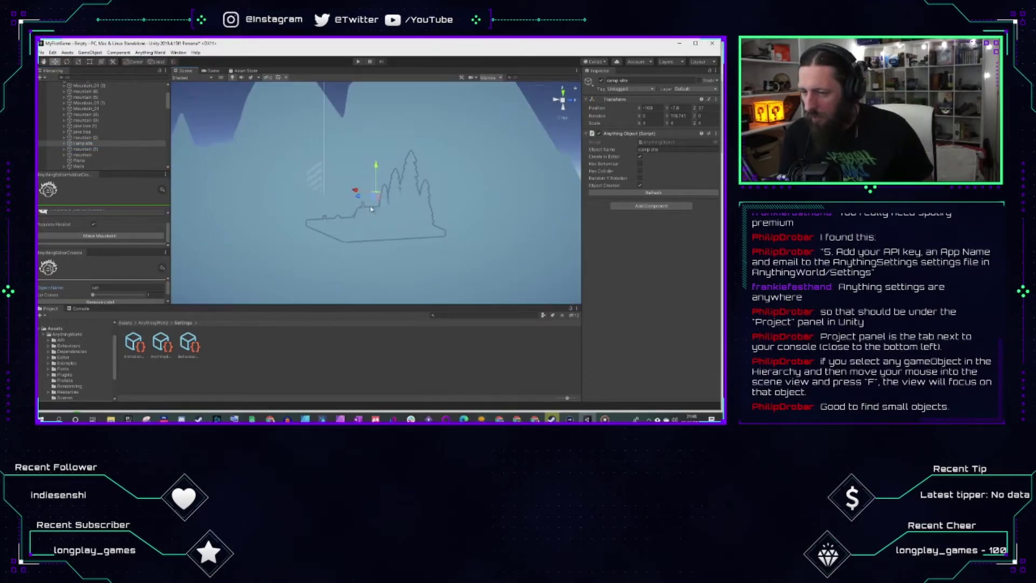
pyautogui.scroll(3, 372, 213)
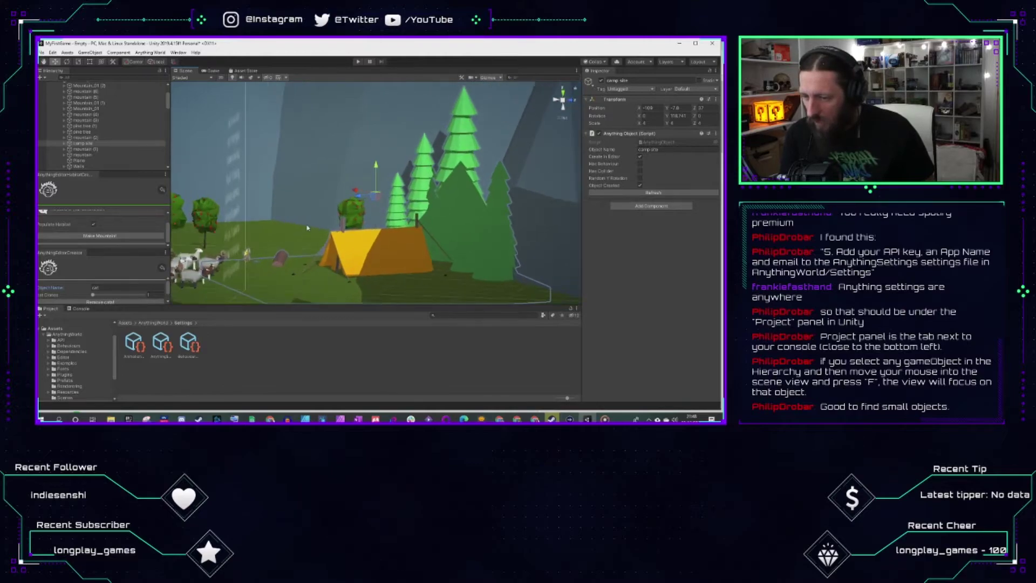
pyautogui.keyDown('alt'); pyautogui.moveTo(296, 210); pyautogui.dragTo(377, 232); pyautogui.keyUp('alt')
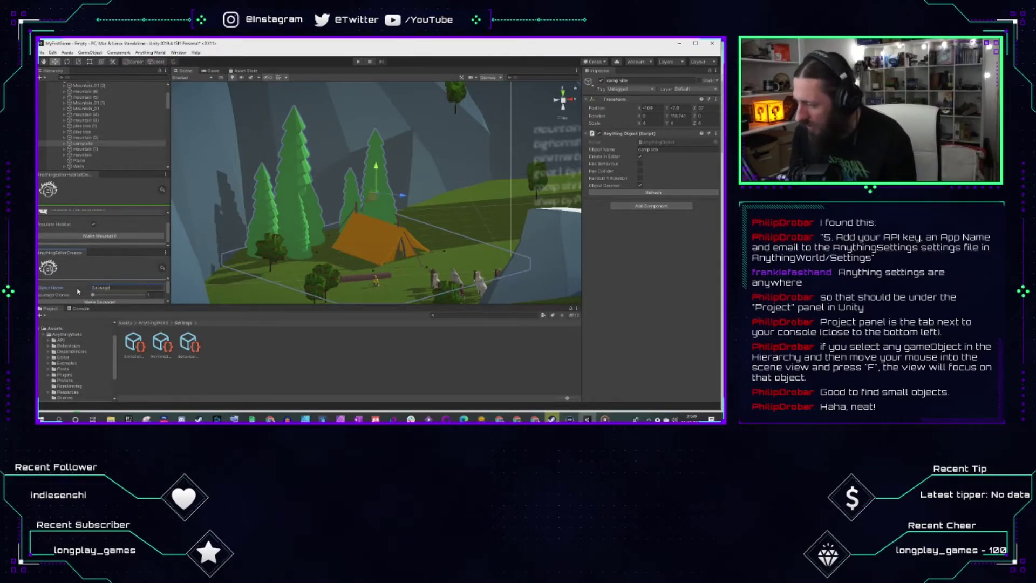
# Step: Request an object named Sausage from the Anything object creator
pyautogui.press('Return')
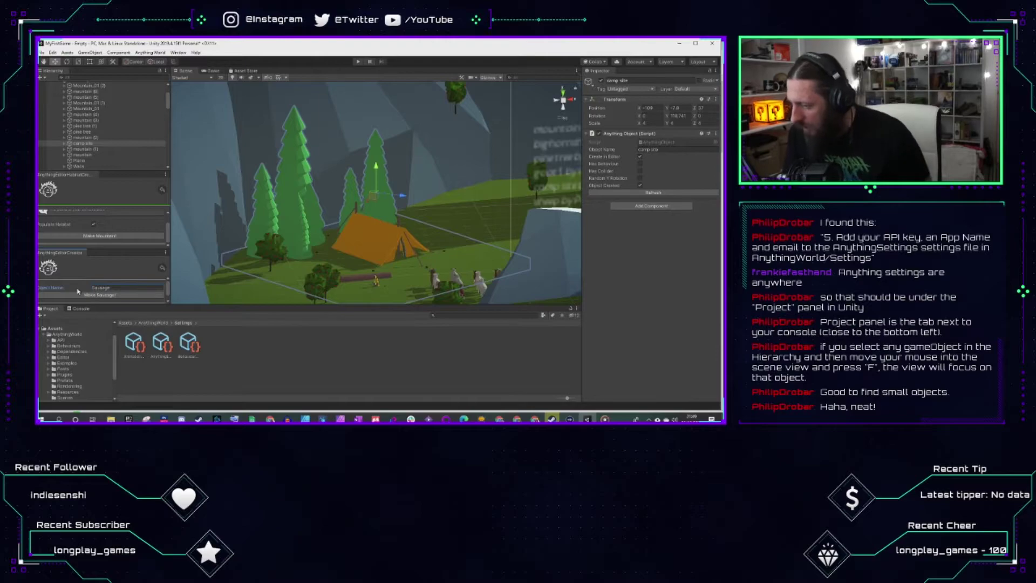
# Step: Try to make the Sausage object with the object creator and dismiss the resulting dialog
pyautogui.click(79, 294)
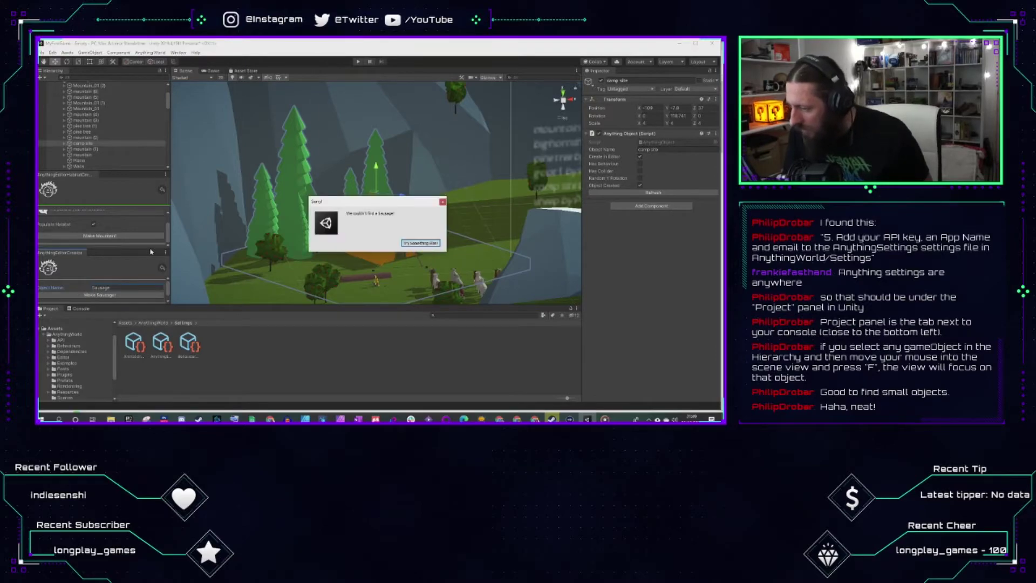
pyautogui.click(421, 243)
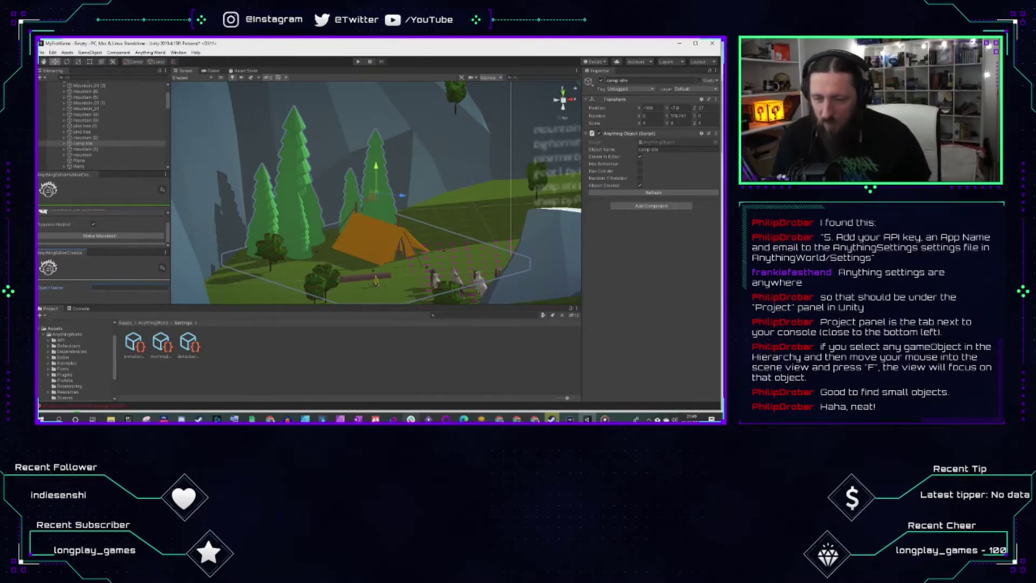
# Step: Examine the mountain habitat around the camp site, including the apple tree above it, from different angles and distances
pyautogui.scroll(-6, 427, 286)
pyautogui.scroll(5, 421, 280)
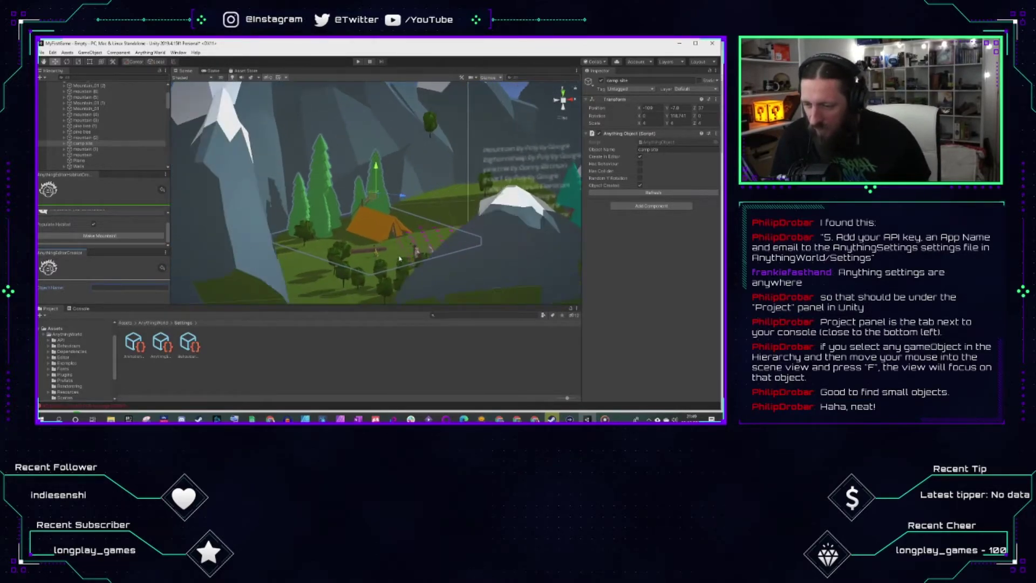
pyautogui.scroll(-4, 412, 267)
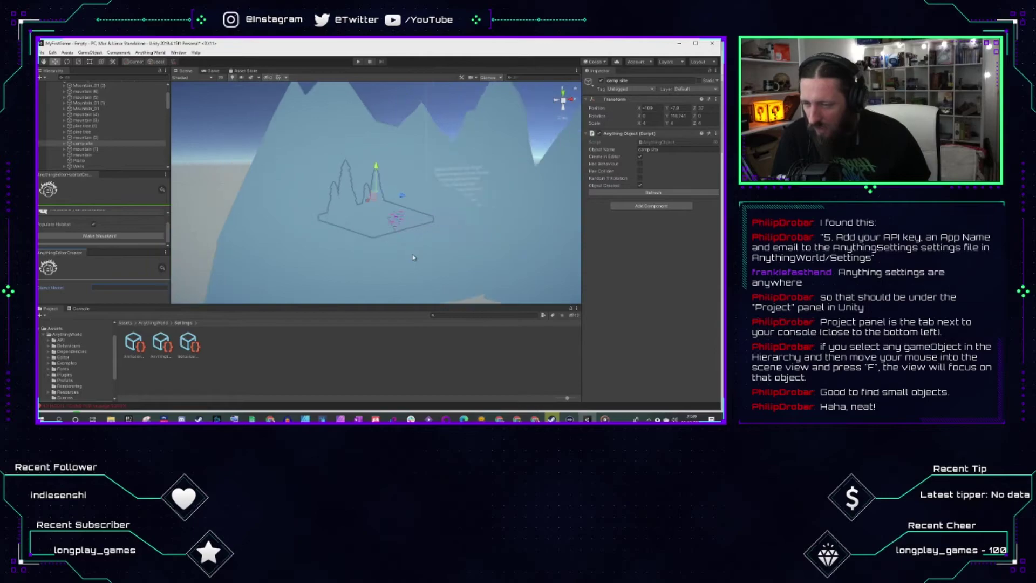
pyautogui.scroll(3, 413, 258)
pyautogui.keyDown('alt'); pyautogui.moveTo(470, 235); pyautogui.dragTo(305, 124); pyautogui.keyUp('alt')
pyautogui.click(303, 133)
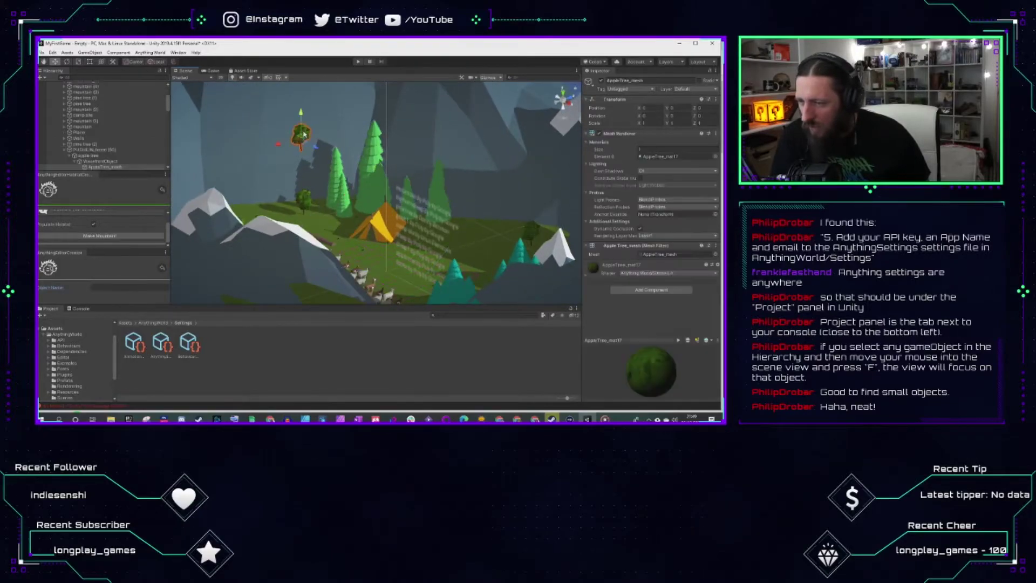
pyautogui.keyDown('alt'); pyautogui.moveTo(429, 205); pyautogui.dragTo(263, 211); pyautogui.keyUp('alt')
pyautogui.keyDown('alt'); pyautogui.moveTo(316, 185); pyautogui.dragTo(364, 120); pyautogui.keyUp('alt')
pyautogui.scroll(5, 145, 148)
pyautogui.scroll(2, 145, 148)
# Step: Delete the mountain environment object, mountain_AWEnvironment(Clone), from the scene hierarchy
pyautogui.click(97, 124)
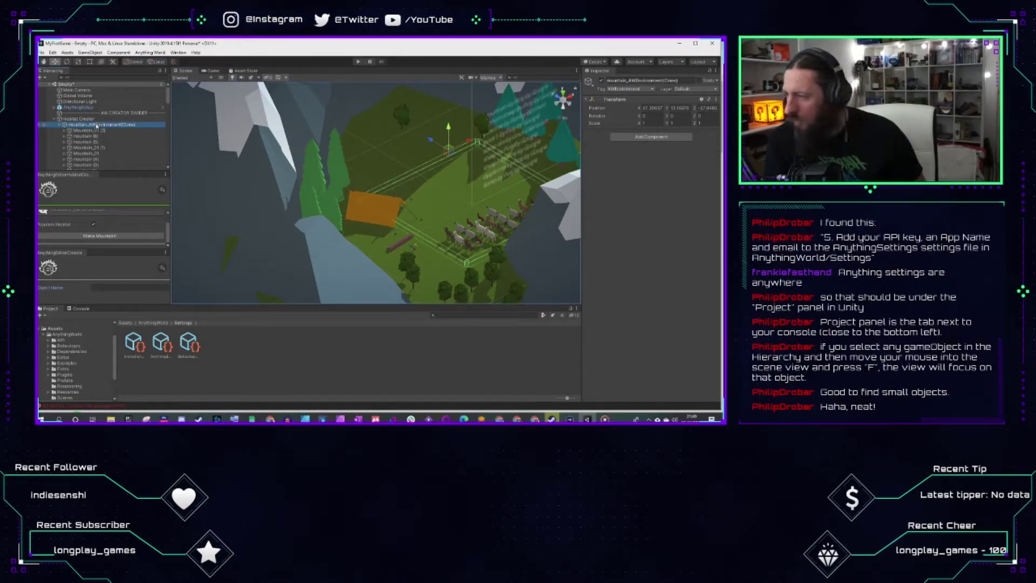
pyautogui.rightClick(97, 126)
pyautogui.click(131, 162)
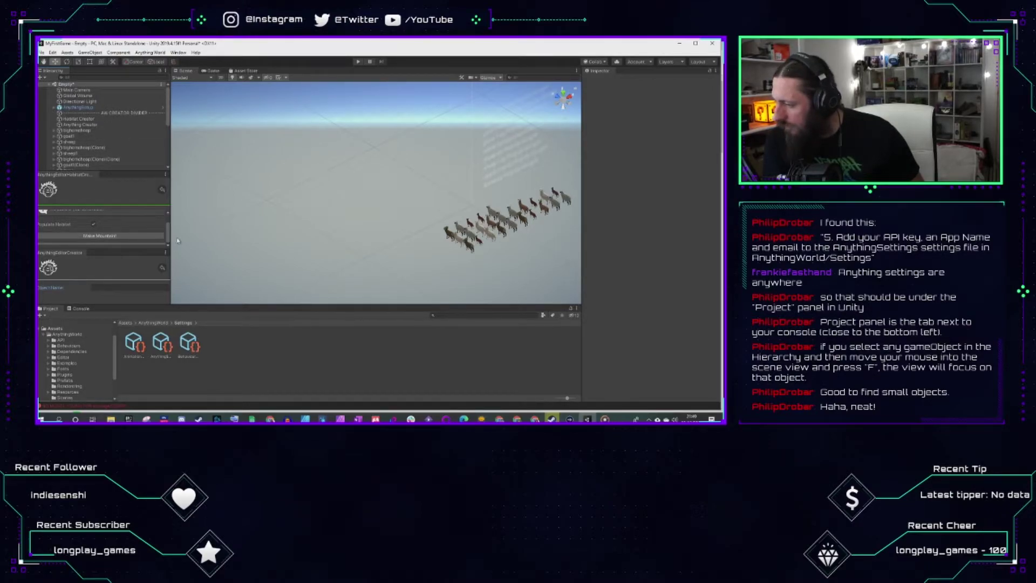
# Step: Choose Outer Space as the habitat creator's habitat and generate it with populating enabled
pyautogui.moveTo(169, 234); pyautogui.dragTo(168, 221)
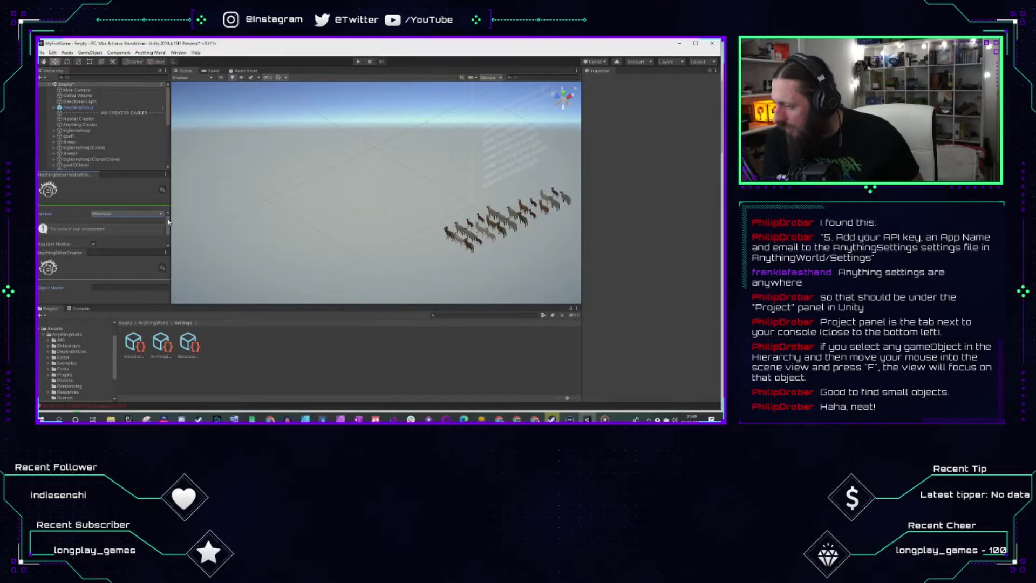
pyautogui.click(138, 214)
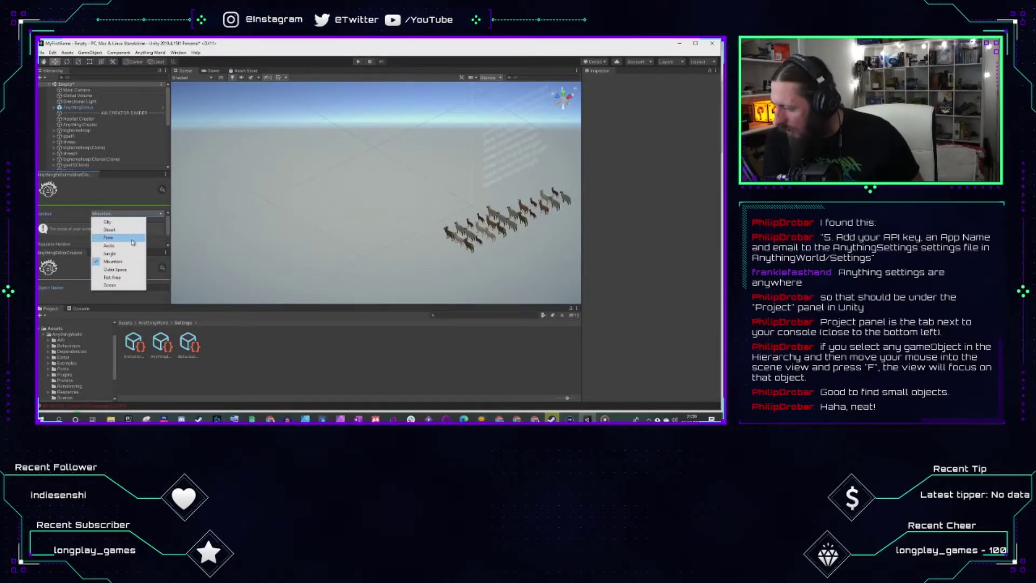
pyautogui.click(127, 270)
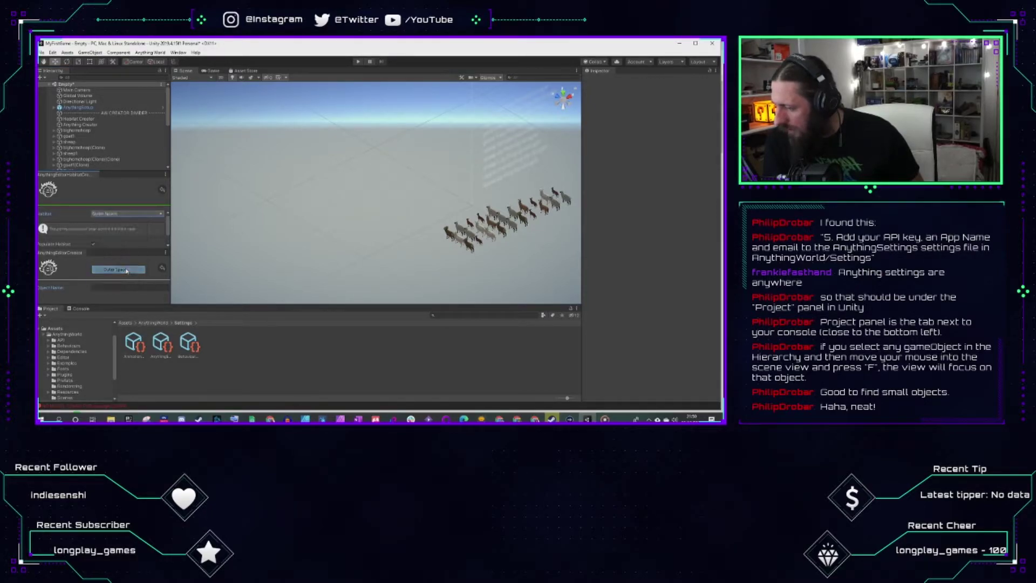
pyautogui.scroll(-1, 114, 237)
pyautogui.click(115, 237)
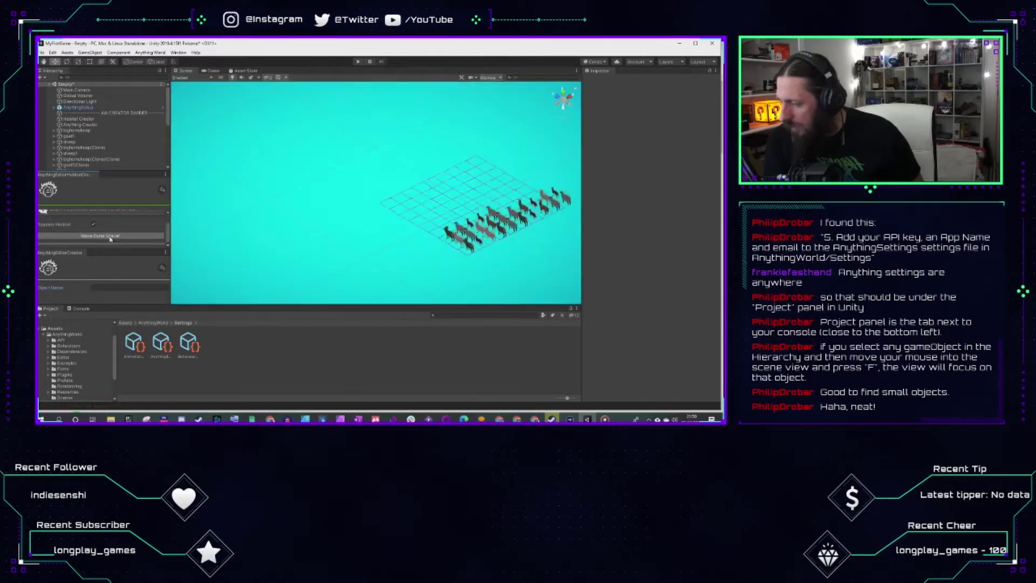
# Step: Examine the generated spaceships, rockets and satellites in the outer space habitat from several angles, close up and from afar
pyautogui.keyDown('alt'); pyautogui.moveTo(486, 249); pyautogui.dragTo(578, 183); pyautogui.keyUp('alt')
pyautogui.keyDown('alt'); pyautogui.moveTo(426, 167); pyautogui.dragTo(647, 178); pyautogui.keyUp('alt')
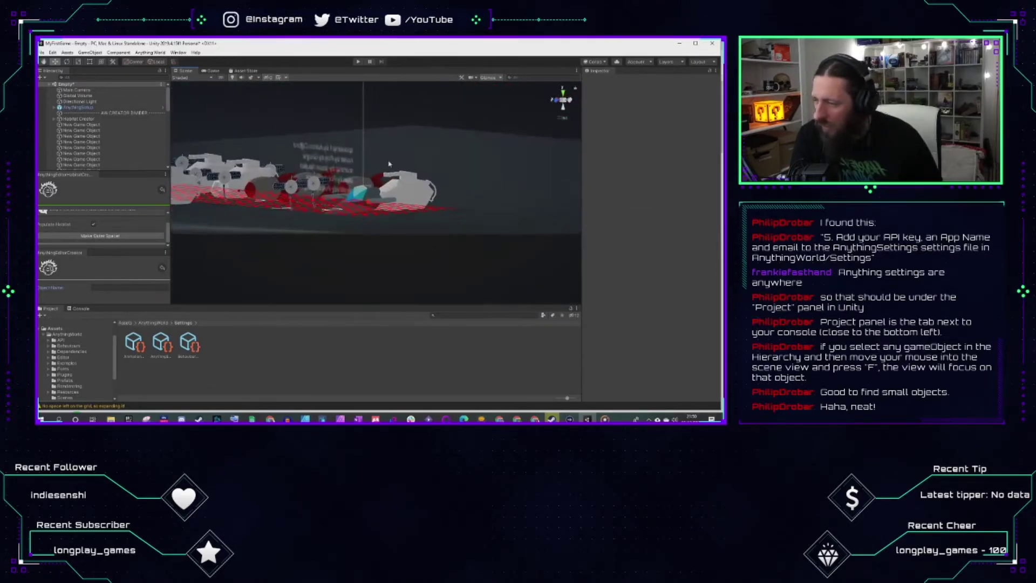
pyautogui.press('f')
pyautogui.scroll(2, 345, 186)
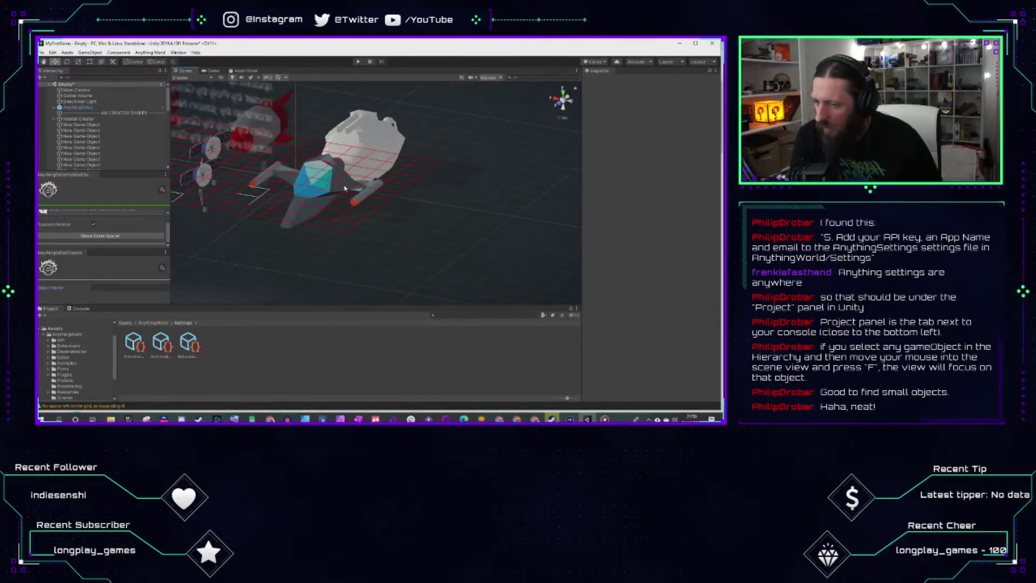
pyautogui.scroll(2, 345, 186)
pyautogui.keyDown('alt'); pyautogui.moveTo(345, 185); pyautogui.dragTo(236, 150); pyautogui.keyUp('alt')
pyautogui.scroll(-5, 332, 184)
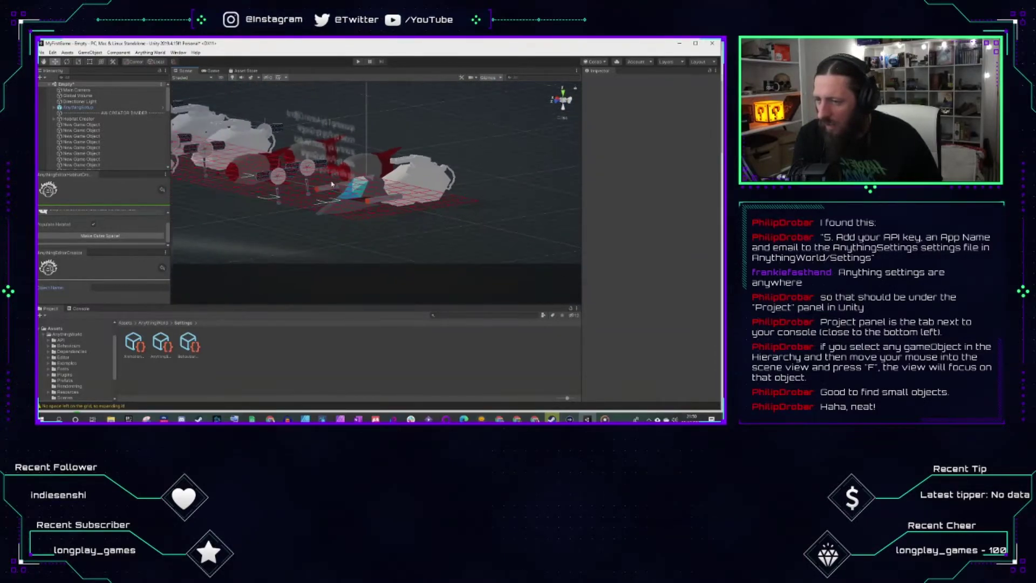
pyautogui.scroll(-3, 331, 184)
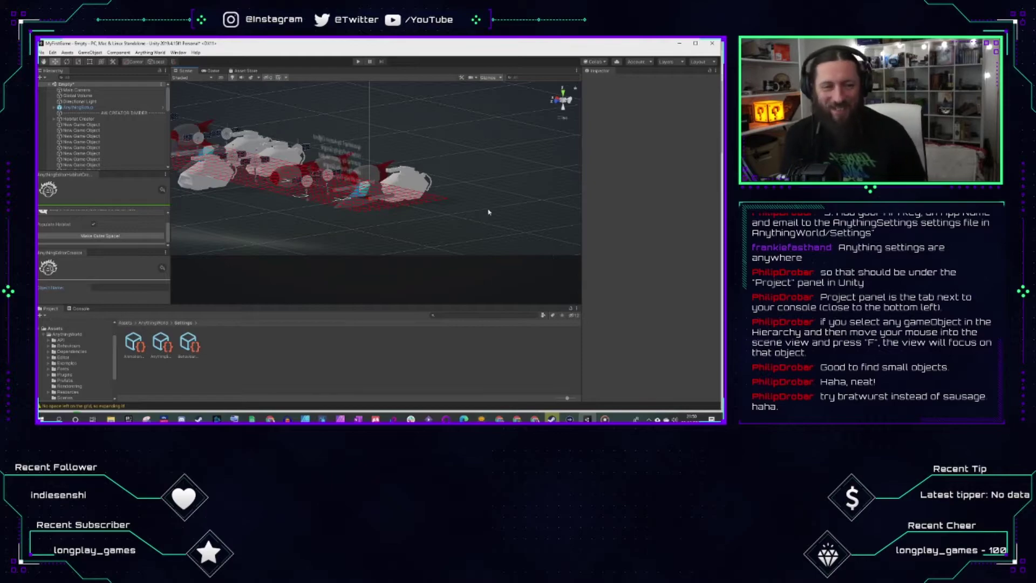
pyautogui.keyDown('alt'); pyautogui.moveTo(305, 190); pyautogui.dragTo(215, 185); pyautogui.keyUp('alt')
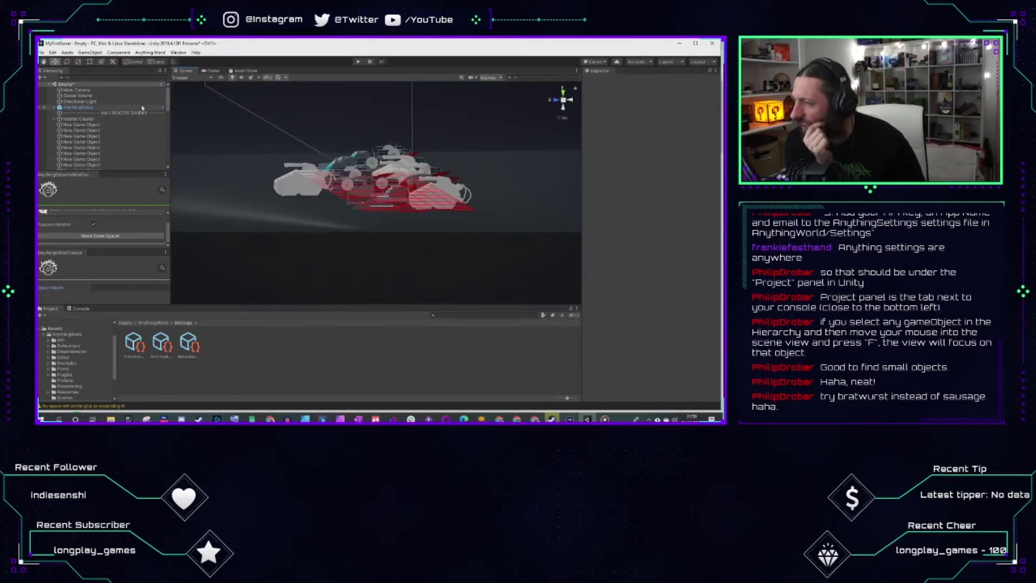
# Step: Expand the Habitat Creator object in the hierarchy and delete its child space_AWEnvironment(Clone)
pyautogui.moveTo(169, 99)
pyautogui.mouseDown()
pyautogui.moveTo(168, 157)
pyautogui.moveTo(167, 98)
pyautogui.mouseUp()
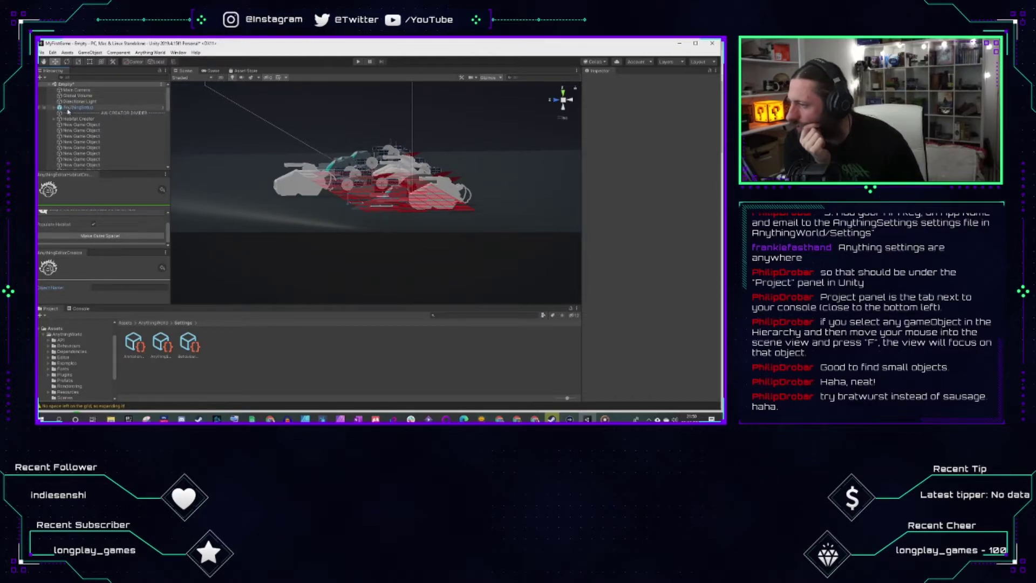
pyautogui.scroll(-10, 85, 148)
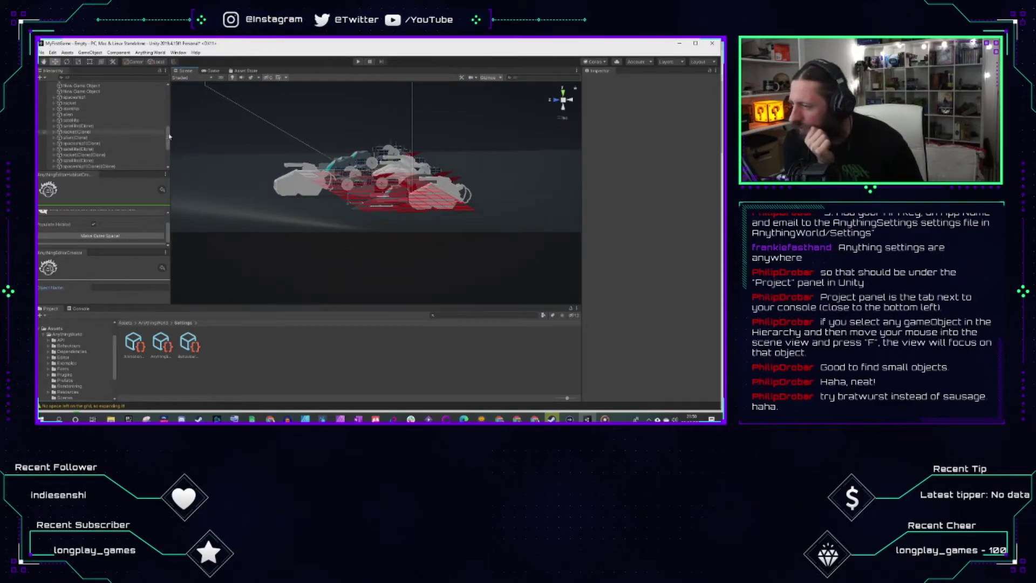
pyautogui.scroll(-5, 171, 157)
pyautogui.moveTo(171, 153); pyautogui.dragTo(169, 98)
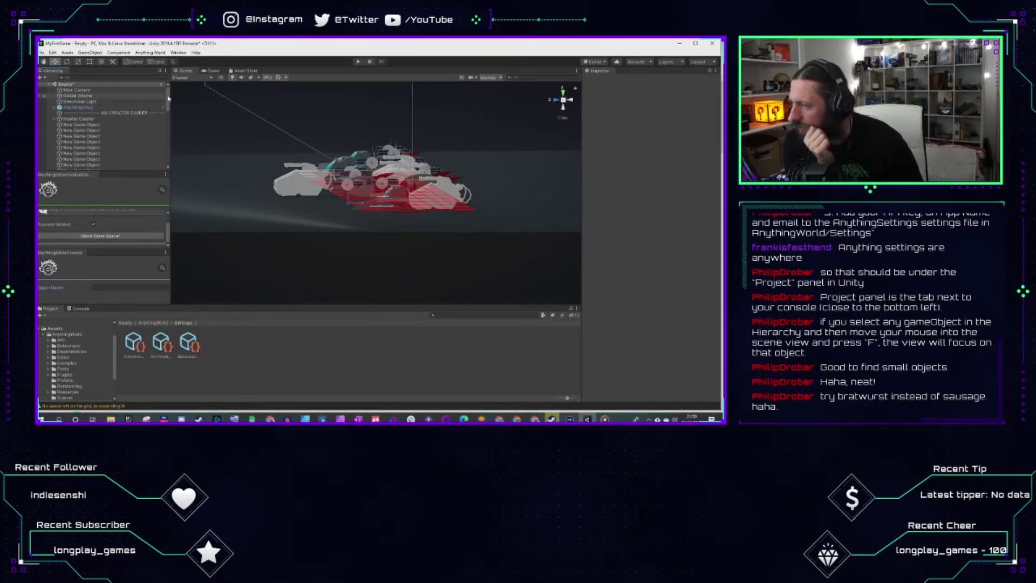
pyautogui.click(56, 110)
pyautogui.click(55, 110)
pyautogui.click(55, 120)
pyautogui.click(60, 125)
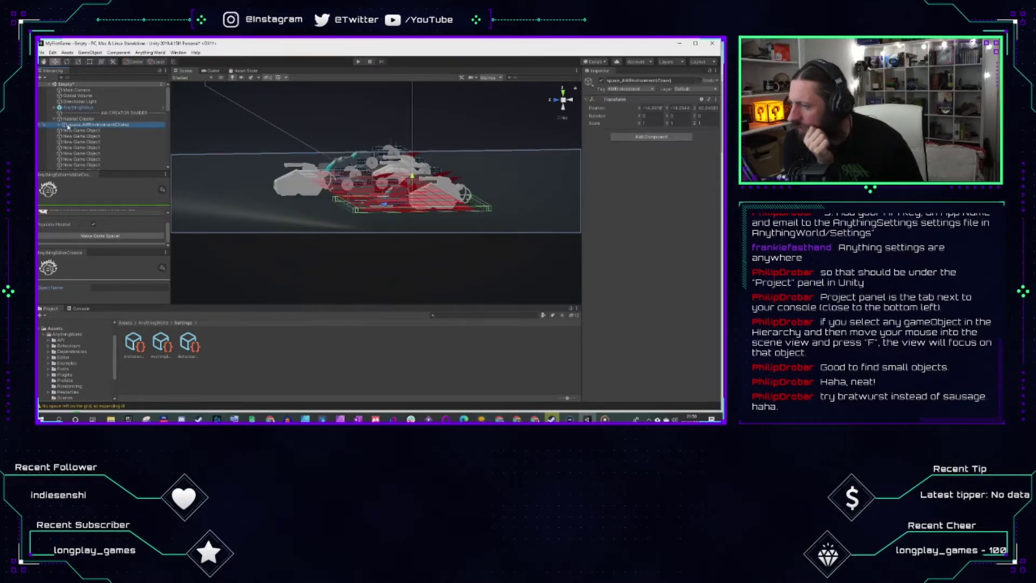
pyautogui.rightClick(67, 124)
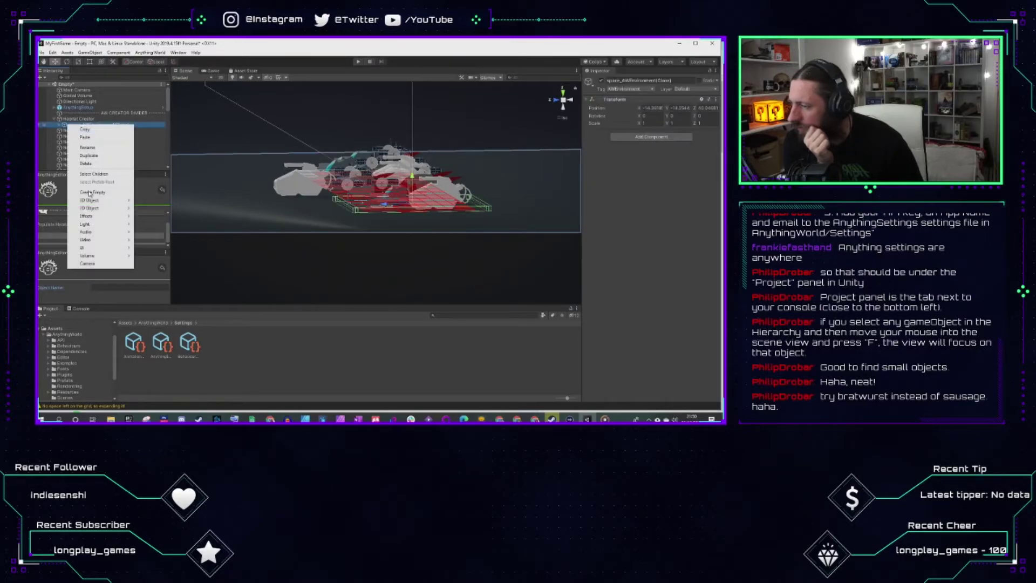
pyautogui.click(87, 163)
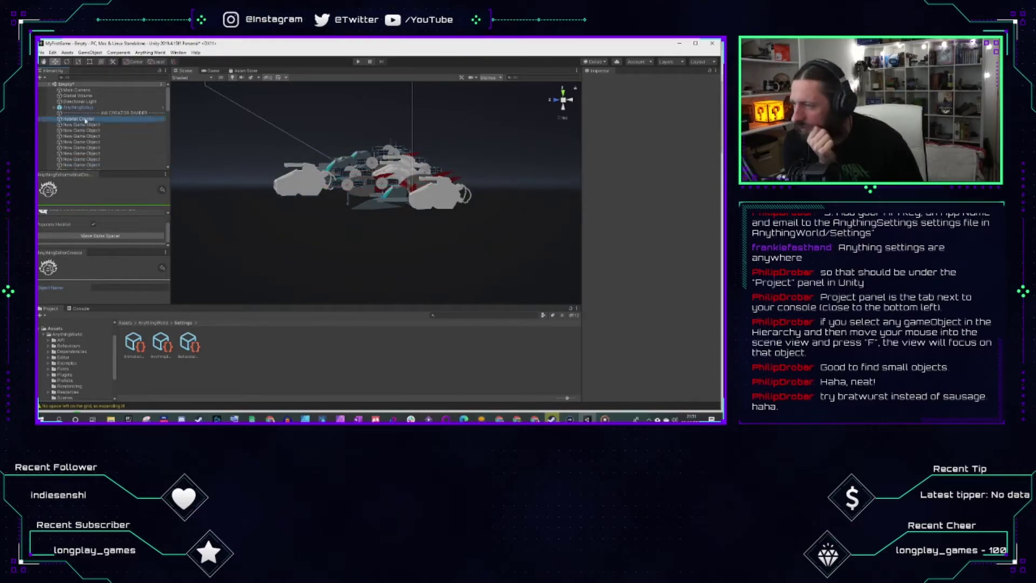
# Step: Delete the Habitat Creator object from the scene hierarchy
pyautogui.click(84, 119)
pyautogui.rightClick(85, 120)
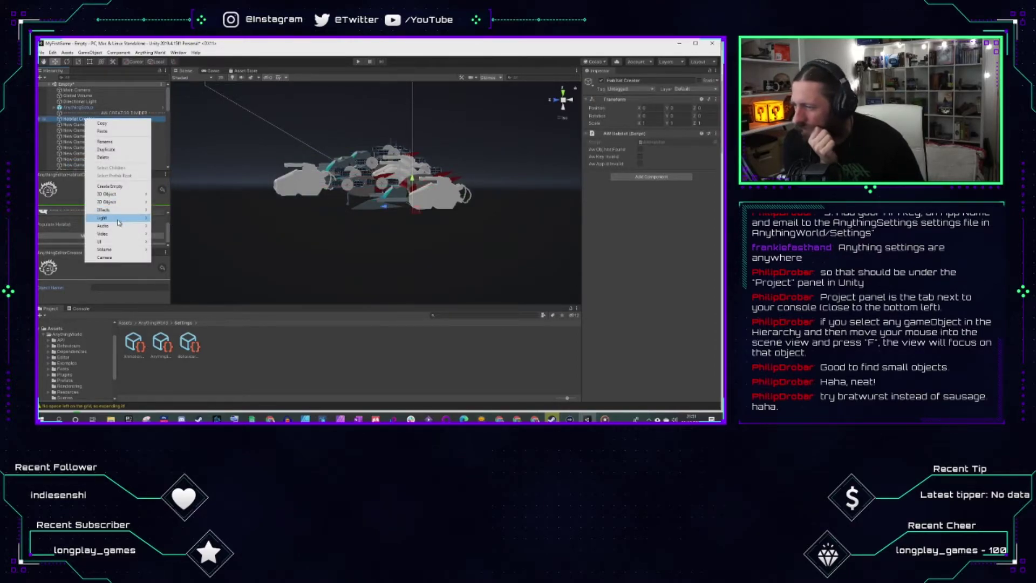
pyautogui.click(118, 157)
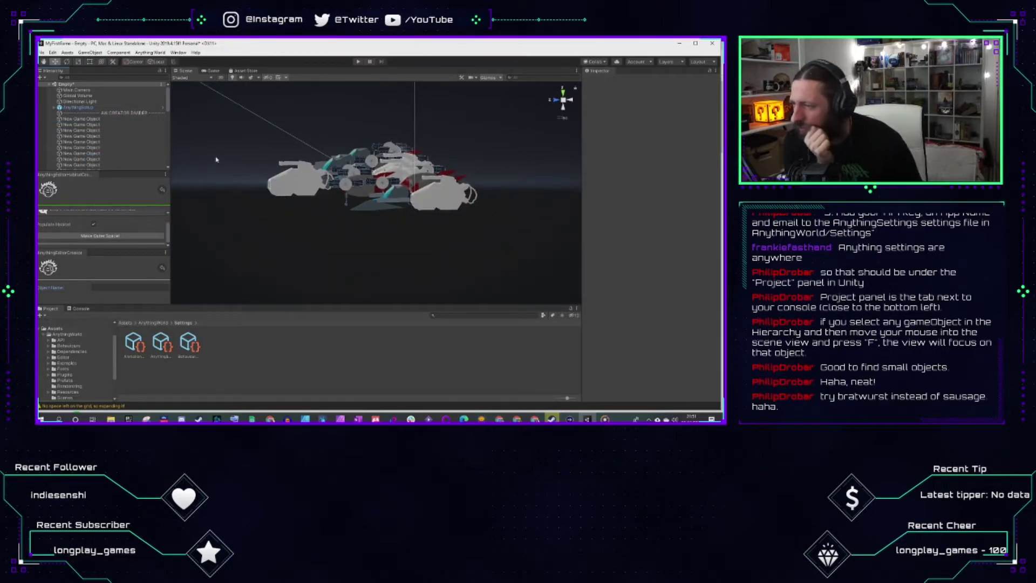
# Step: Run the scene in play mode to watch the generated space objects, and pause it
pyautogui.moveTo(168, 231)
pyautogui.mouseDown()
pyautogui.moveTo(168, 220)
pyautogui.moveTo(170, 247)
pyautogui.mouseUp()
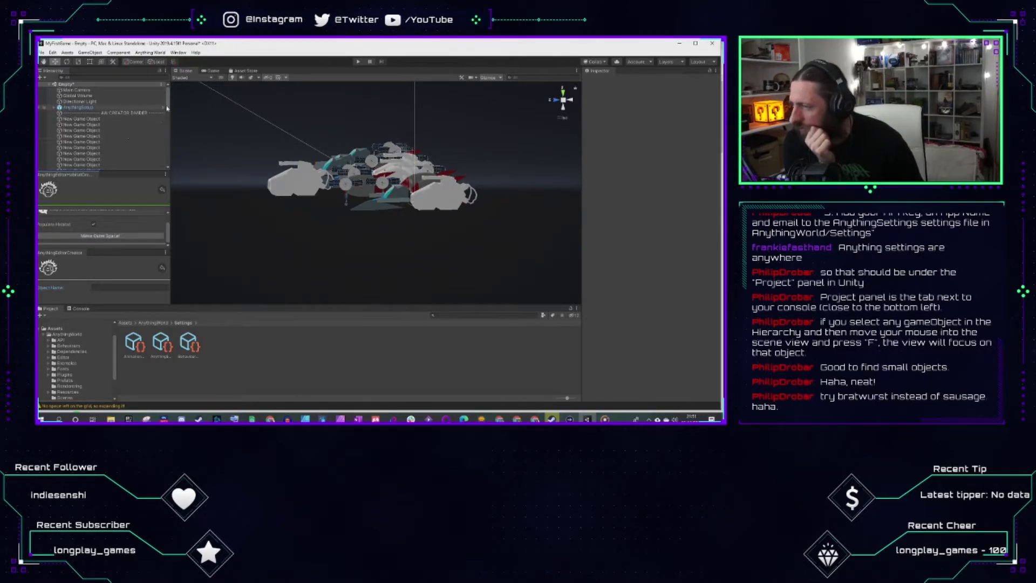
pyautogui.moveTo(168, 107)
pyautogui.mouseDown()
pyautogui.moveTo(162, 145)
pyautogui.moveTo(160, 103)
pyautogui.mouseUp()
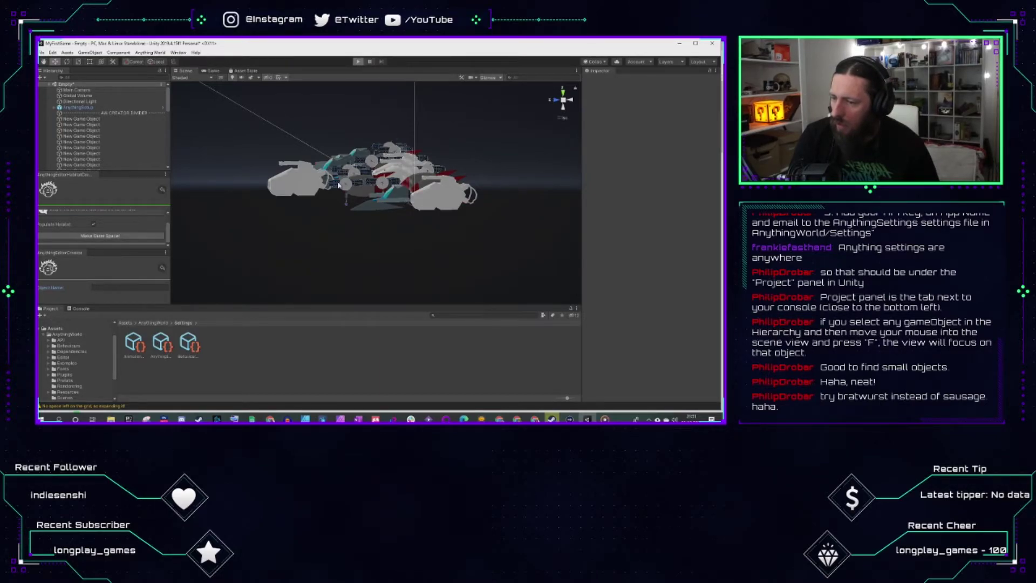
pyautogui.hotkey('ctrl', 'p')
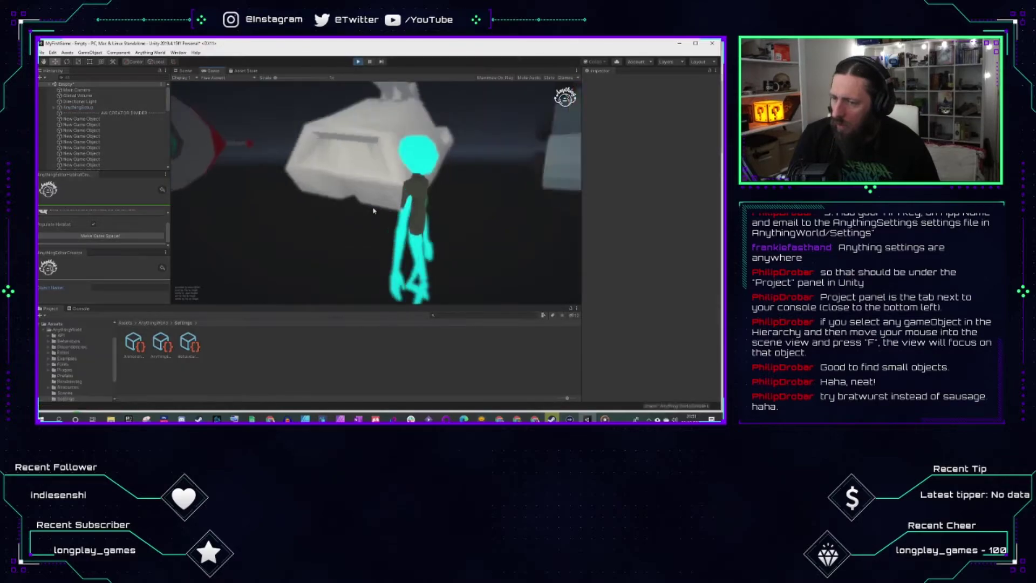
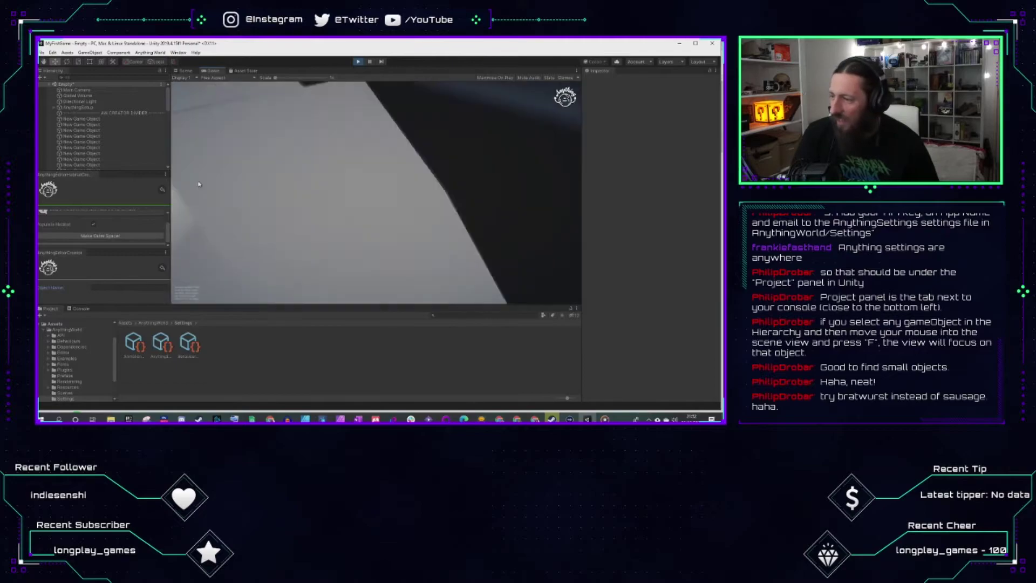
pyautogui.click(370, 61)
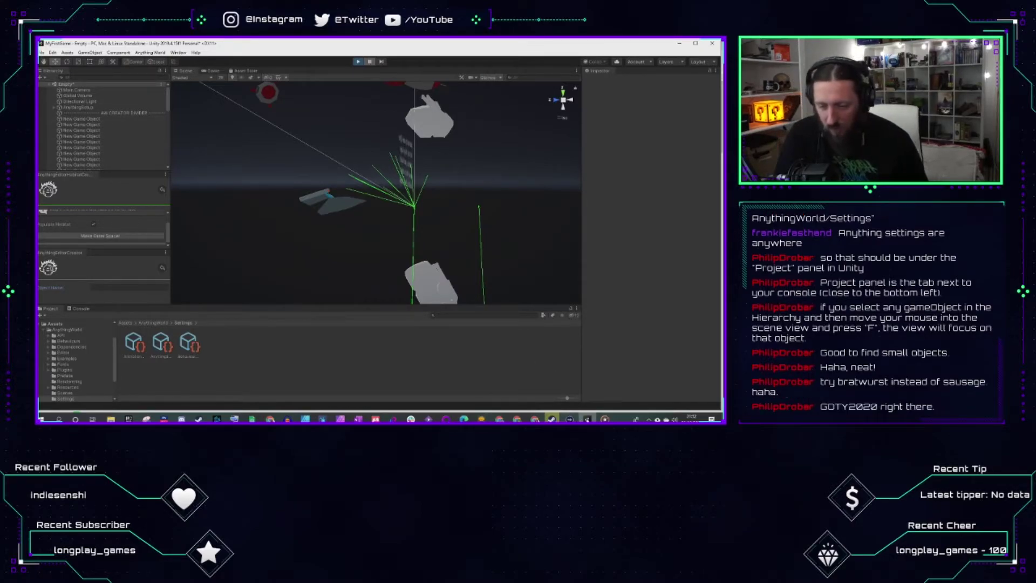
# Step: Switch to the browser, play the Anything World custom editor panels tutorial on YouTube, and pause it
pyautogui.moveTo(499, 420)
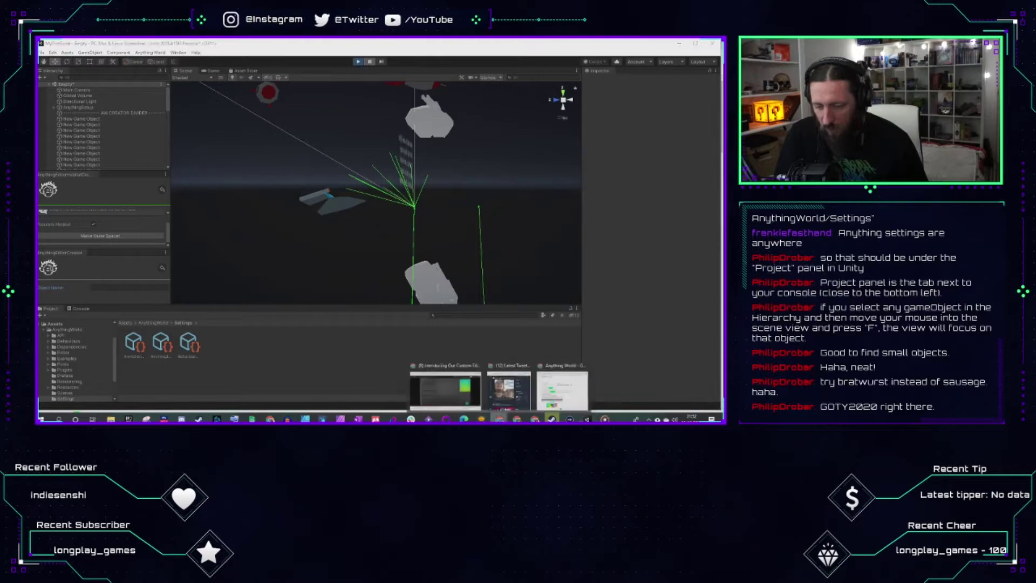
pyautogui.click(434, 381)
pyautogui.click(369, 268)
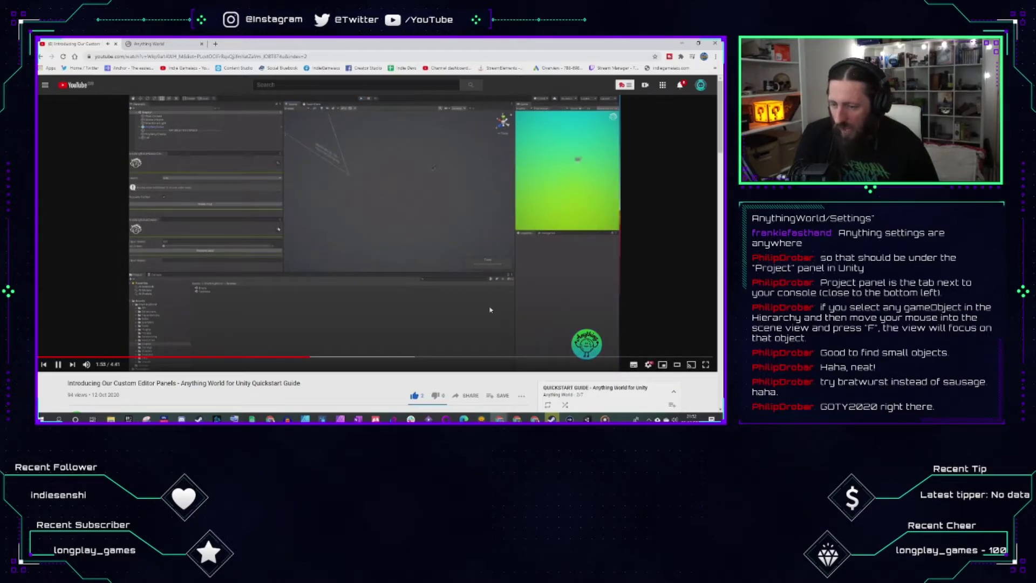
pyautogui.click(507, 319)
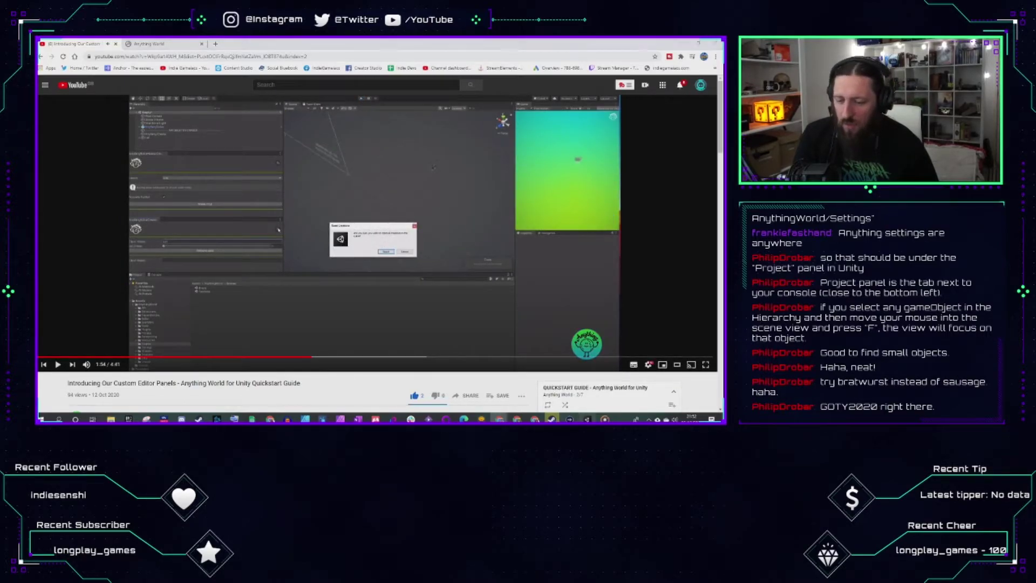
# Step: Return to Unity, stop the paused session, and run the space scene once more before exiting play mode
pyautogui.click(587, 419)
pyautogui.click(358, 61)
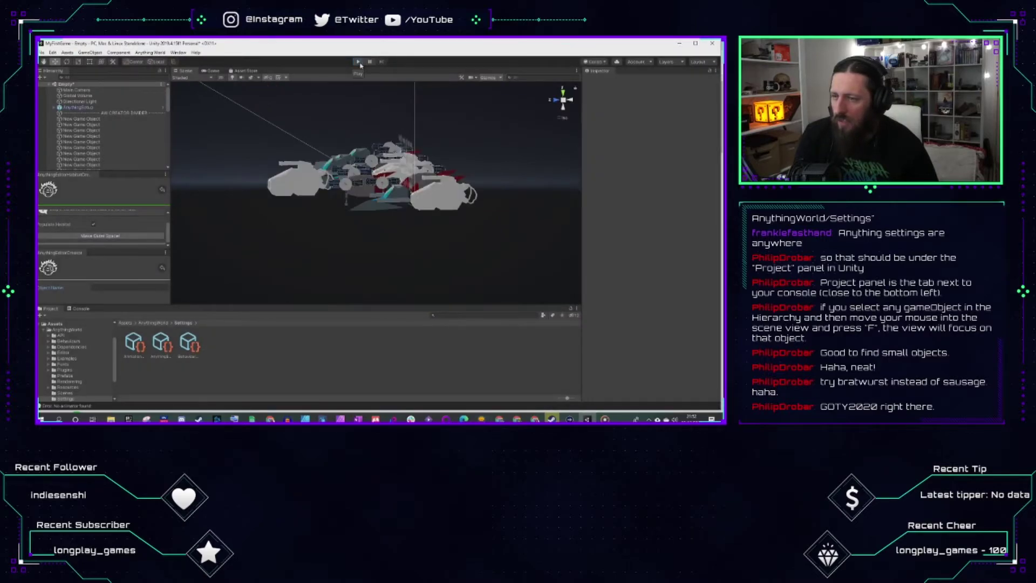
pyautogui.click(357, 62)
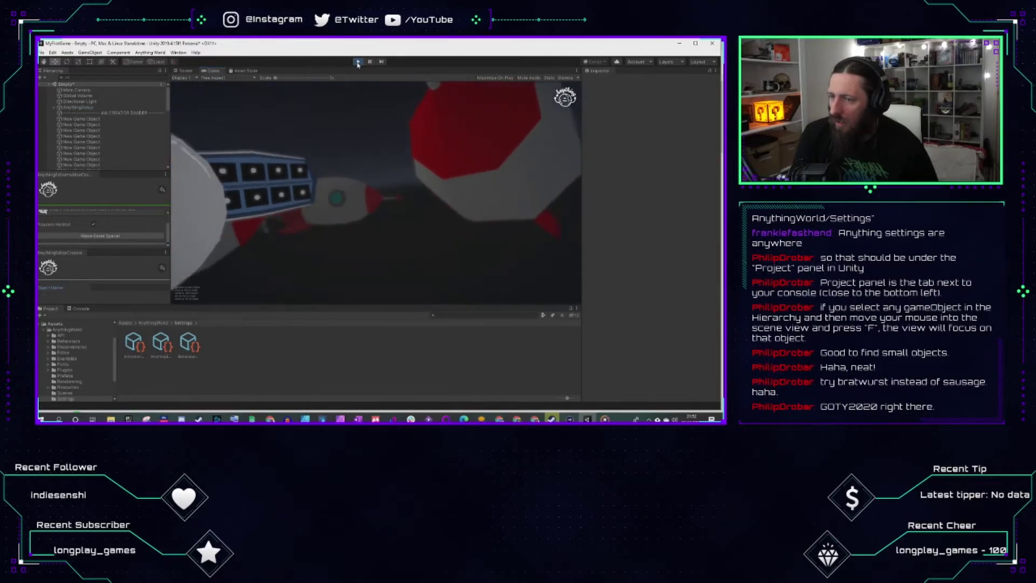
pyautogui.click(357, 61)
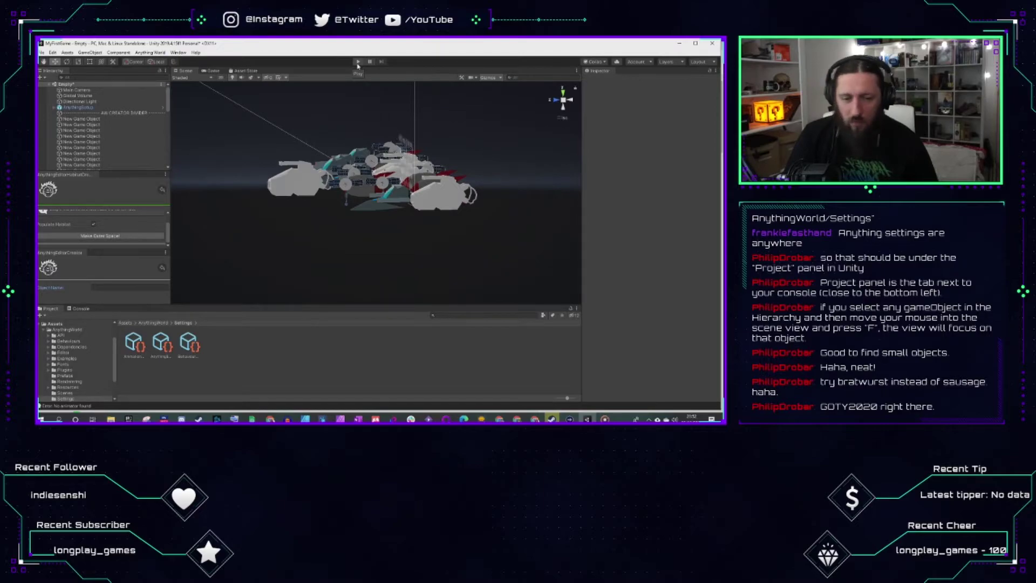
# Step: Play the space scene to check the alien and spacecraft through the game camera, and exit play mode
pyautogui.click(358, 64)
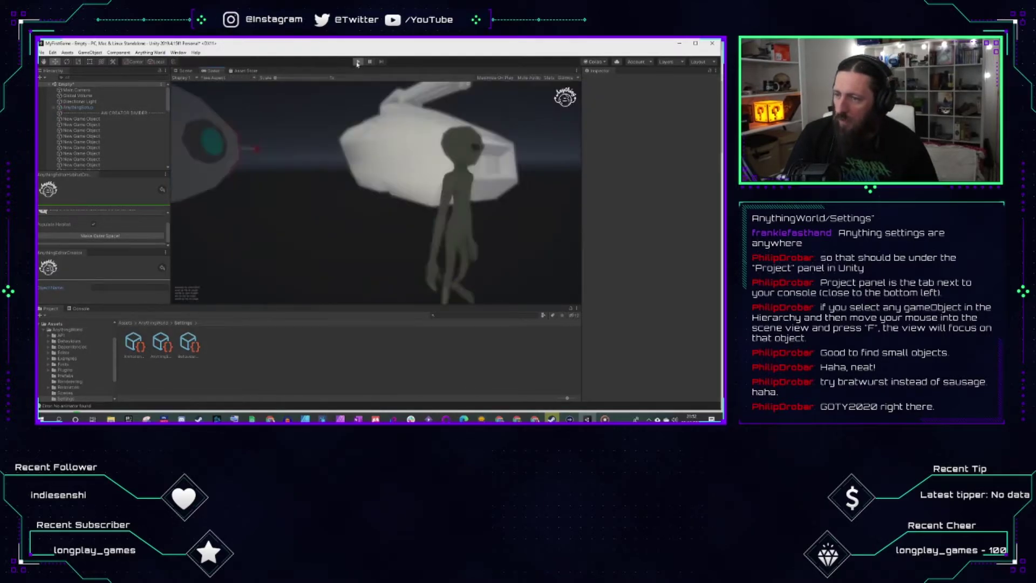
pyautogui.click(357, 63)
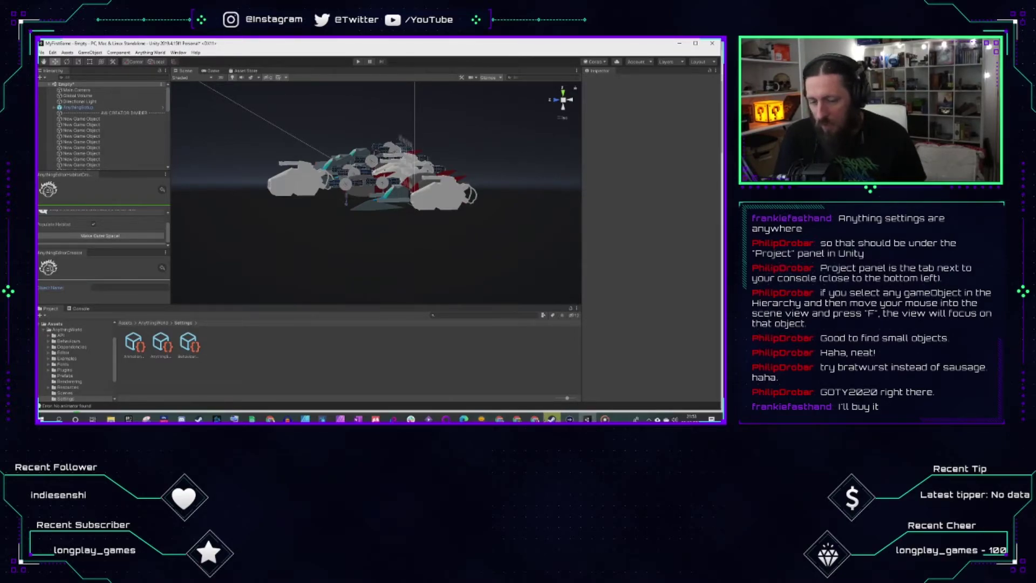
# Step: Switch to the browser, continue the Anything World custom editor panels tutorial from 1:54, and pause it at 2:58
pyautogui.moveTo(499, 419)
pyautogui.click(440, 386)
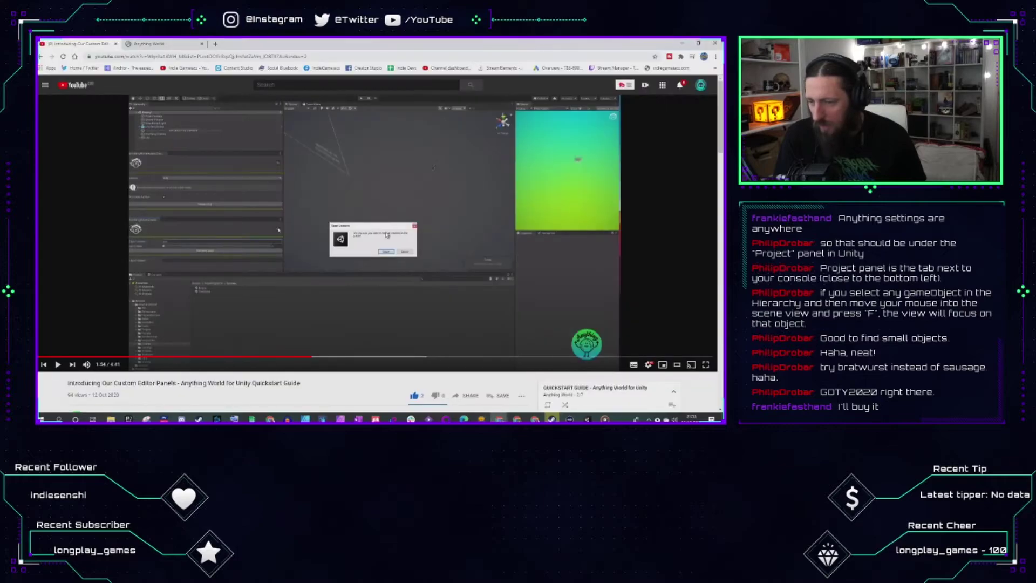
pyautogui.click(386, 234)
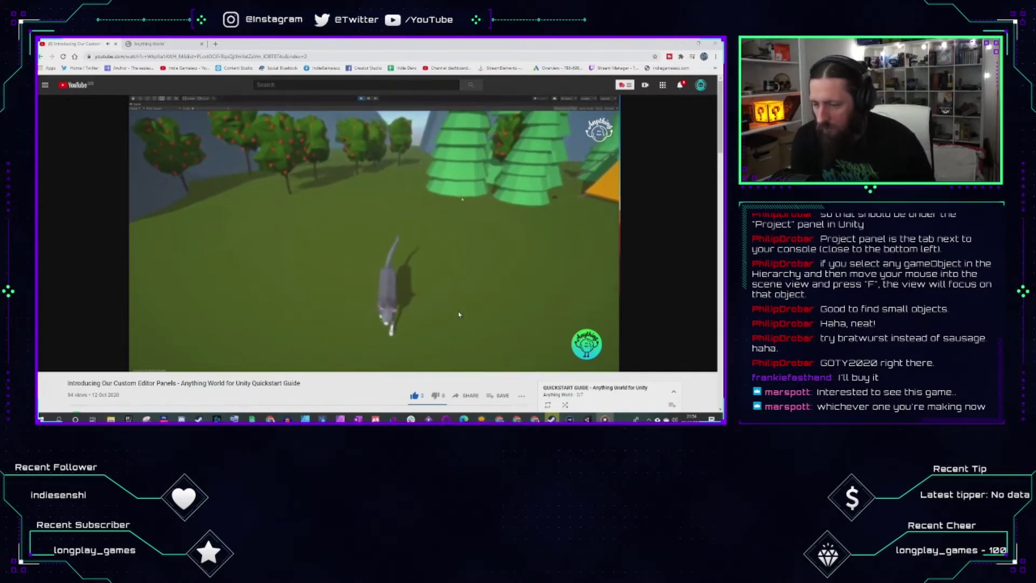
pyautogui.click(456, 272)
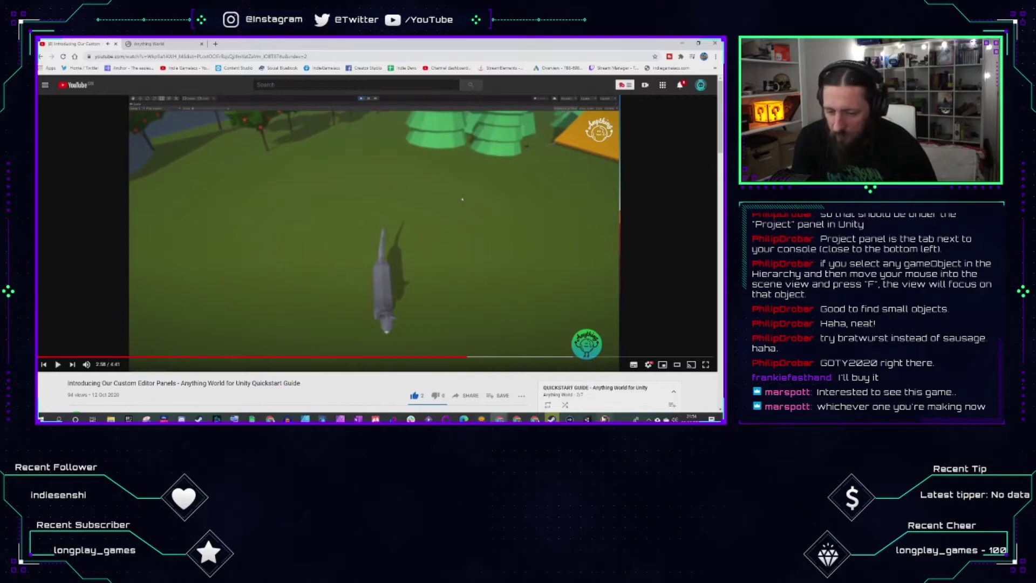
# Step: Return to Unity, inspect the AnythingSetup object's properties, and look through the generated clones in the scene hierarchy
pyautogui.hotkey('alt', 'Tab')
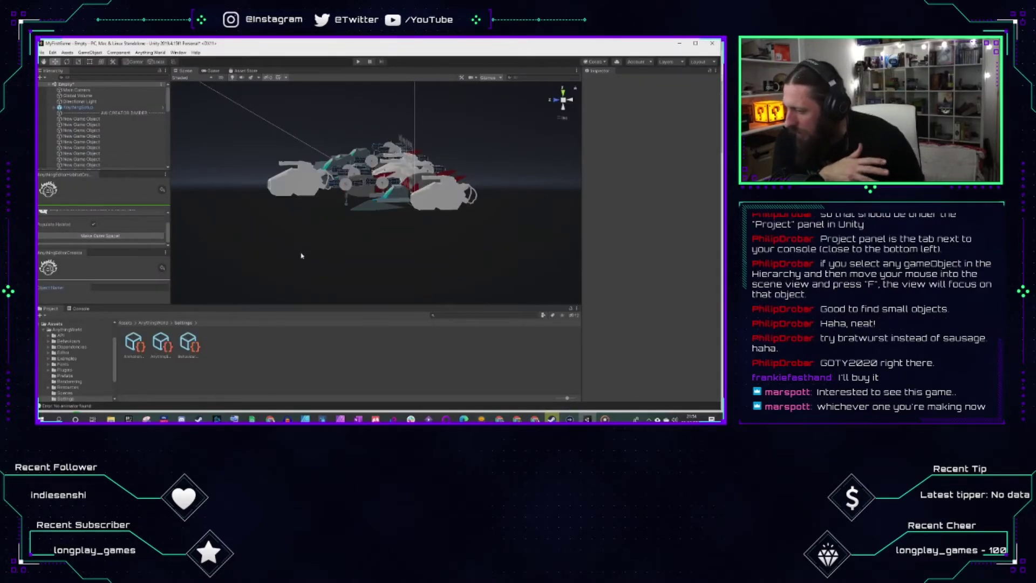
pyautogui.scroll(2, 358, 224)
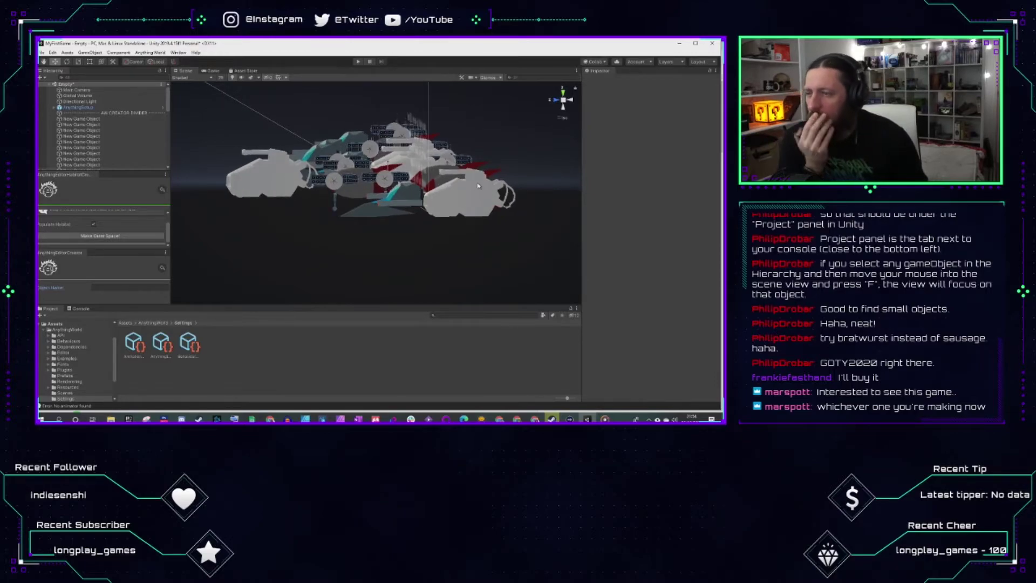
pyautogui.rightClick(185, 72)
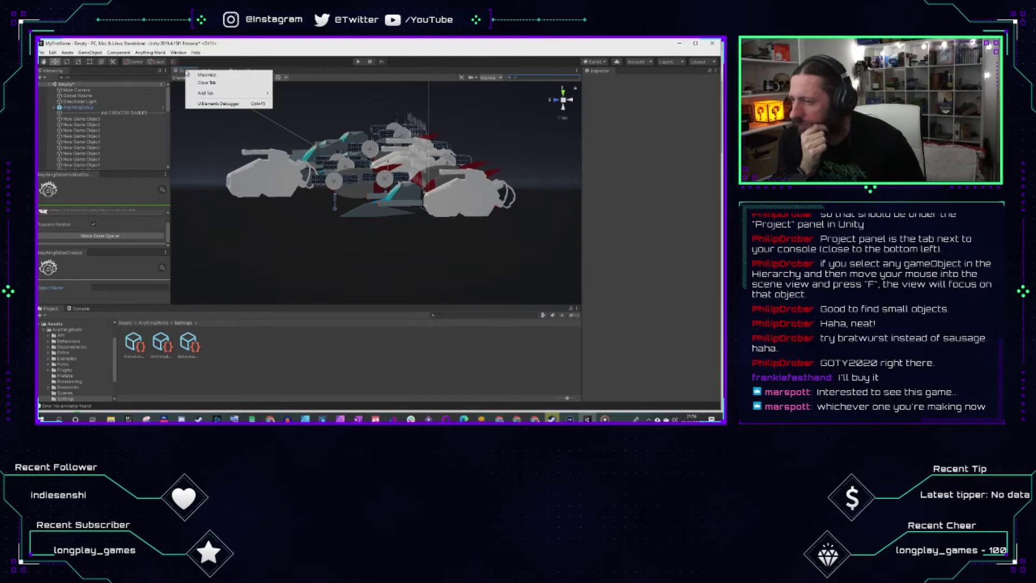
pyautogui.click(184, 156)
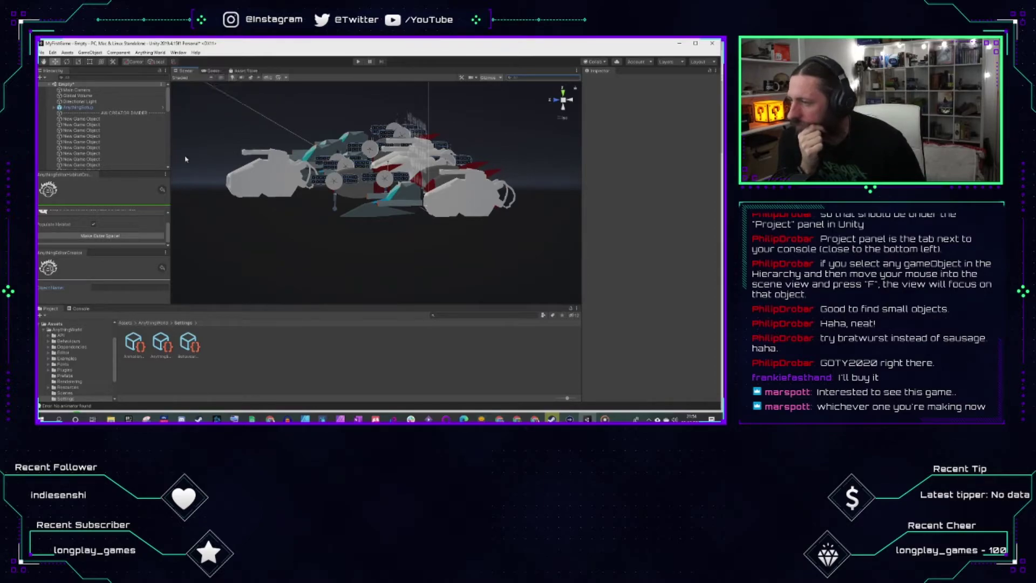
pyautogui.click(168, 95)
pyautogui.moveTo(169, 95)
pyautogui.mouseDown()
pyautogui.moveTo(159, 170)
pyautogui.moveTo(159, 98)
pyautogui.mouseUp()
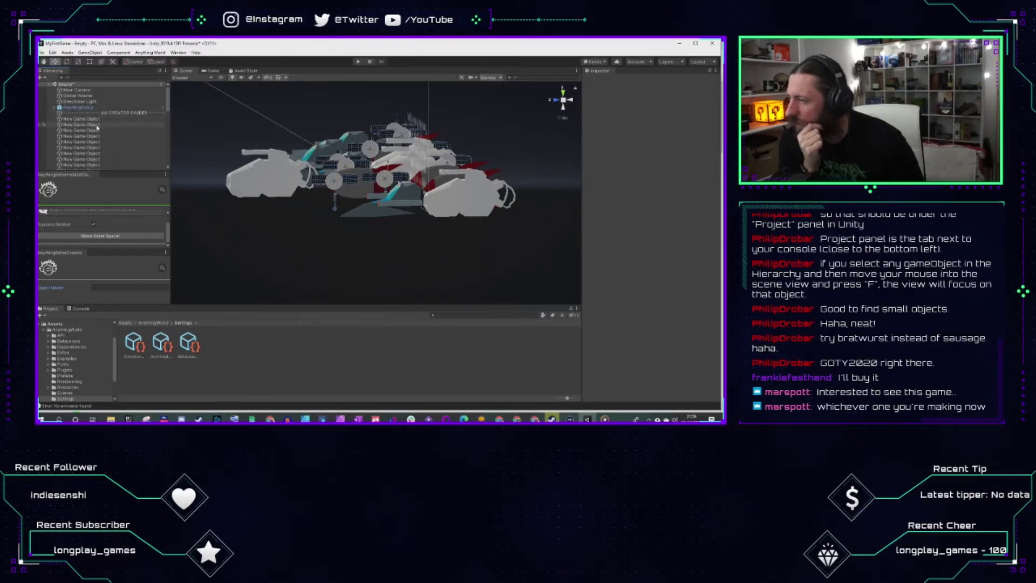
pyautogui.click(87, 108)
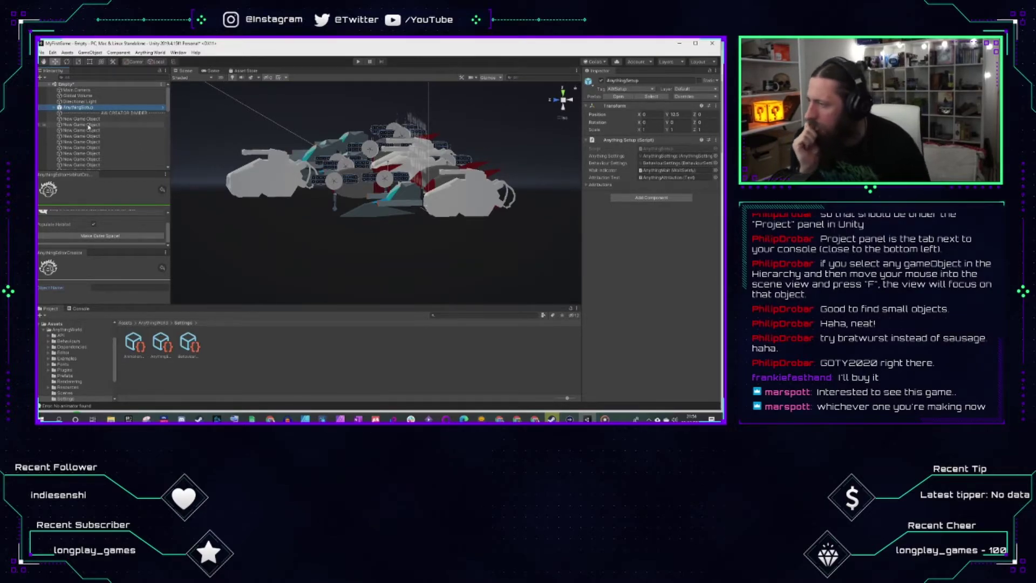
pyautogui.scroll(-3, 115, 151)
pyautogui.scroll(-5, 116, 153)
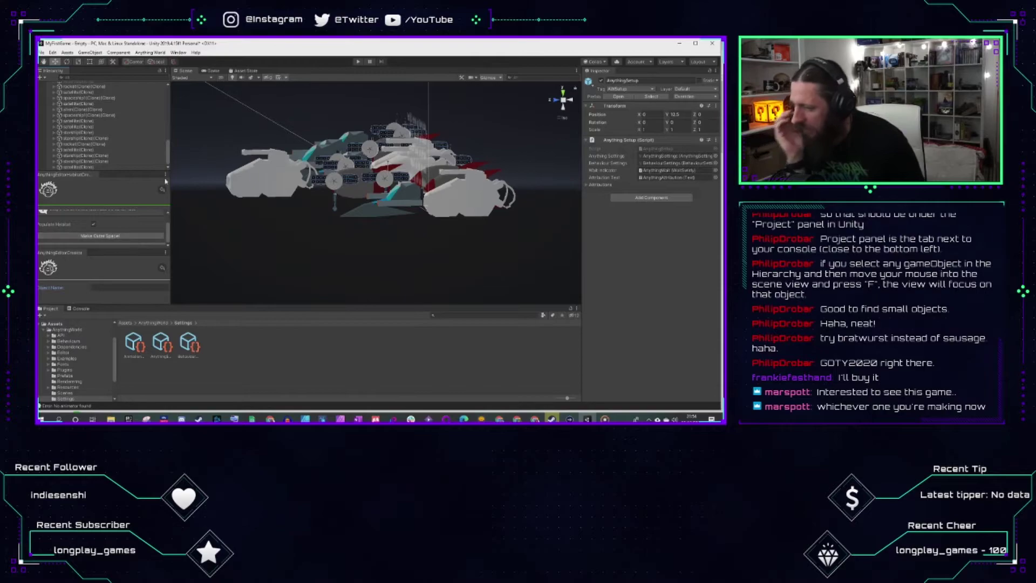
pyautogui.moveTo(168, 148); pyautogui.dragTo(168, 87)
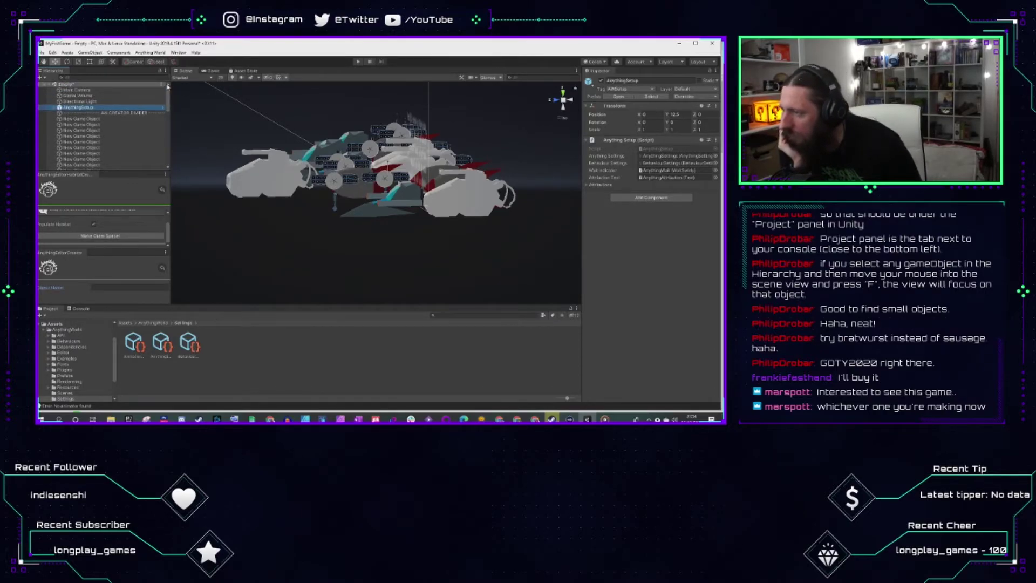
# Step: Examine the Main Camera's component settings and view the generated spacecraft in the scene from other angles
pyautogui.click(78, 90)
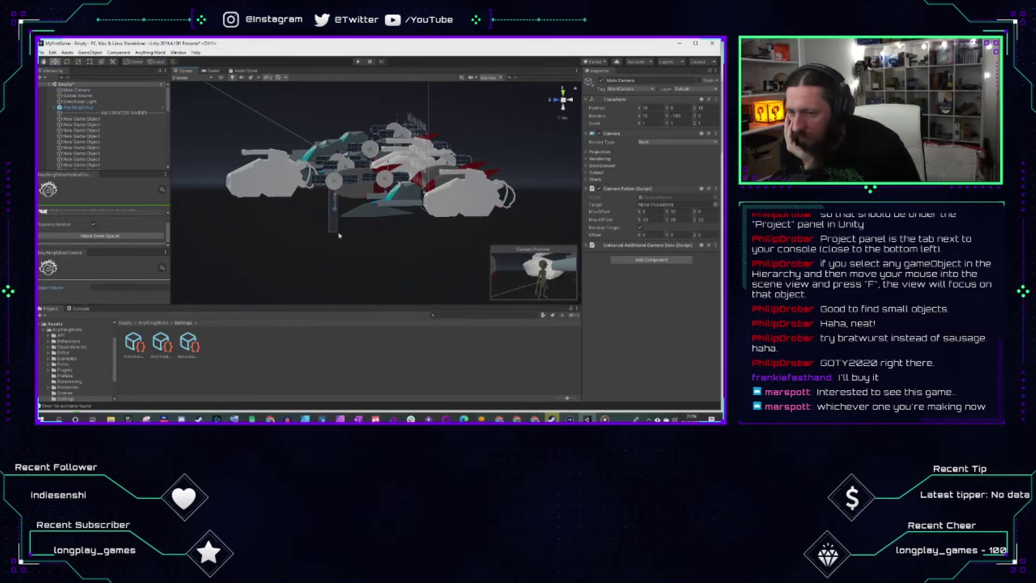
pyautogui.click(339, 235)
pyautogui.moveTo(322, 196); pyautogui.dragTo(461, 225, button='right')
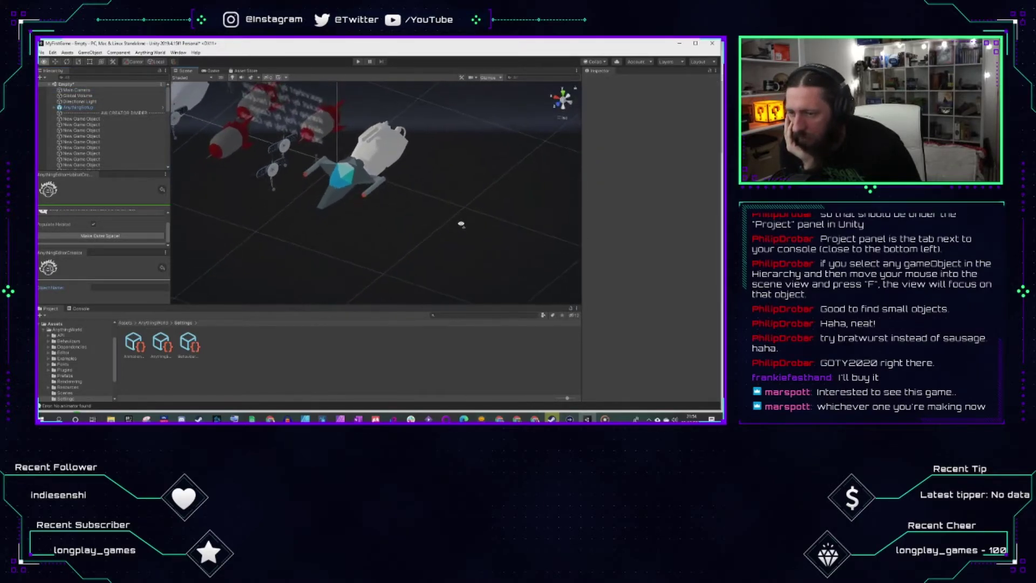
pyautogui.moveTo(272, 193); pyautogui.dragTo(124, 201, button='right')
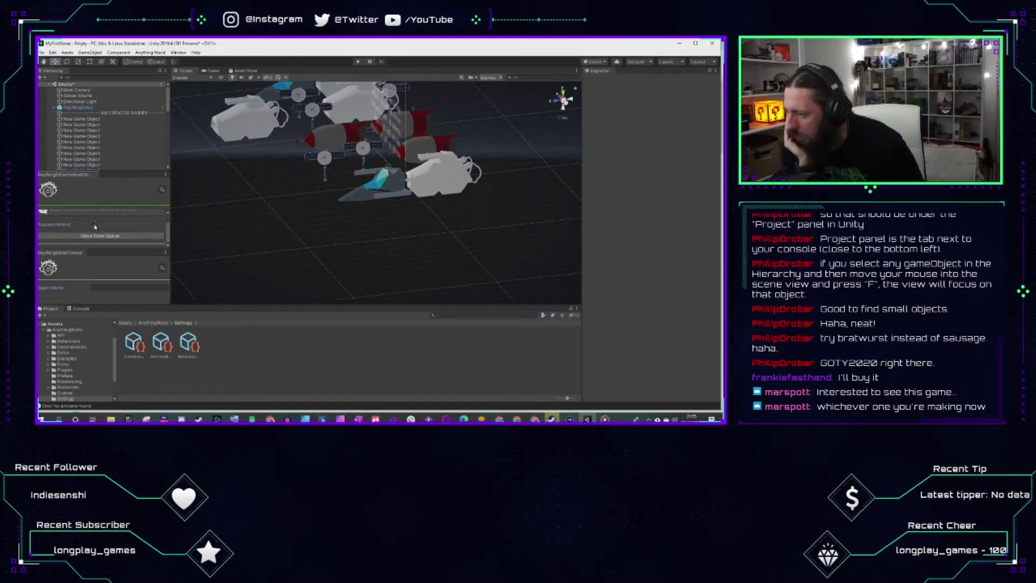
# Step: Generate a City habitat with the Habitat Creator, leaving Populate Habitat switched off
pyautogui.moveTo(173, 235); pyautogui.dragTo(169, 224)
pyautogui.click(135, 215)
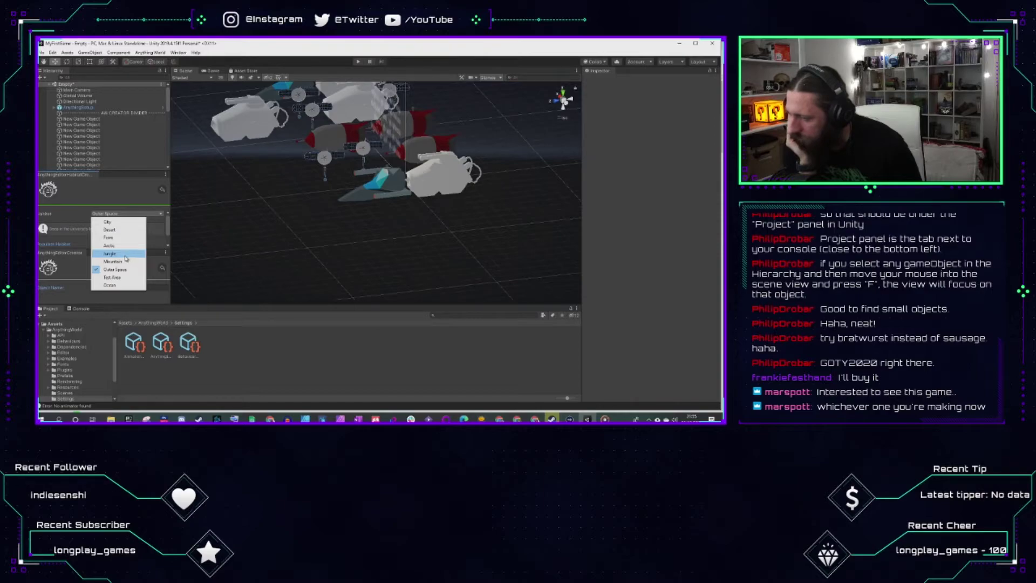
pyautogui.click(116, 238)
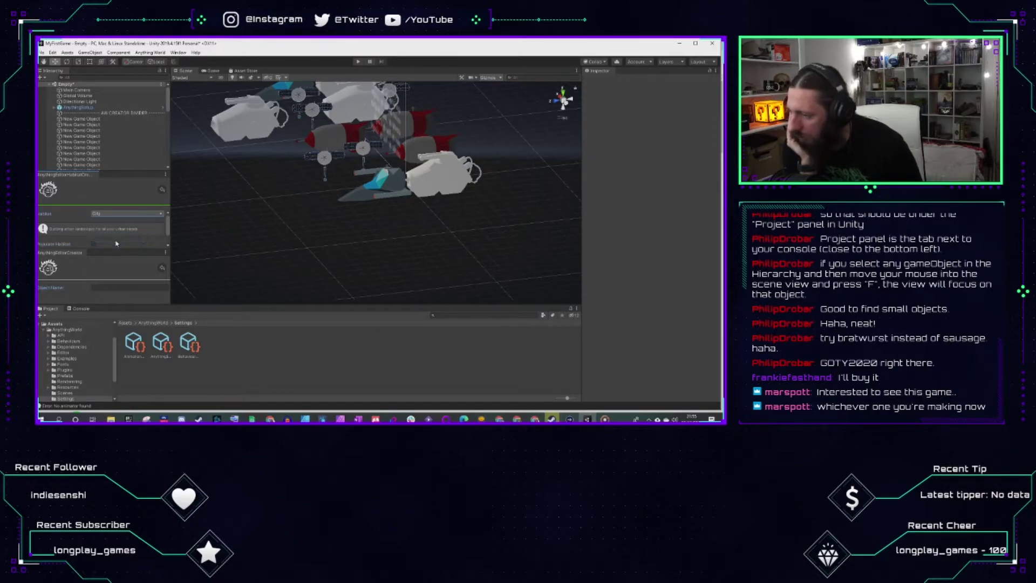
pyautogui.scroll(-1, 139, 234)
pyautogui.click(139, 236)
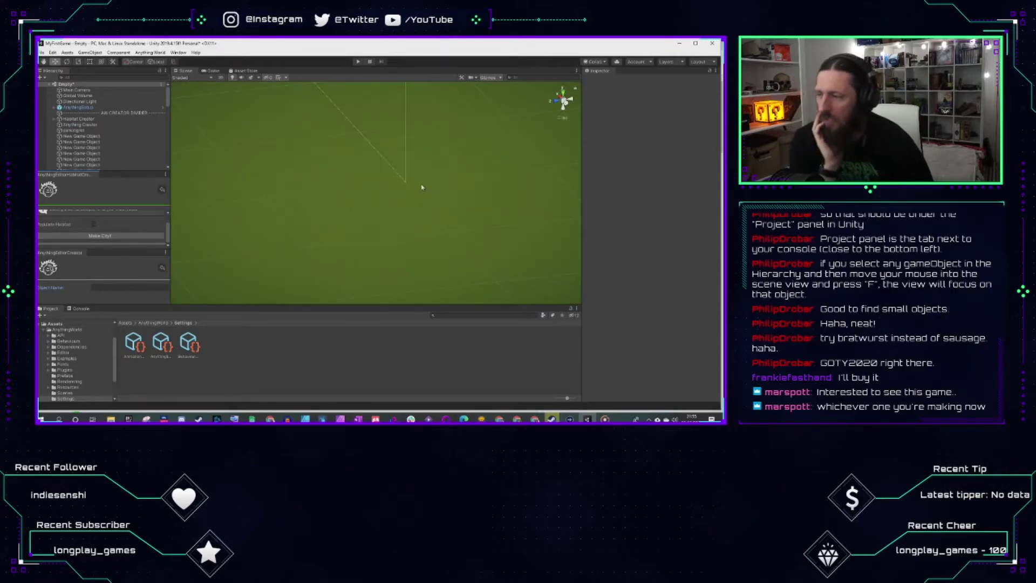
# Step: Examine the generated city's gas stations, parking lots and yellow buildings from several angles and distances
pyautogui.keyDown('alt'); pyautogui.moveTo(503, 189); pyautogui.dragTo(270, 164); pyautogui.keyUp('alt')
pyautogui.keyDown('alt'); pyautogui.moveTo(468, 196); pyautogui.dragTo(386, 236); pyautogui.keyUp('alt')
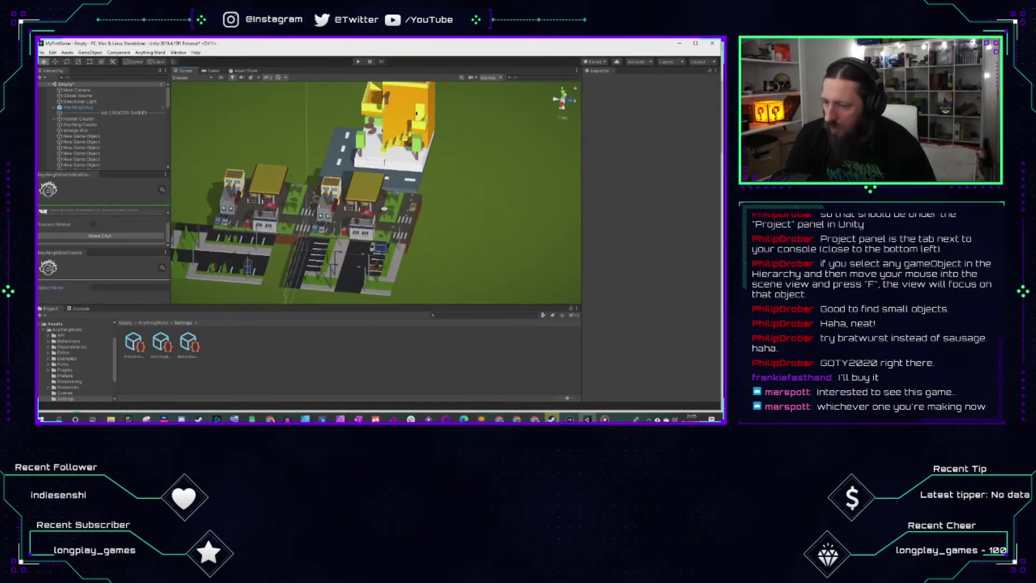
pyautogui.keyDown('alt'); pyautogui.moveTo(308, 229); pyautogui.dragTo(392, 203); pyautogui.keyUp('alt')
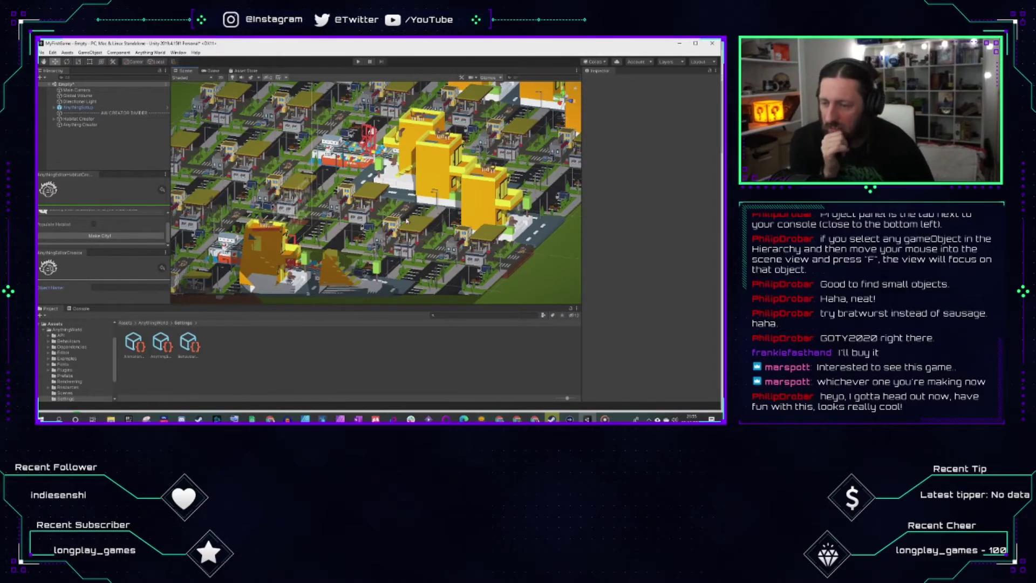
pyautogui.keyDown('alt'); pyautogui.moveTo(453, 189); pyautogui.dragTo(462, 256); pyautogui.keyUp('alt')
pyautogui.scroll(10, 383, 204)
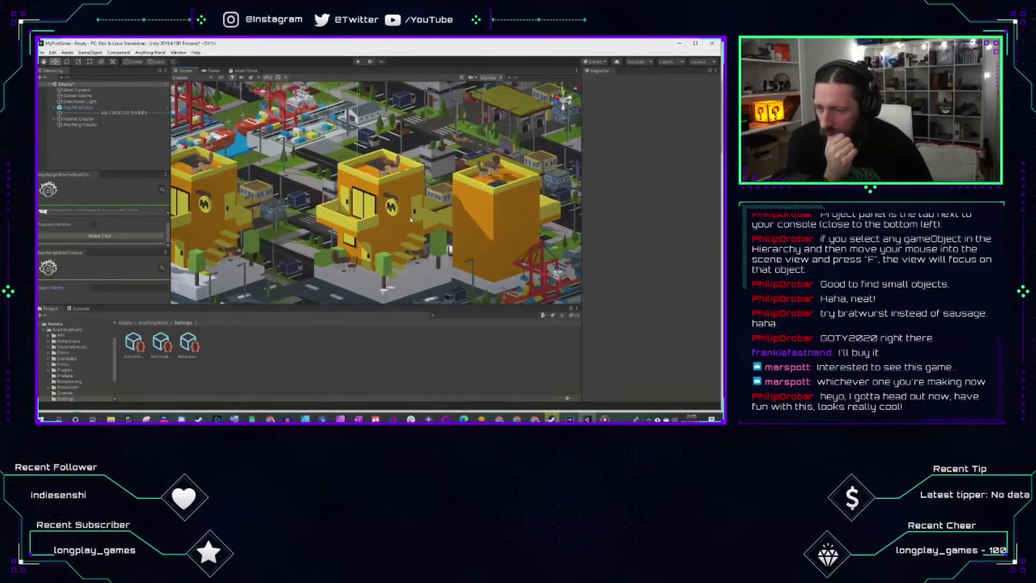
pyautogui.scroll(-5, 375, 209)
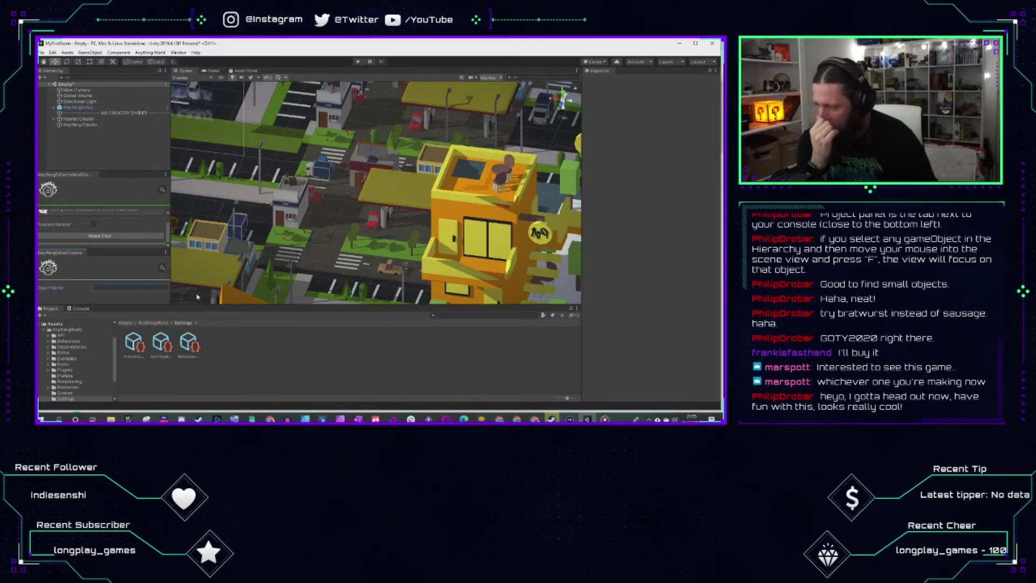
# Step: Enable Populate Habitat and regenerate the City habitat, checking the scene as the objects are placed
pyautogui.click(94, 224)
pyautogui.click(100, 235)
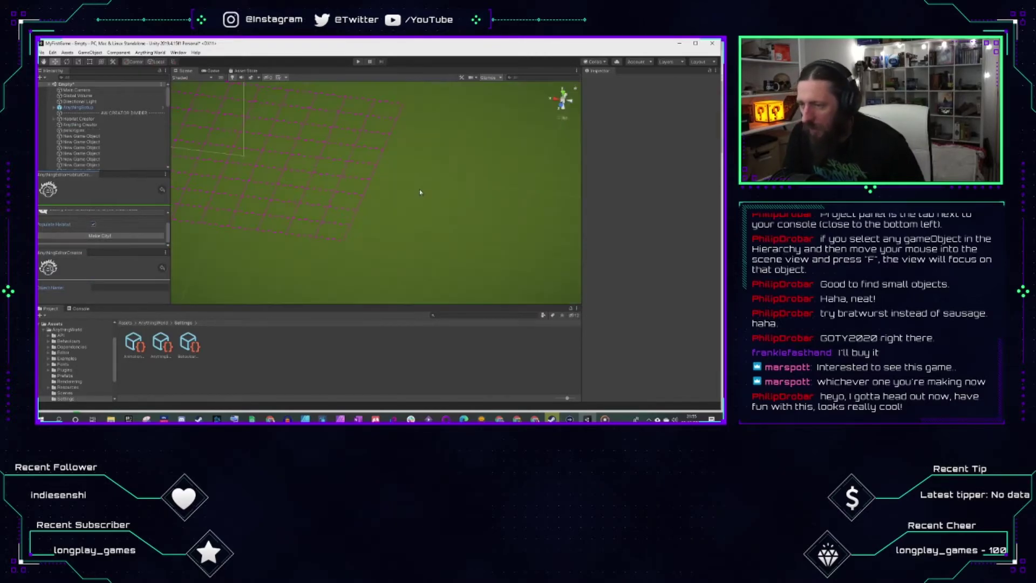
pyautogui.keyDown('alt'); pyautogui.moveTo(262, 200); pyautogui.dragTo(417, 208); pyautogui.keyUp('alt')
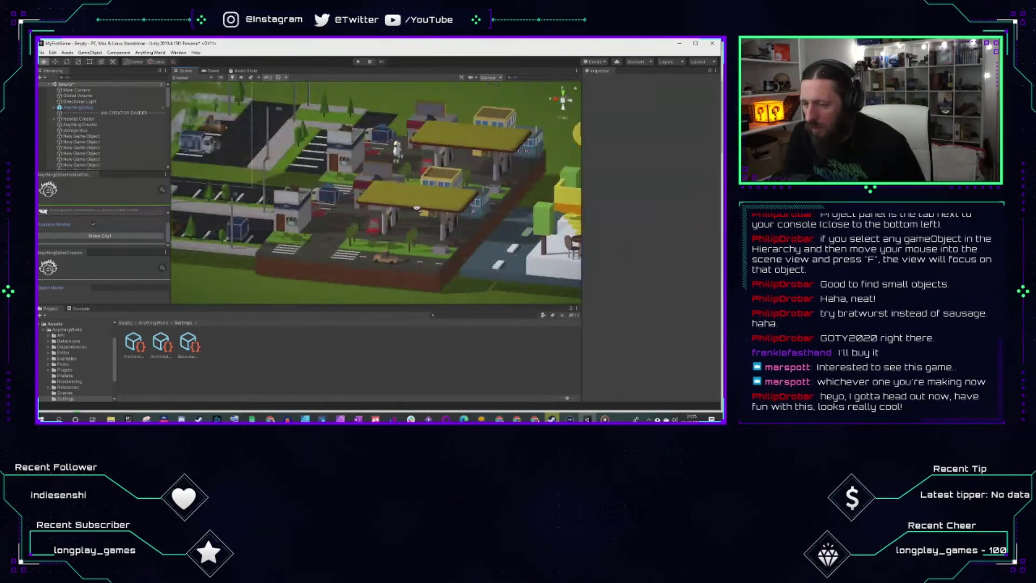
pyautogui.scroll(5, 380, 210)
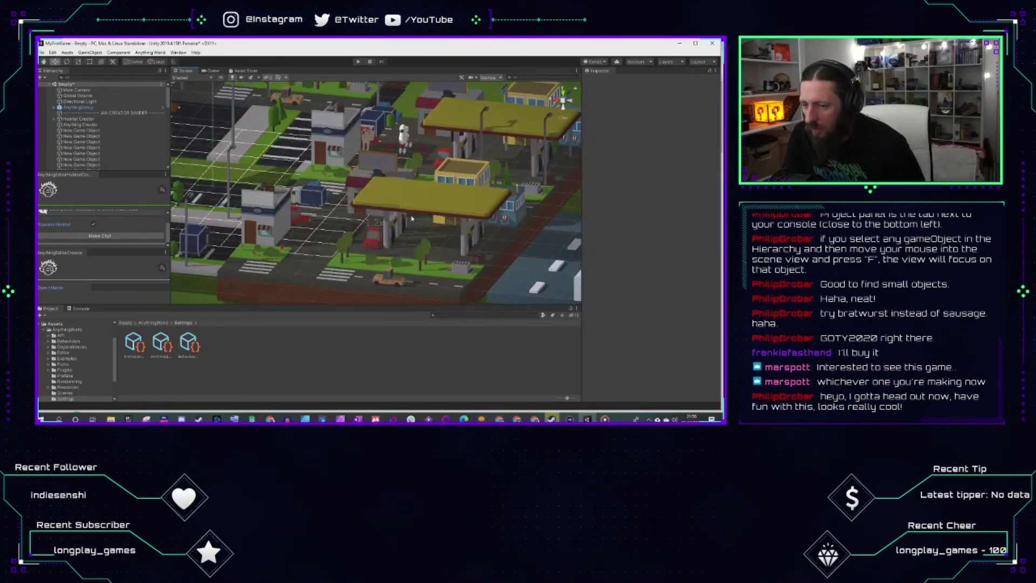
pyautogui.scroll(1, 375, 205)
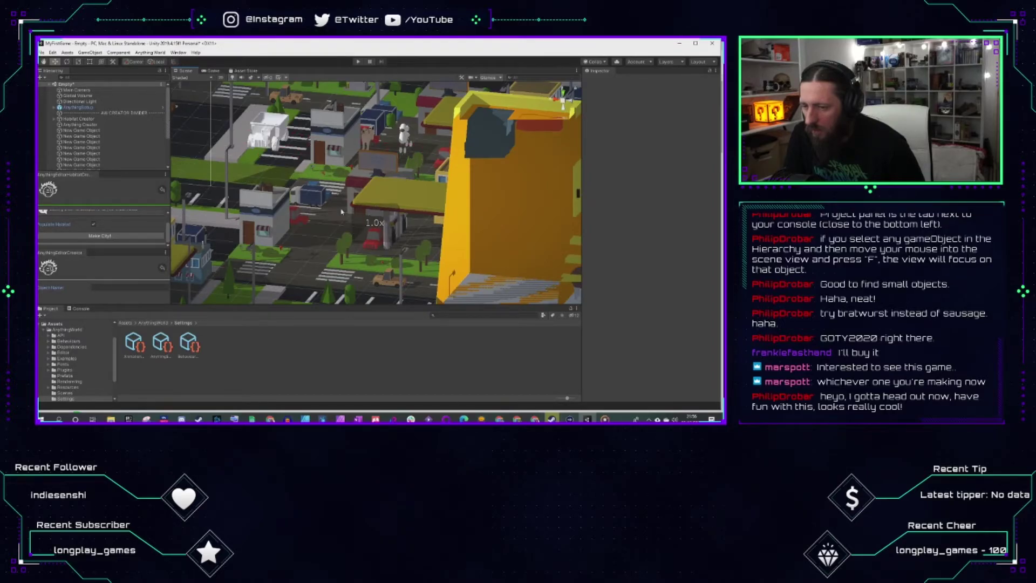
pyautogui.keyDown('alt'); pyautogui.moveTo(561, 174); pyautogui.dragTo(308, 201); pyautogui.keyUp('alt')
pyautogui.scroll(2, 307, 204)
pyautogui.scroll(-6, 308, 204)
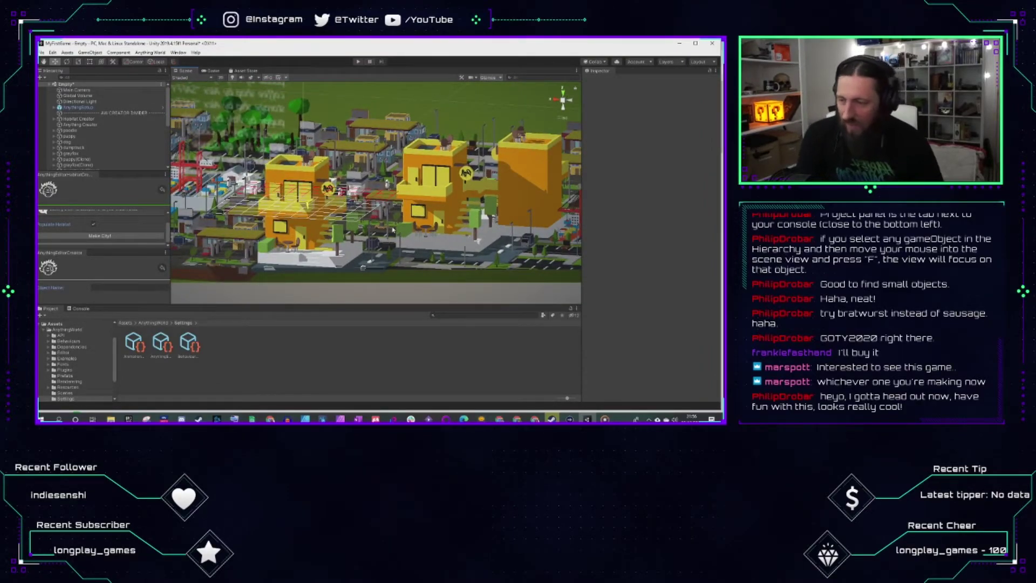
# Step: Select a truck mesh near the gas station, inspect the surrounding city up close, and look through its hierarchy entries
pyautogui.click(376, 217)
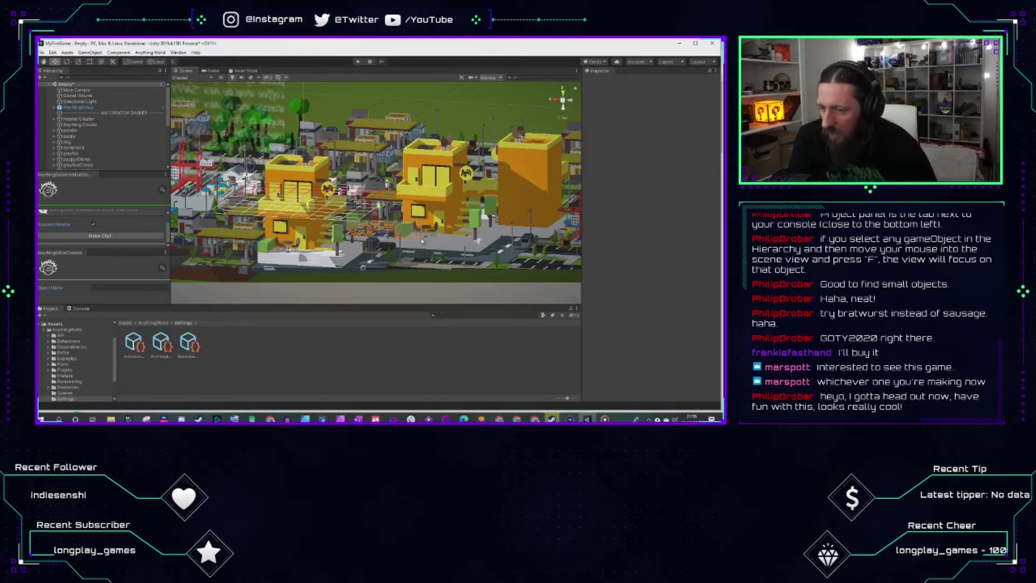
pyautogui.click(338, 217)
pyautogui.keyDown('alt'); pyautogui.moveTo(333, 235); pyautogui.dragTo(415, 252); pyautogui.keyUp('alt')
pyautogui.scroll(3, 415, 252)
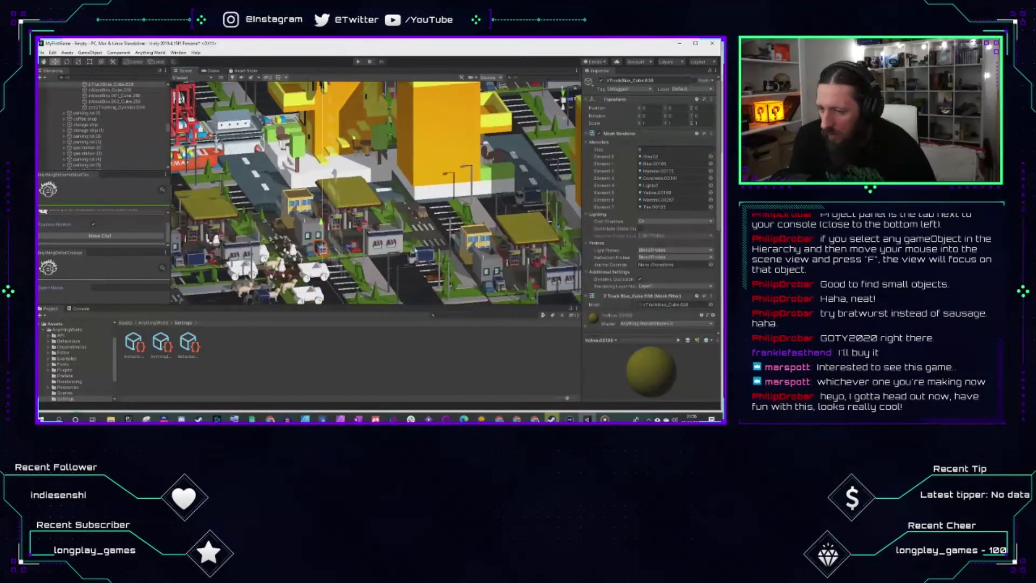
pyautogui.scroll(4, 415, 252)
pyautogui.scroll(3, 470, 246)
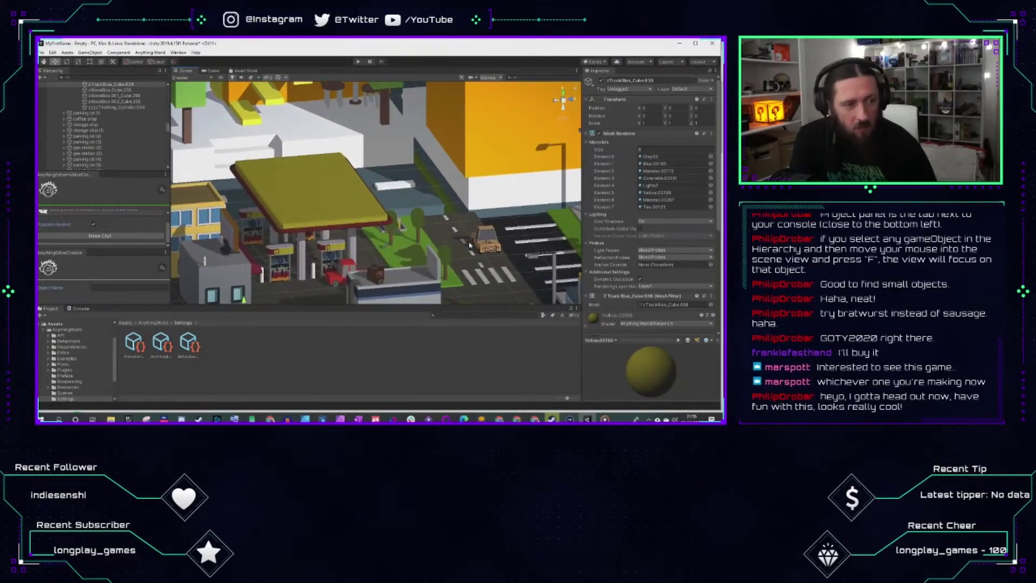
pyautogui.scroll(6, 424, 241)
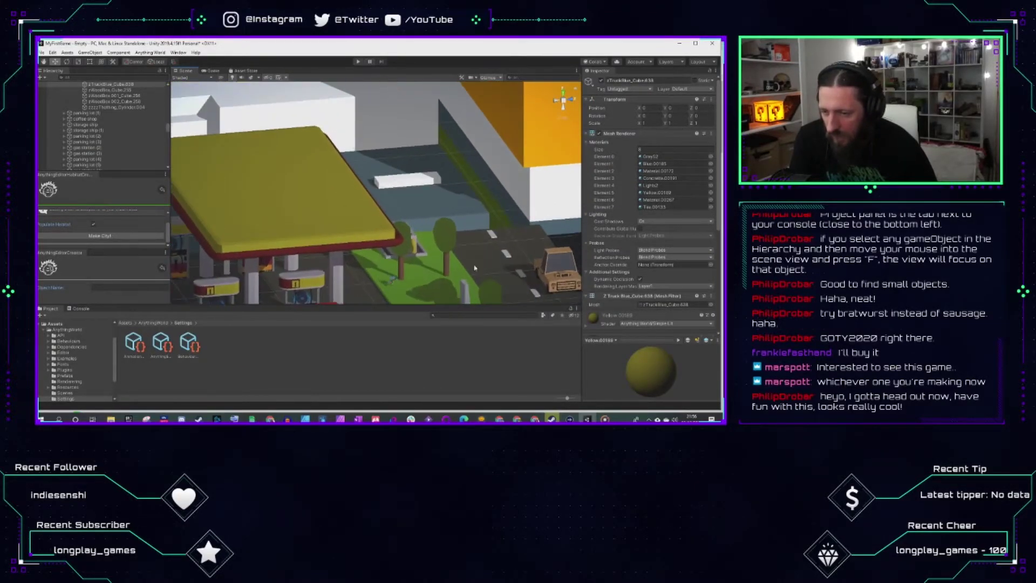
pyautogui.scroll(-3, 427, 157)
pyautogui.moveTo(428, 157); pyautogui.dragTo(492, 146, button='middle')
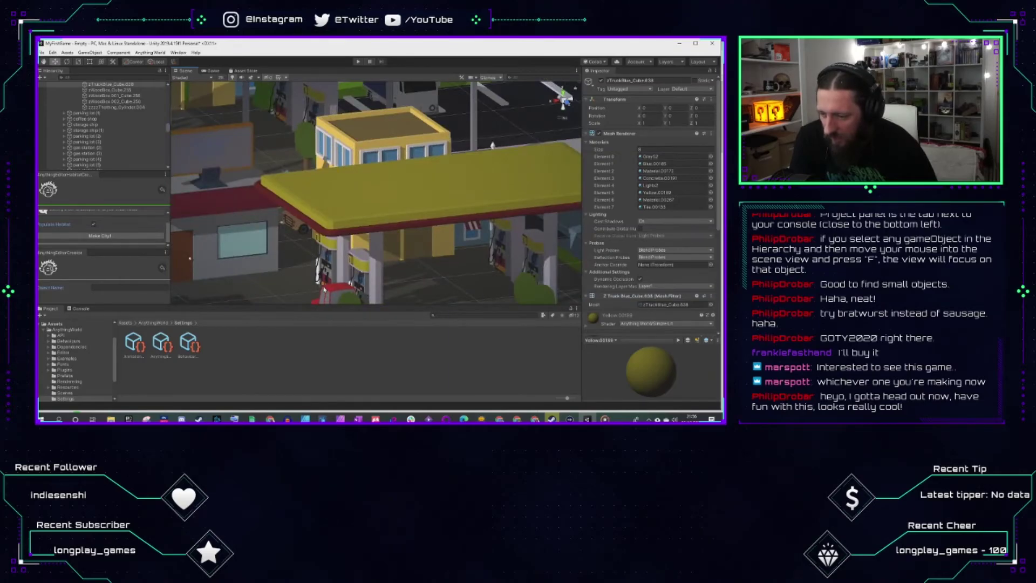
pyautogui.keyDown('alt'); pyautogui.moveTo(258, 238); pyautogui.dragTo(391, 253); pyautogui.keyUp('alt')
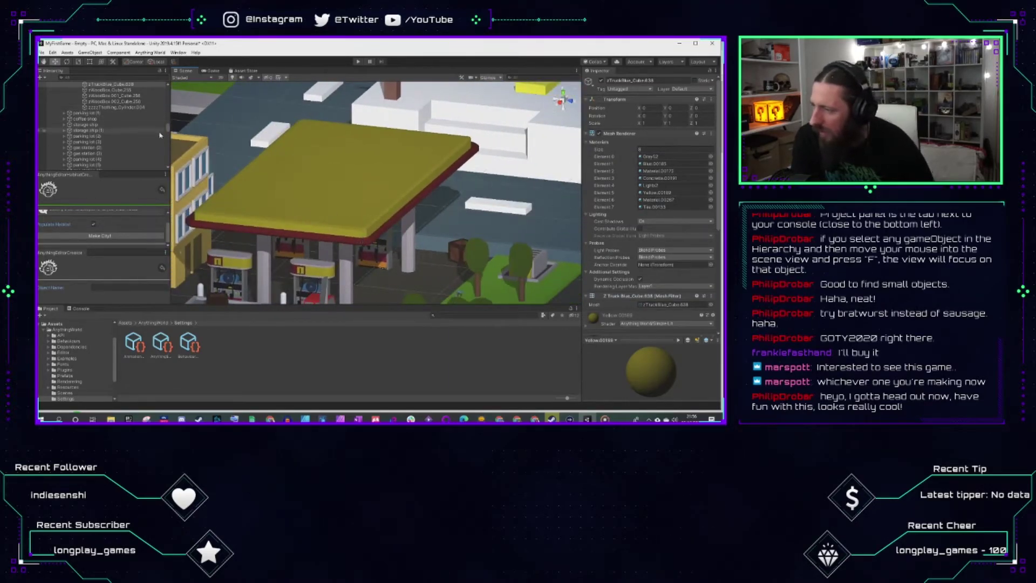
pyautogui.scroll(-10, 133, 122)
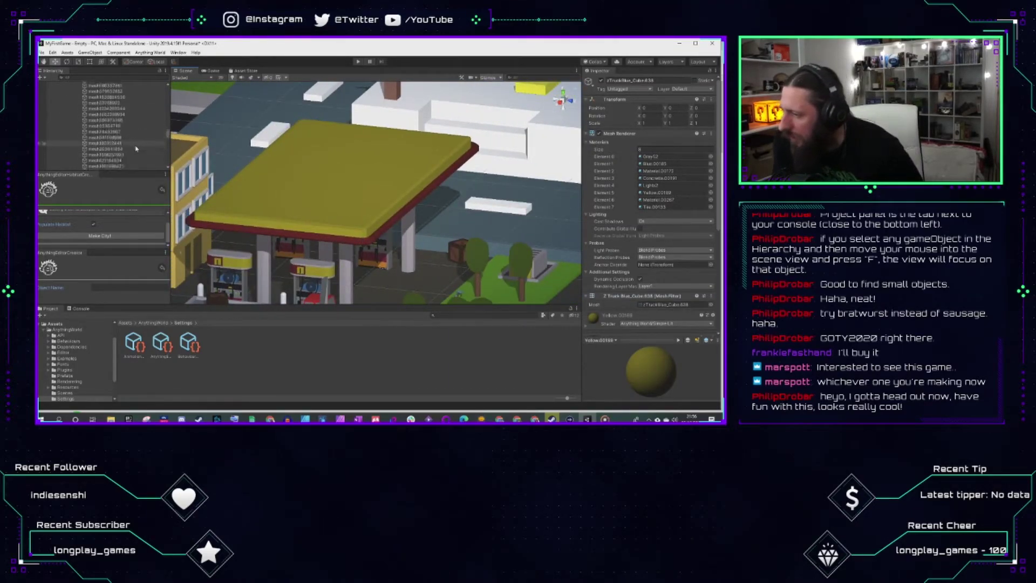
# Step: Find and select a gas station object in the hierarchy, frame it in the scene, and examine the figures and car beneath its canopy
pyautogui.scroll(8, 135, 154)
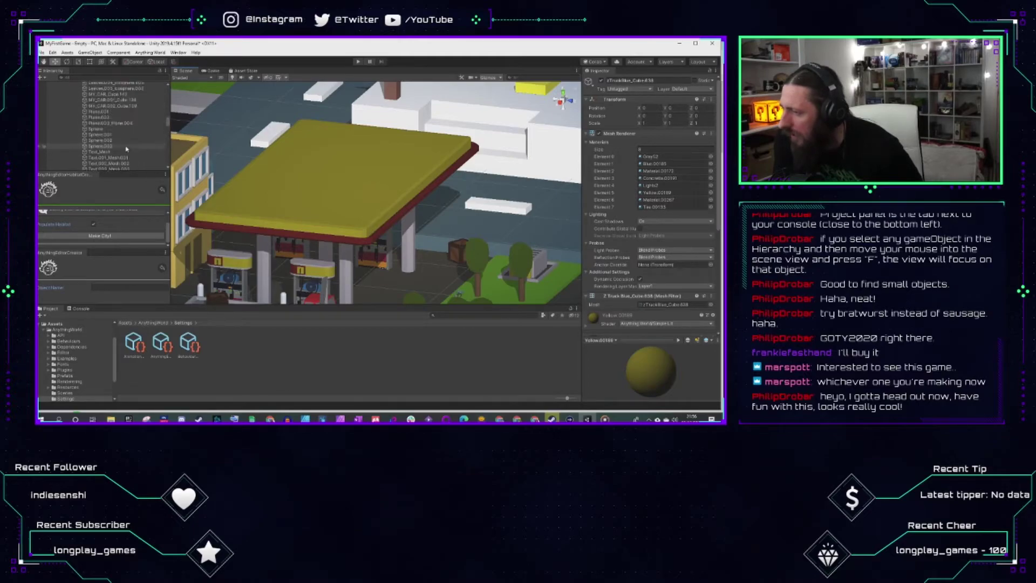
pyautogui.scroll(6, 126, 149)
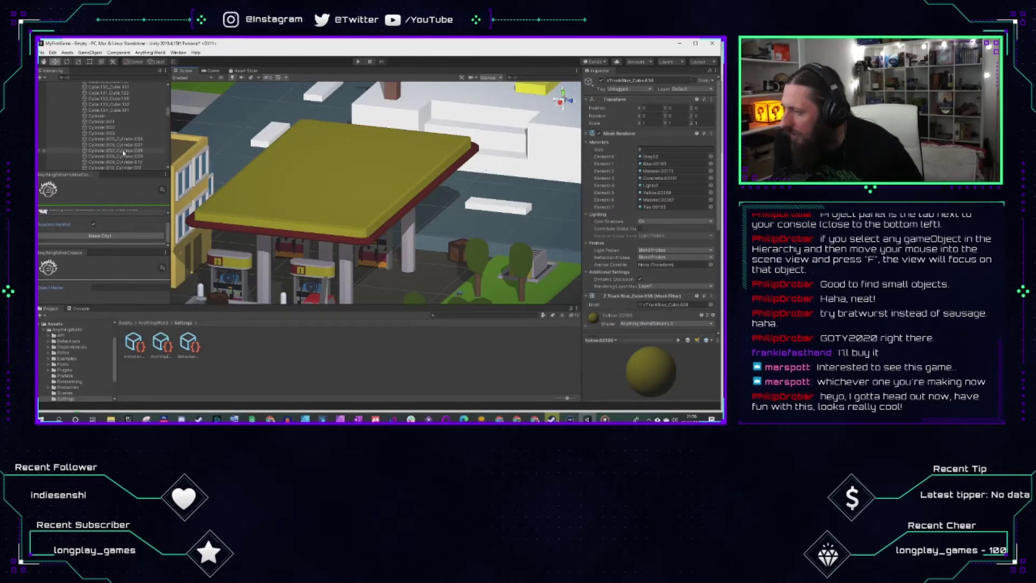
pyautogui.scroll(15, 123, 154)
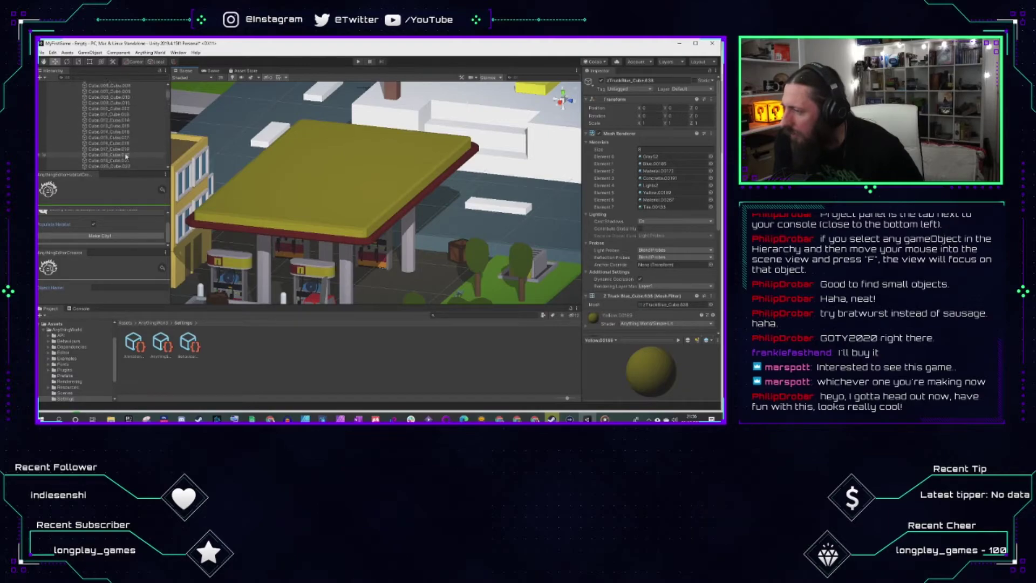
pyautogui.scroll(-3, 108, 160)
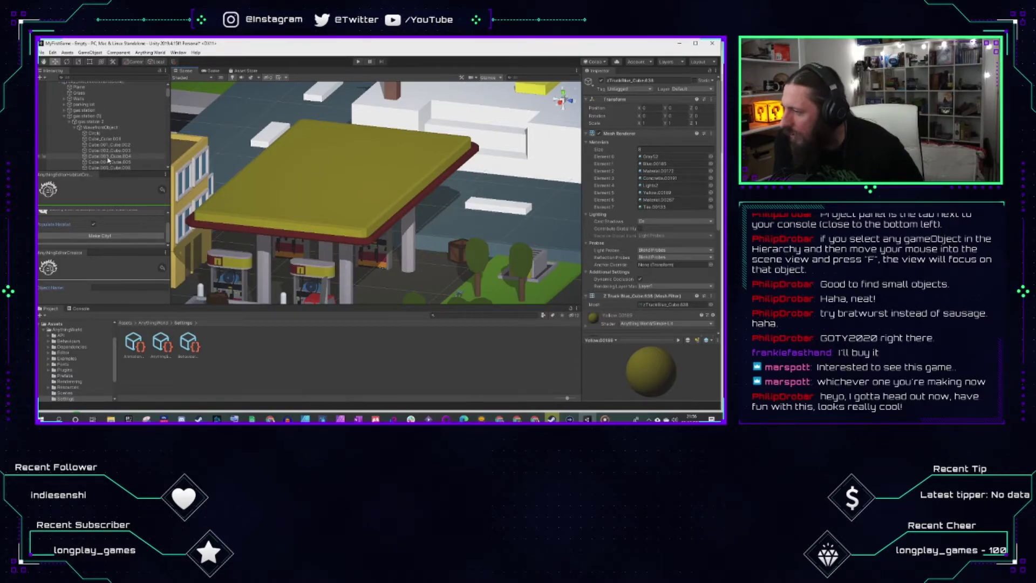
pyautogui.click(84, 111)
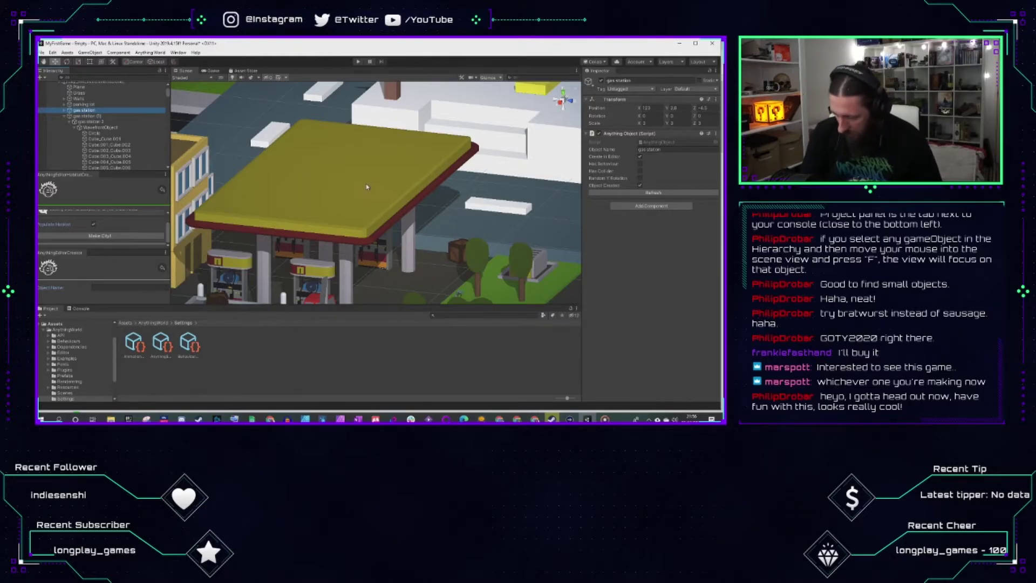
pyautogui.press('f')
pyautogui.scroll(-5, 371, 189)
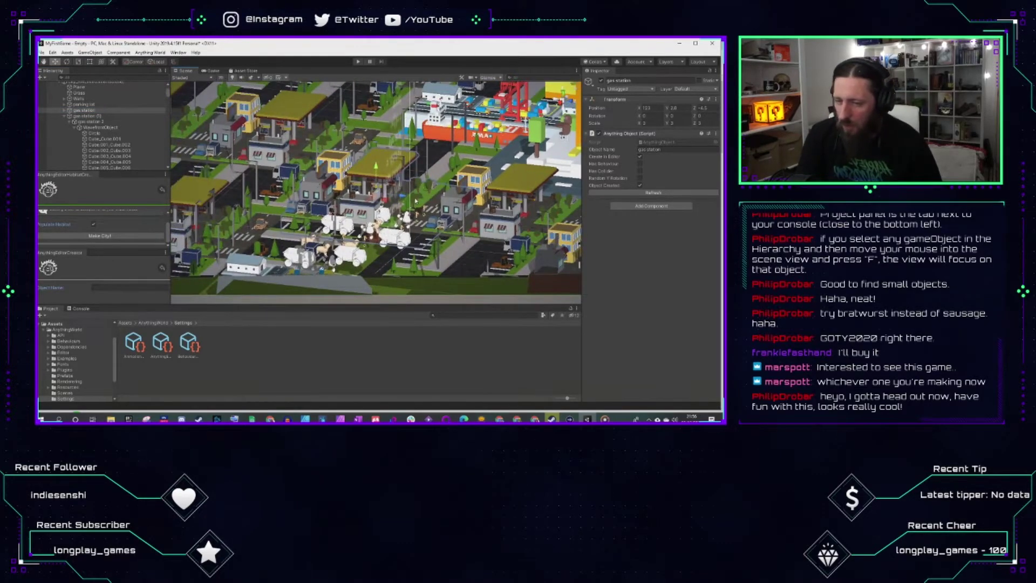
pyautogui.scroll(10, 415, 201)
pyautogui.scroll(3, 412, 199)
pyautogui.moveTo(426, 266); pyautogui.dragTo(463, 254, button='right')
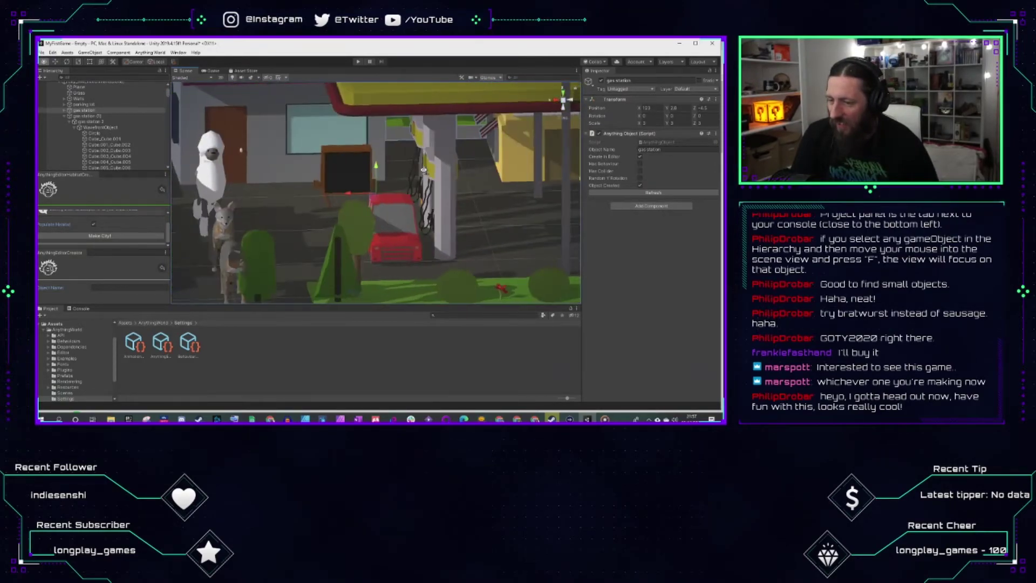
# Step: Examine the wider populated city around the selected gas station from a distance, including the yellow buildings and cranes
pyautogui.scroll(-10, 419, 183)
pyautogui.keyDown('alt'); pyautogui.moveTo(420, 183); pyautogui.dragTo(237, 168); pyautogui.keyUp('alt')
pyautogui.moveTo(405, 159)
pyautogui.keyDown('alt'); pyautogui.mouseDown()
pyautogui.moveTo(380, 162)
pyautogui.moveTo(389, 151)
pyautogui.mouseUp(); pyautogui.keyUp('alt')
pyautogui.scroll(-10, 388, 150)
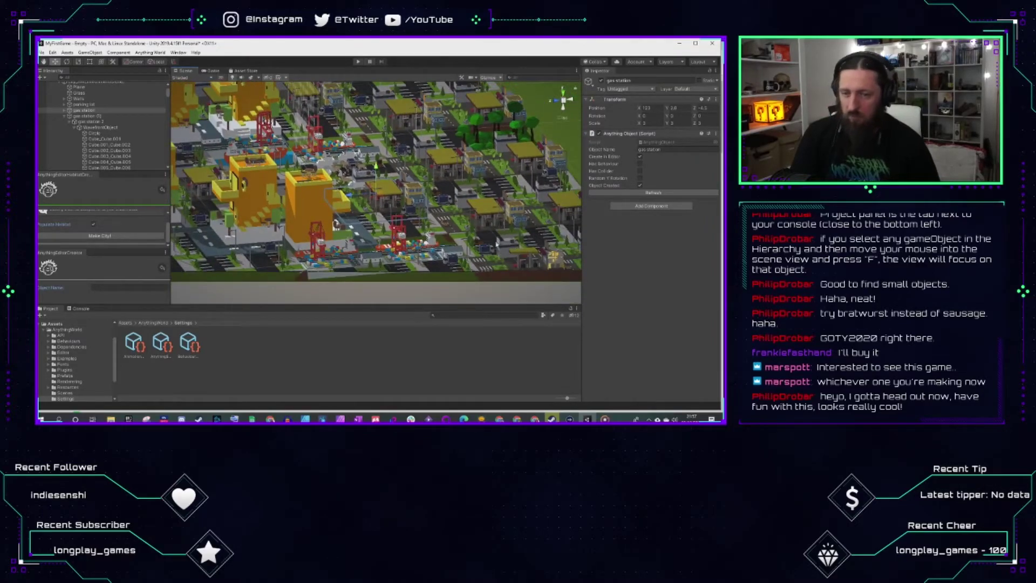
pyautogui.keyDown('alt'); pyautogui.moveTo(427, 188); pyautogui.dragTo(402, 203); pyautogui.keyUp('alt')
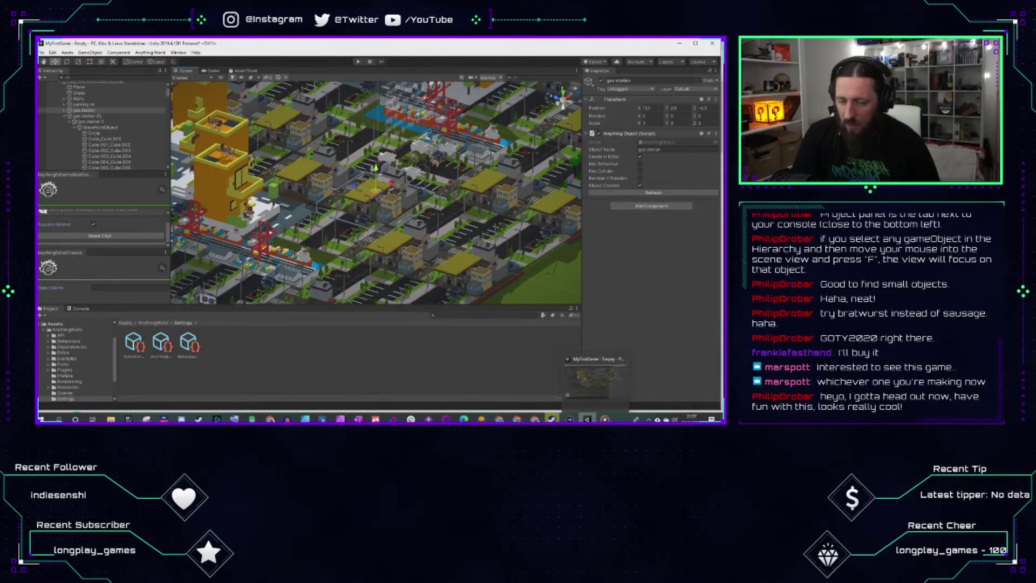
# Step: Switch to Chrome, pause the Introducing Our Custom Editor Panels video, and bring up the Anything World website
pyautogui.moveTo(500, 419)
pyautogui.click(449, 387)
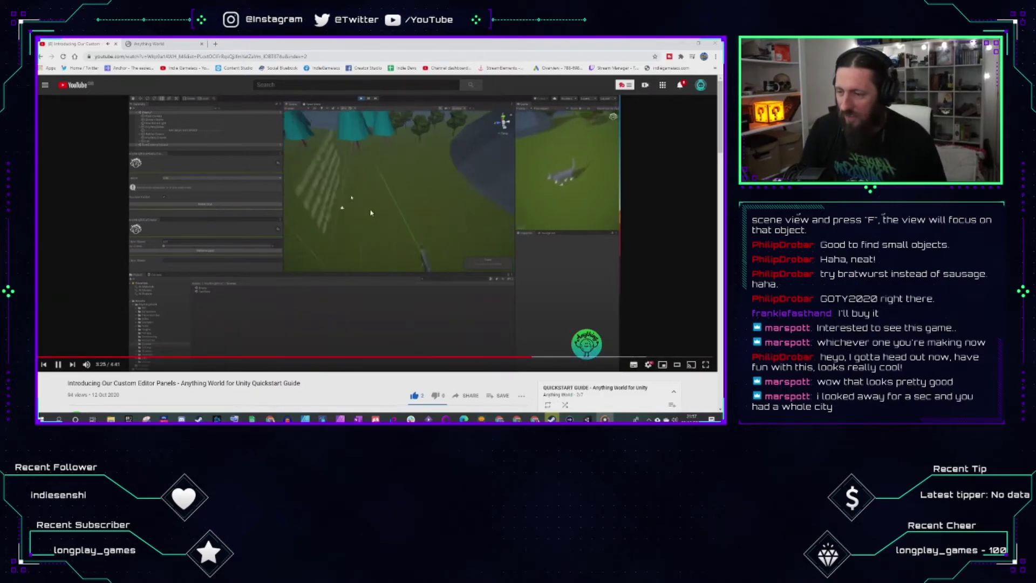
pyautogui.click(339, 216)
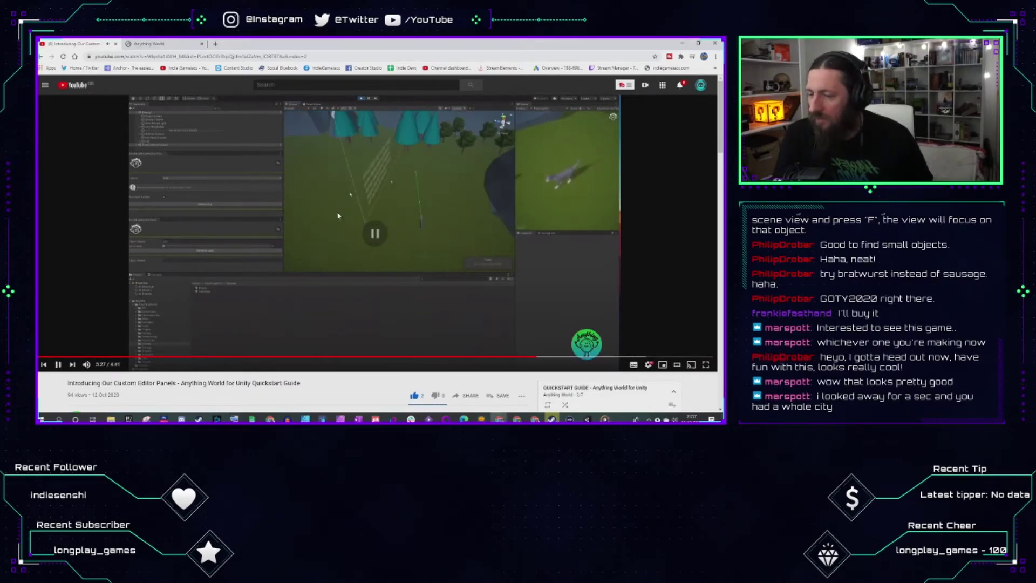
pyautogui.click(164, 45)
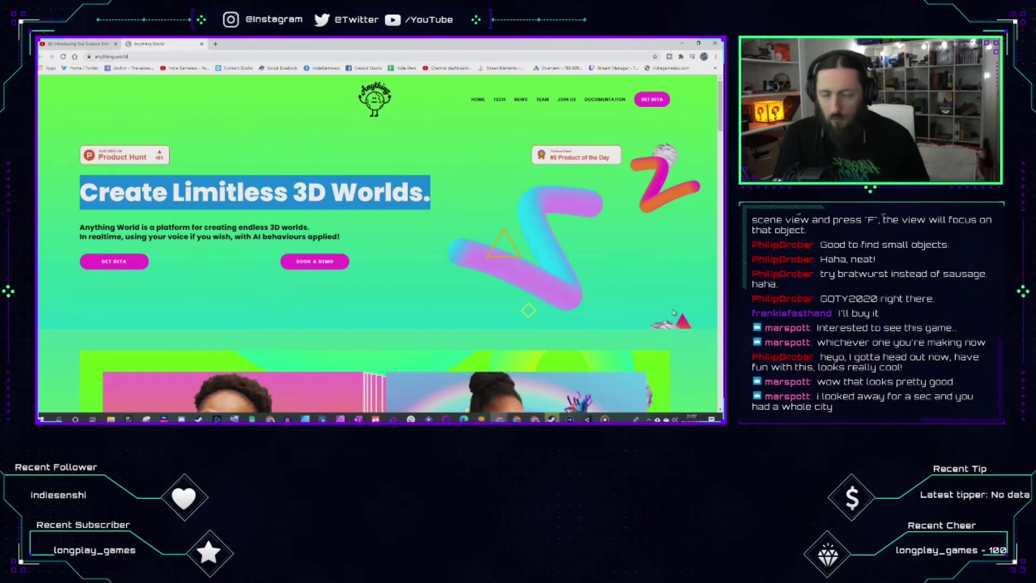
pyautogui.click(246, 206)
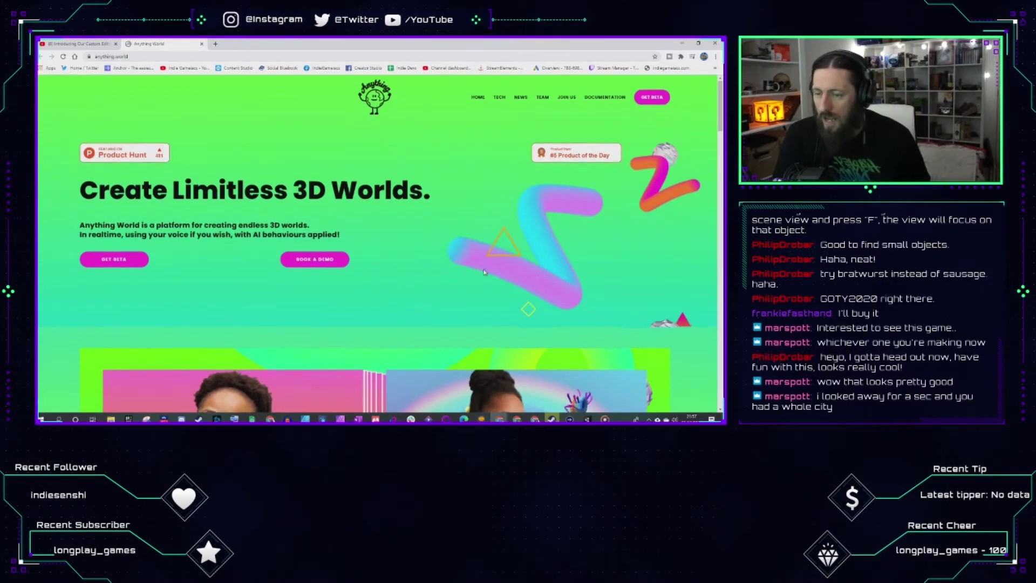
# Step: Read through the Anything World homepage, covering the beta release, benefits, powered apps, creator testimonials and partners
pyautogui.scroll(-5, 485, 275)
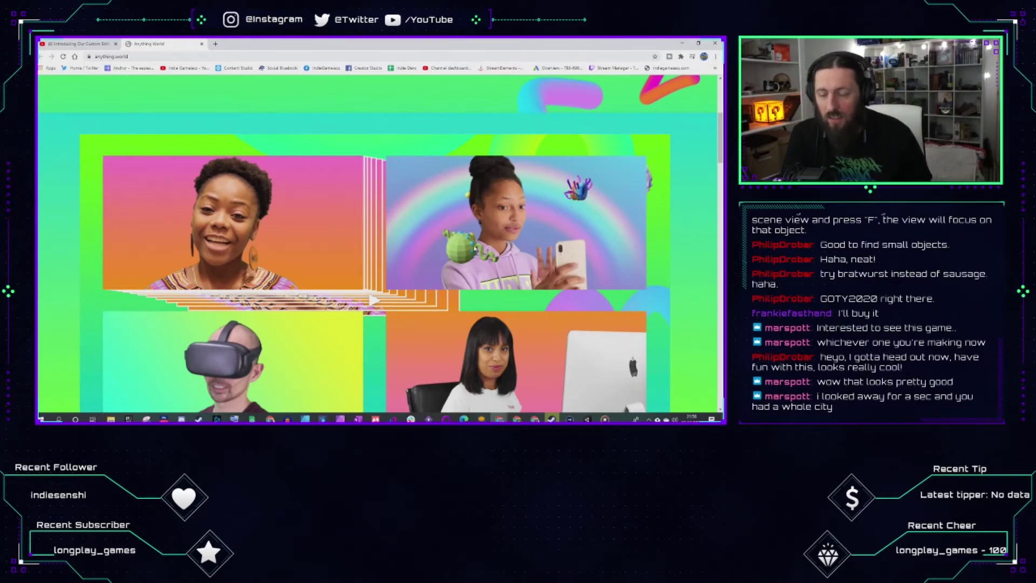
pyautogui.scroll(-5, 472, 247)
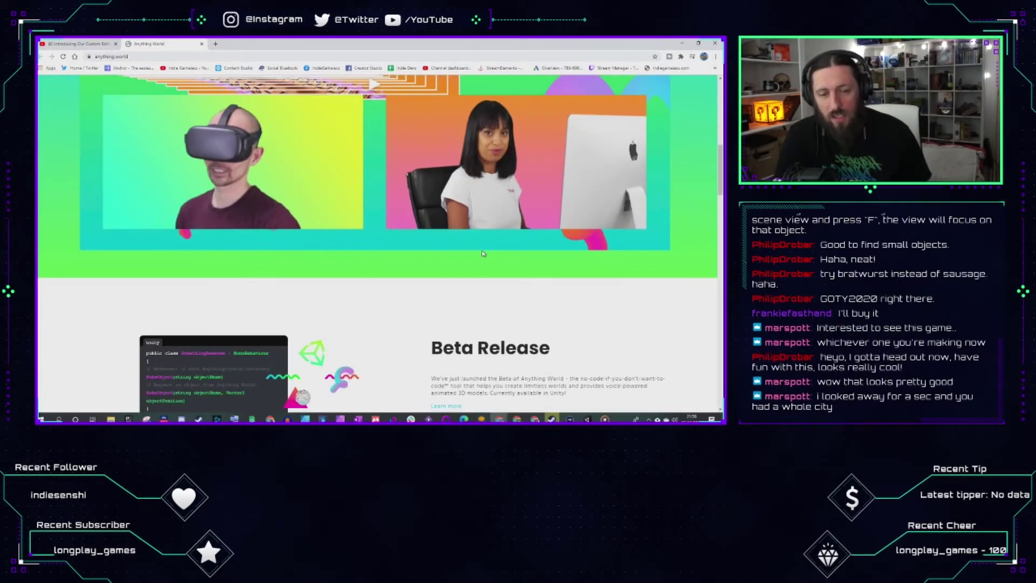
pyautogui.scroll(-12, 507, 305)
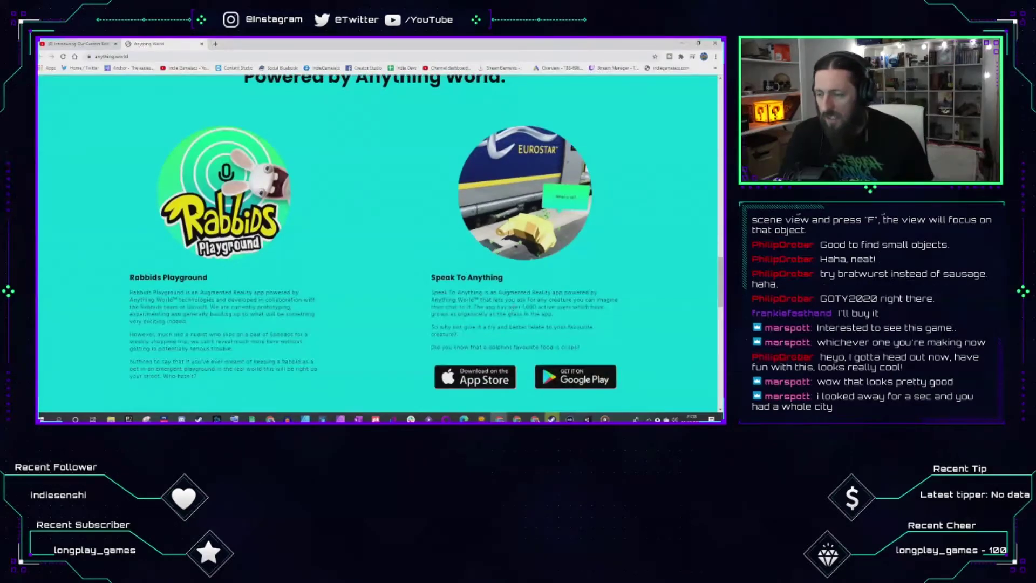
pyautogui.scroll(-5, 515, 316)
pyautogui.scroll(-3, 522, 203)
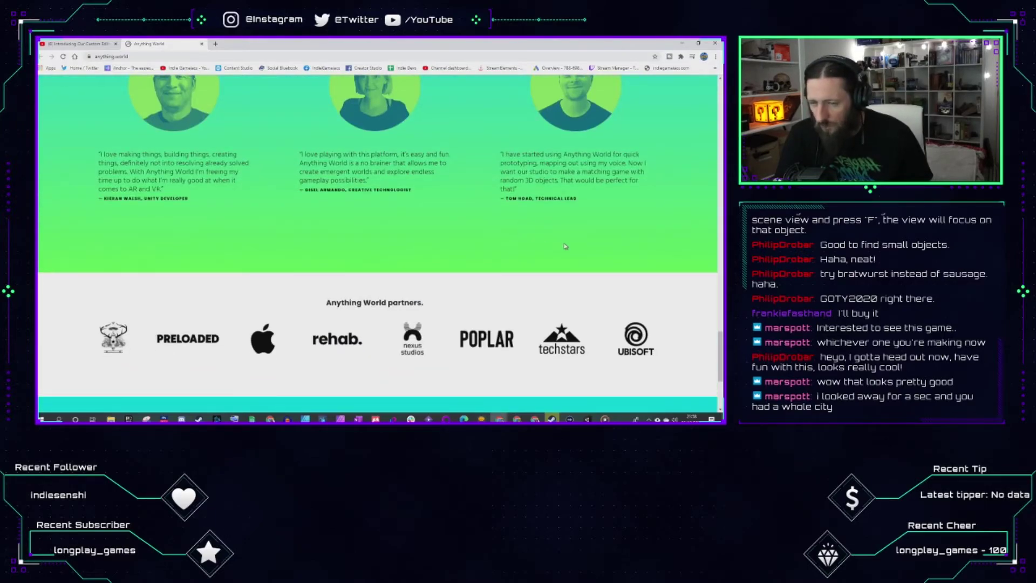
pyautogui.scroll(-3, 565, 247)
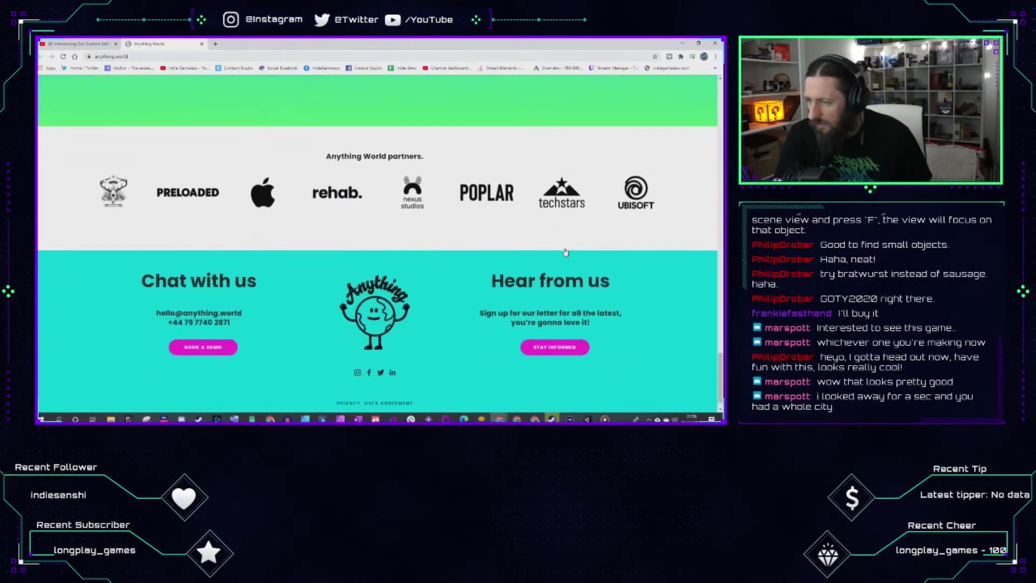
pyautogui.scroll(8, 565, 249)
pyautogui.scroll(6, 509, 289)
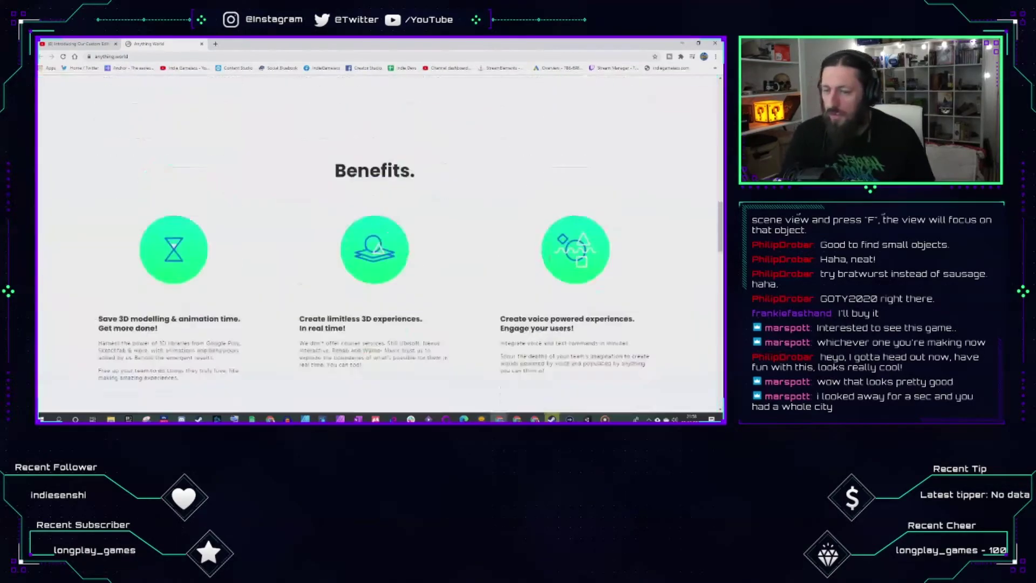
pyautogui.scroll(-1, 476, 271)
pyautogui.scroll(-9, 476, 271)
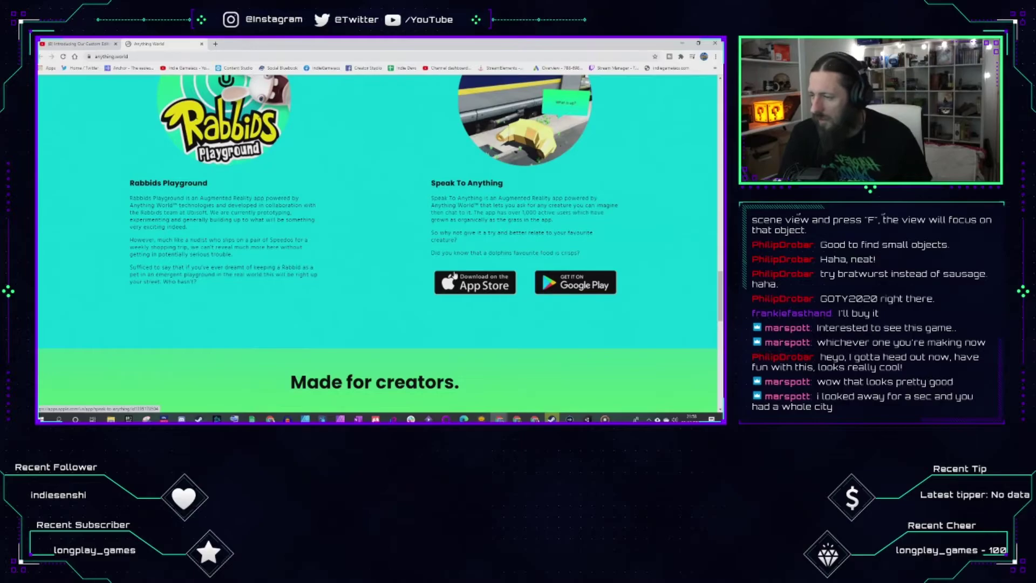
pyautogui.scroll(4, 454, 275)
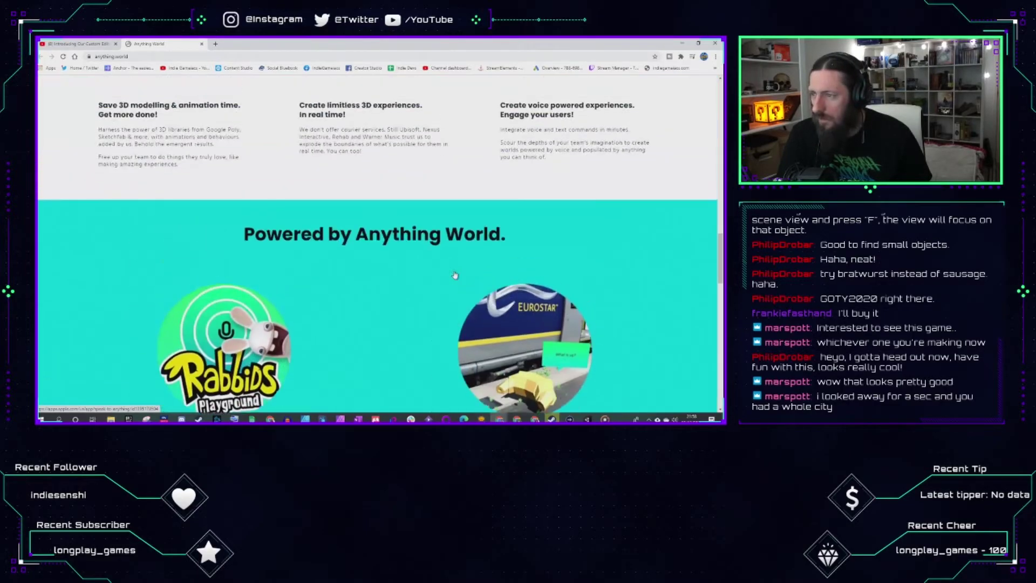
# Step: Switch back to Unity, run the populated city scene in Play mode, stop it, and view the city from farther out
pyautogui.click(588, 419)
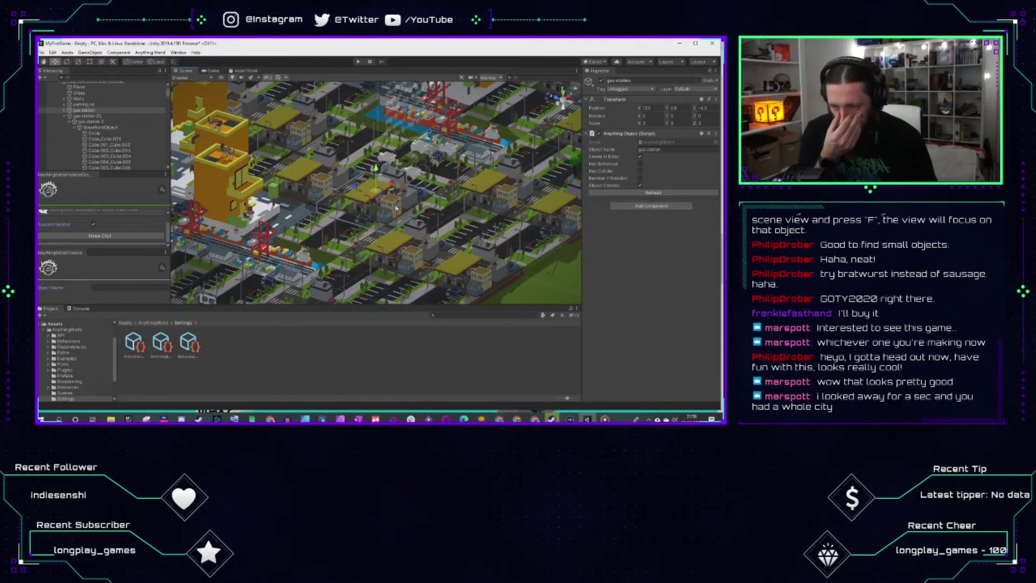
pyautogui.scroll(8, 397, 206)
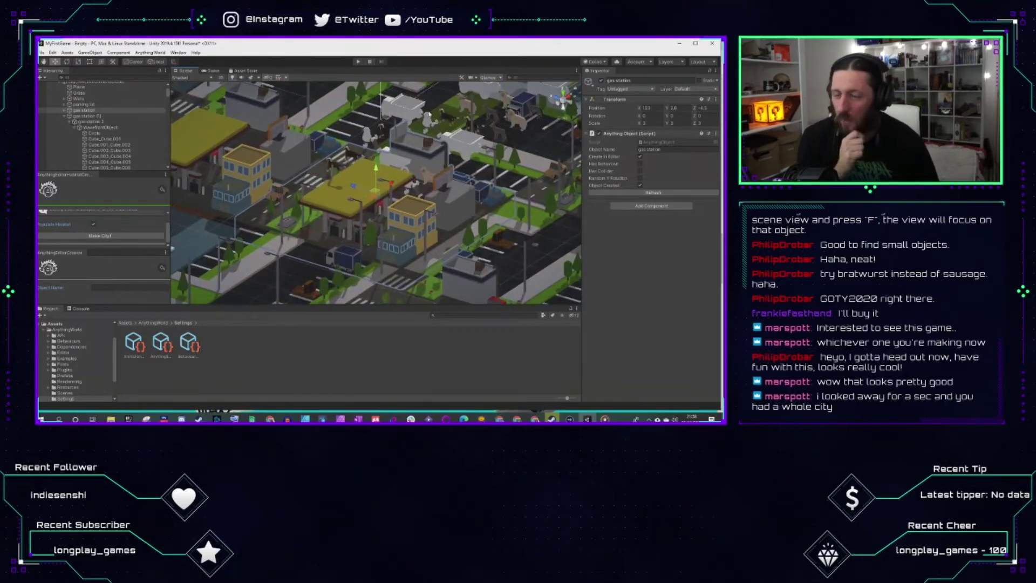
pyautogui.click(358, 62)
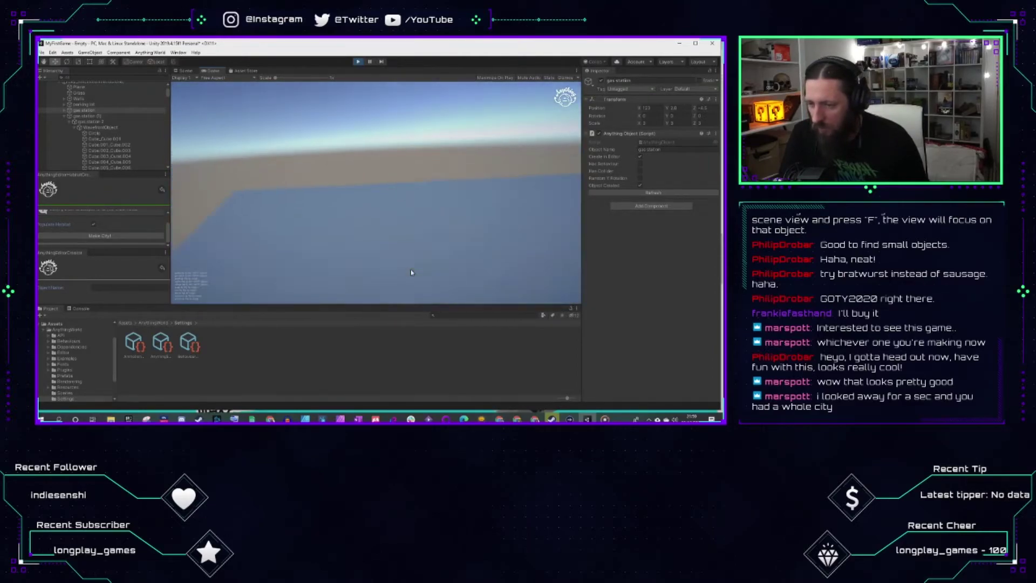
pyautogui.click(359, 62)
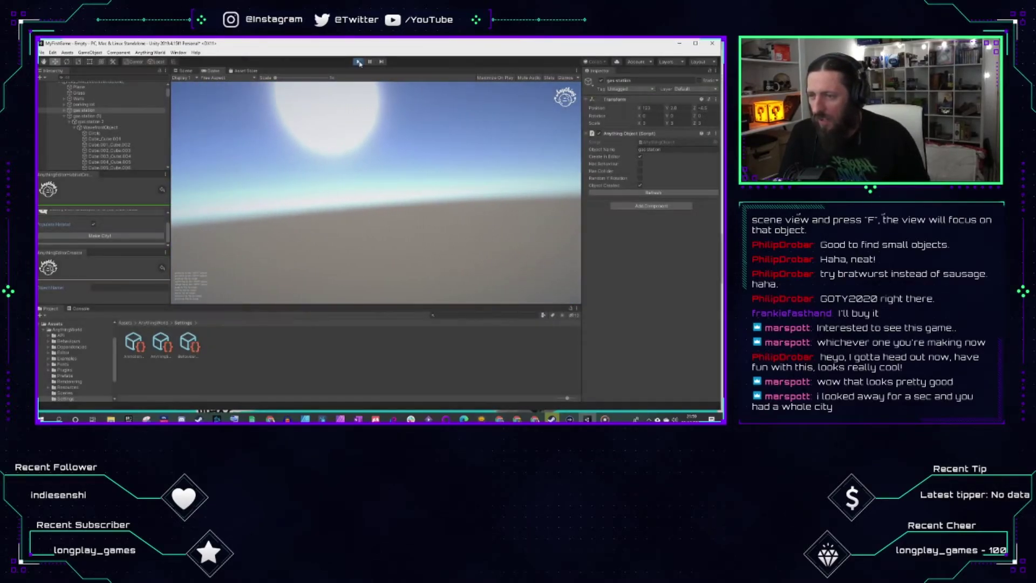
pyautogui.scroll(-5, 482, 249)
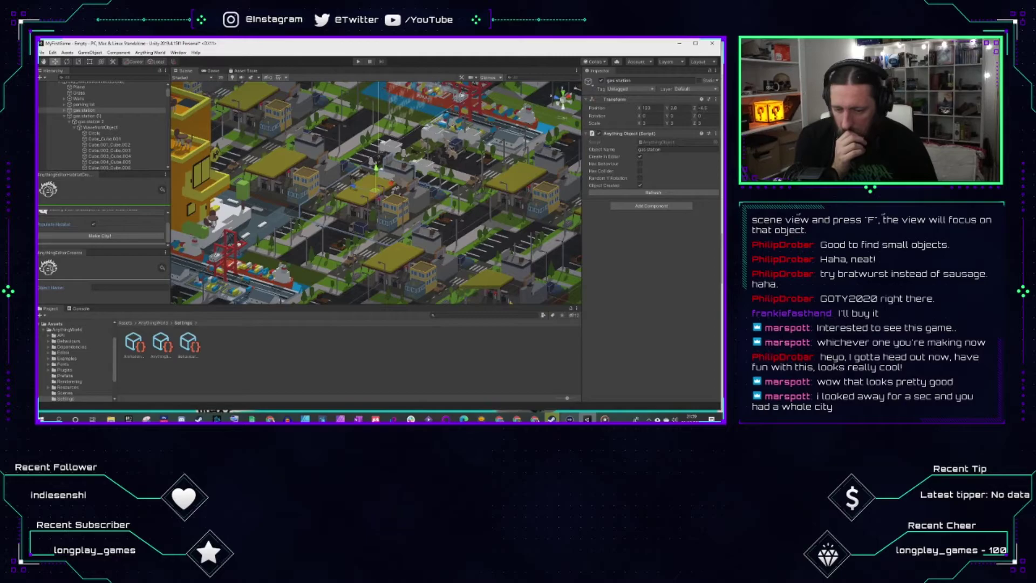
# Step: Switch to Chrome and watch the rest of the Introducing Our Custom Editor Panels video
pyautogui.moveTo(499, 419)
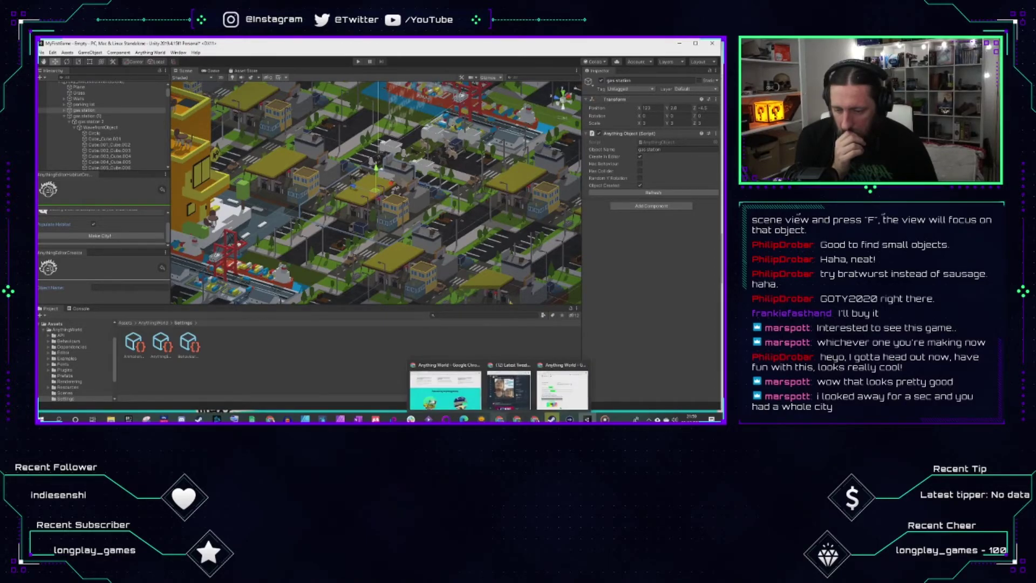
pyautogui.click(445, 388)
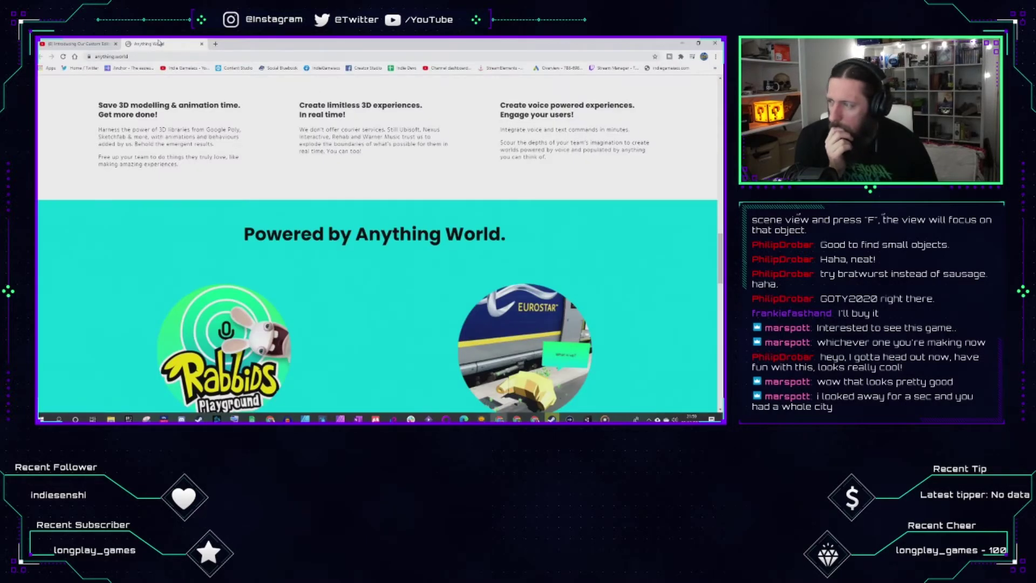
pyautogui.click(77, 45)
pyautogui.click(381, 194)
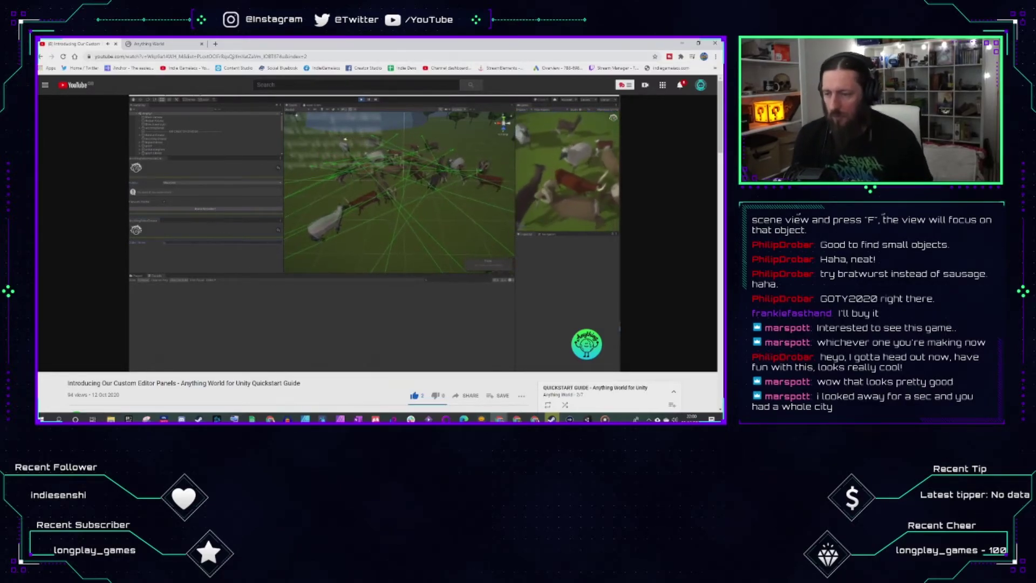
pyautogui.moveTo(657, 310)
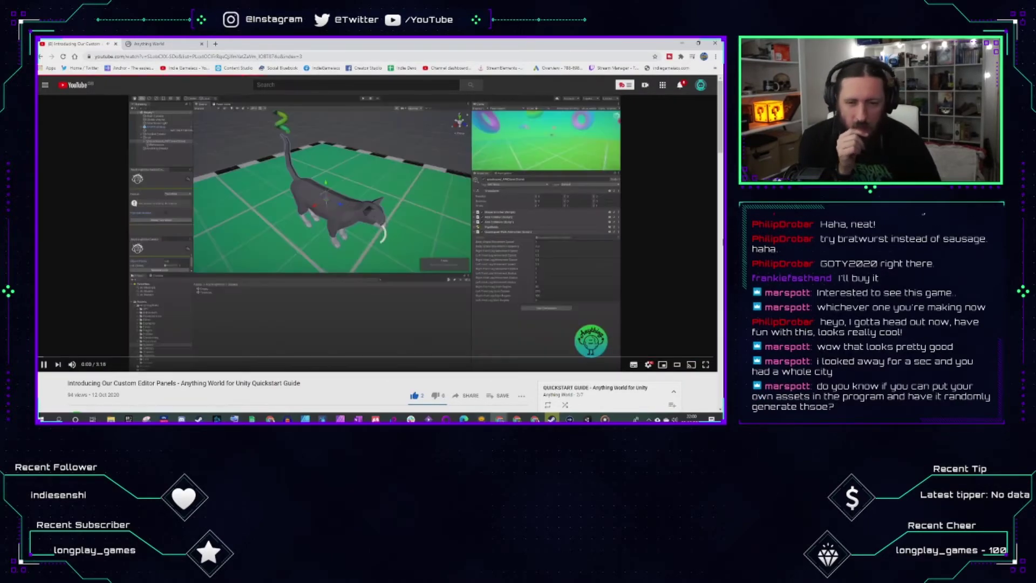
# Step: Watch the Adding Interactive Behaviours For Models video, pausing it near the start and again after viewing the behaviours section
pyautogui.click(347, 202)
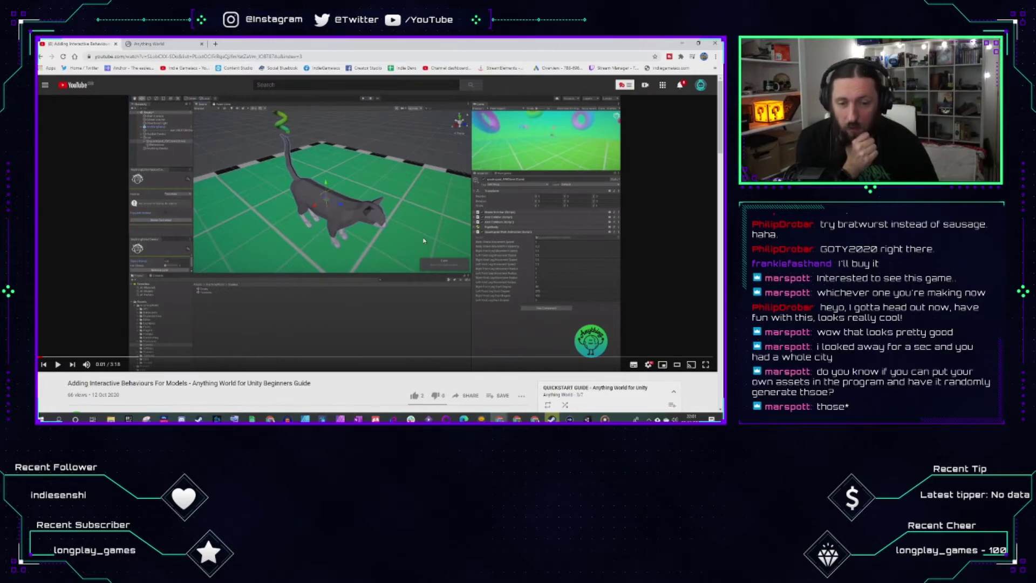
pyautogui.click(416, 215)
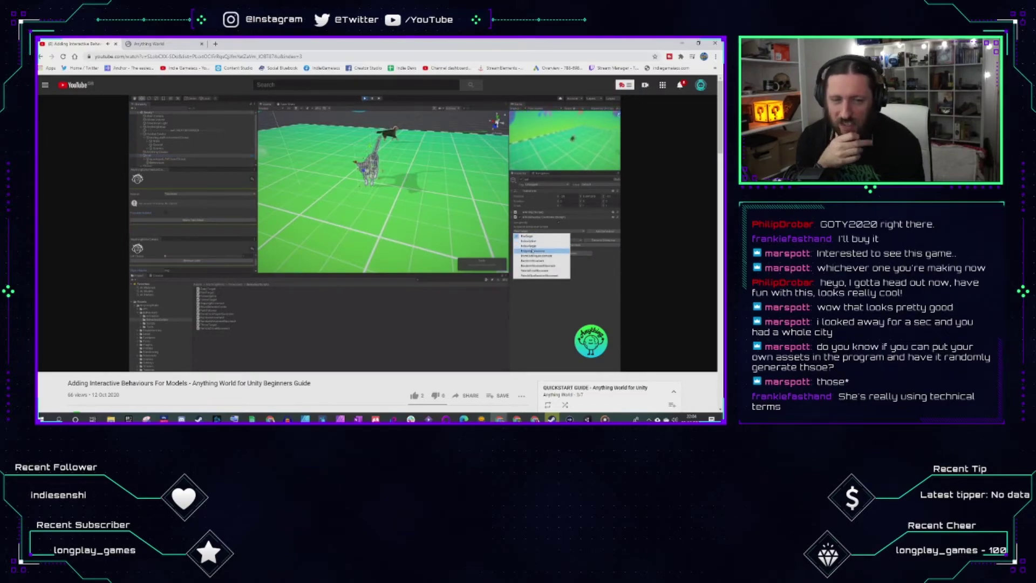
pyautogui.click(393, 243)
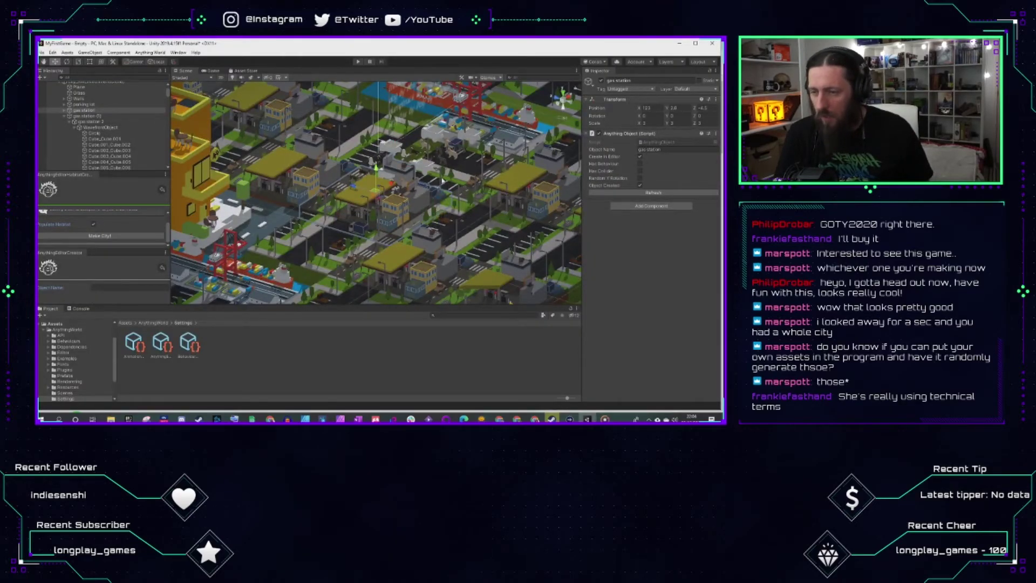
# Step: Switch to Unity, look over the city from other angles, and run the scene in Play mode to watch the animals
pyautogui.keyDown('alt'); pyautogui.moveTo(453, 166); pyautogui.dragTo(219, 177); pyautogui.keyUp('alt')
pyautogui.keyDown('alt'); pyautogui.moveTo(502, 166); pyautogui.dragTo(497, 131); pyautogui.keyUp('alt')
pyautogui.scroll(-5, 473, 189)
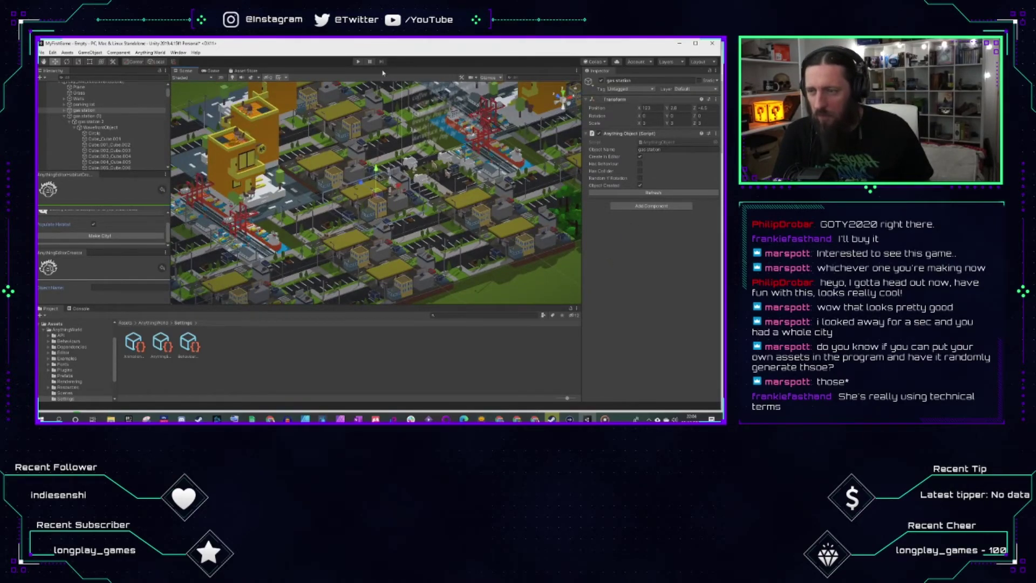
pyautogui.click(358, 61)
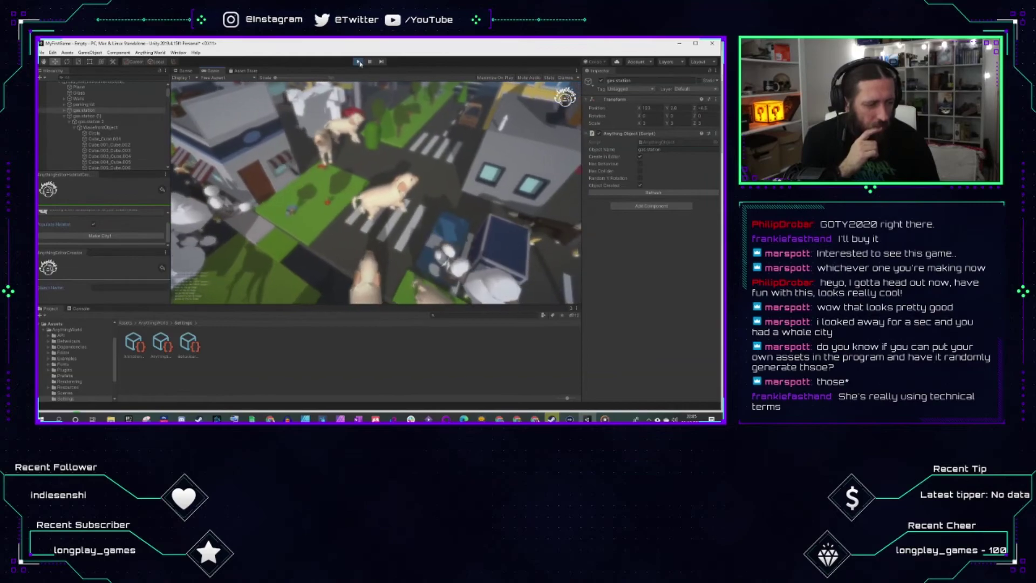
# Step: Stop Play mode, switch to Chrome and open the Runtime Scripting Made Easy (PART 1) video from the Quickstart Guide playlist
pyautogui.click(359, 63)
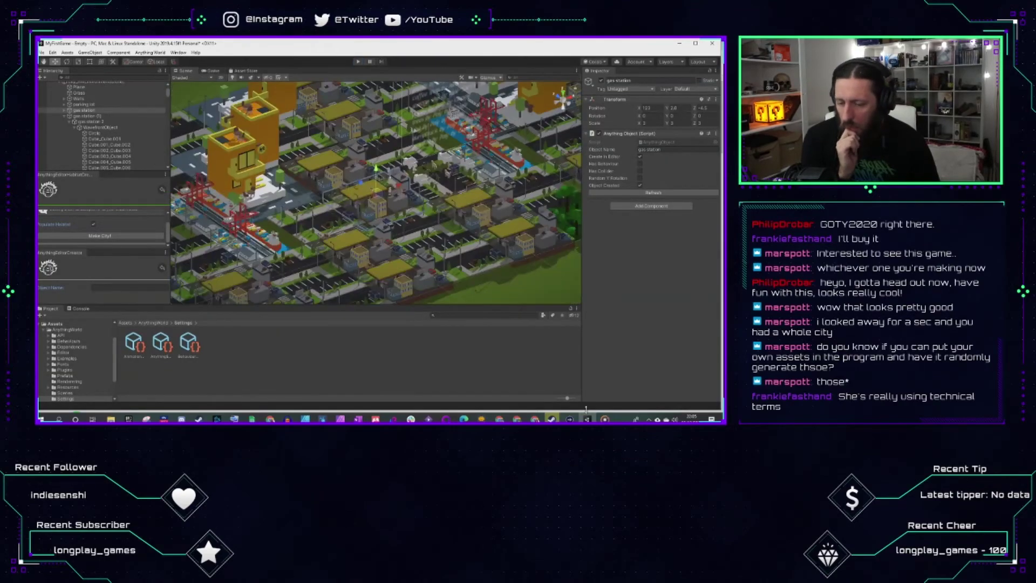
pyautogui.moveTo(499, 419)
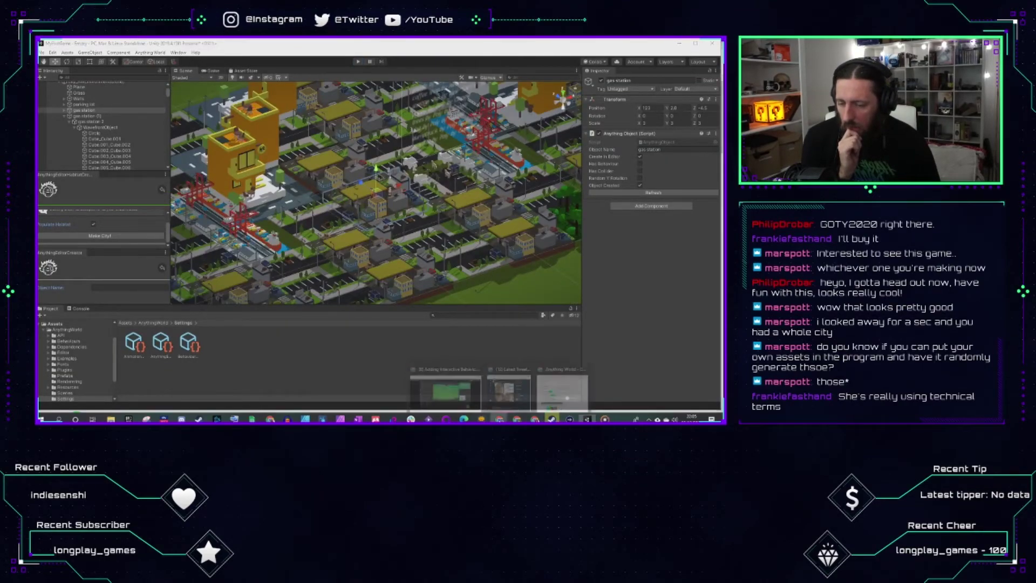
pyautogui.click(445, 391)
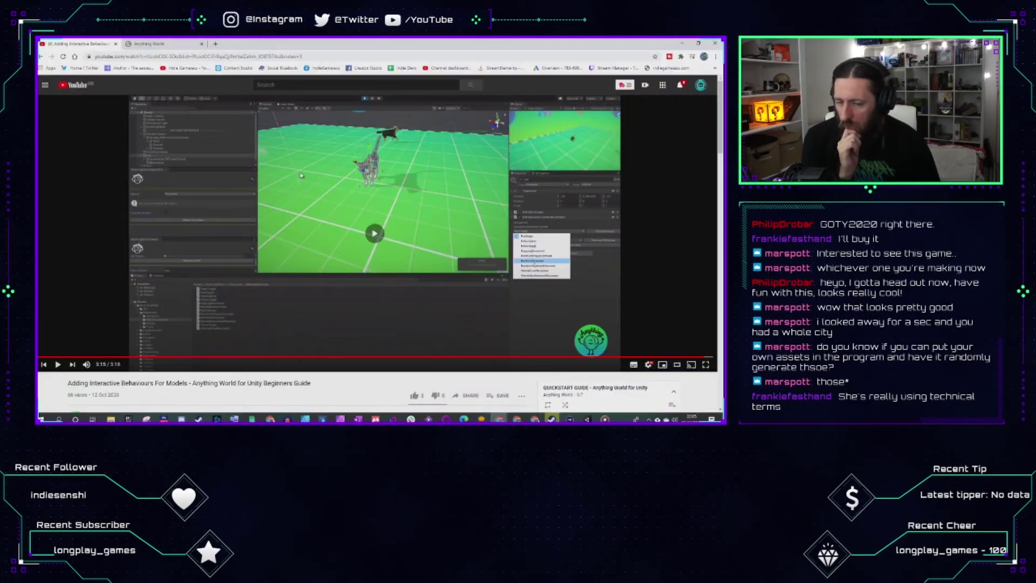
pyautogui.scroll(-3, 516, 302)
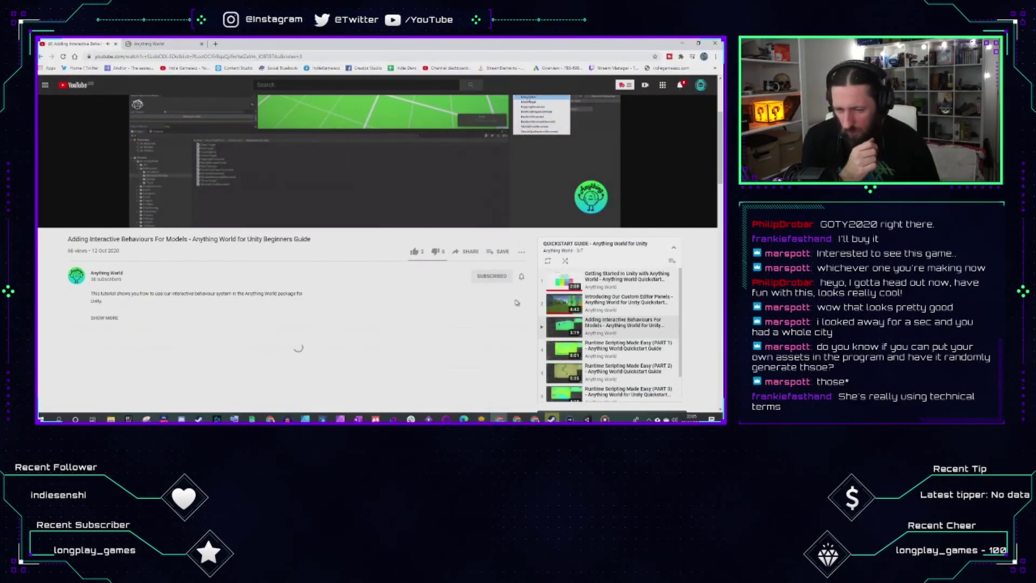
pyautogui.click(628, 346)
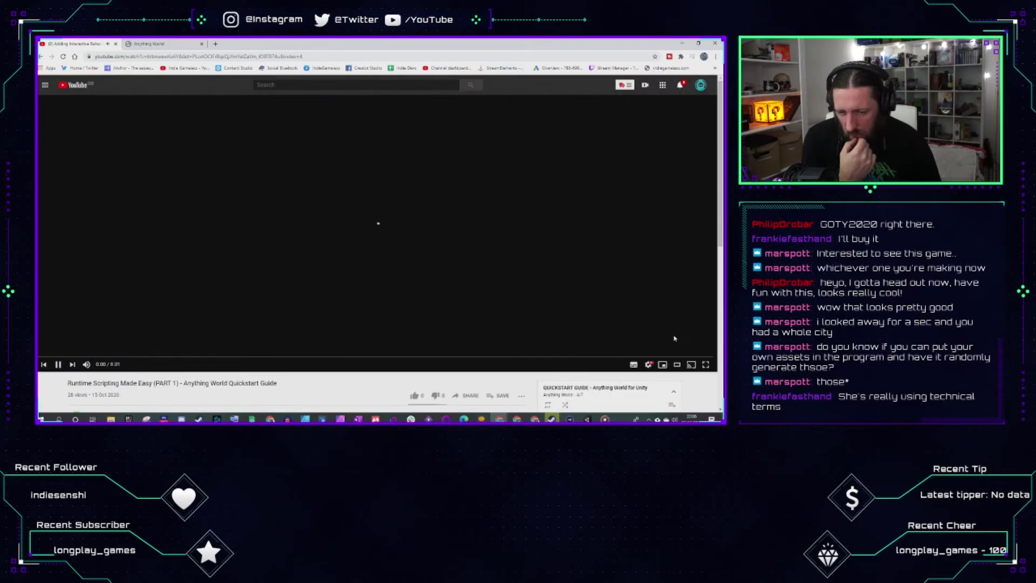
# Step: Look over the playlist and watch the first minute of the Runtime Scripting Made Easy (PART 1) video, pausing as needed
pyautogui.scroll(-2, 675, 362)
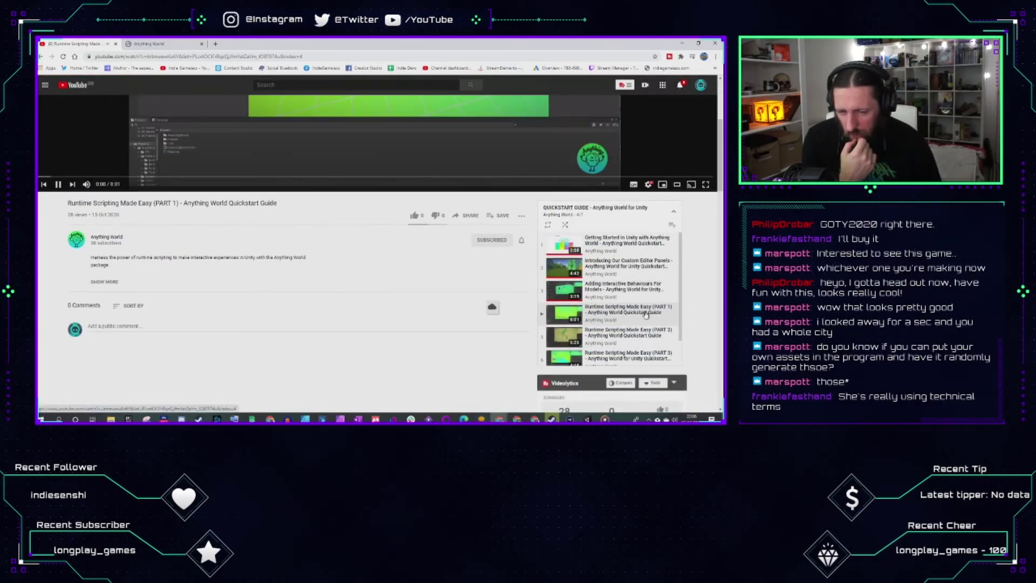
pyautogui.scroll(-1, 639, 310)
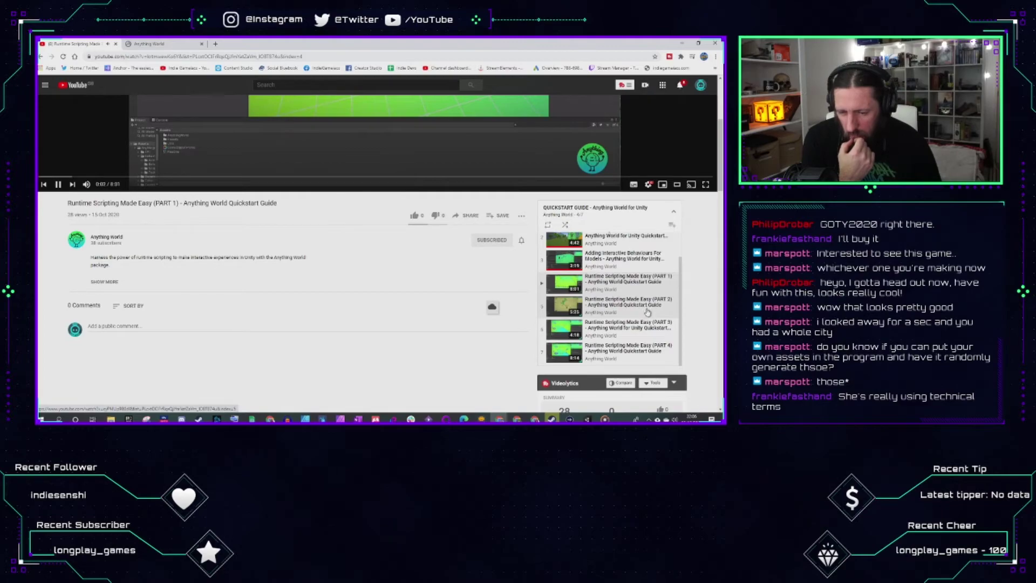
pyautogui.scroll(1, 647, 312)
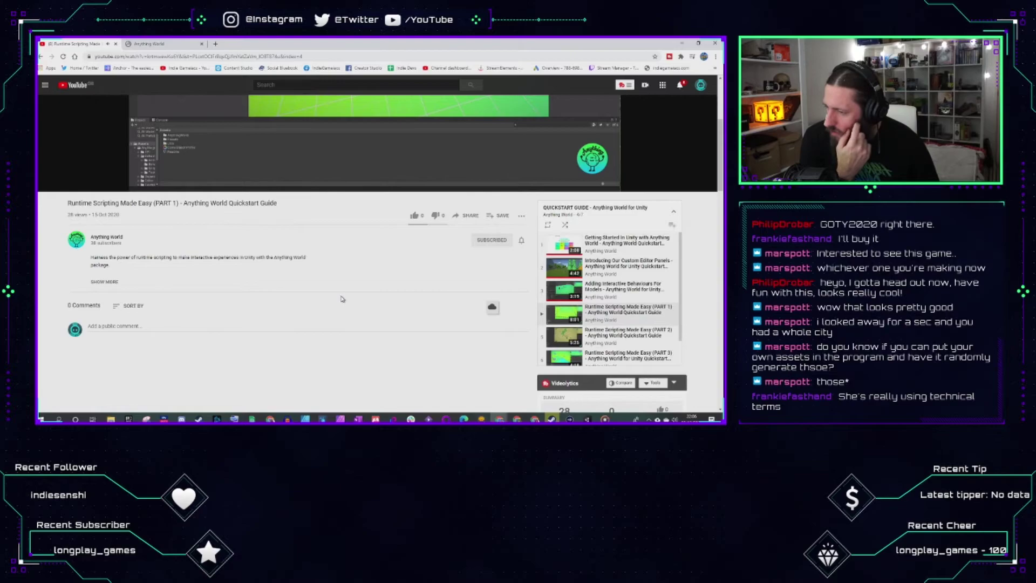
pyautogui.scroll(5, 346, 298)
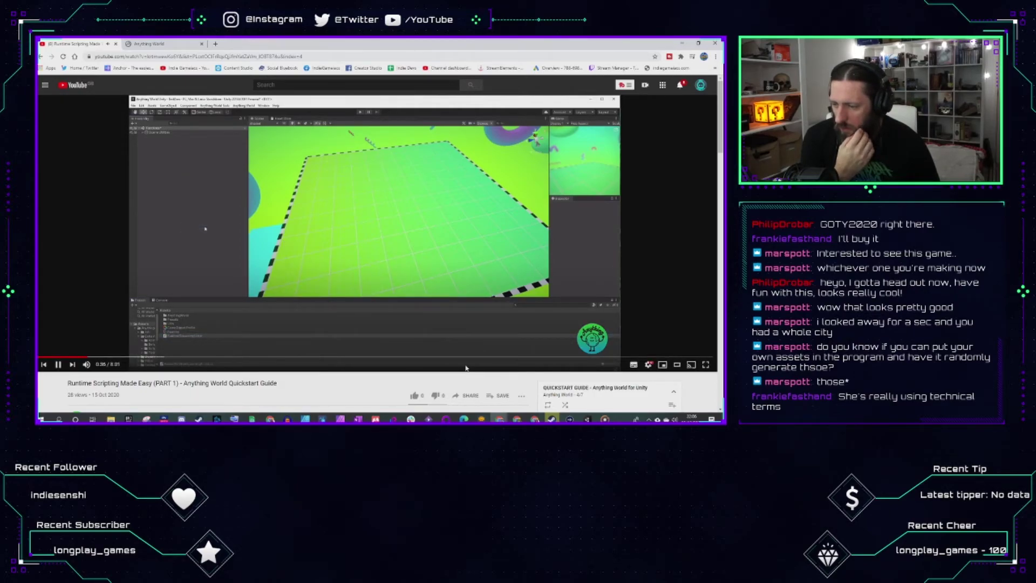
pyautogui.click(435, 299)
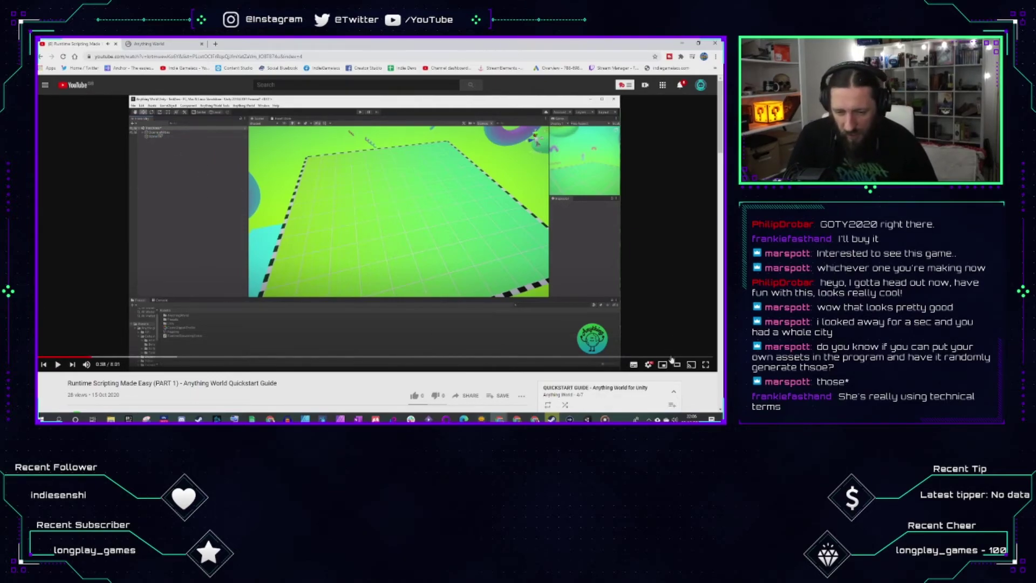
pyautogui.click(650, 366)
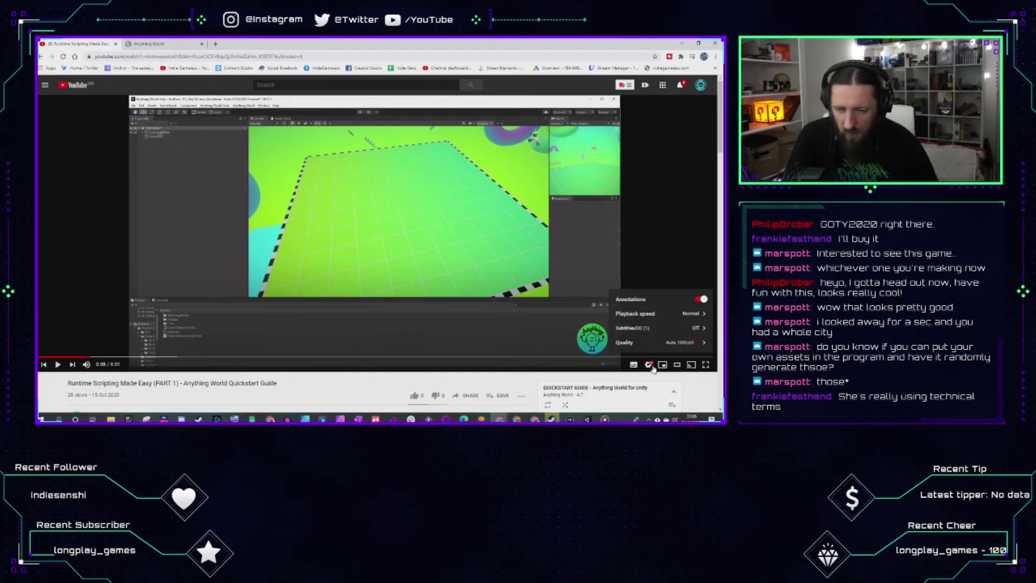
pyautogui.click(508, 221)
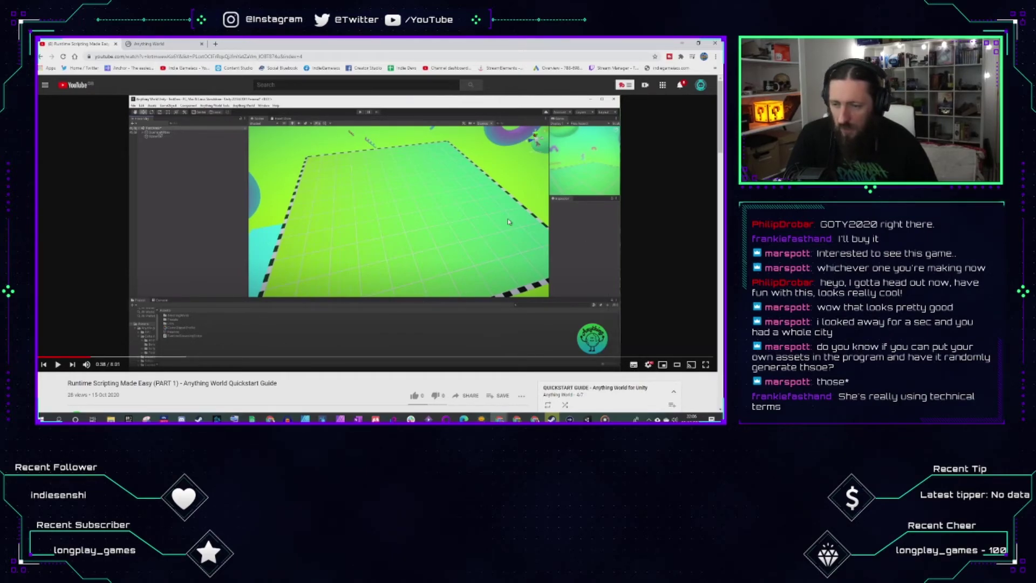
pyautogui.click(508, 221)
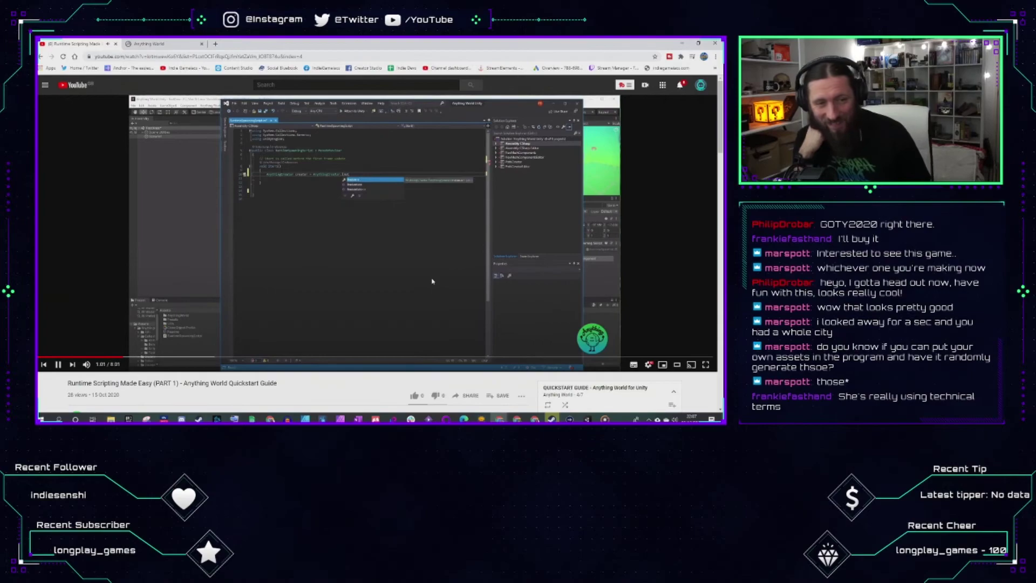
pyautogui.click(432, 303)
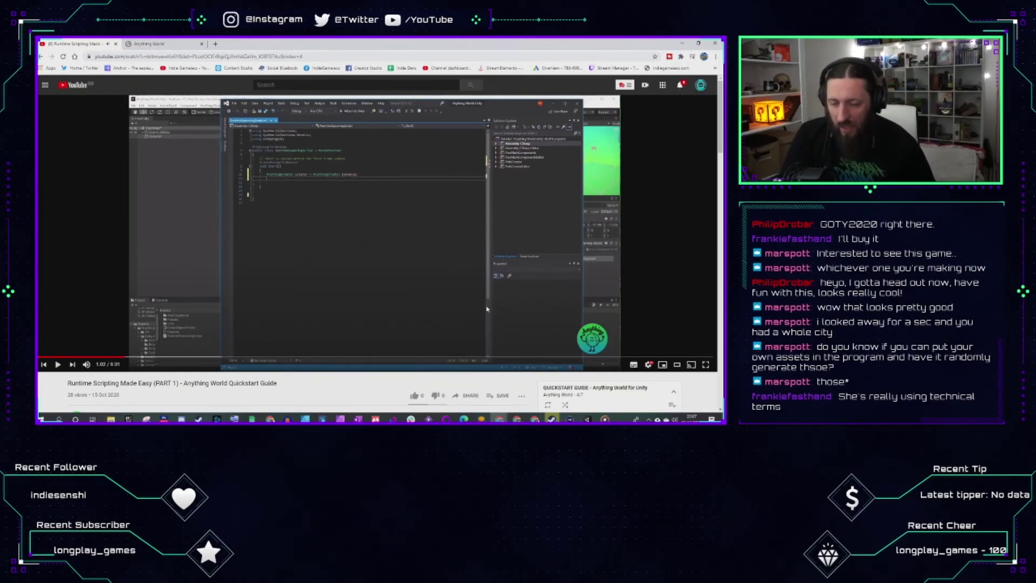
# Step: Open the Anything World channel, browse its videos, and watch the start of Steve The Sheep before returning to the channel
pyautogui.scroll(-3, 433, 306)
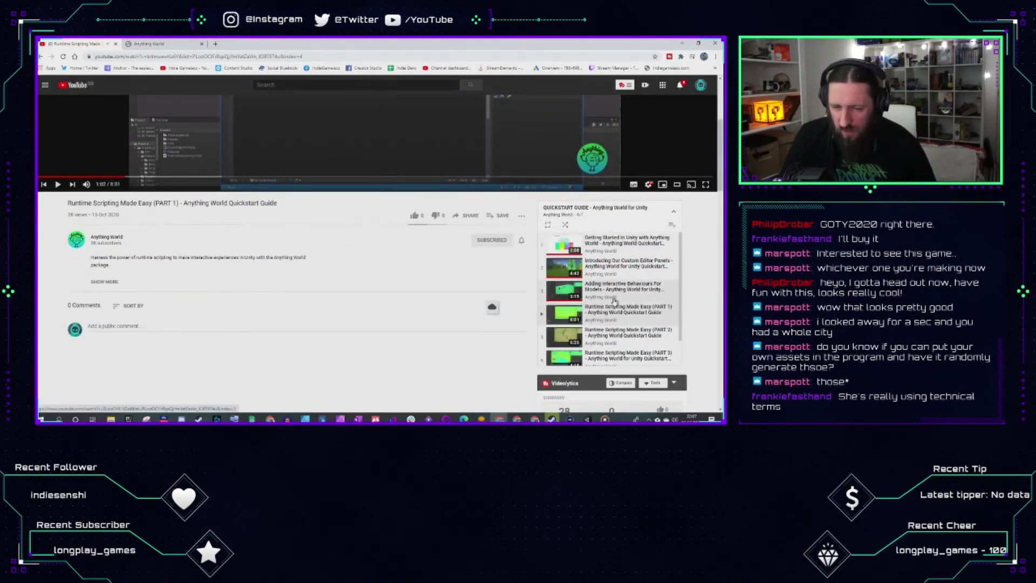
pyautogui.scroll(-1, 642, 308)
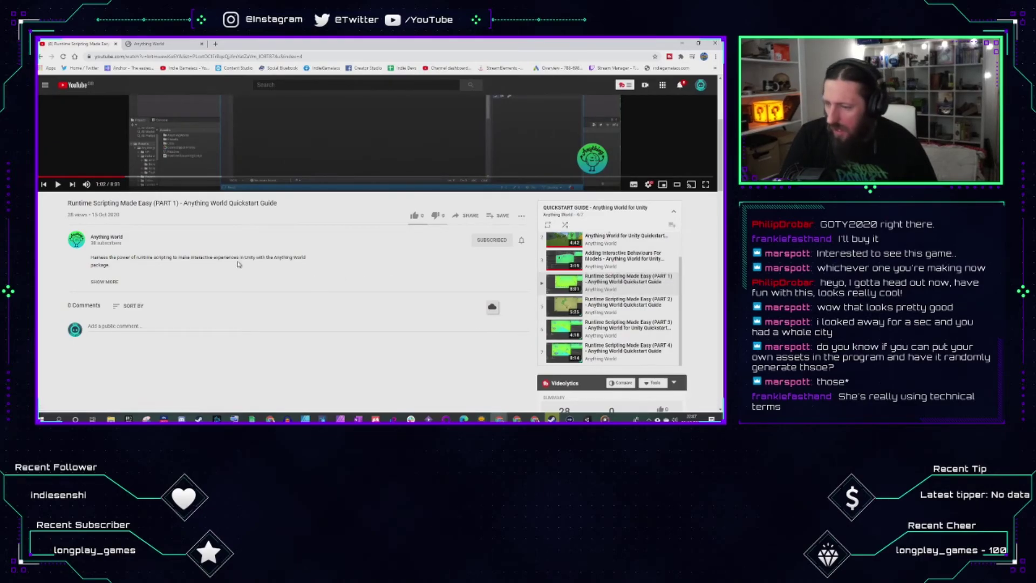
pyautogui.click(108, 242)
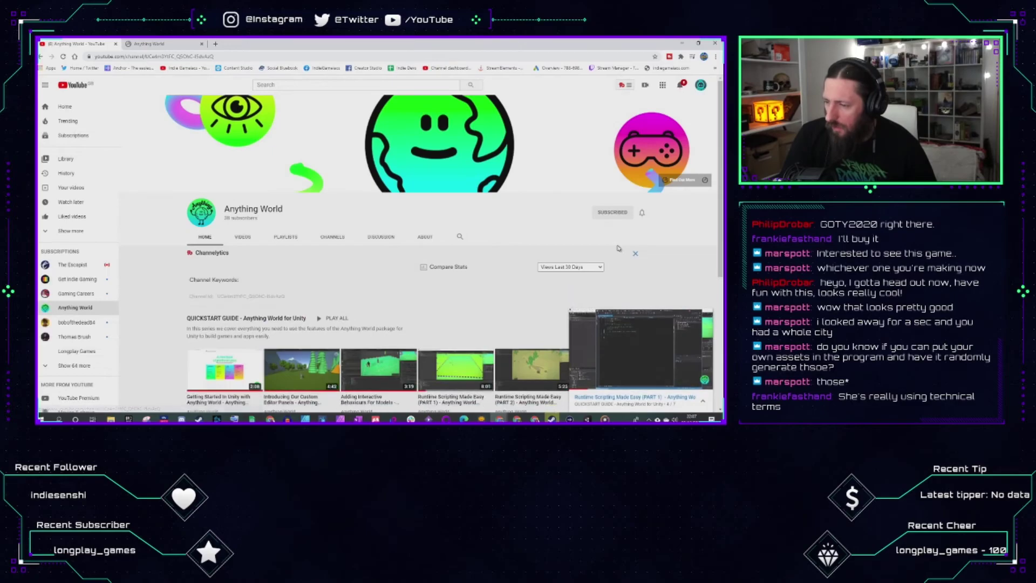
pyautogui.scroll(-4, 696, 327)
pyautogui.click(706, 316)
pyautogui.scroll(-3, 499, 150)
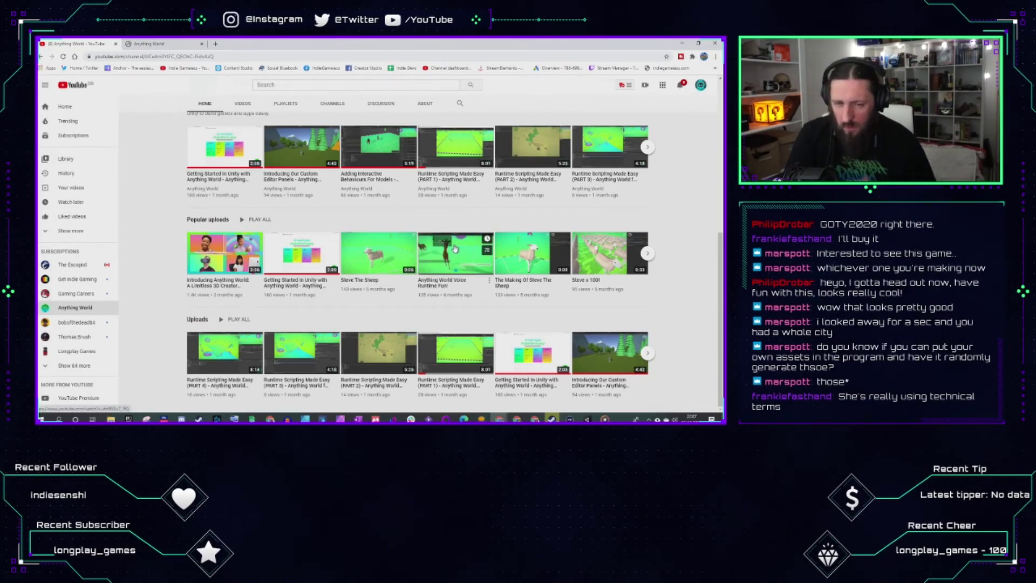
pyautogui.click(360, 253)
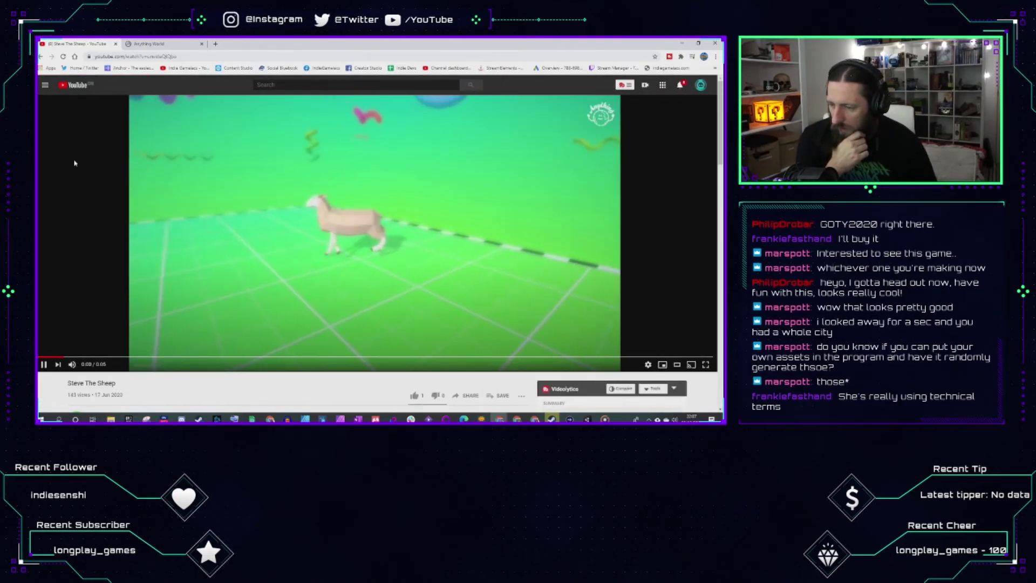
pyautogui.click(42, 57)
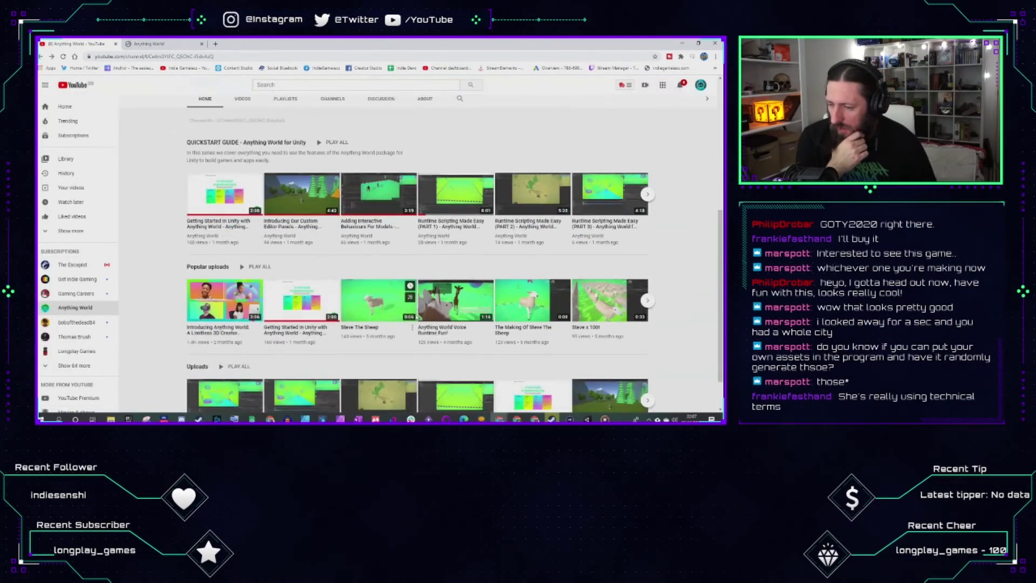
# Step: Watch the Anything World Voice Runtime Fun! video, like it, and return to the channel
pyautogui.click(432, 303)
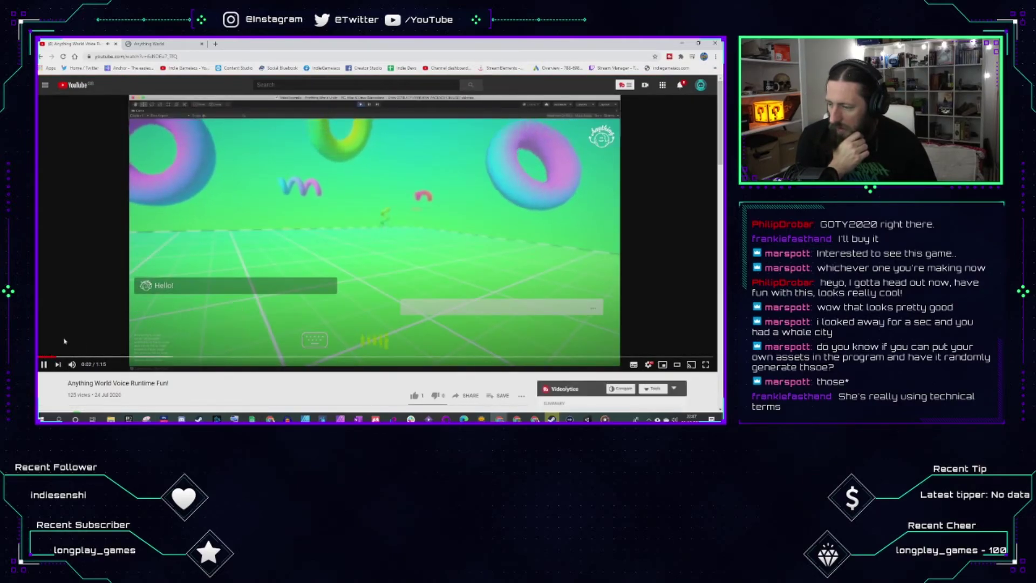
pyautogui.click(44, 365)
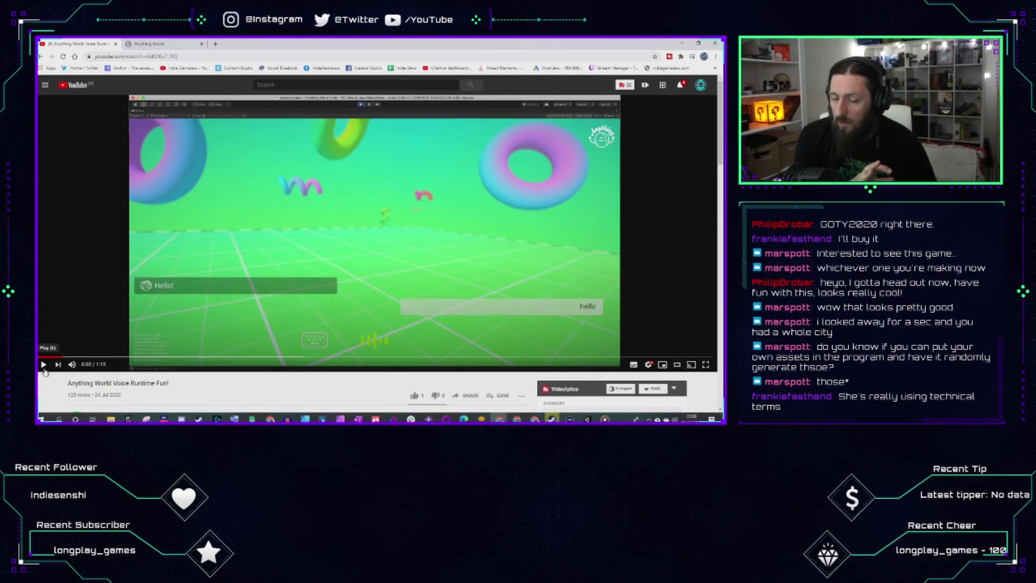
pyautogui.click(44, 366)
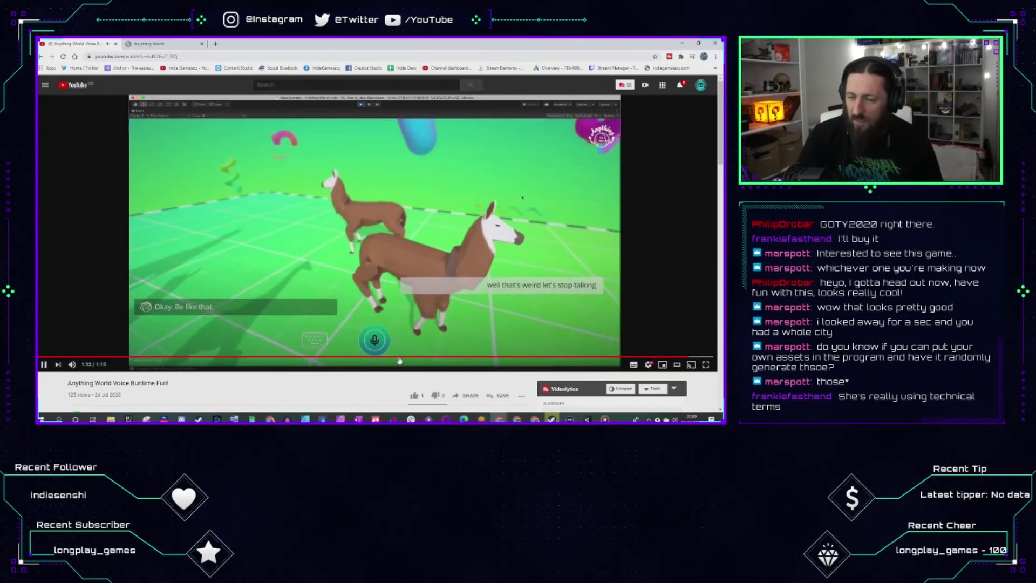
pyautogui.click(414, 397)
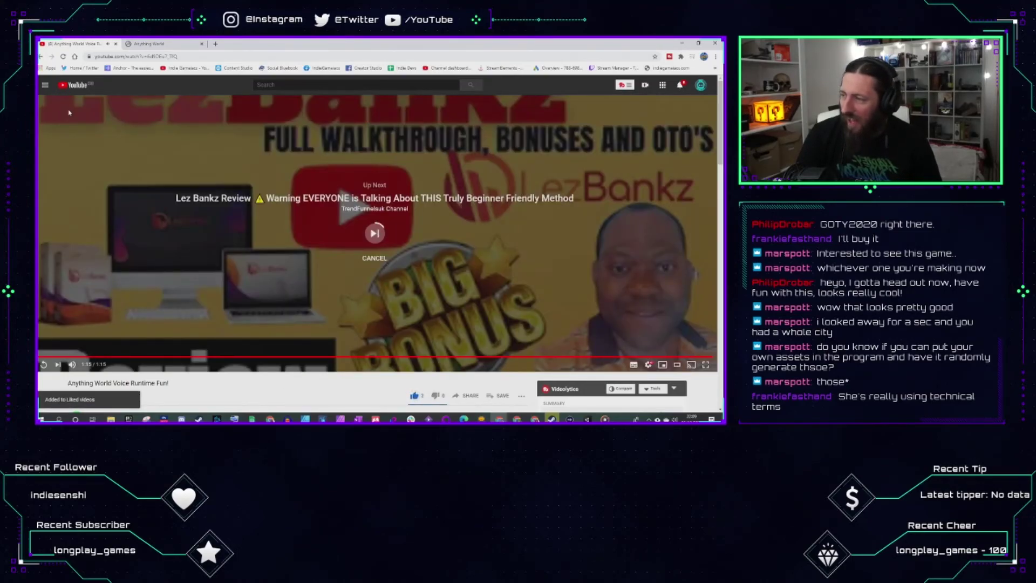
pyautogui.click(41, 56)
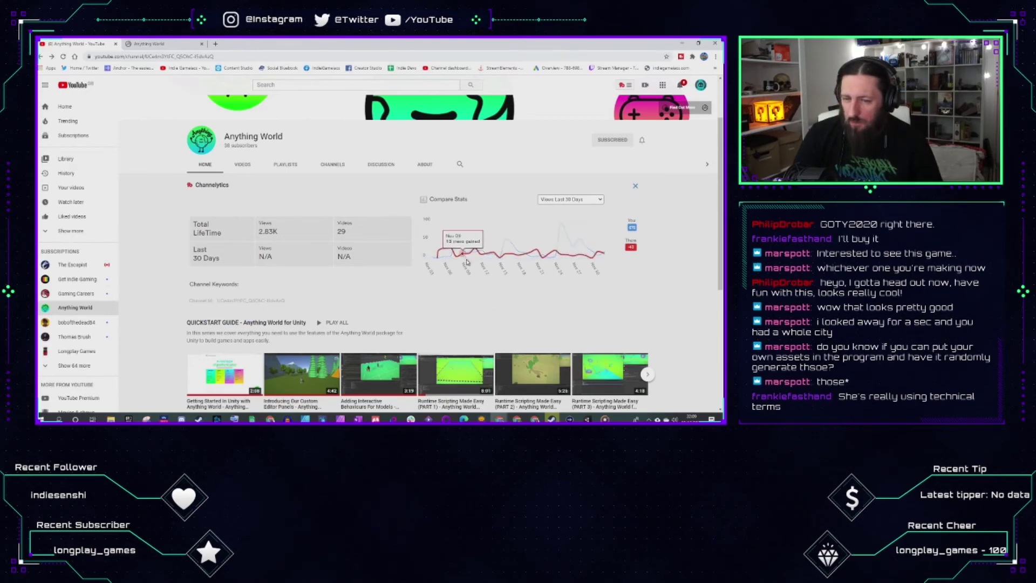
# Step: Watch A Cat Chases a Rat Through a City and then you Ride the Rat from the popular uploads, and return to the channel
pyautogui.scroll(-5, 488, 302)
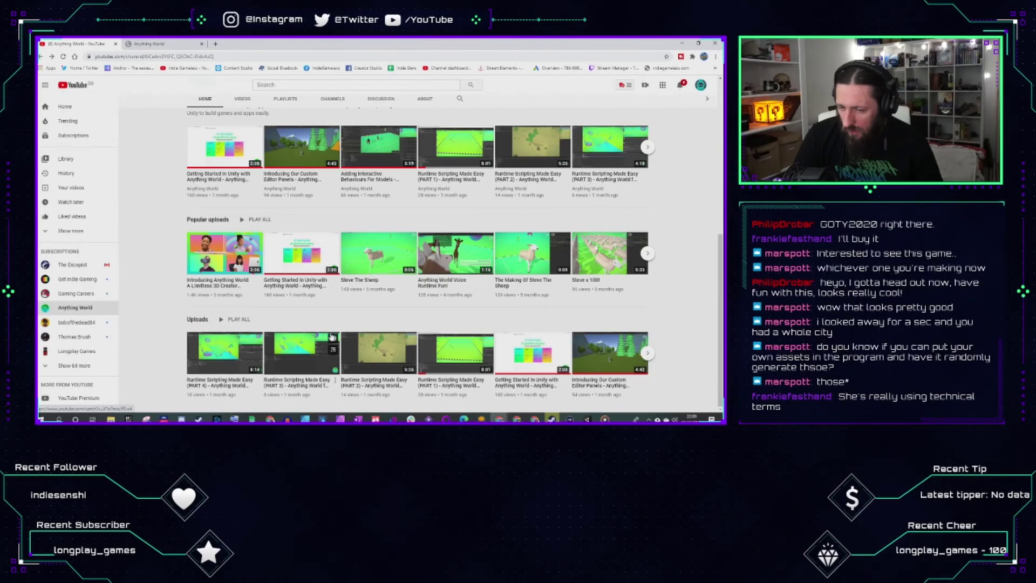
pyautogui.click(647, 254)
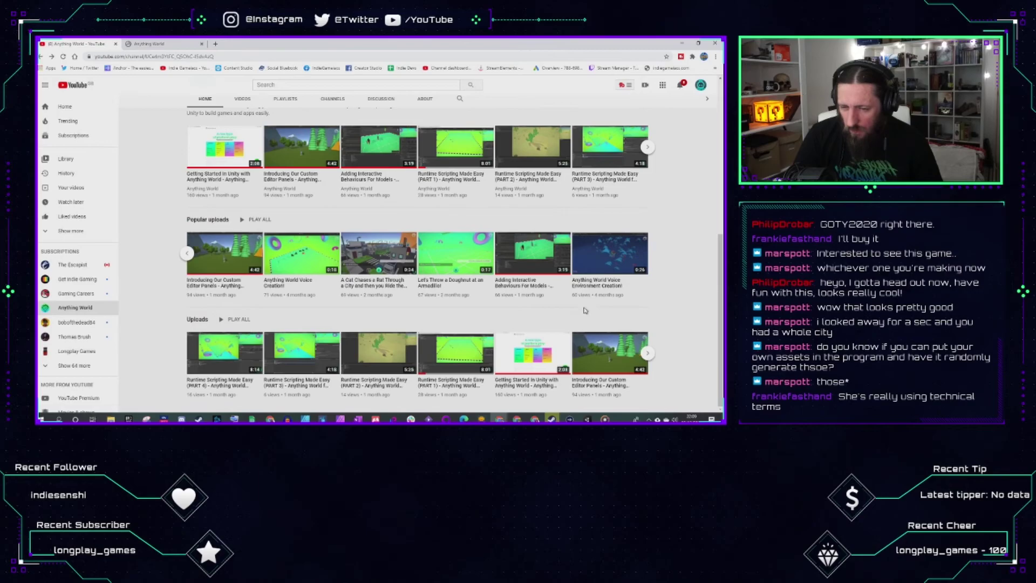
pyautogui.click(382, 291)
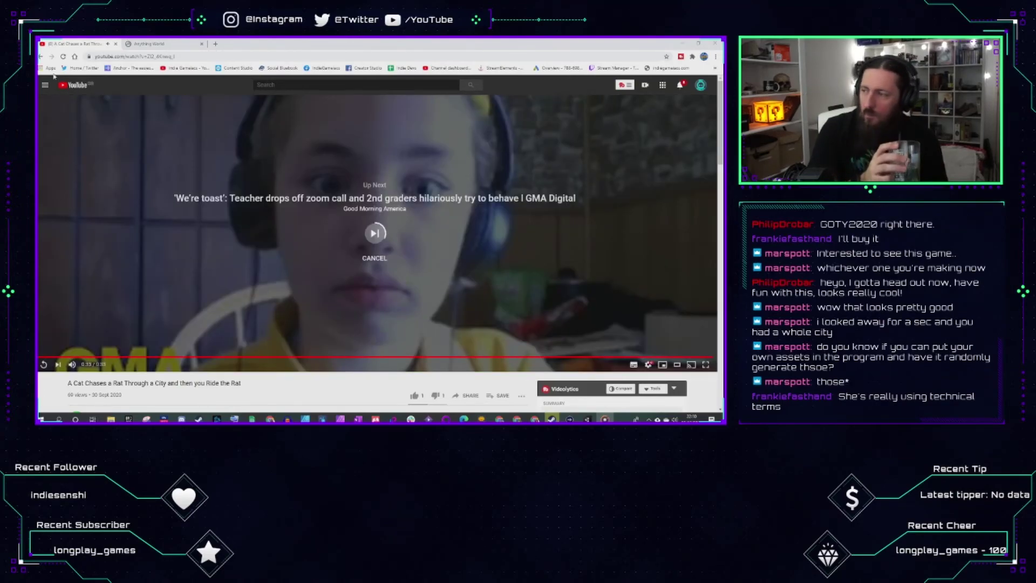
pyautogui.click(42, 56)
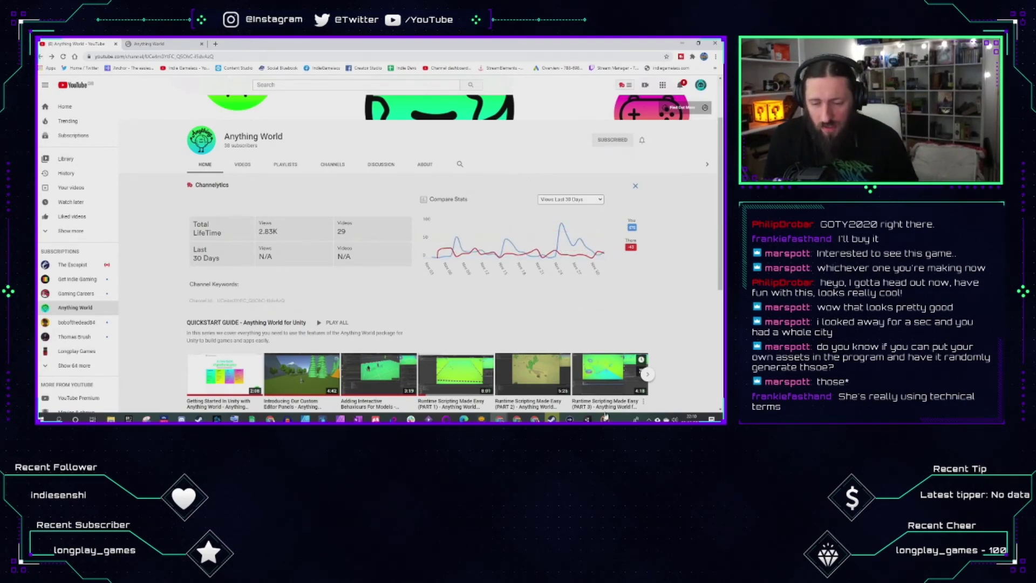
# Step: Switch to Unity and reset the generated city habitat in the scene
pyautogui.click(587, 419)
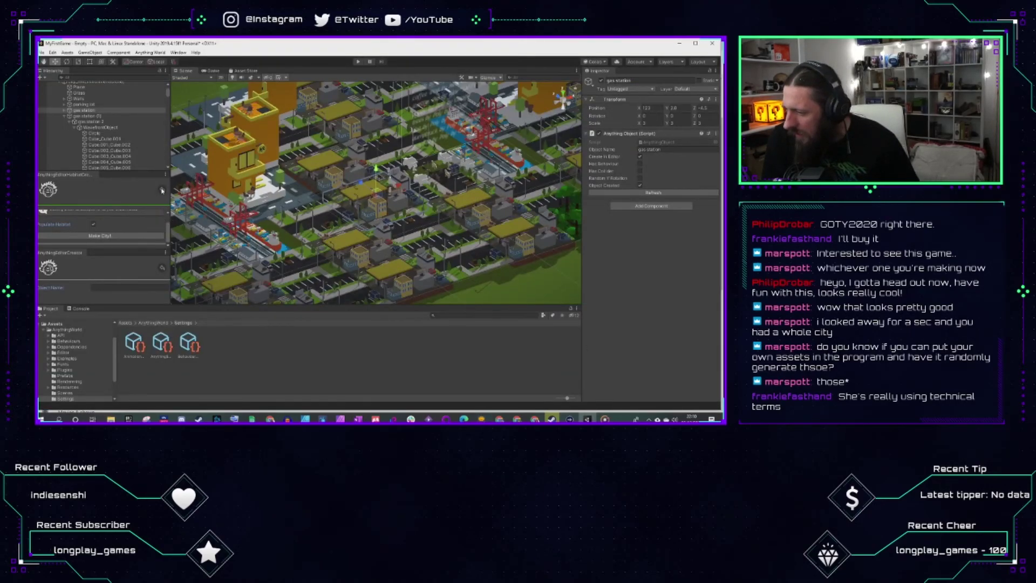
pyautogui.click(162, 190)
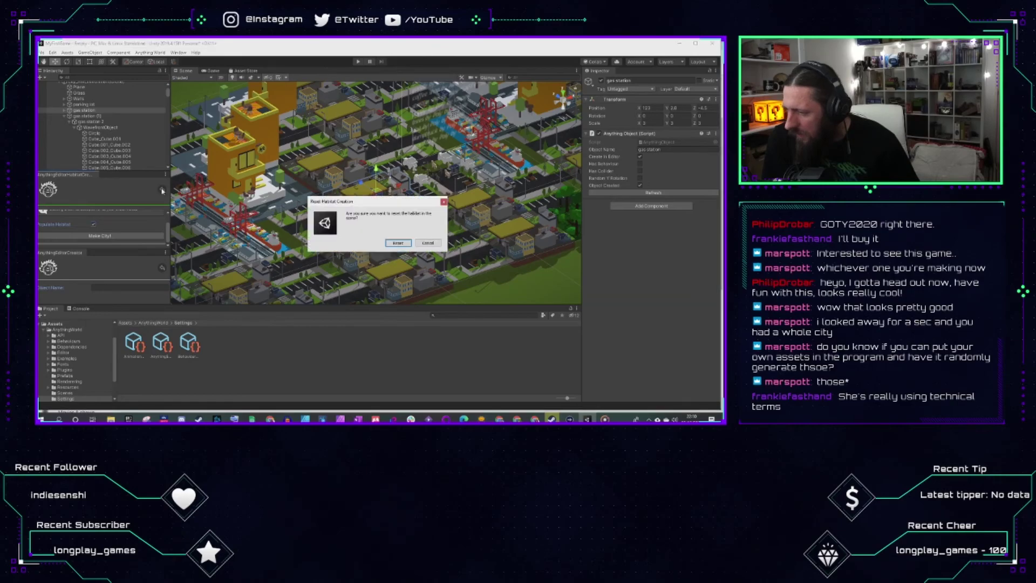
pyautogui.click(398, 244)
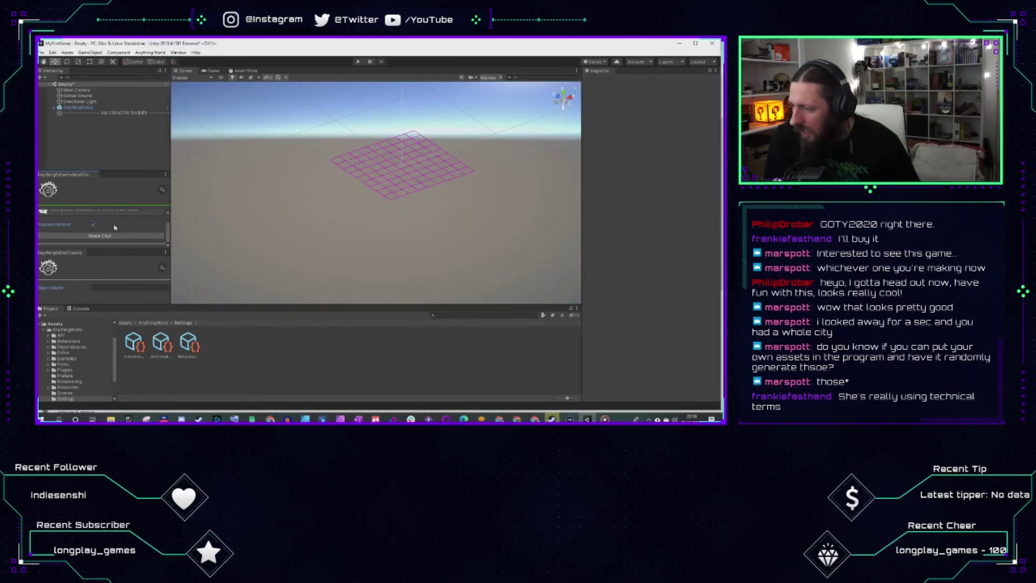
# Step: Generate a new populated City habitat with the AnythingWorld habitat creator
pyautogui.scroll(2, 129, 227)
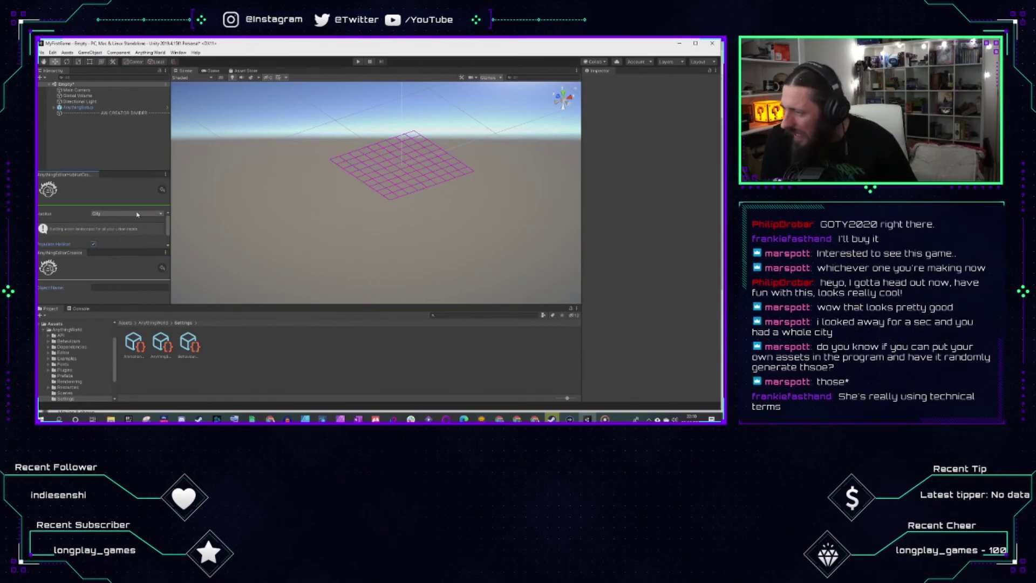
pyautogui.click(137, 214)
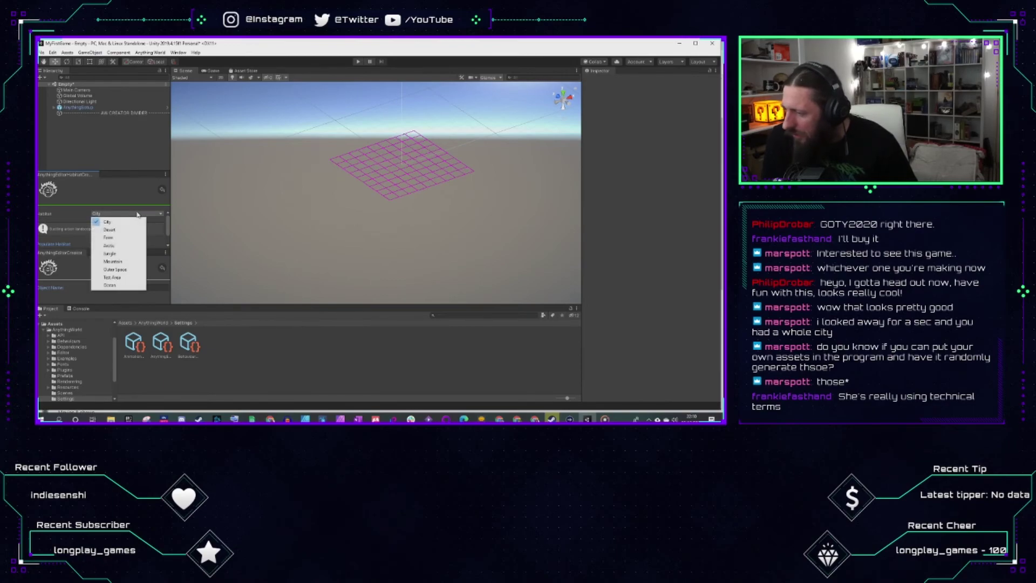
pyautogui.click(114, 247)
pyautogui.scroll(-1, 145, 237)
pyautogui.click(113, 236)
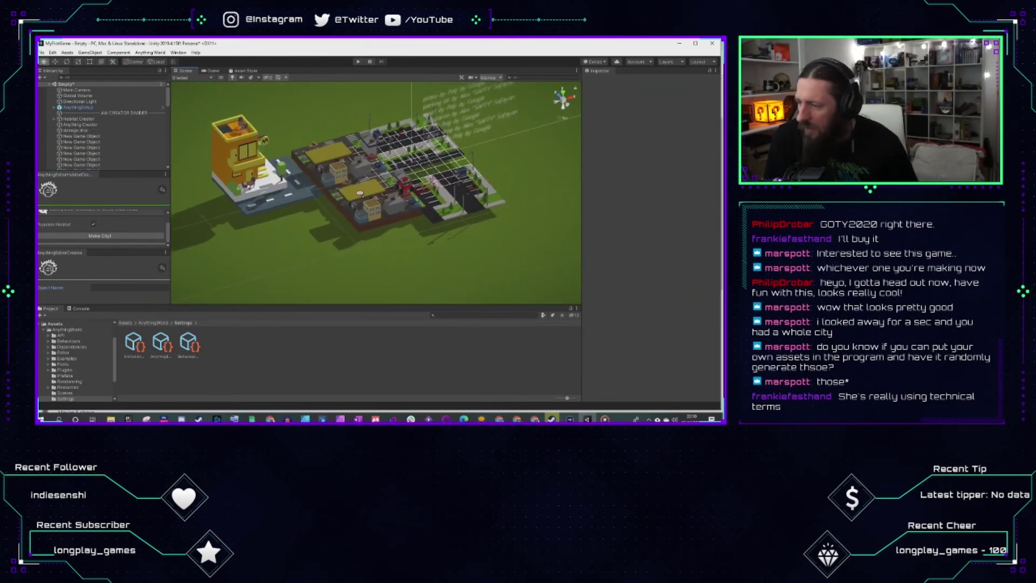
# Step: Reset the generated city habitat, clearing its objects from the scene
pyautogui.scroll(2, 117, 220)
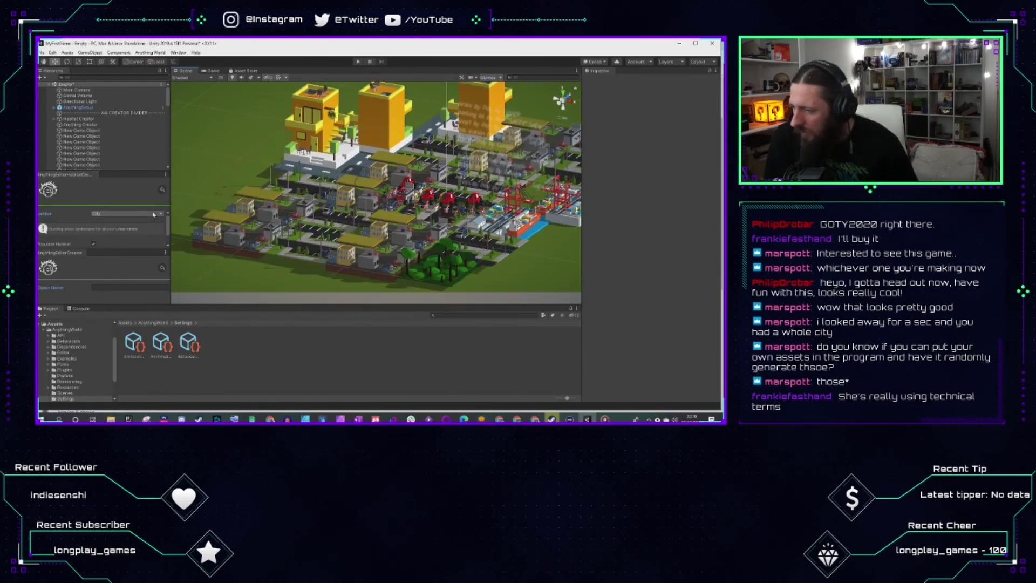
pyautogui.click(161, 190)
pyautogui.click(397, 243)
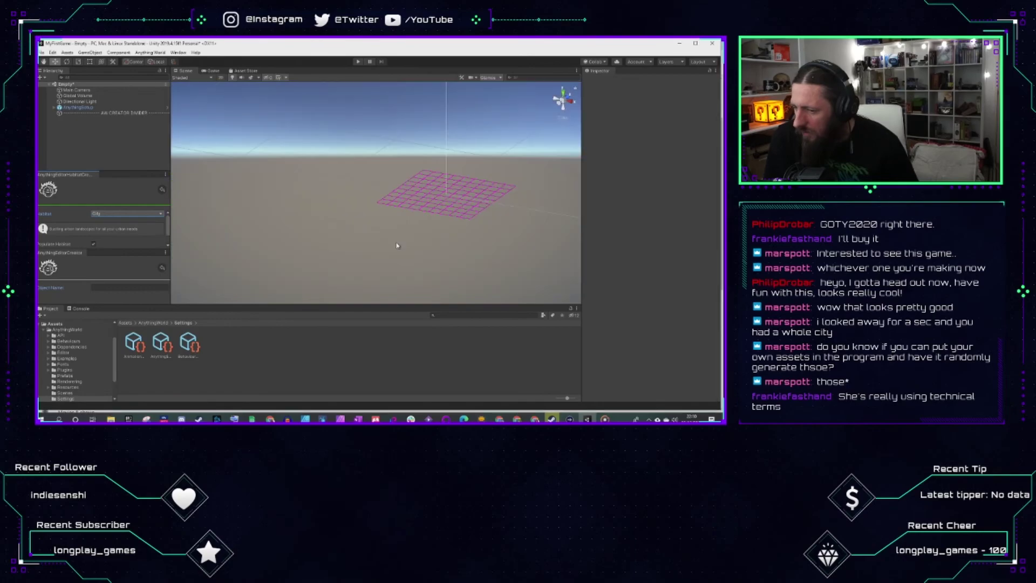
# Step: Choose Arctic as the habitat and generate it populated with the AnythingWorld habitat creator
pyautogui.click(127, 213)
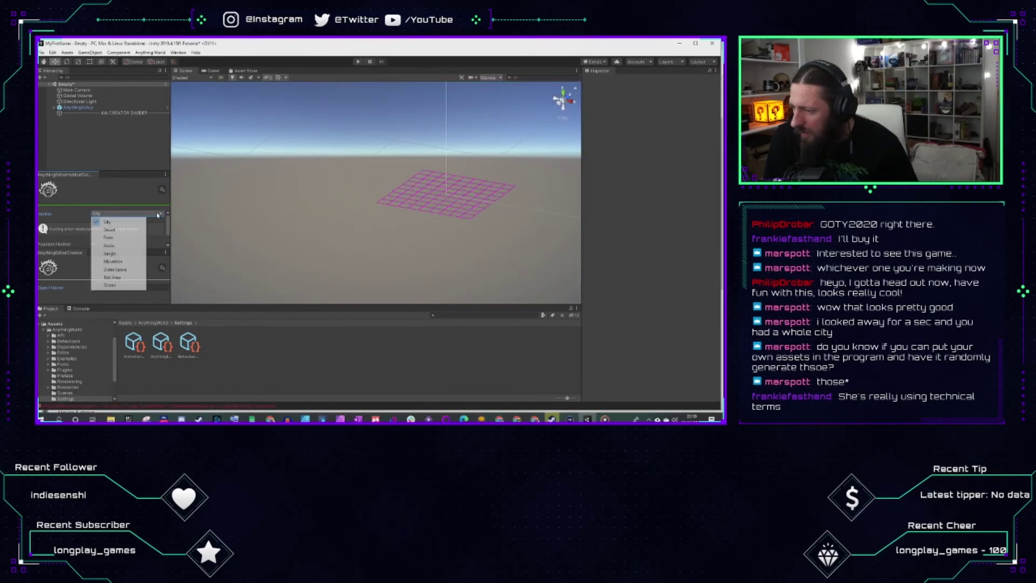
pyautogui.click(117, 246)
pyautogui.scroll(-1, 121, 240)
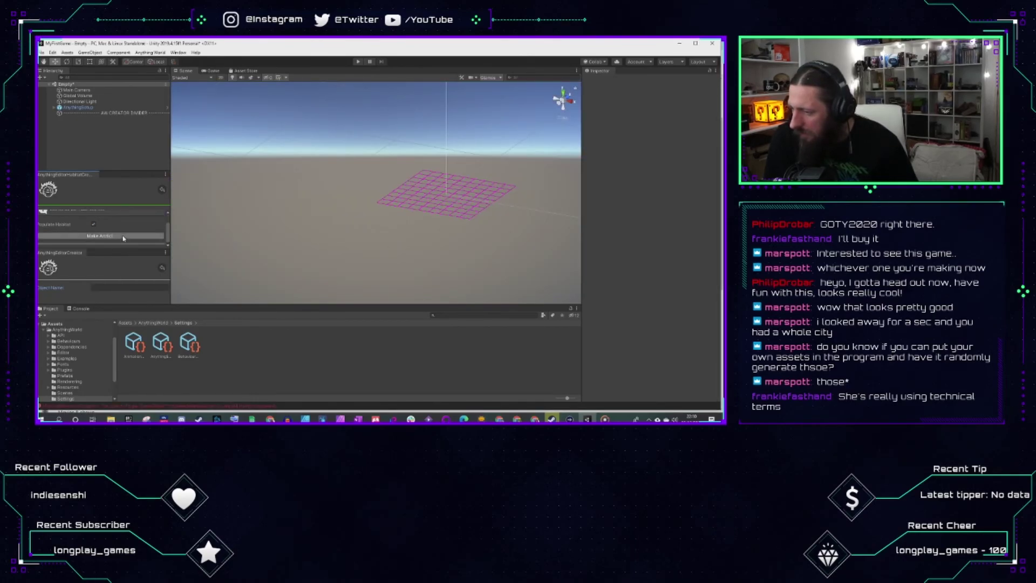
pyautogui.click(99, 235)
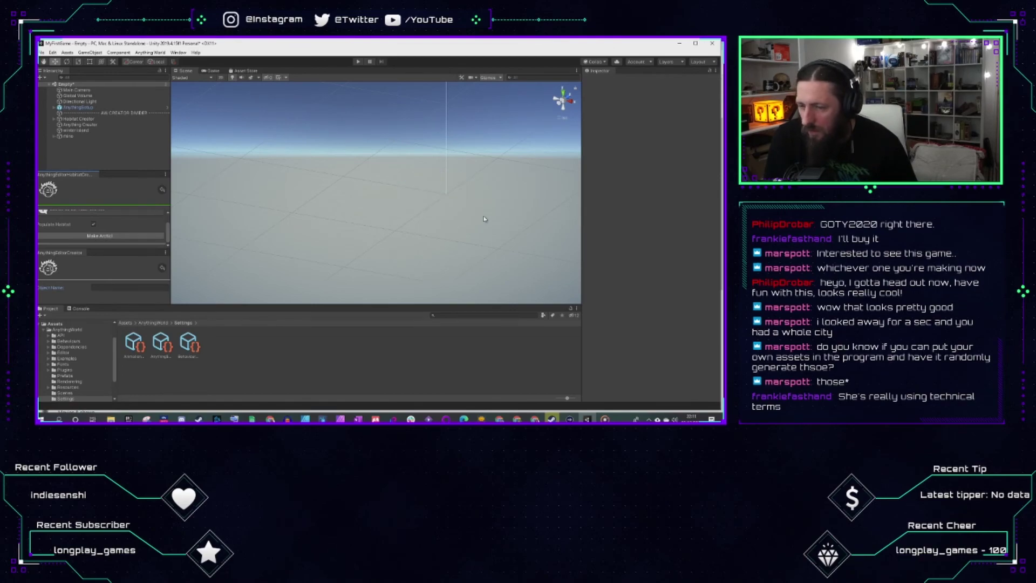
# Step: Examine the arctic island, its frozen lake, igloos and animals from several angles in the scene
pyautogui.moveTo(454, 188)
pyautogui.keyDown('alt'); pyautogui.mouseDown()
pyautogui.moveTo(292, 187)
pyautogui.moveTo(299, 165)
pyautogui.moveTo(498, 176)
pyautogui.mouseUp(); pyautogui.keyUp('alt')
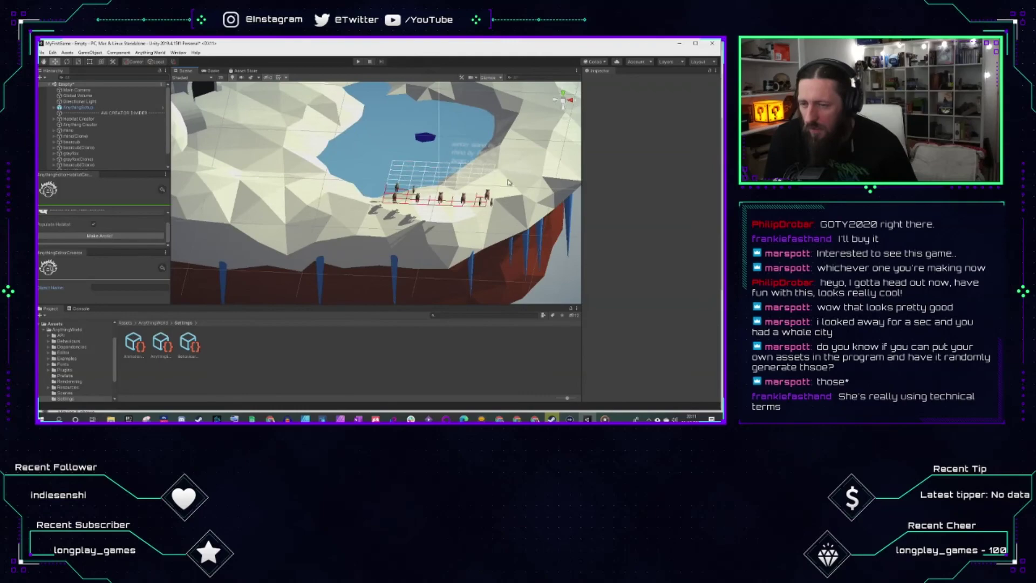
pyautogui.keyDown('alt'); pyautogui.moveTo(356, 242); pyautogui.dragTo(348, 193); pyautogui.keyUp('alt')
pyautogui.scroll(6, 351, 197)
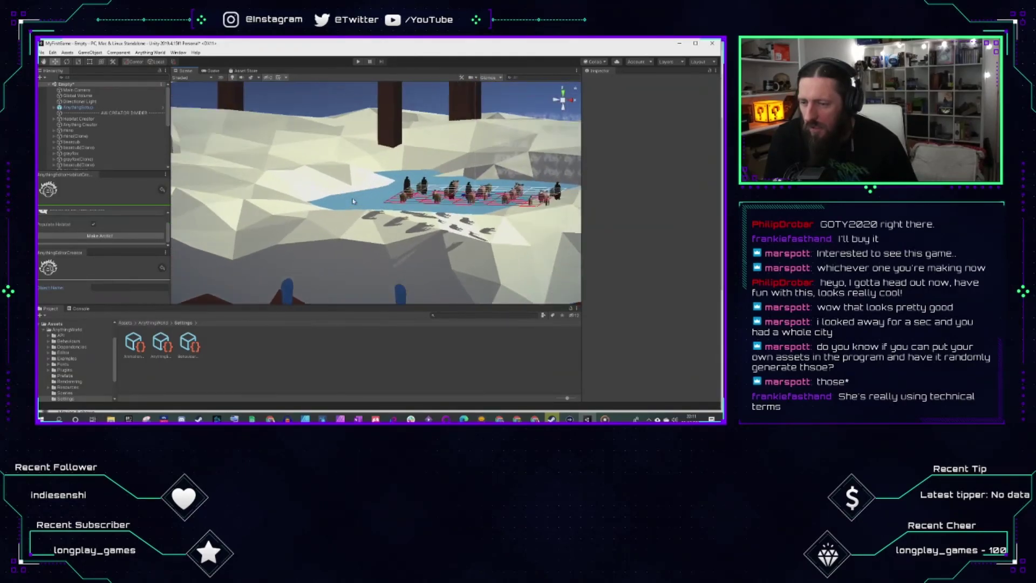
pyautogui.keyDown('alt'); pyautogui.moveTo(335, 119); pyautogui.dragTo(379, 216); pyautogui.keyUp('alt')
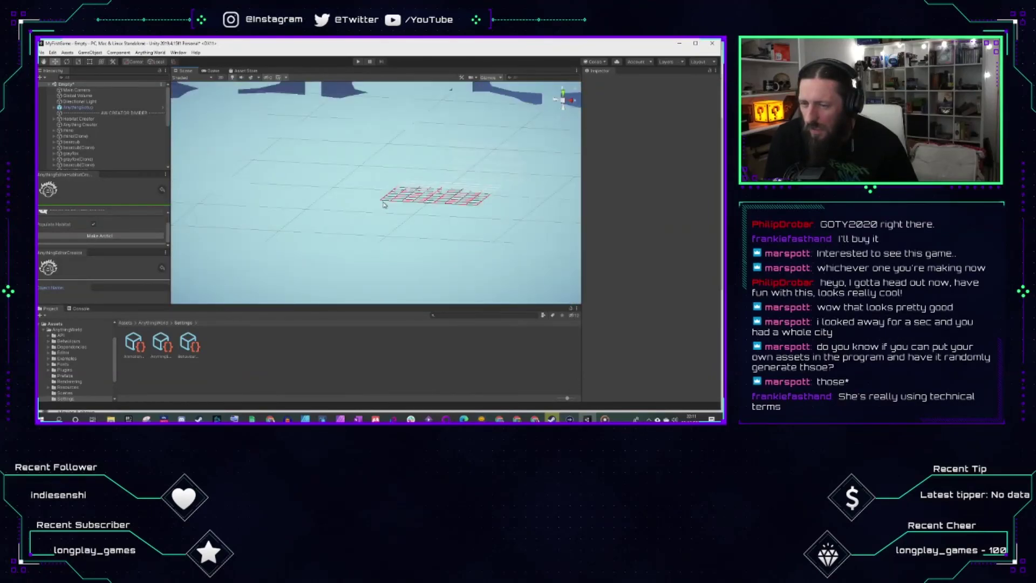
pyautogui.click(334, 128)
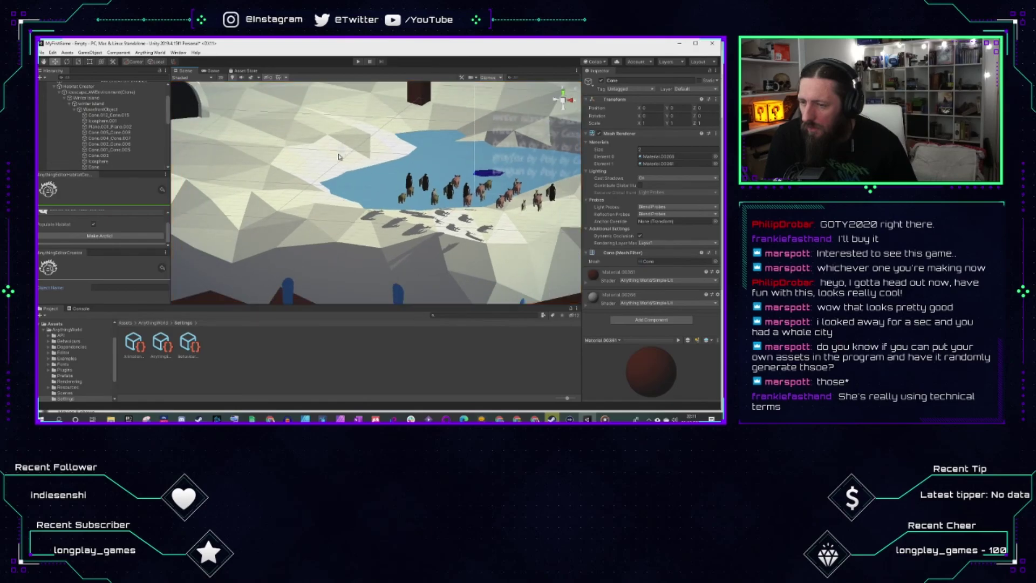
pyautogui.click(257, 214)
pyautogui.keyDown('alt'); pyautogui.moveTo(356, 147); pyautogui.dragTo(234, 116); pyautogui.keyUp('alt')
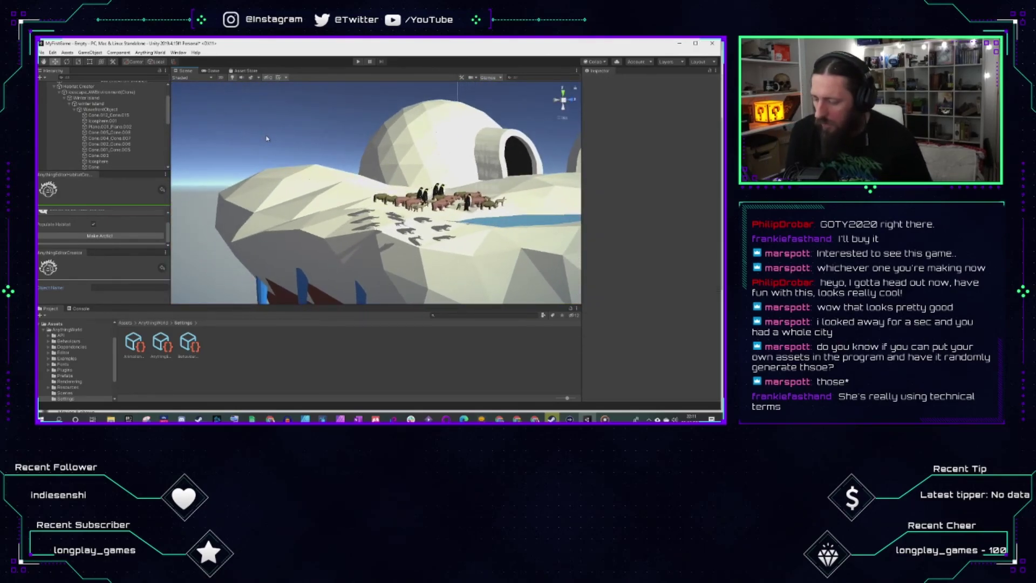
pyautogui.keyDown('alt'); pyautogui.moveTo(384, 177); pyautogui.dragTo(489, 220); pyautogui.keyUp('alt')
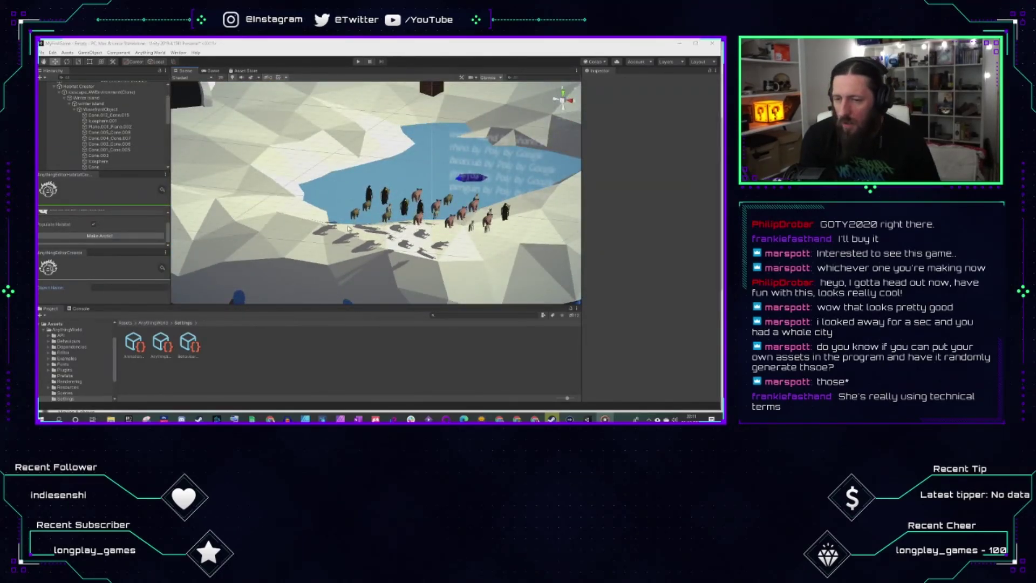
pyautogui.keyDown('alt'); pyautogui.moveTo(414, 207); pyautogui.dragTo(351, 120); pyautogui.keyUp('alt')
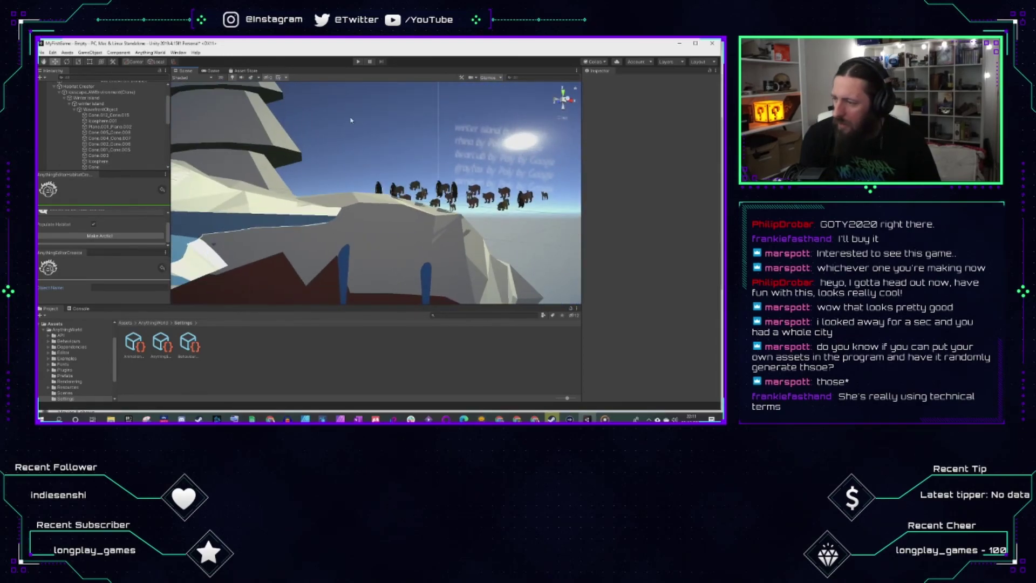
# Step: Reset the arctic habitat and generate a populated Jungle habitat in its place
pyautogui.click(163, 191)
pyautogui.click(400, 243)
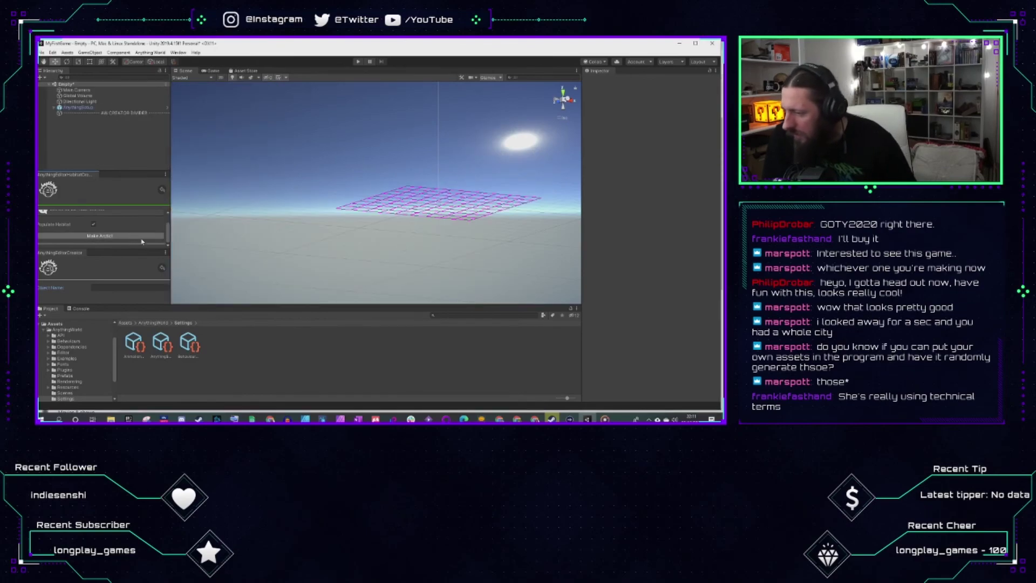
pyautogui.click(127, 214)
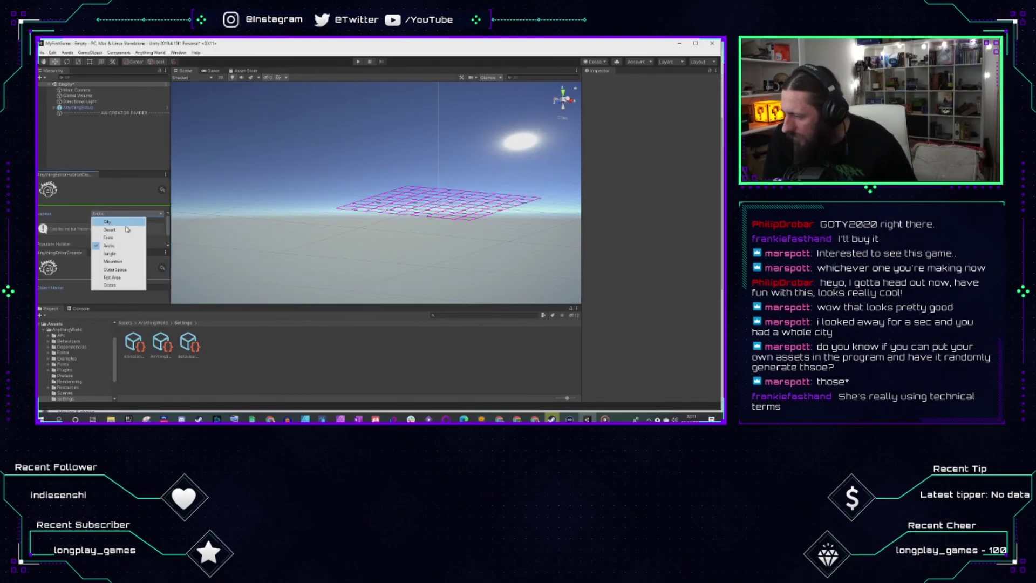
pyautogui.click(121, 254)
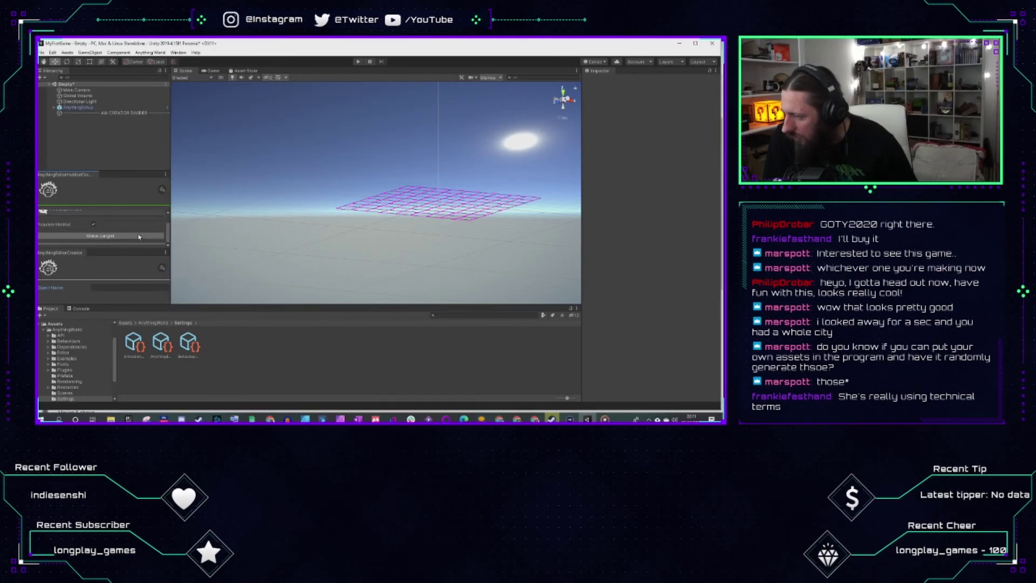
pyautogui.click(121, 237)
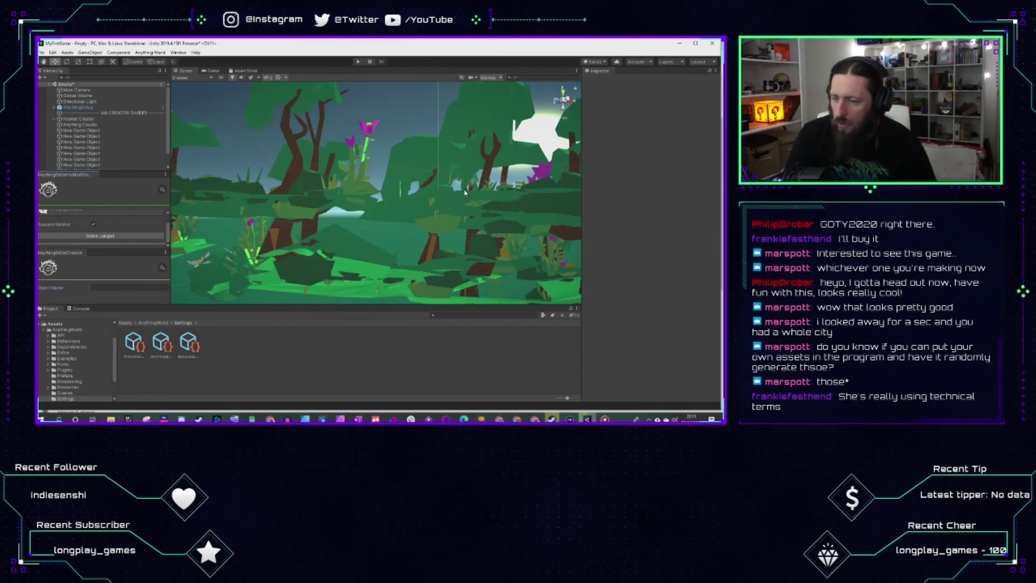
# Step: Look over the jungle habitat from several angles, then play-test the scene and stop play mode
pyautogui.keyDown('alt'); pyautogui.moveTo(485, 199); pyautogui.dragTo(229, 151); pyautogui.keyUp('alt')
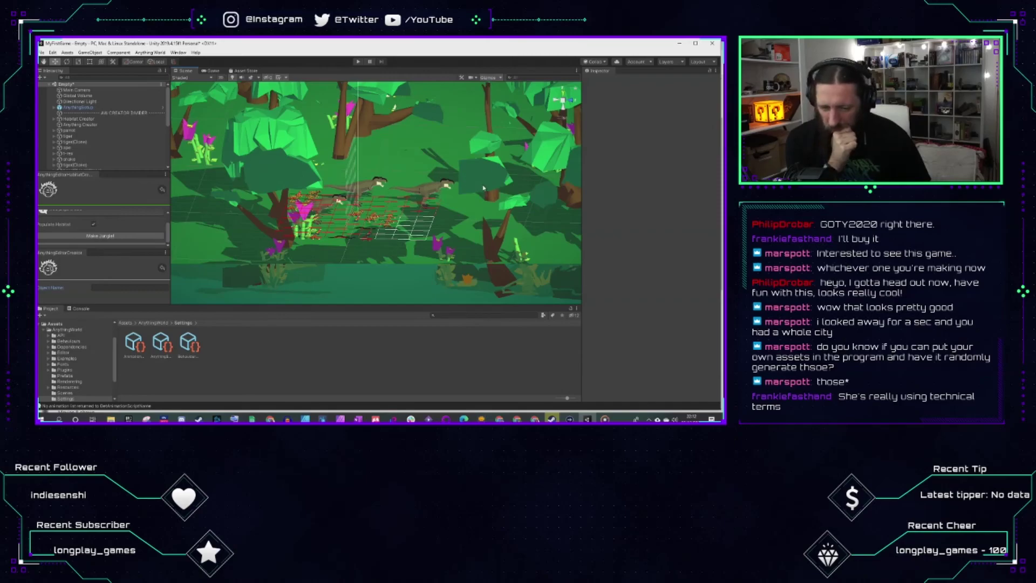
pyautogui.keyDown('alt'); pyautogui.moveTo(495, 187); pyautogui.dragTo(521, 191); pyautogui.keyUp('alt')
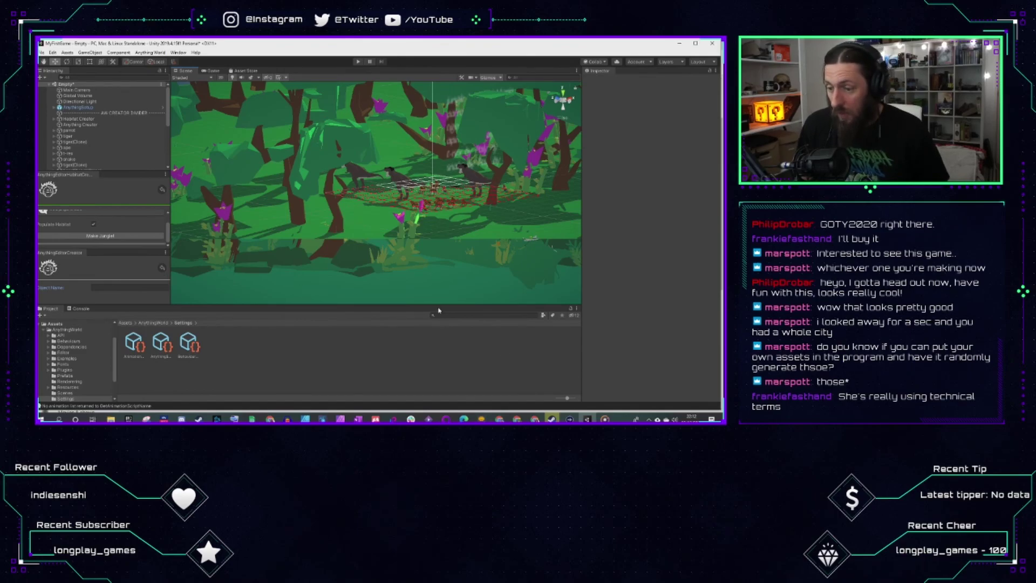
pyautogui.moveTo(439, 186); pyautogui.dragTo(564, 191, button='right')
pyautogui.moveTo(371, 248); pyautogui.dragTo(638, 223, button='right')
pyautogui.click(357, 63)
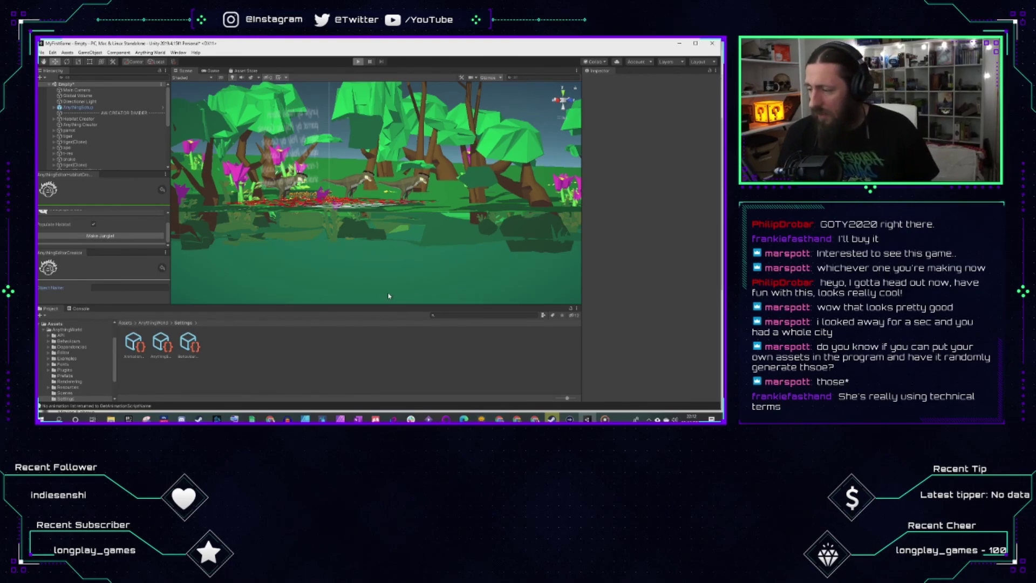
pyautogui.hotkey('ctrl', 'p')
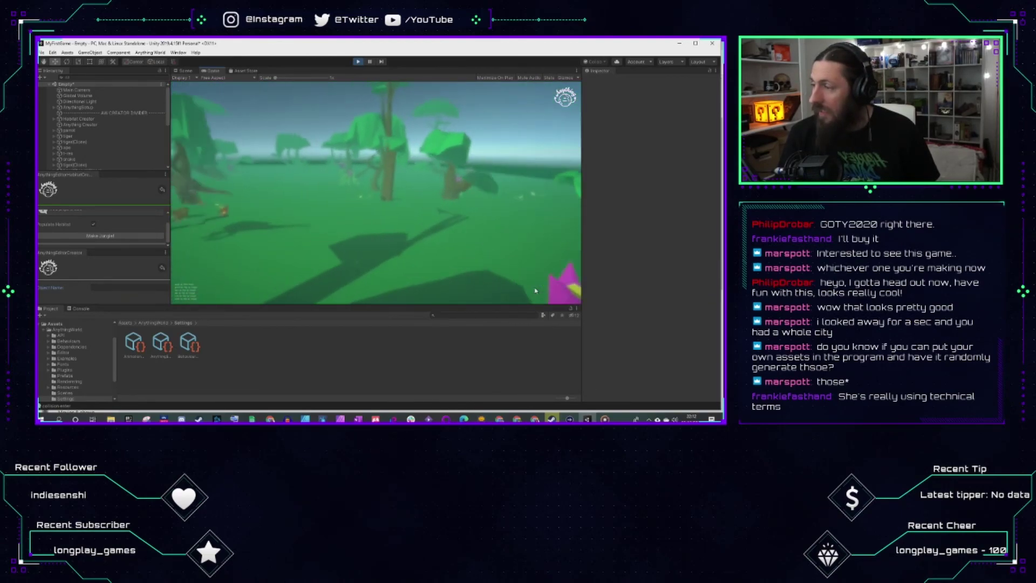
pyautogui.click(357, 61)
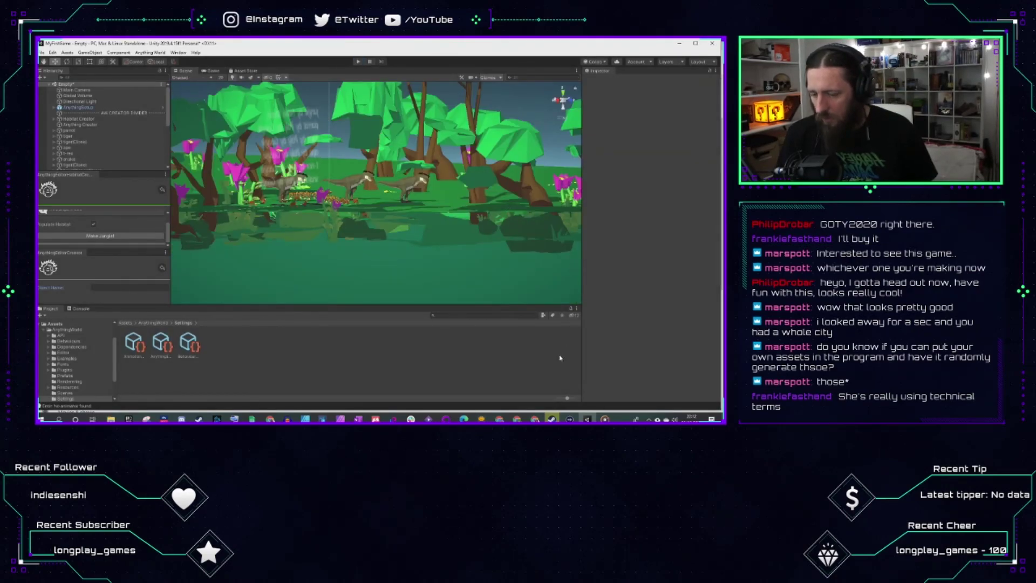
# Step: Switch to the browser and review the Anything World homepage, including its benefits, the Powered by Anything World apps and the partners
pyautogui.moveTo(499, 419)
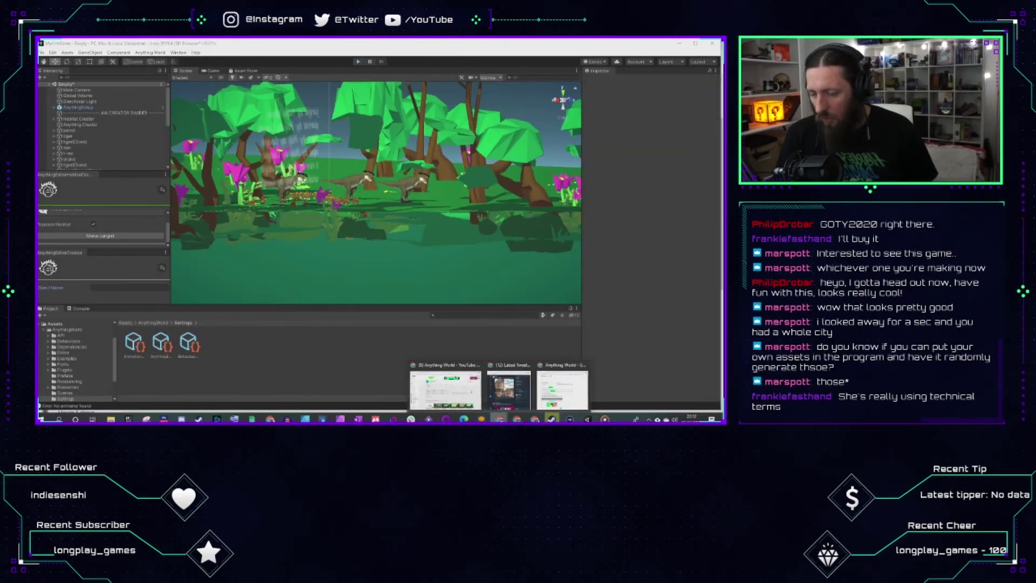
pyautogui.click(442, 389)
pyautogui.click(161, 42)
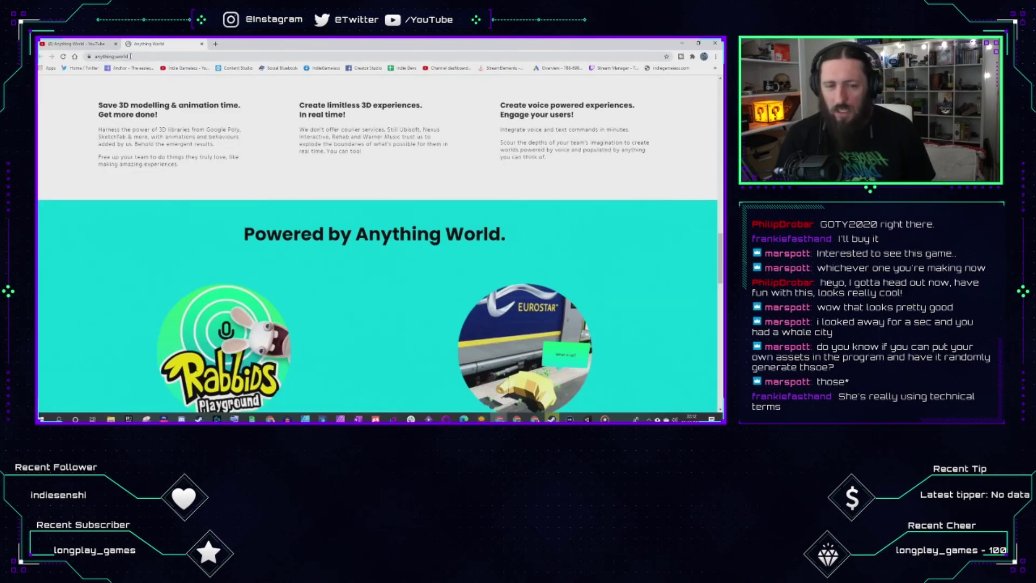
pyautogui.scroll(5, 370, 313)
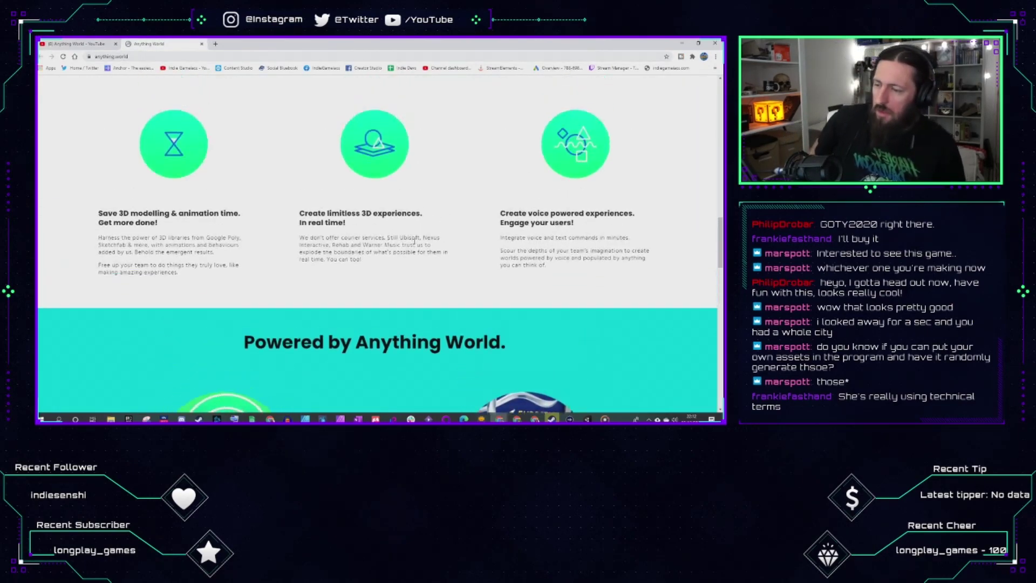
pyautogui.scroll(10, 377, 318)
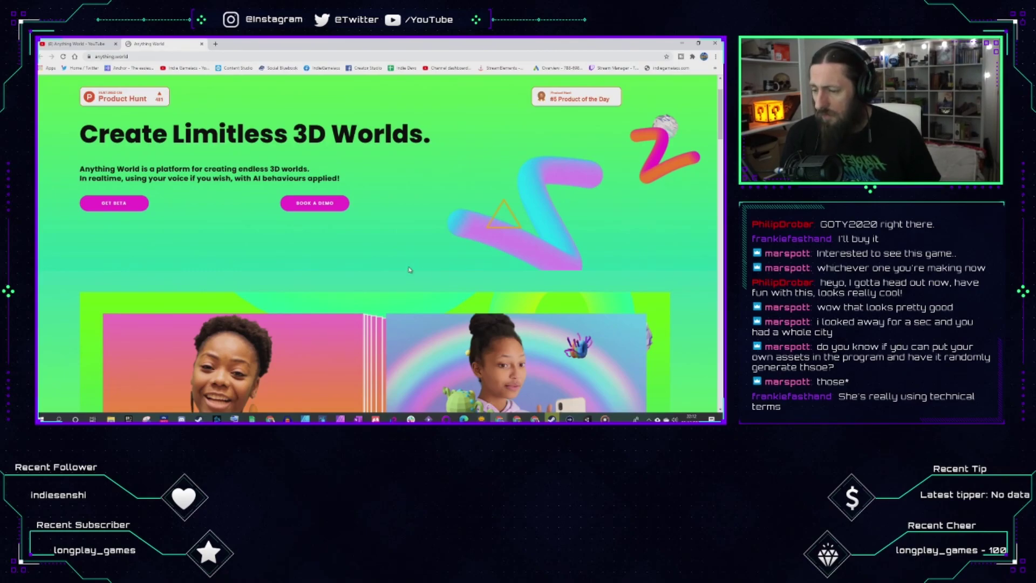
pyautogui.scroll(-10, 511, 278)
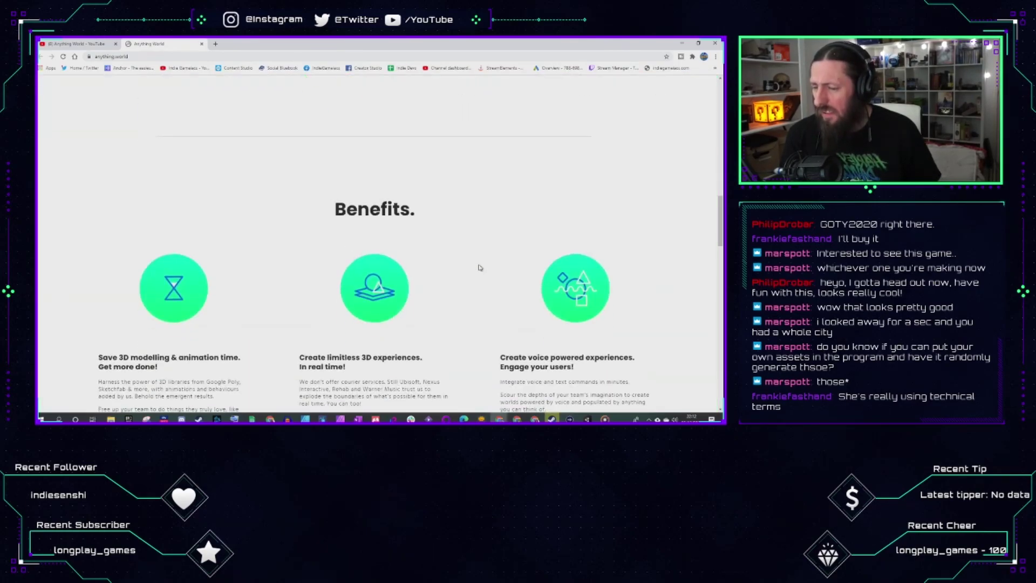
pyautogui.scroll(-8, 480, 267)
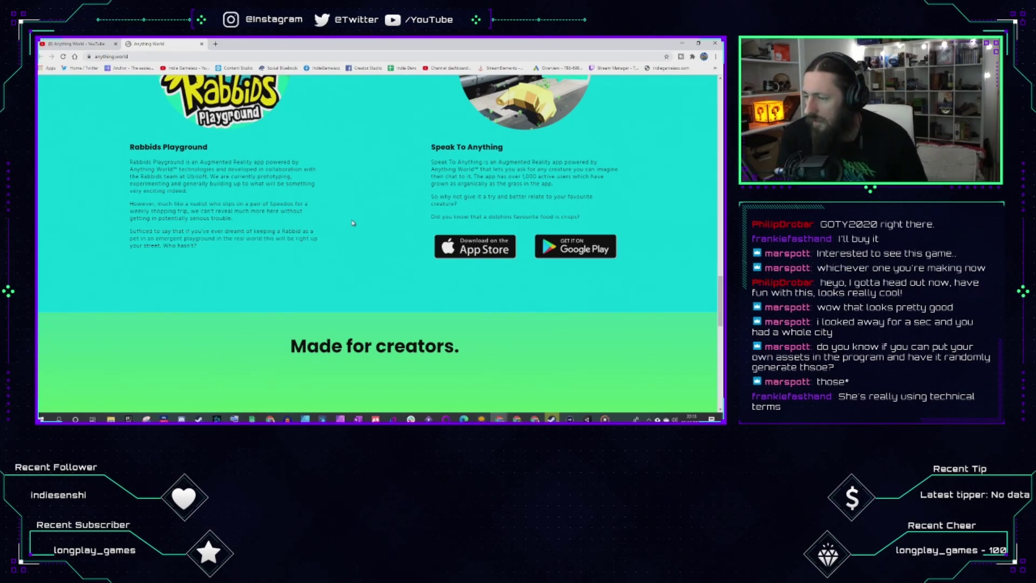
pyautogui.scroll(-10, 353, 223)
pyautogui.scroll(-1, 505, 294)
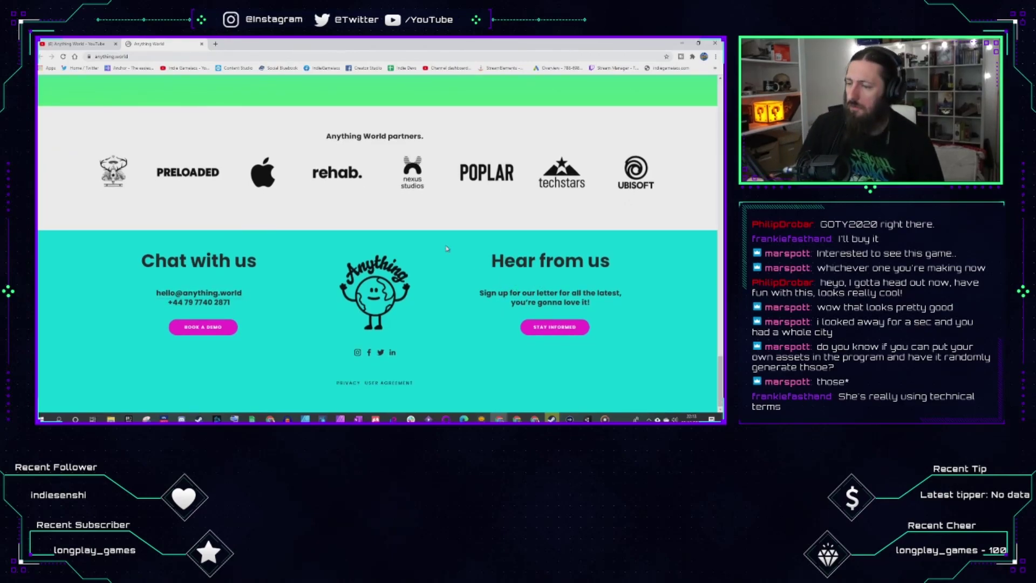
pyautogui.scroll(9, 432, 270)
pyautogui.scroll(5, 416, 298)
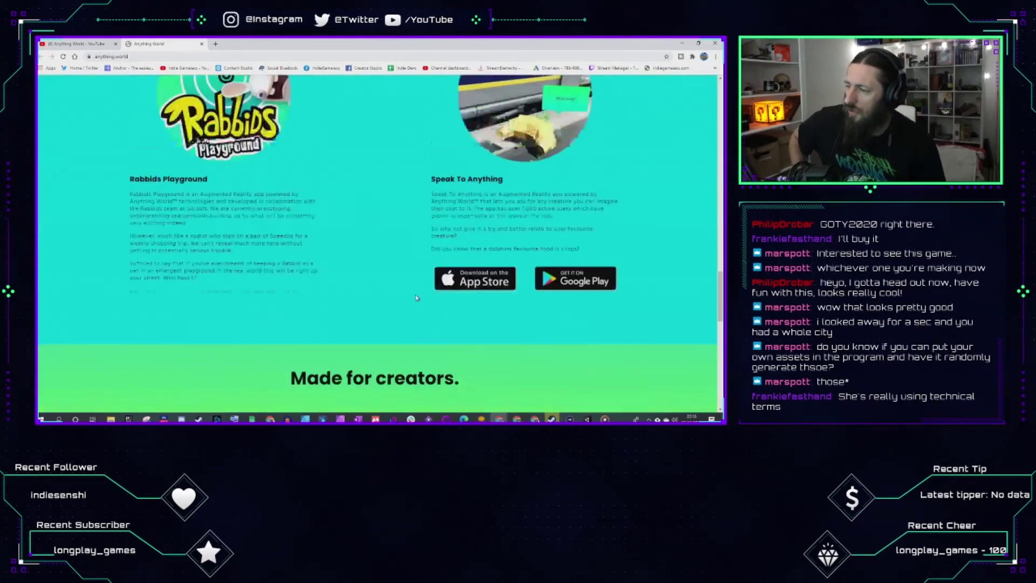